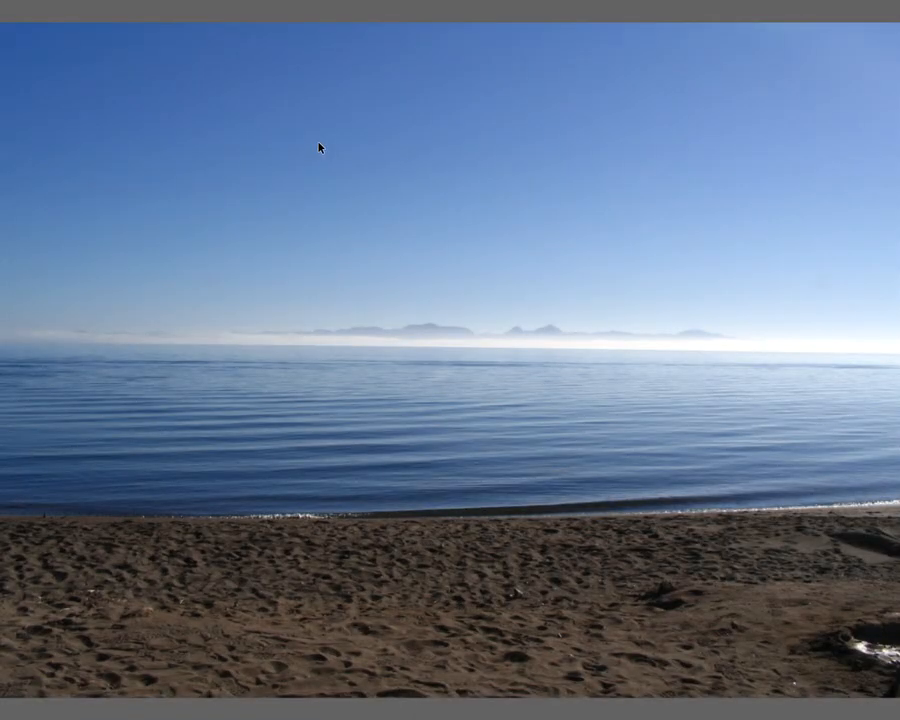
Review the source images beach, towers, lift bridge, elephant and wings, and preview montage_final.psd full screen.
key(space)
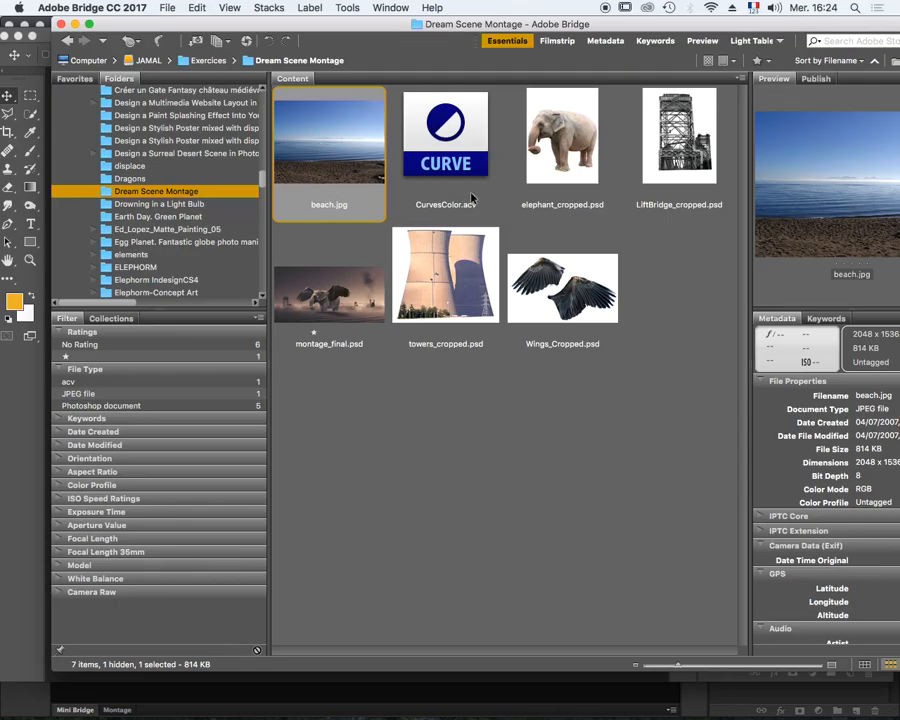
click(431, 270)
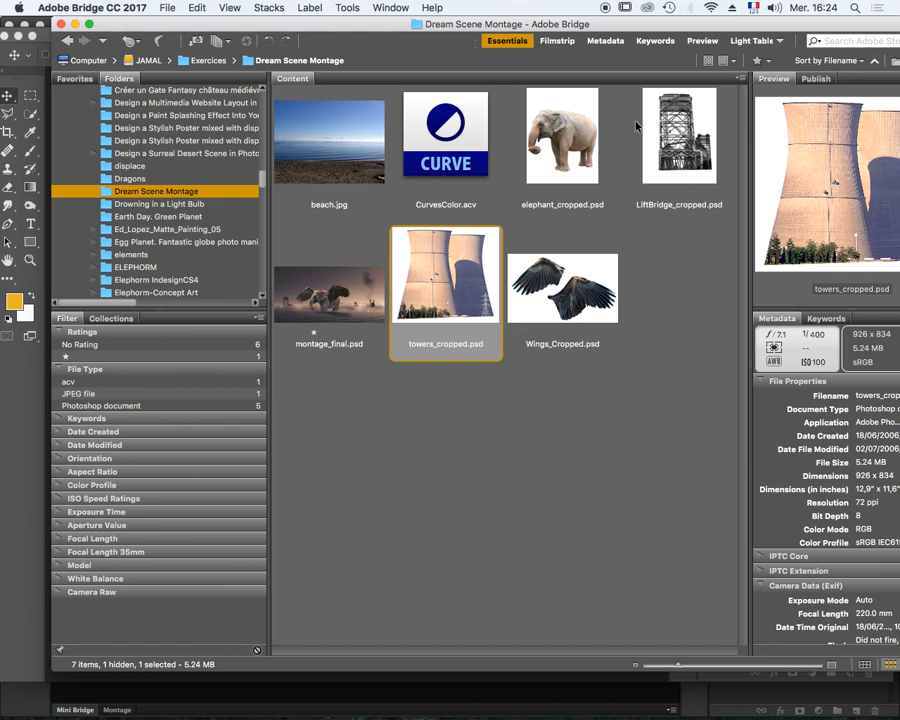
click(680, 135)
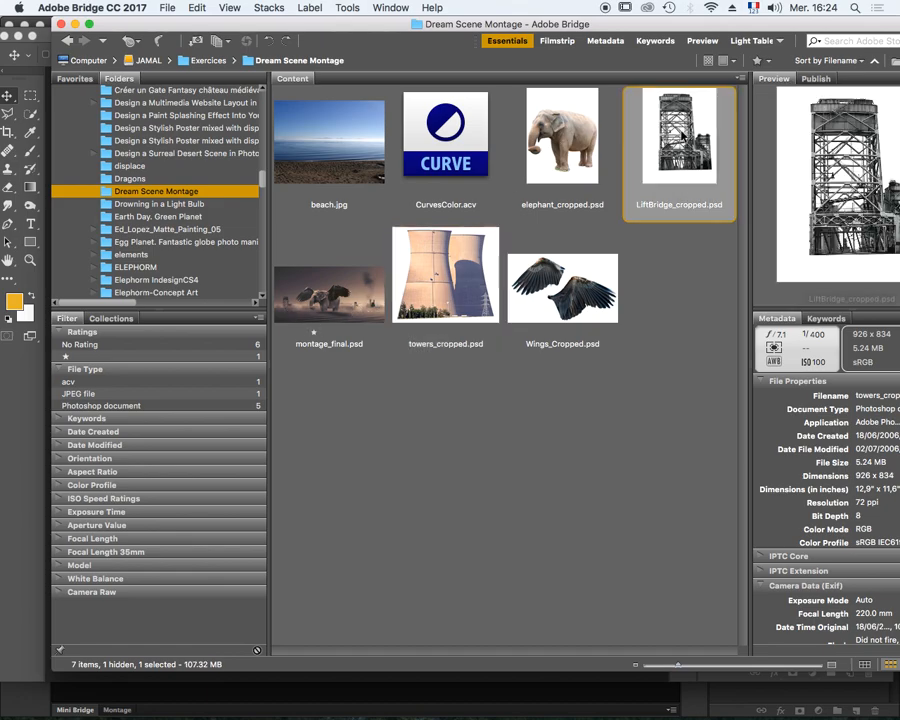
click(333, 329)
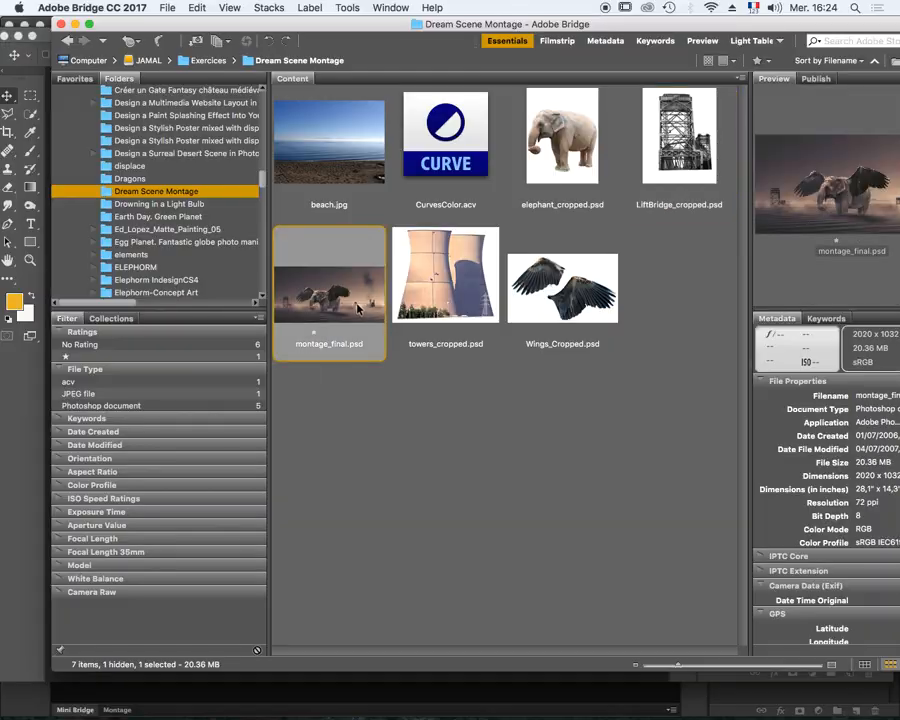
key(space)
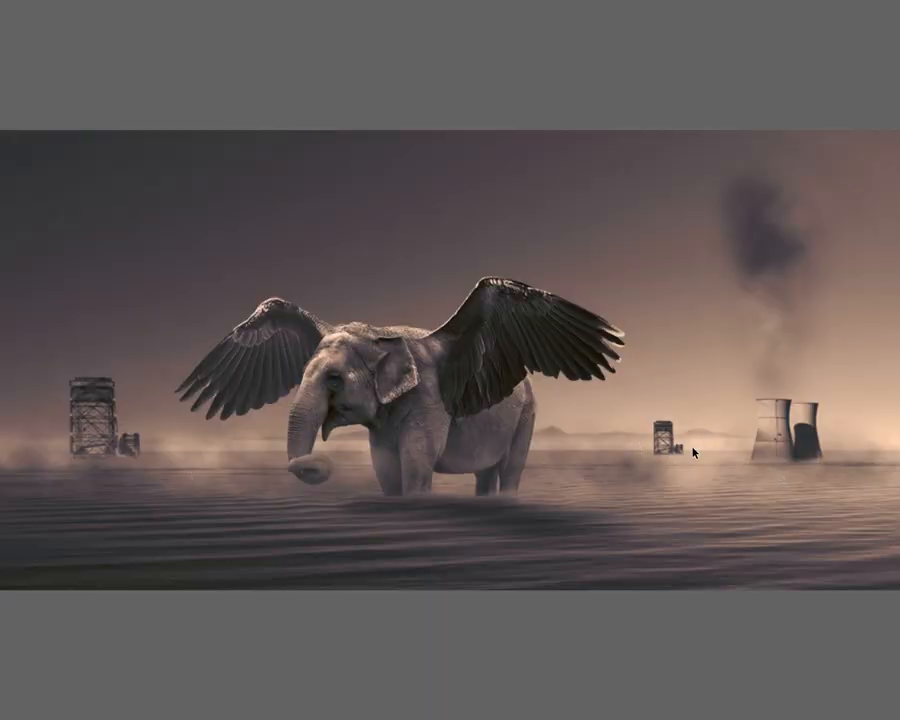
key(space)
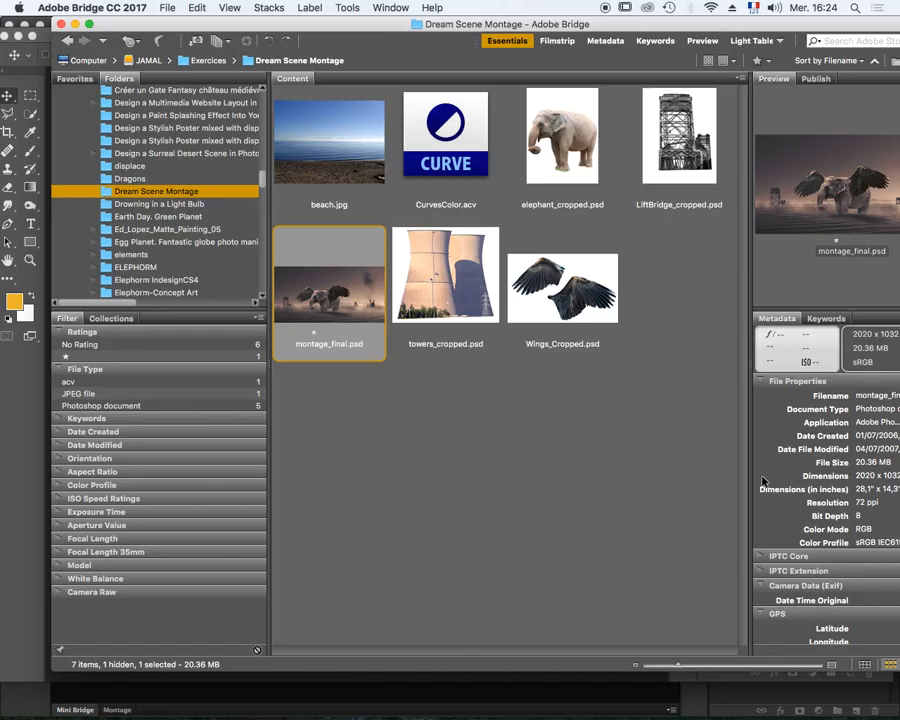
click(565, 139)
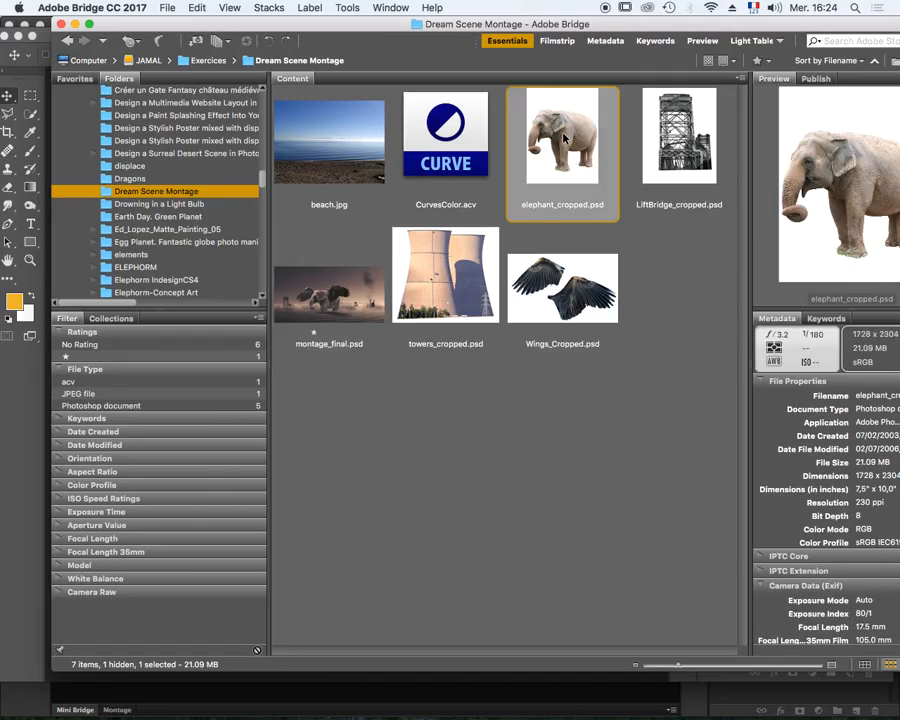
click(548, 290)
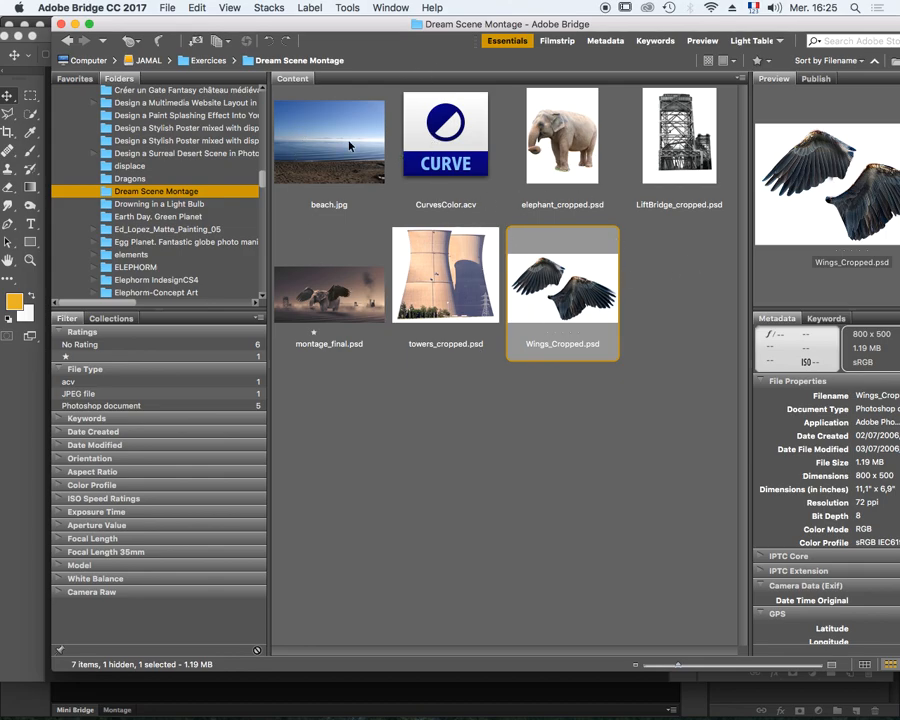
Open beach.jpg, towers_cropped.psd, Wings_Cropped.psd, elephant_cropped.psd and LiftBridge_cropped.psd together in Photoshop.
click(334, 141)
super+click(461, 295)
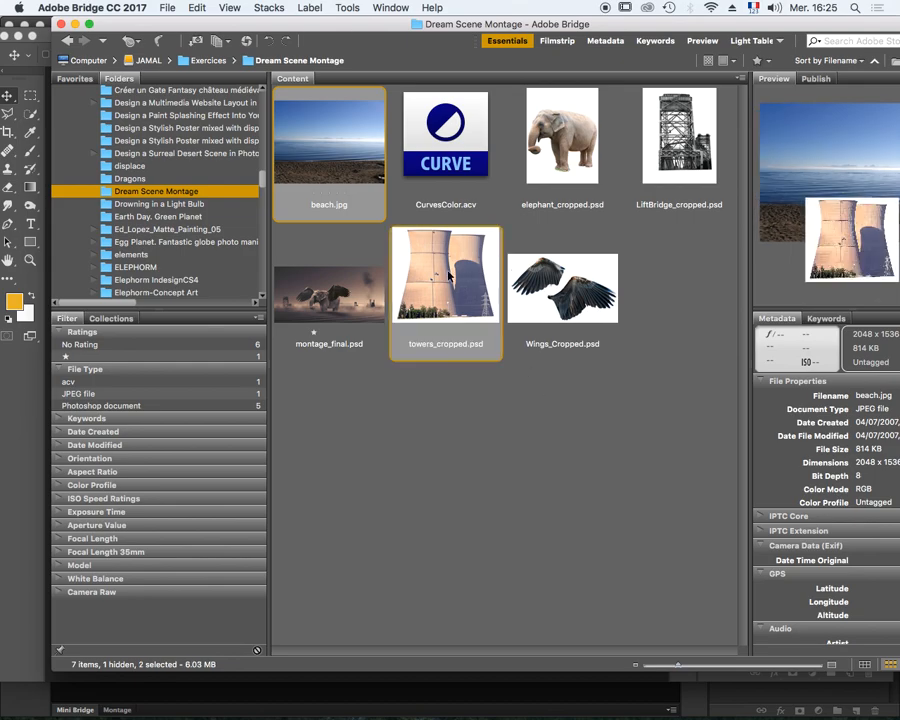
super+click(588, 240)
super+click(565, 138)
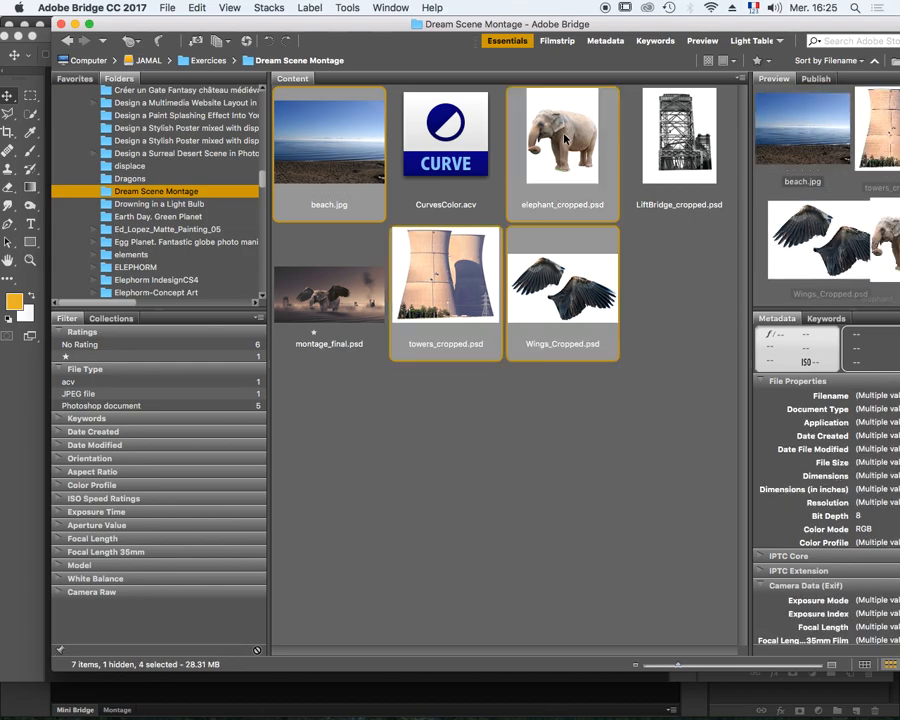
super+click(679, 140)
mouse_move(528, 706)
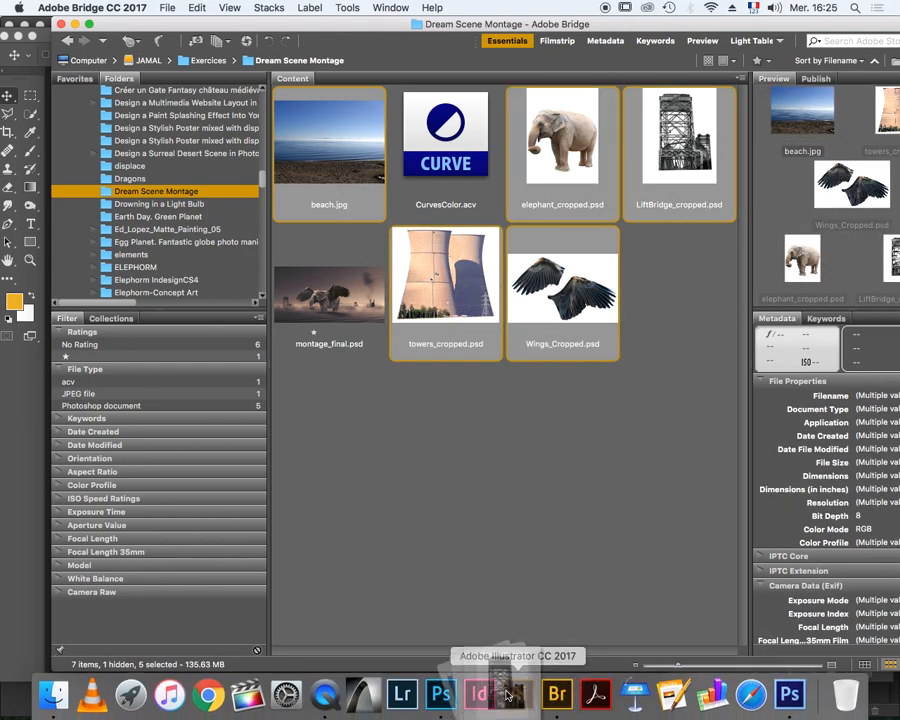
click(443, 693)
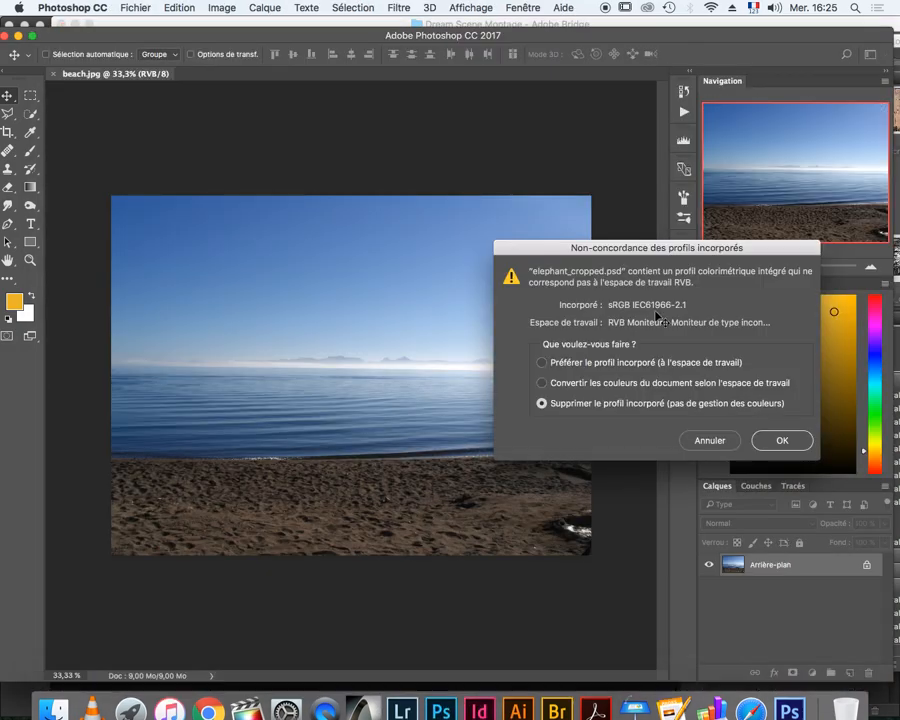
Discard the embedded colour profiles of the elephant, towers and wings documents.
click(781, 440)
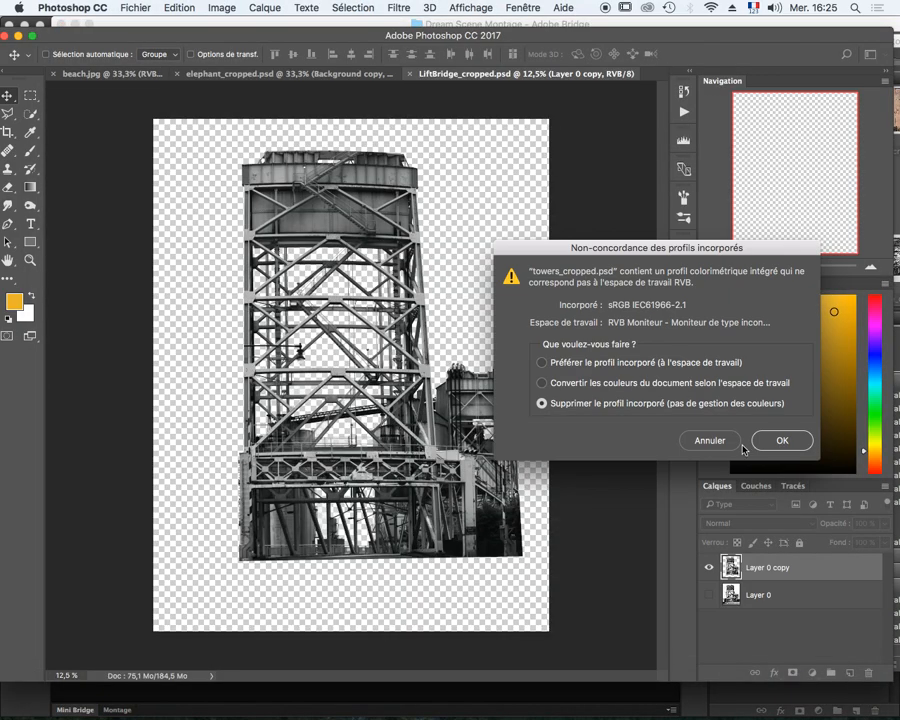
click(781, 440)
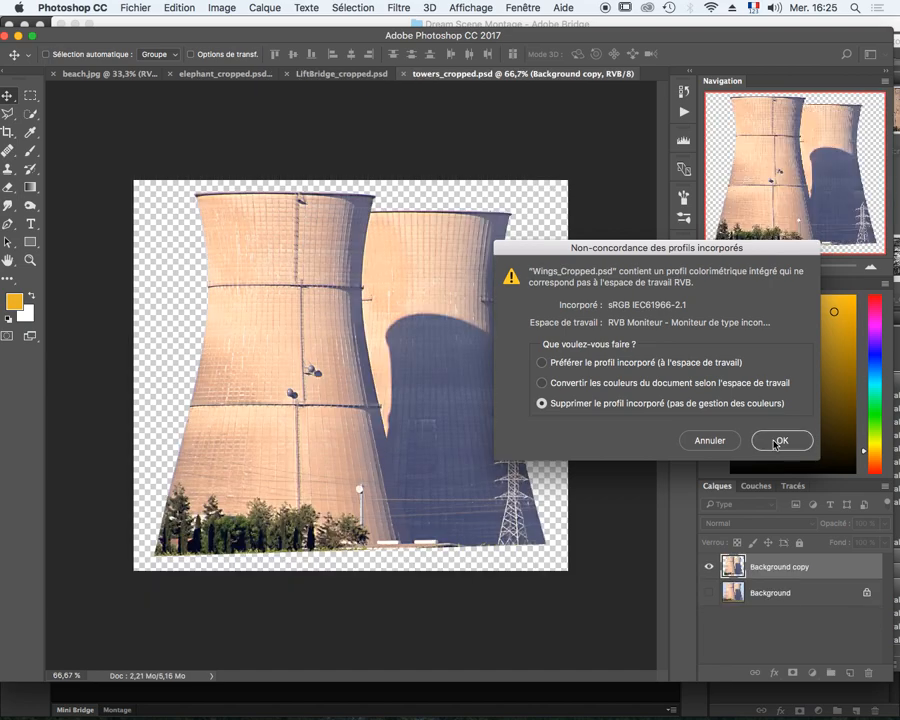
click(778, 441)
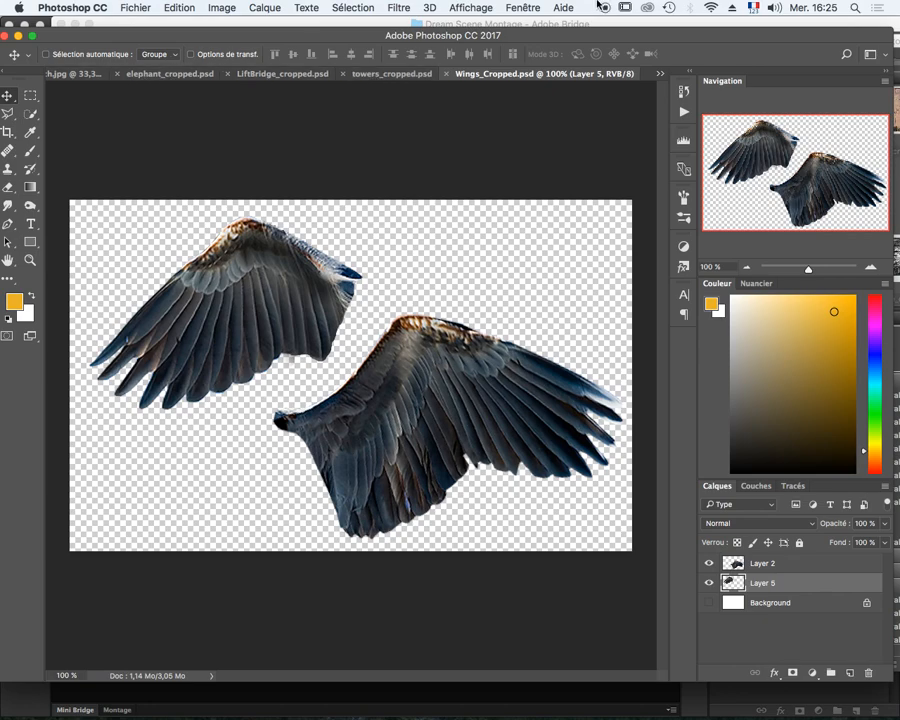
Arrange the open documents in the 4-up tiled layout (4 vignettes).
click(519, 7)
mouse_move(533, 23)
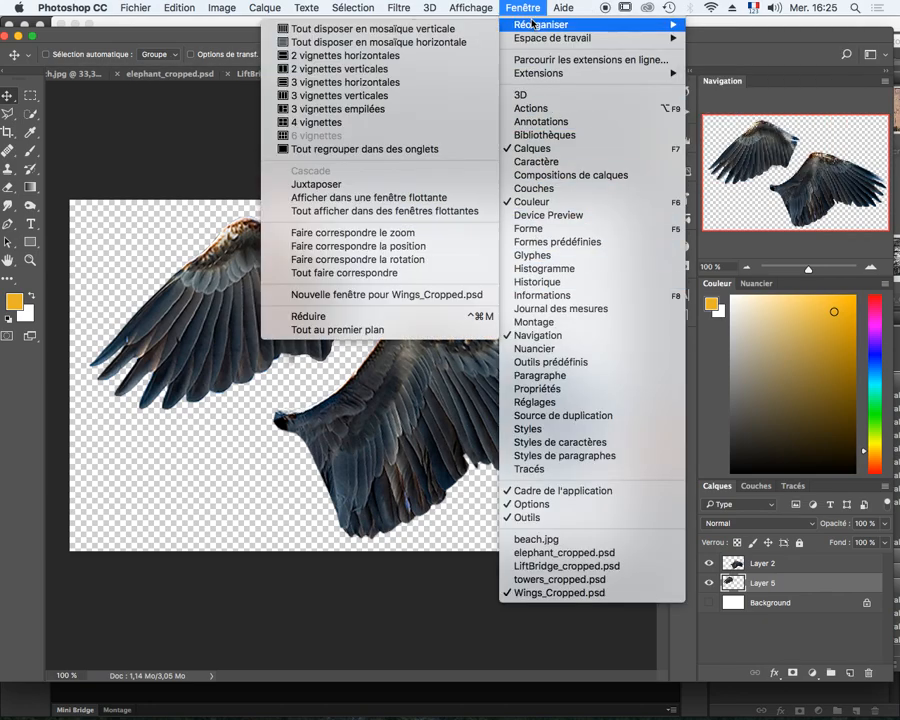
click(318, 123)
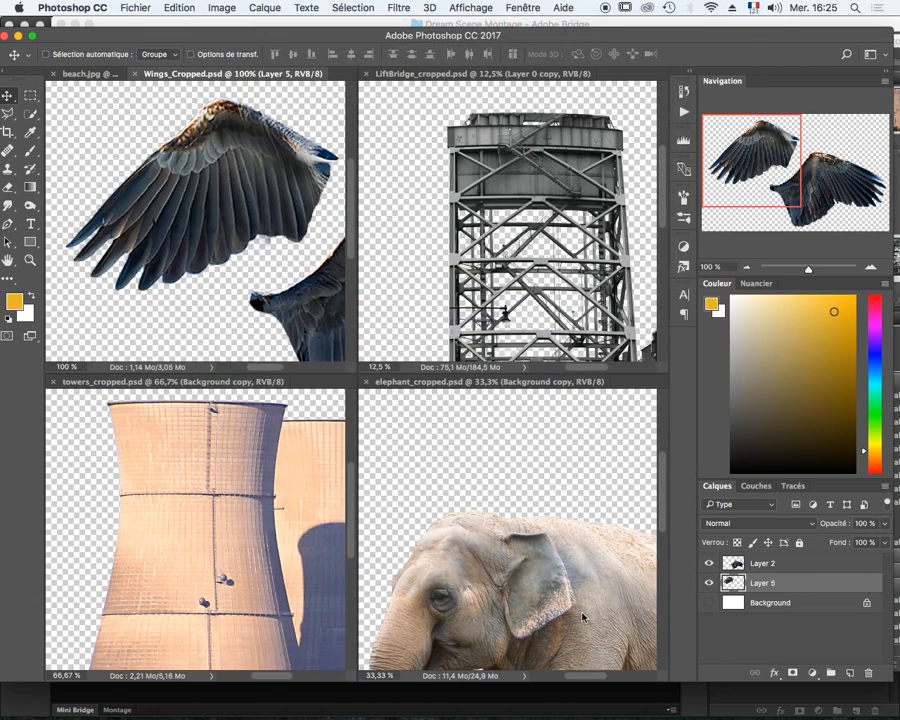
Show beach.jpg in full screen mode with menus, with the Move tool active.
click(72, 76)
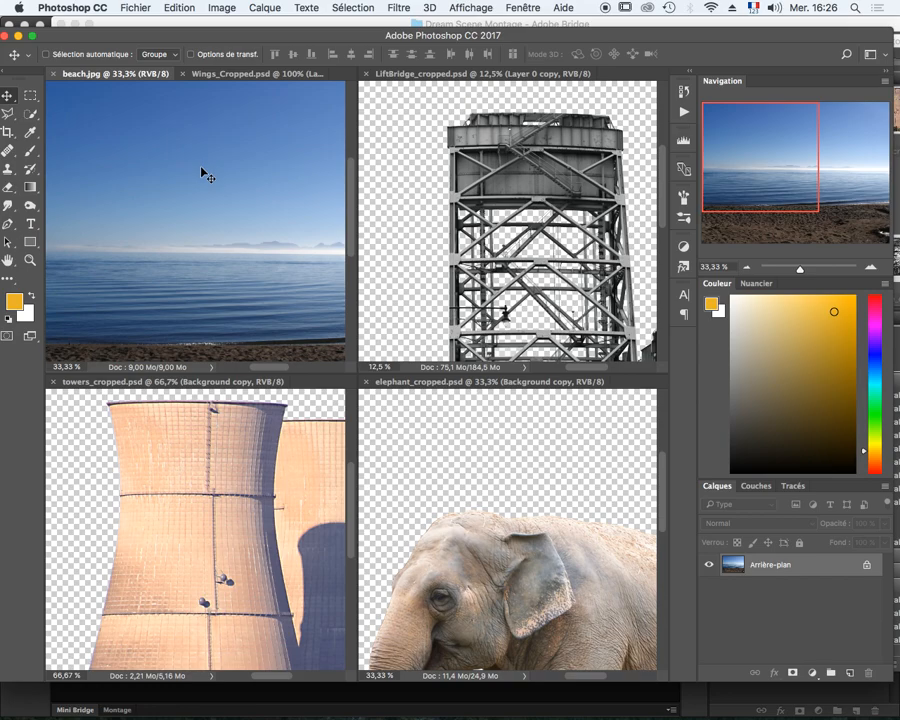
key(f)
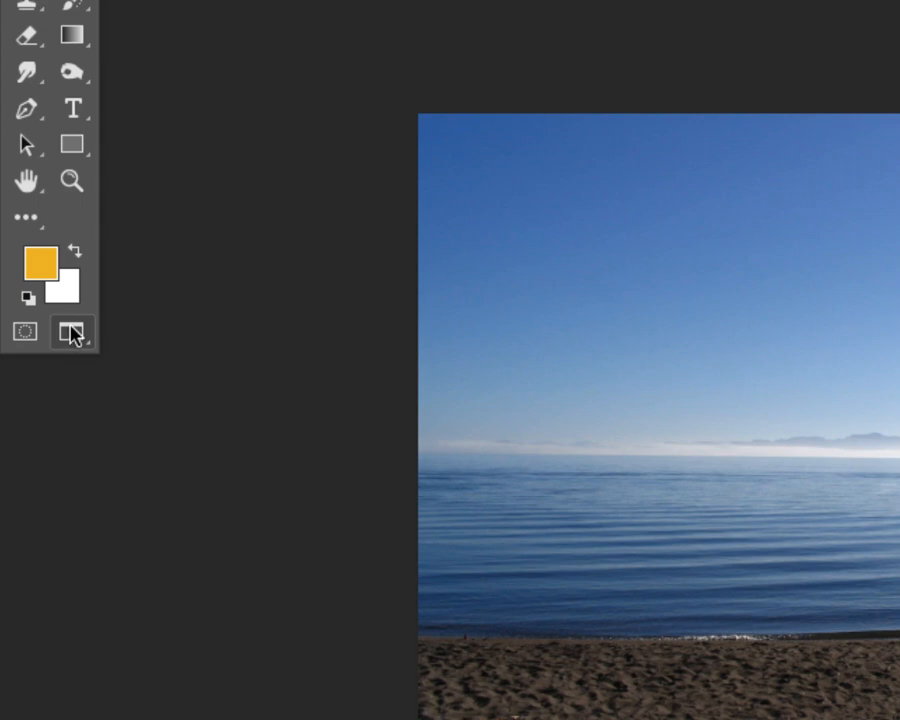
click(72, 334)
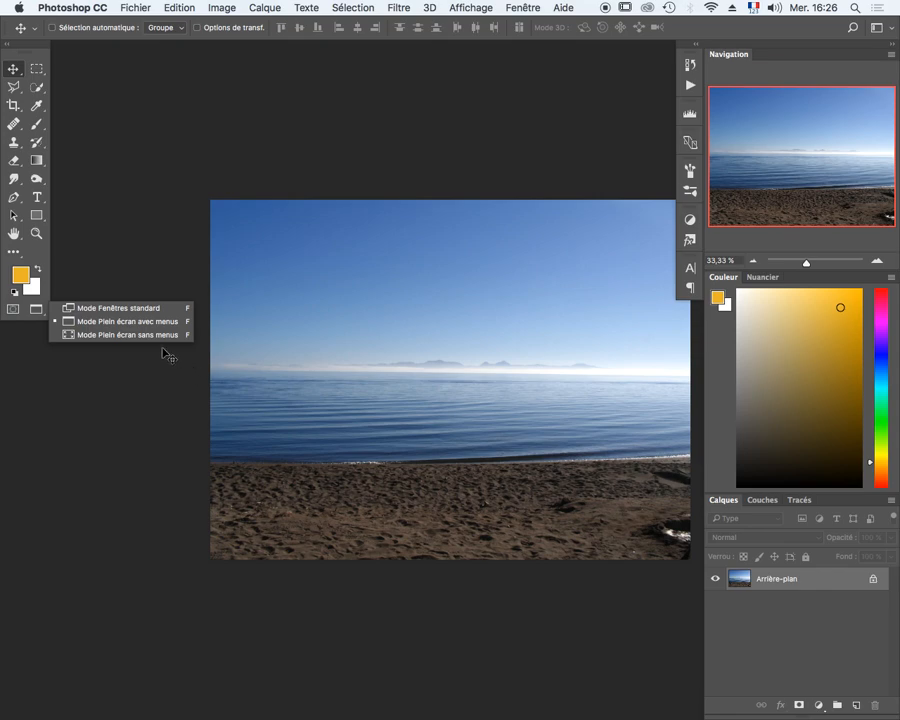
click(16, 73)
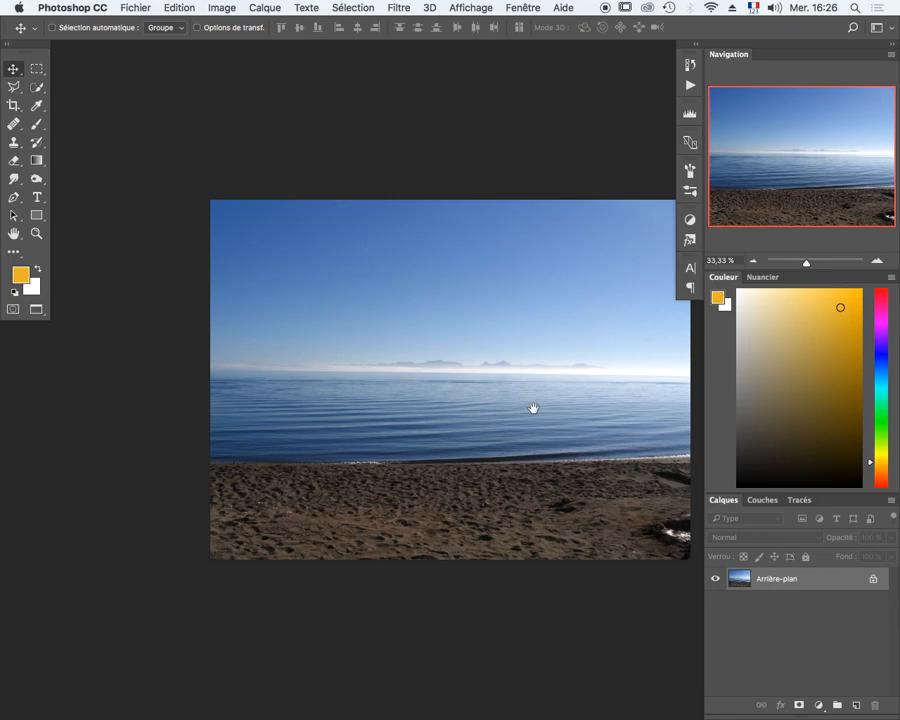
drag(532, 408, 440, 406)
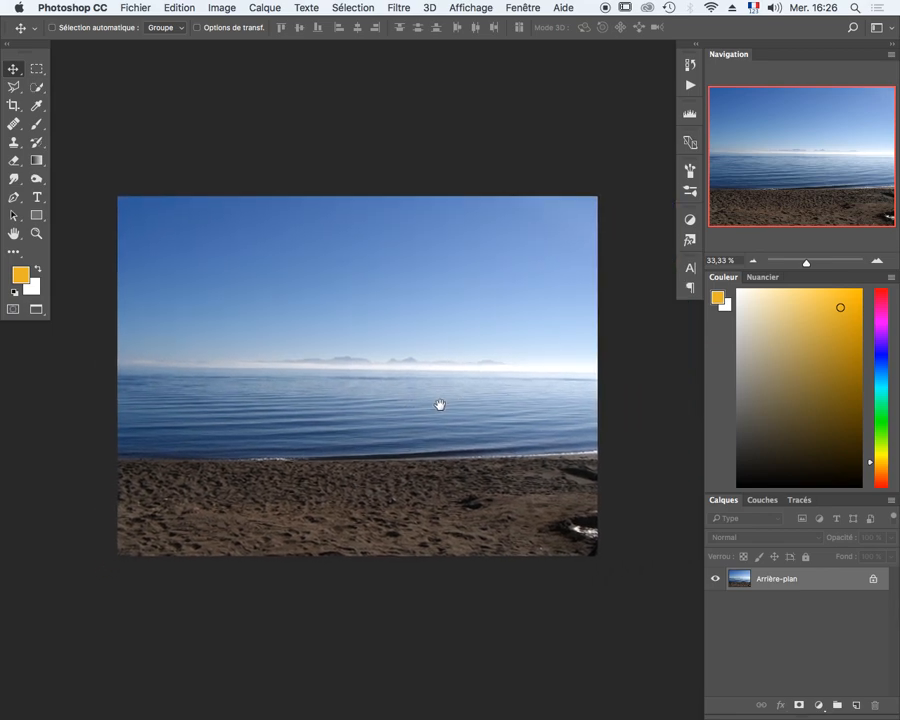
Crop the beach photo from its lower edge up to the shoreline, cutting away the sand.
key(c)
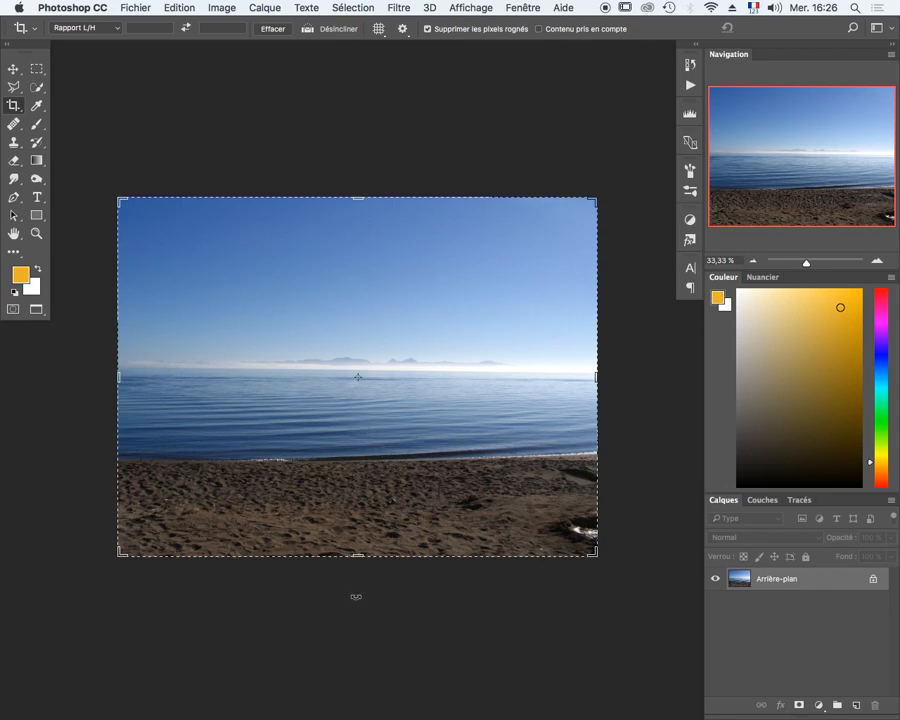
drag(356, 555, 355, 511)
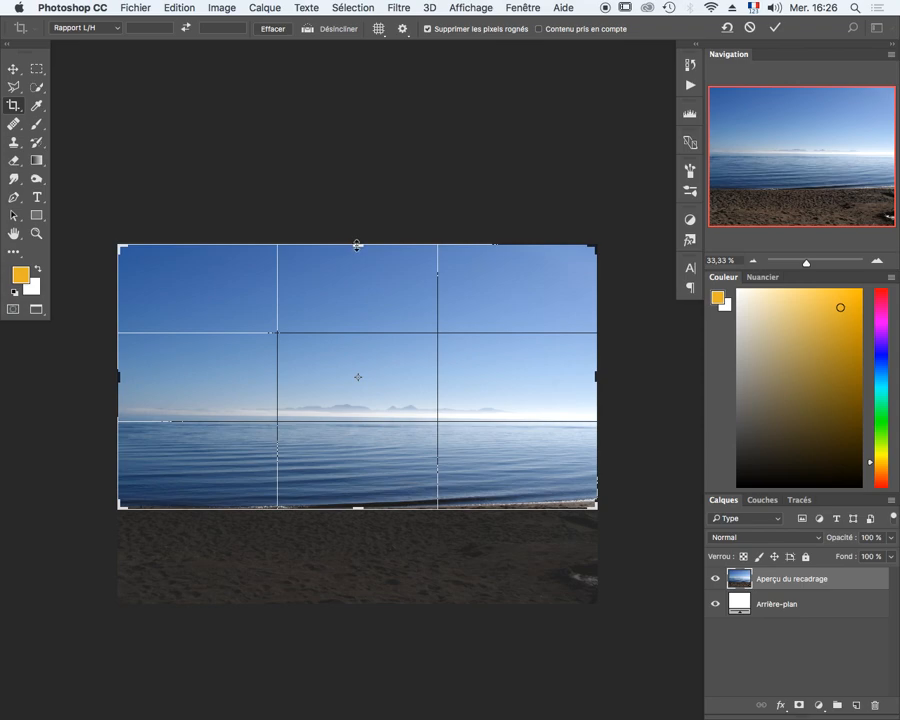
key(Return)
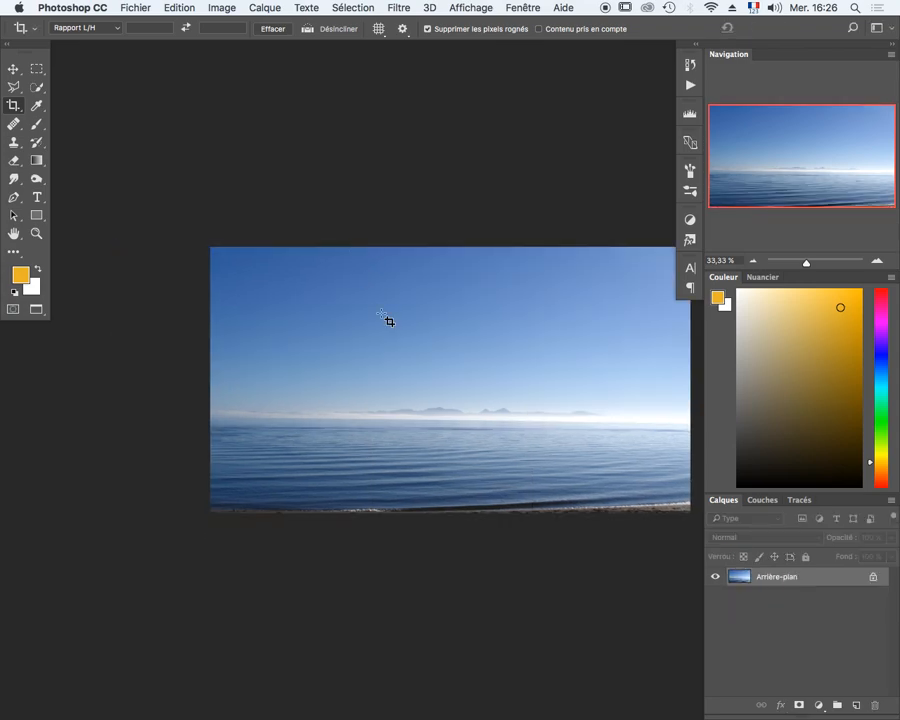
Convert the locked background of the beach photo into a regular layer, keeping the default name Calque 0.
drag(566, 542, 441, 559)
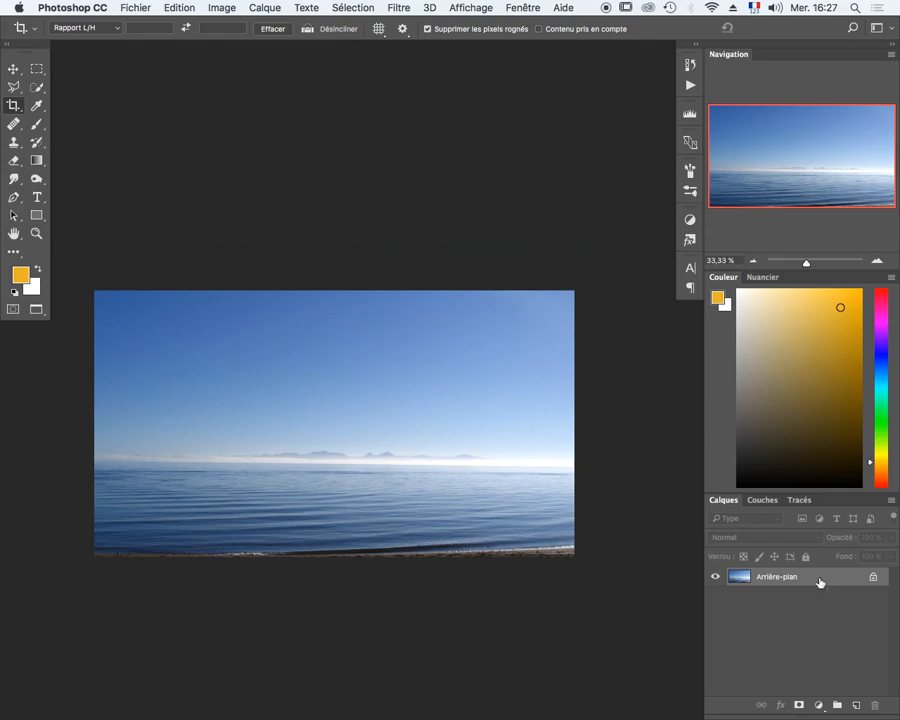
double_click(818, 578)
click(612, 293)
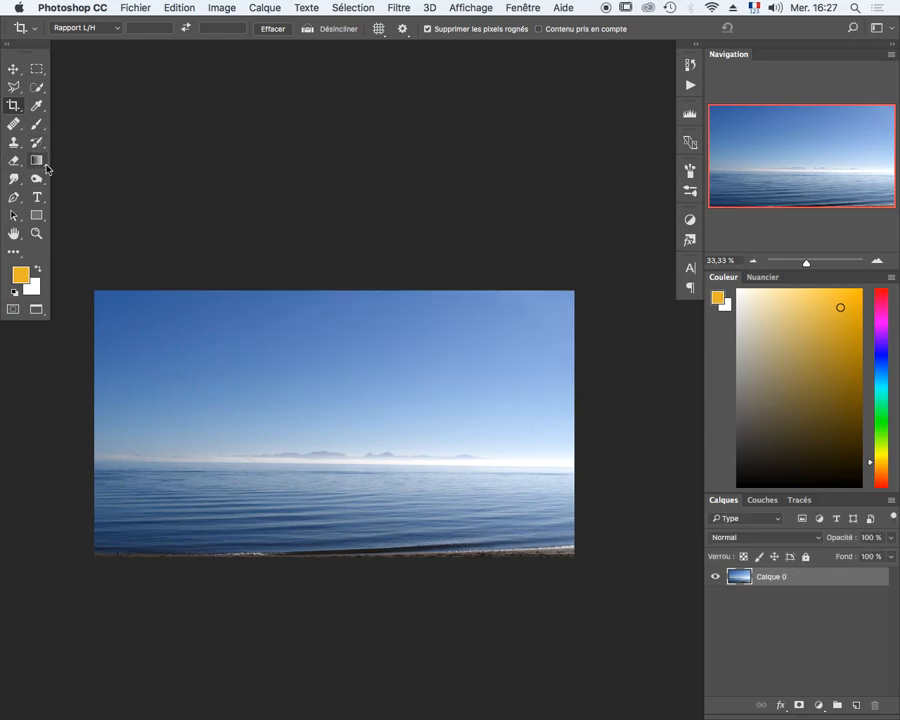
Clone sea water over the remaining sand strip along the image's lower edge using the Clone Stamp with a soft 136 px brush.
key(s)
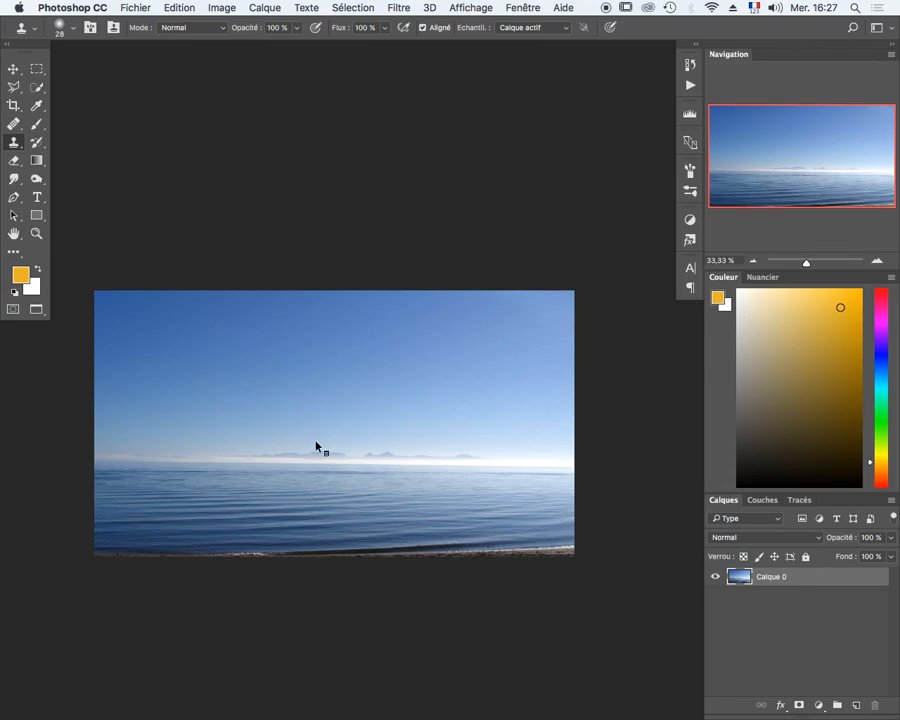
mouse_move(338, 434)
mouse_down()
mouse_move(281, 433)
mouse_move(364, 424)
mouse_move(291, 434)
mouse_move(311, 446)
mouse_move(288, 444)
mouse_up()
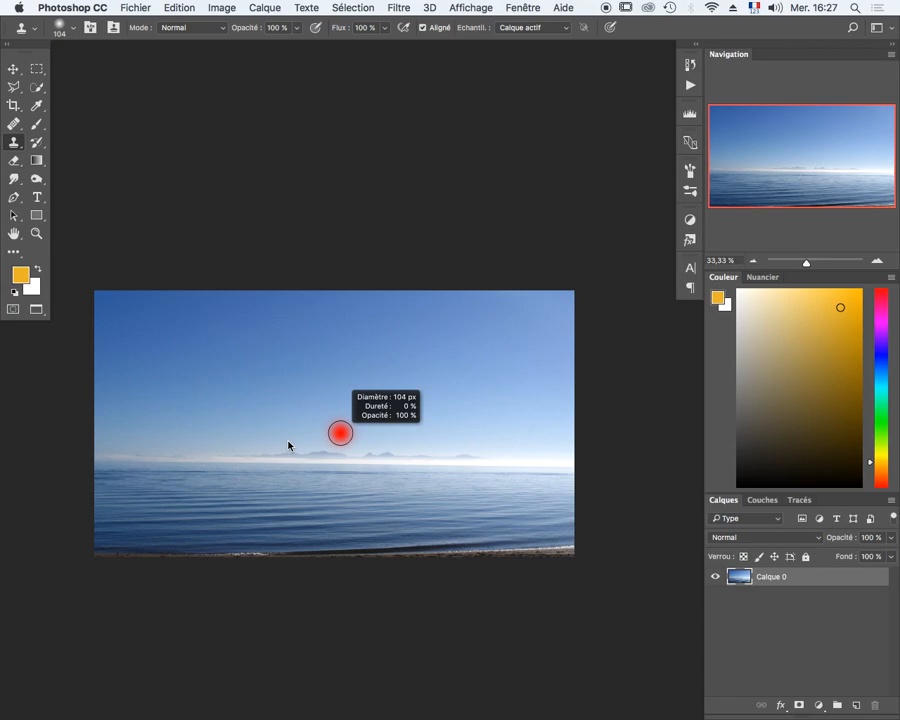
drag(288, 444, 287, 443)
drag(125, 527, 128, 533)
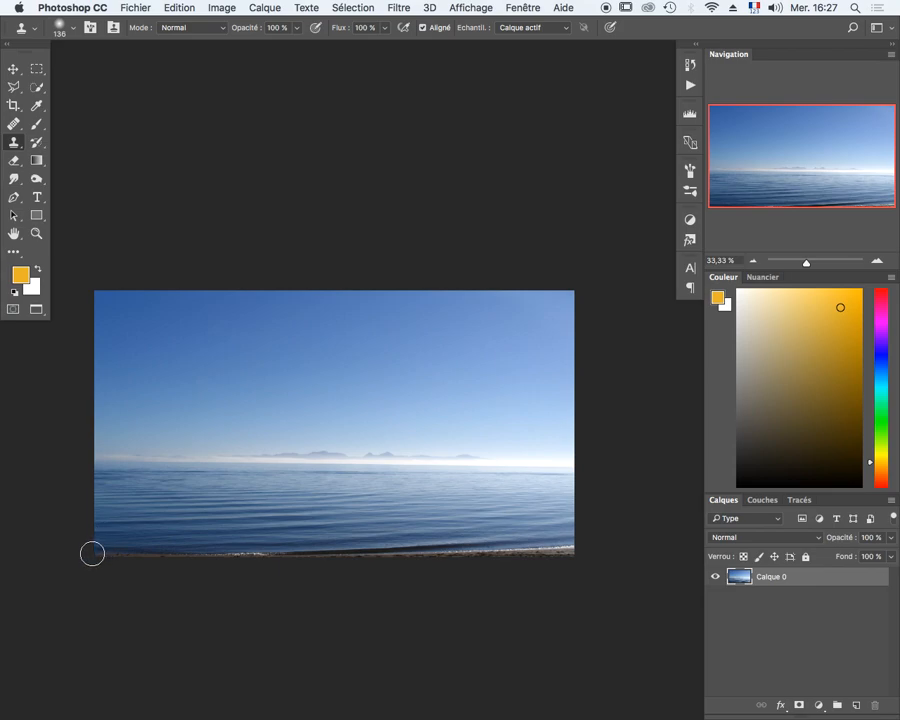
mouse_move(94, 553)
mouse_down()
mouse_move(590, 555)
mouse_move(451, 553)
mouse_move(535, 545)
mouse_move(369, 545)
mouse_move(273, 553)
mouse_move(677, 553)
mouse_move(527, 547)
mouse_move(585, 547)
mouse_up()
drag(385, 567, 249, 563)
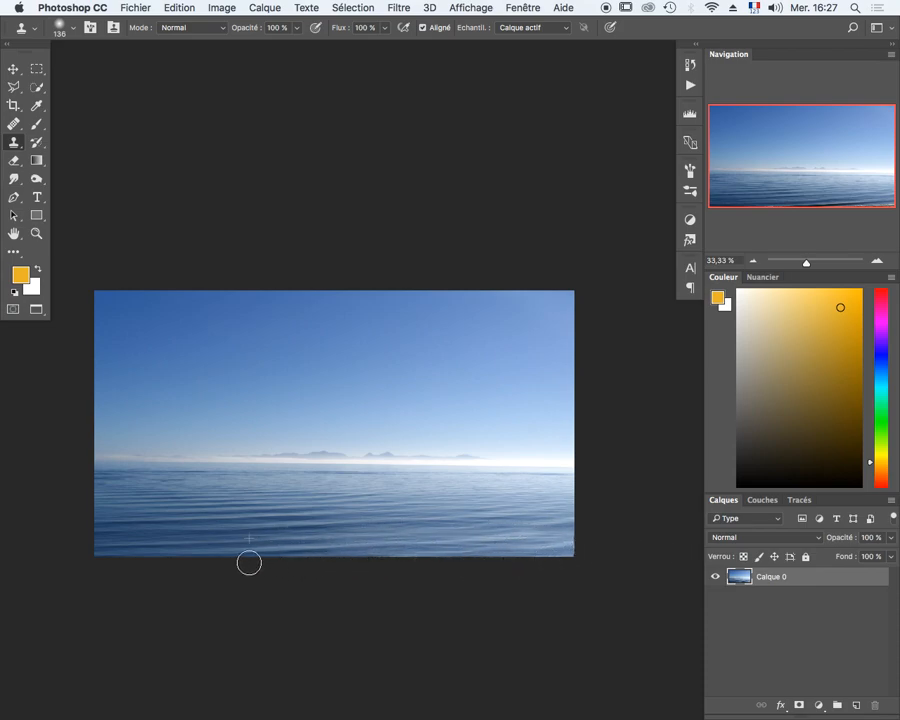
click(575, 551)
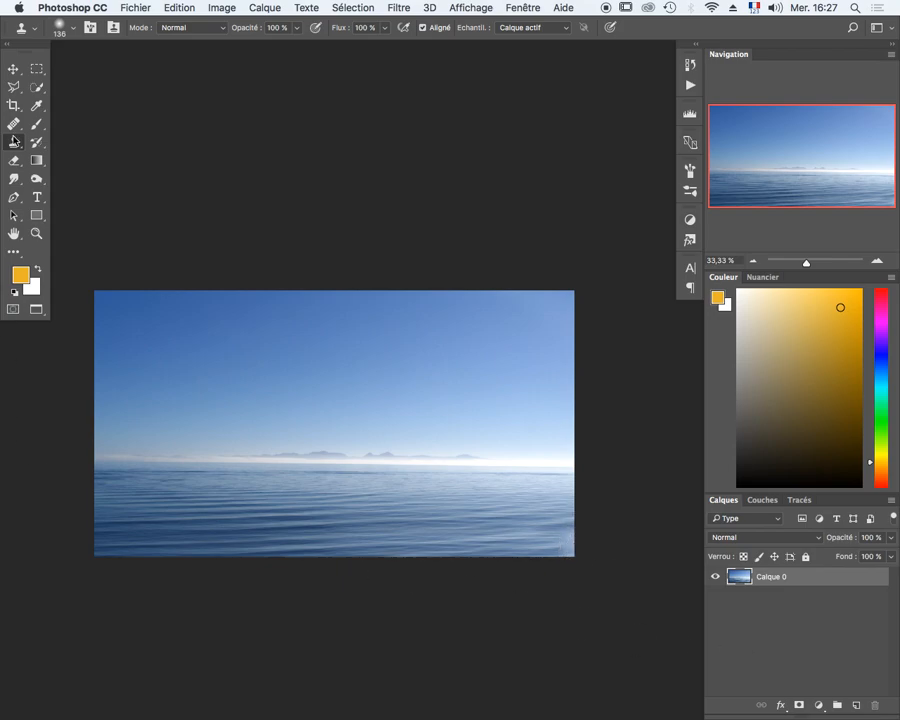
Switch to the Move tool and return to the standard screen mode showing the tiled documents.
click(13, 68)
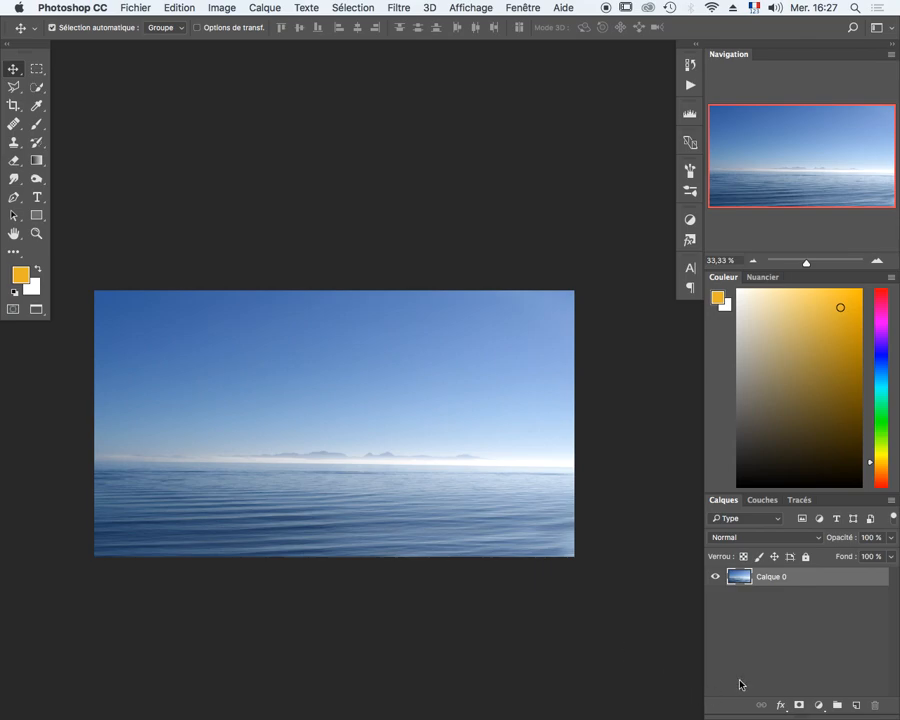
key(super+plus)
key(super+plus)
drag(288, 571, 471, 463)
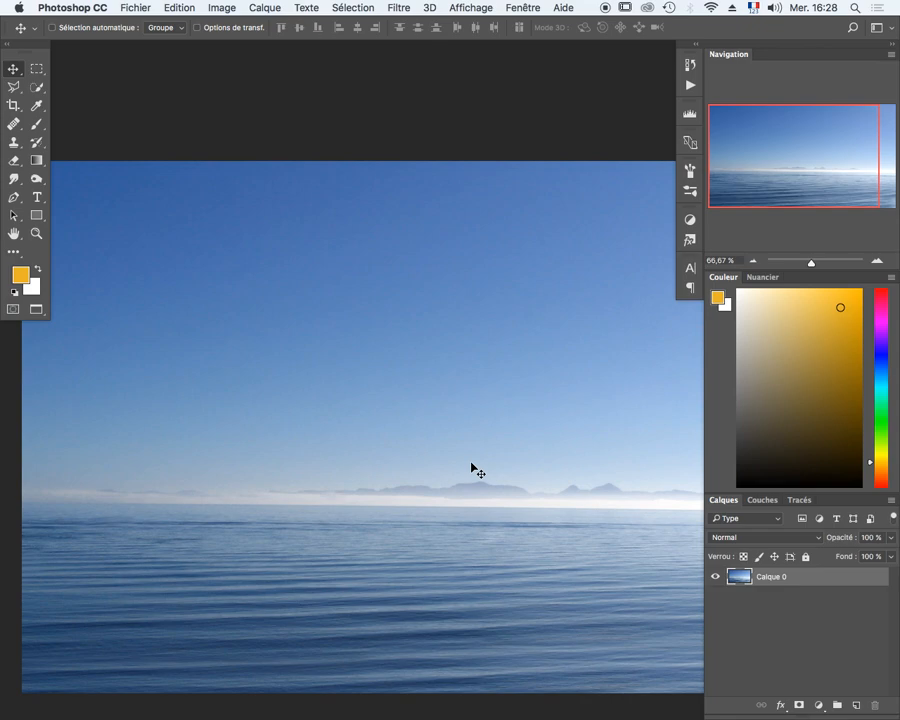
key(f)
key(f)
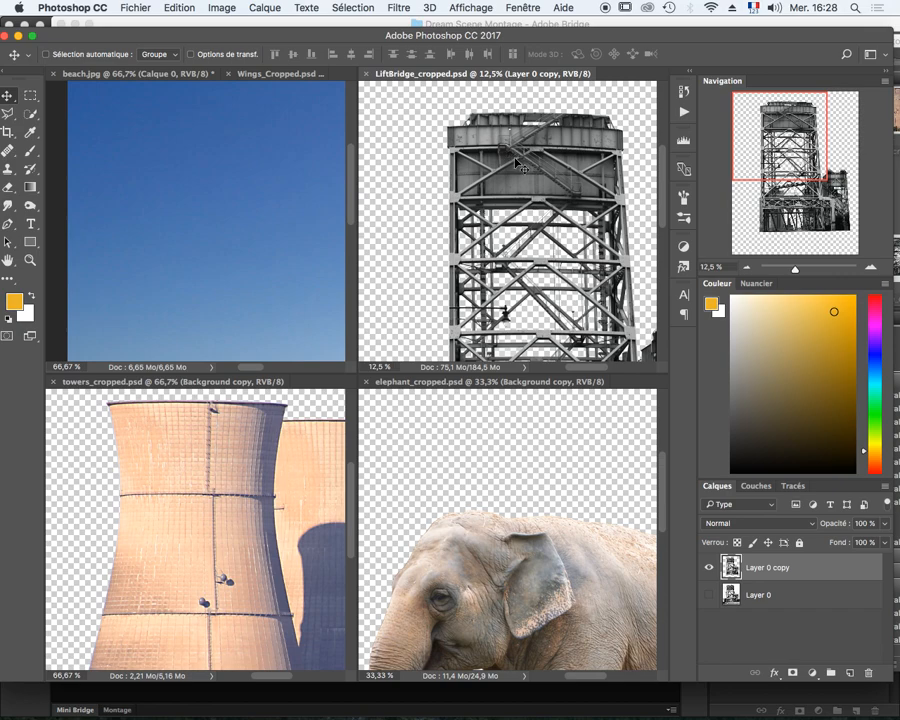
Copy the lift bridge from LiftBridge_cropped.psd into the beach.jpg document as a new layer and show the beach document in full-screen mode.
drag(517, 163, 203, 222)
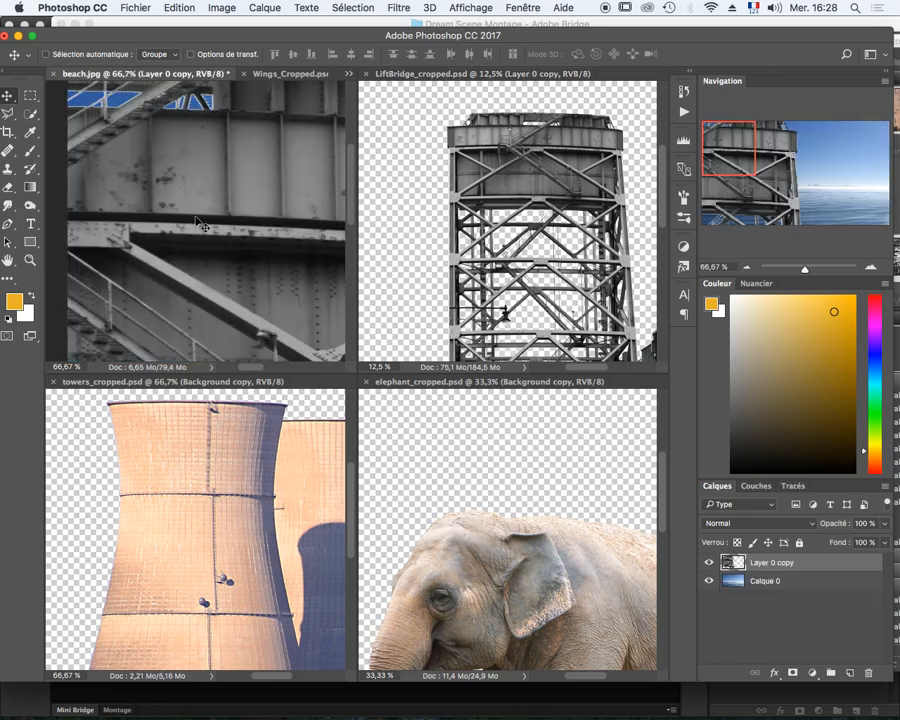
key(f)
key(super+minus)
key(super+minus)
key(super+minus)
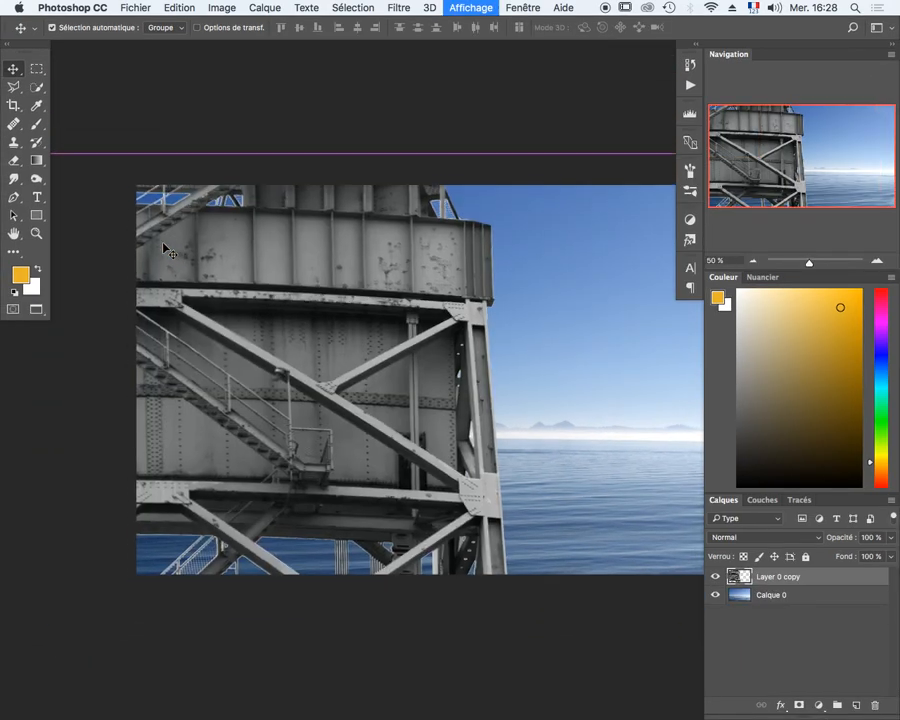
key(super+minus)
key(super+minus)
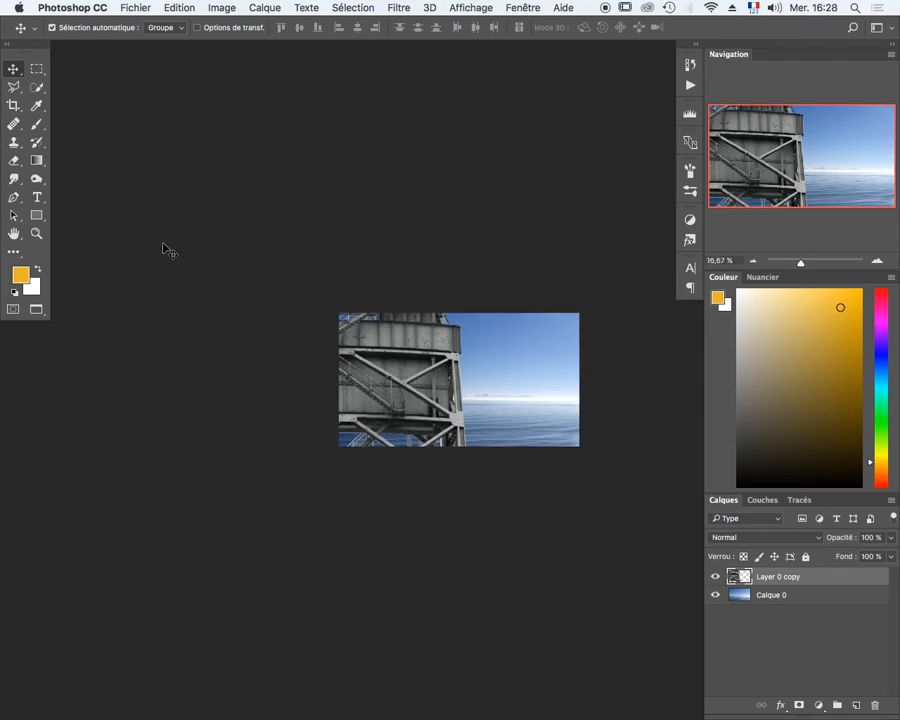
key(super+t)
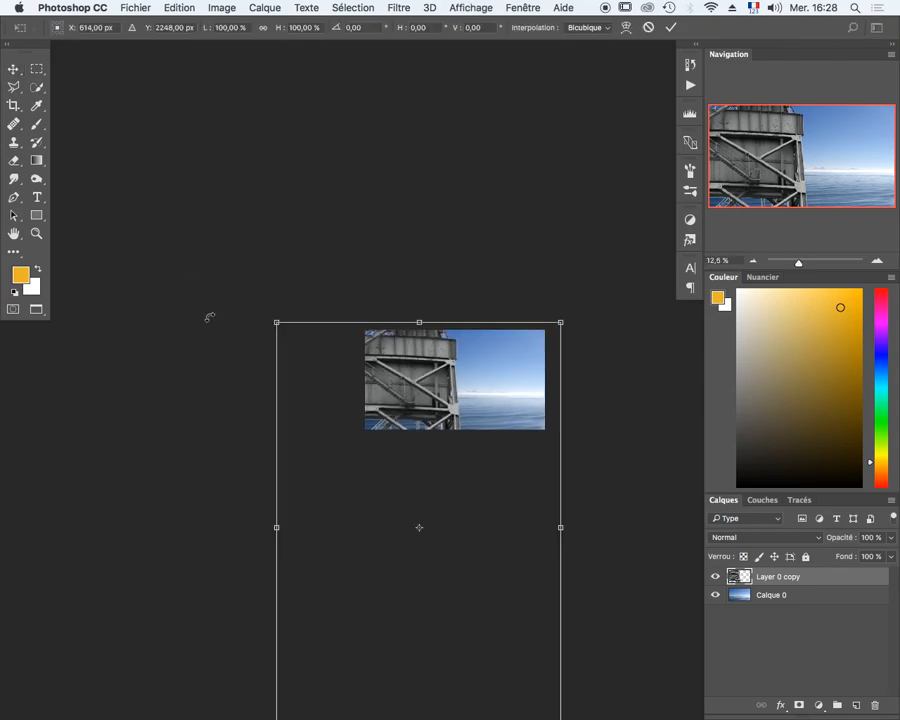
scroll(420, 440, up, 5)
scroll(422, 445, down, 9)
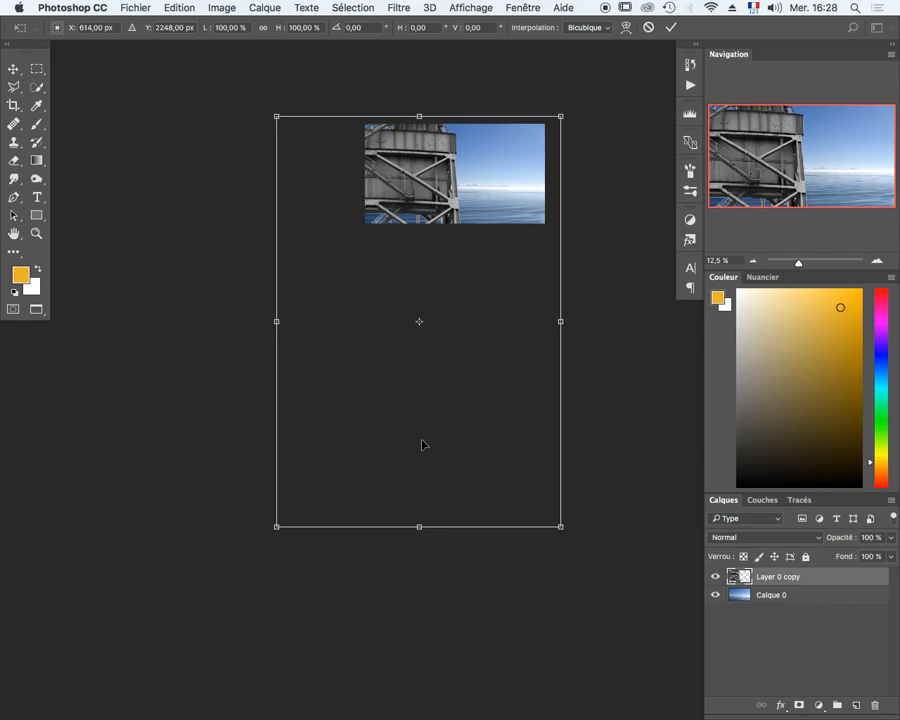
key(Return)
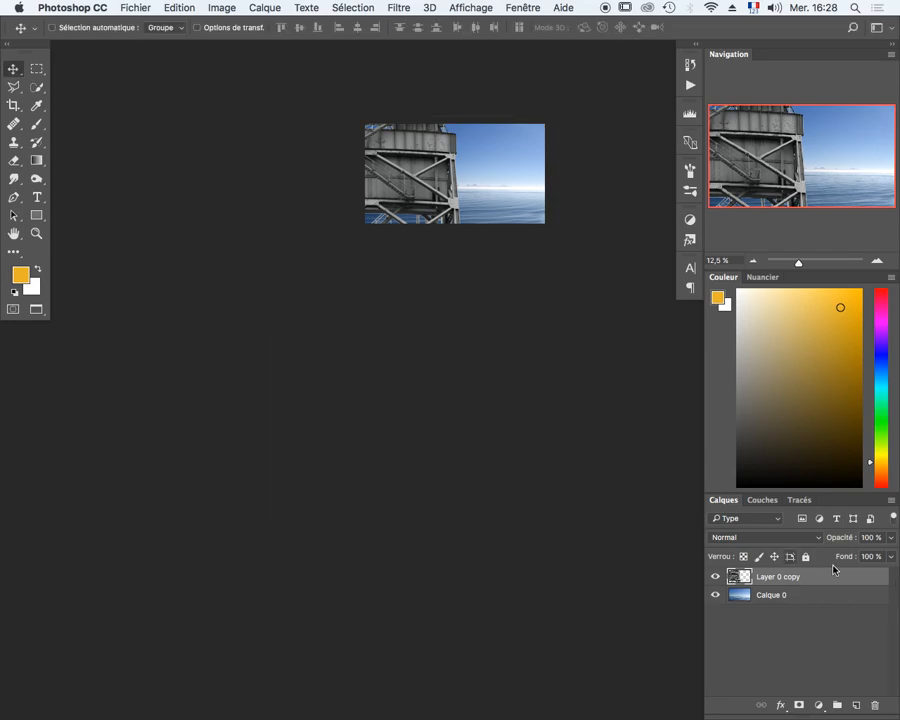
Convert the lift bridge layer in the beach photo into a smart object.
right_click(815, 585)
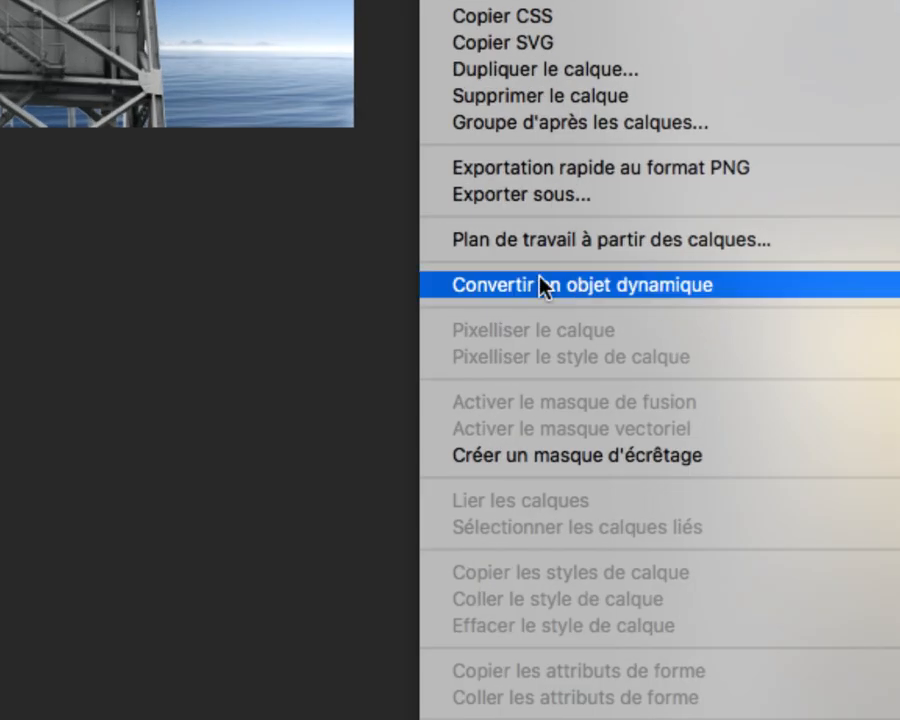
click(648, 288)
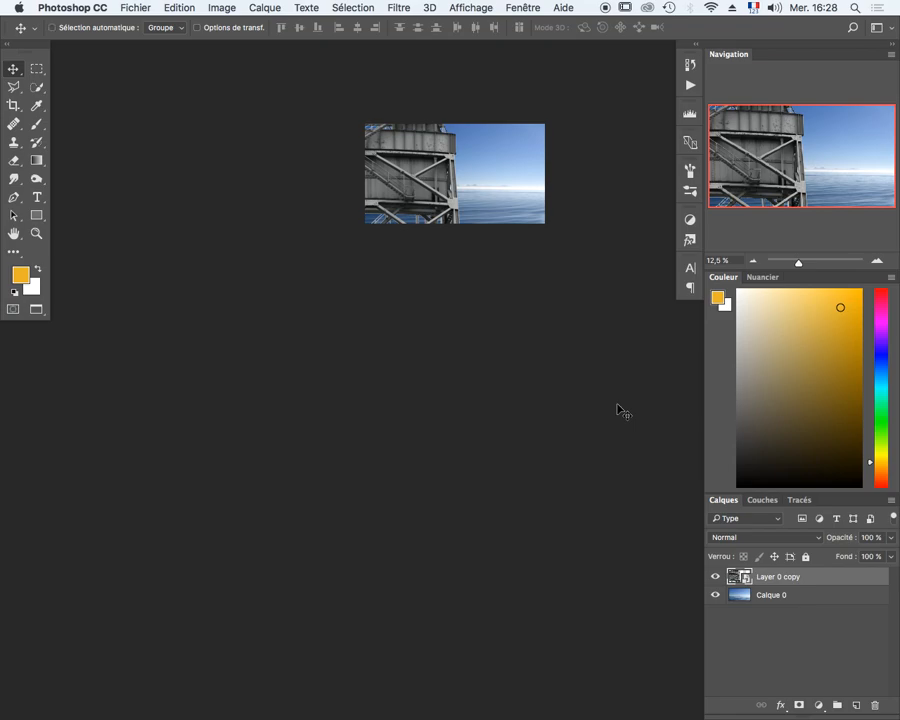
key(super+0)
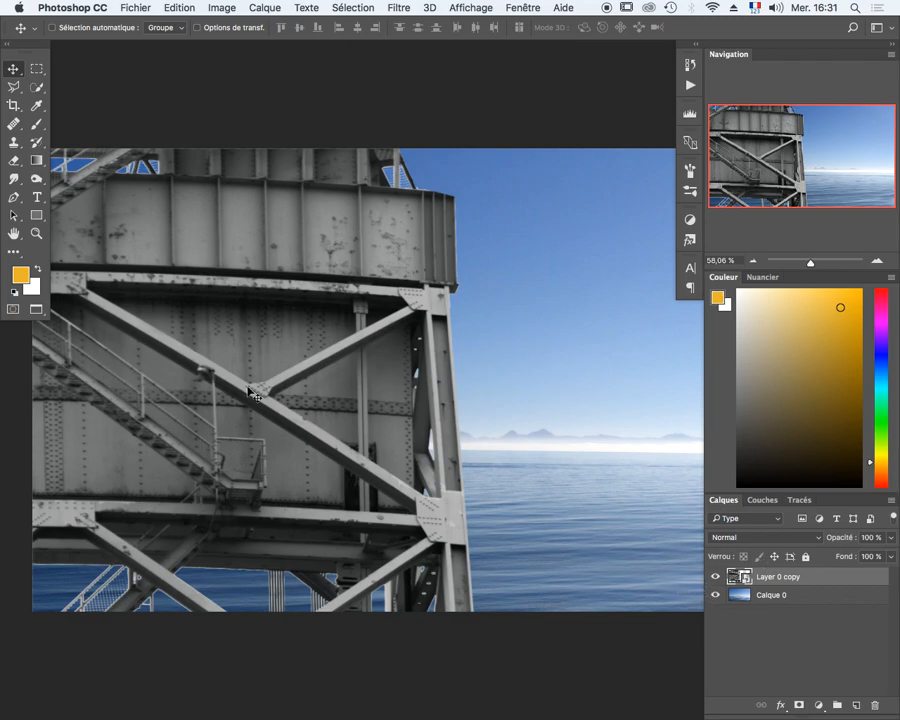
Scale the lift bridge proportionally down to about 7.1 % and place it in the sea near the photo's left side.
key(super+minus)
key(super+minus)
key(super+minus)
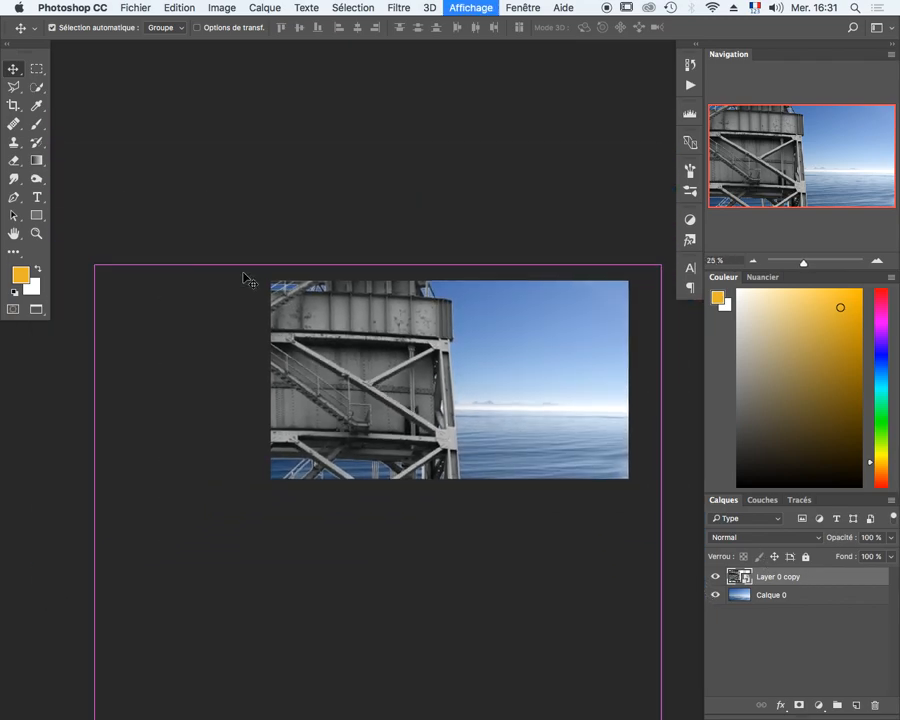
key(super+minus)
key(super+minus)
key(super+minus)
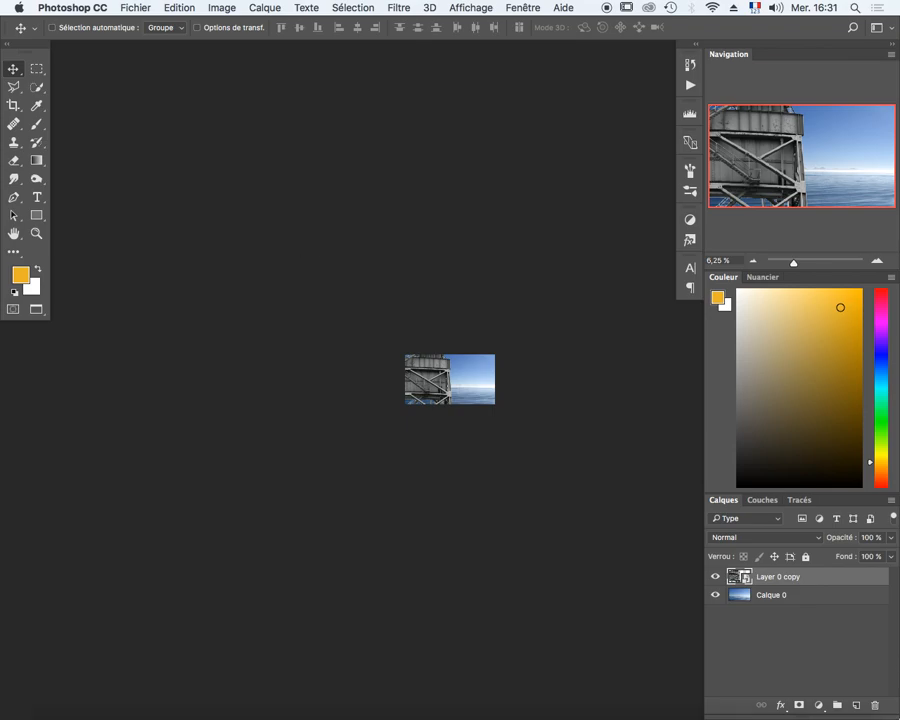
key(super+t)
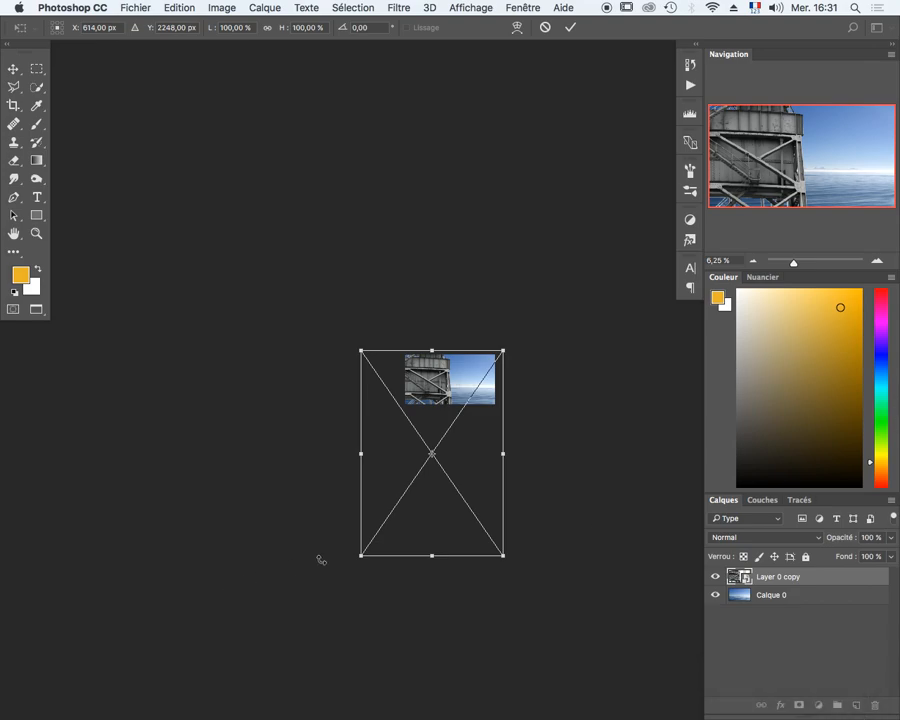
drag(361, 555, 419, 470)
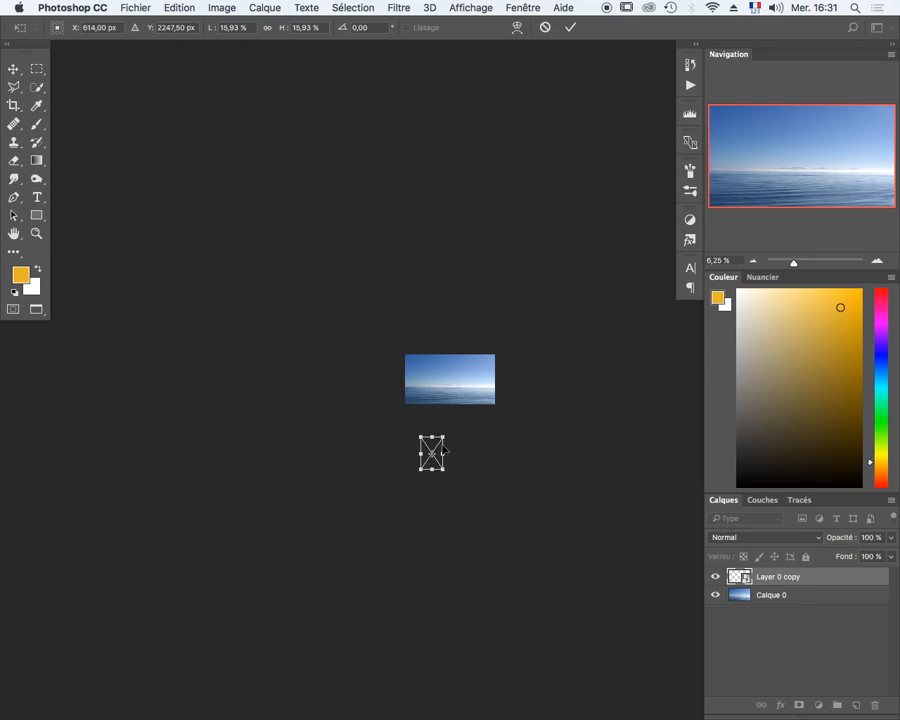
scroll(444, 435, up, 5)
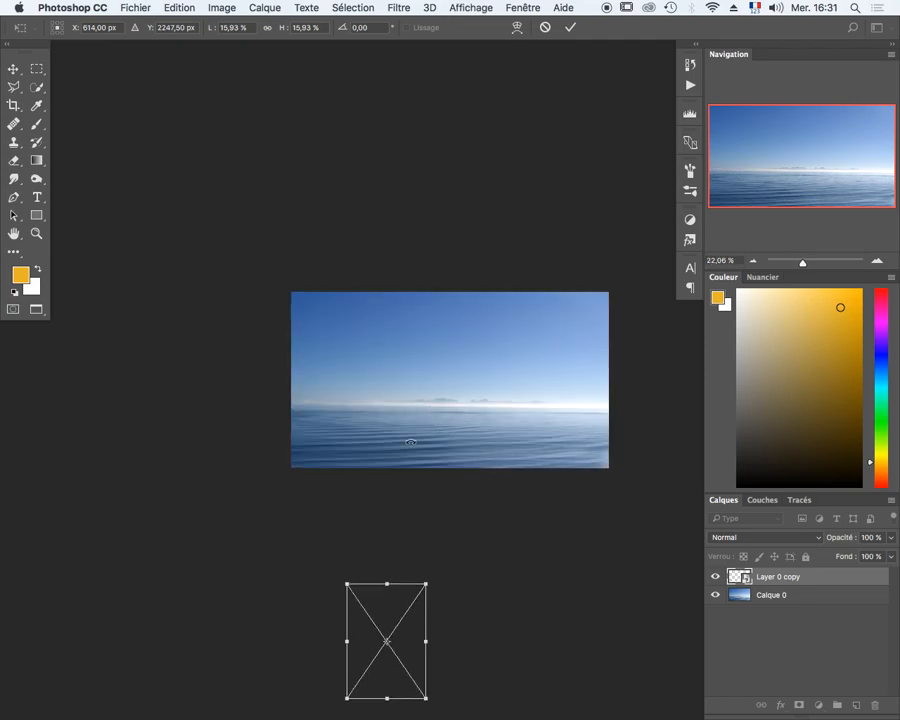
drag(405, 620, 373, 385)
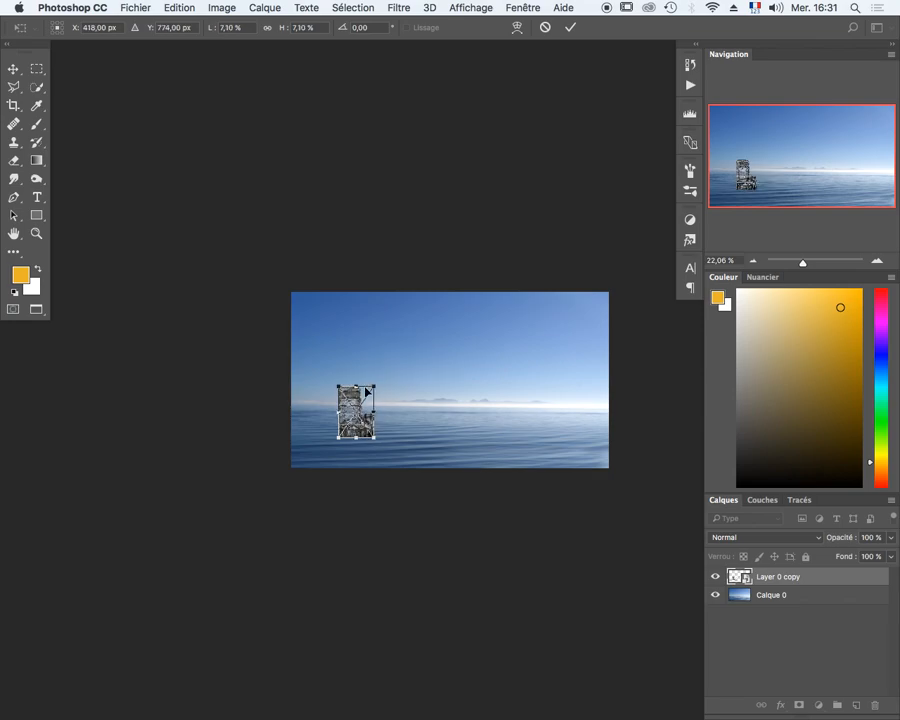
key(Return)
Reduce the lift bridge to about 3.1 % and set it on the horizon near the photo's left edge.
scroll(366, 392, up, 5)
drag(242, 427, 352, 395)
key(super+t)
drag(401, 336, 354, 410)
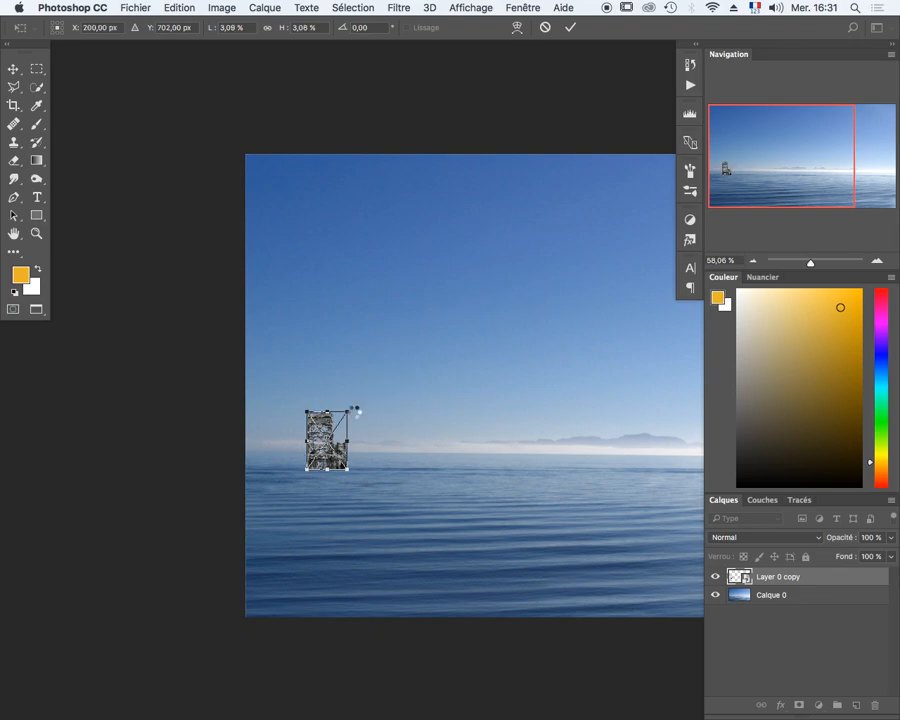
key(Return)
drag(334, 459, 364, 460)
Add a layer mask to the lift bridge layer and fade its base into the water, painting black with a soft round 27 px brush.
key(super+space)
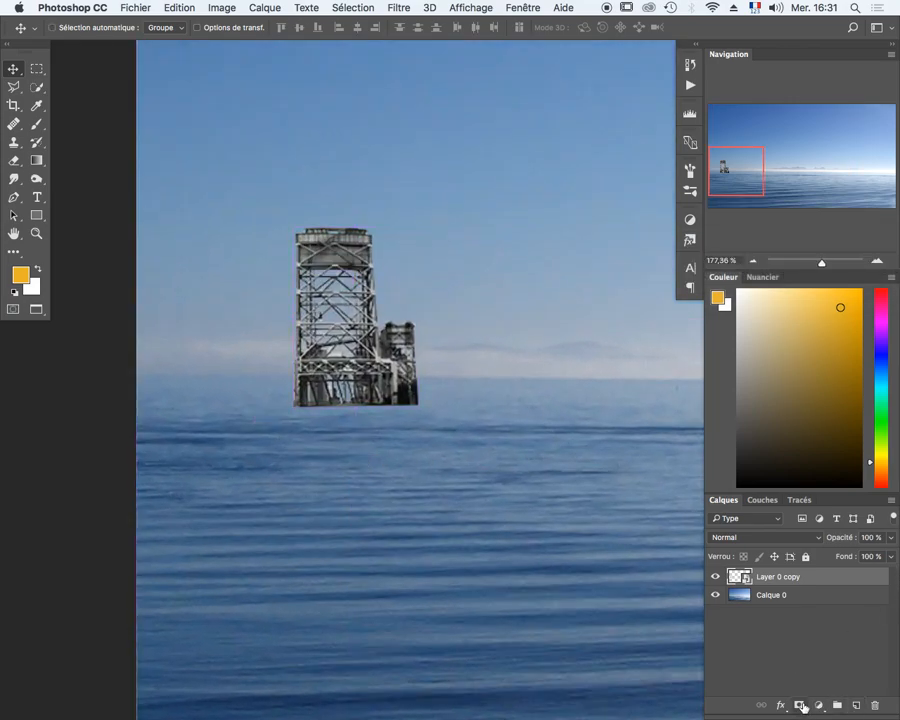
click(800, 706)
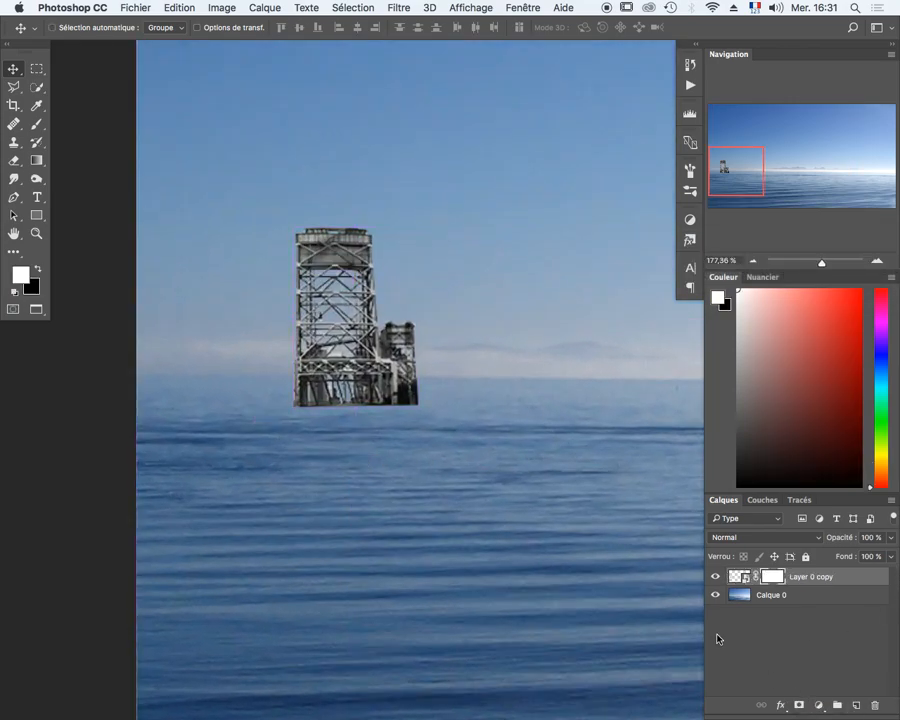
click(36, 125)
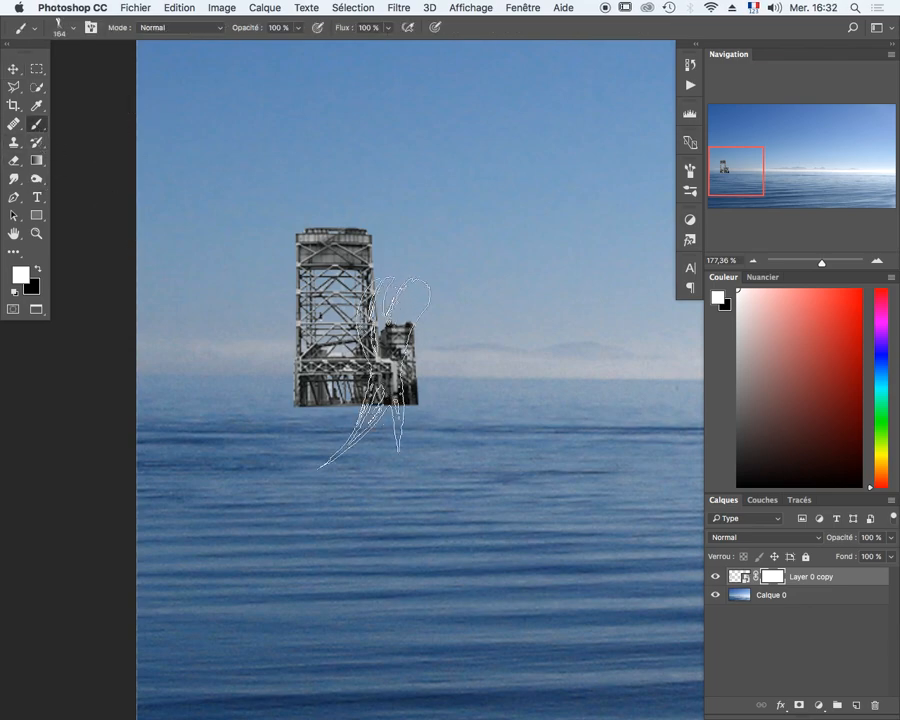
right_click(416, 446)
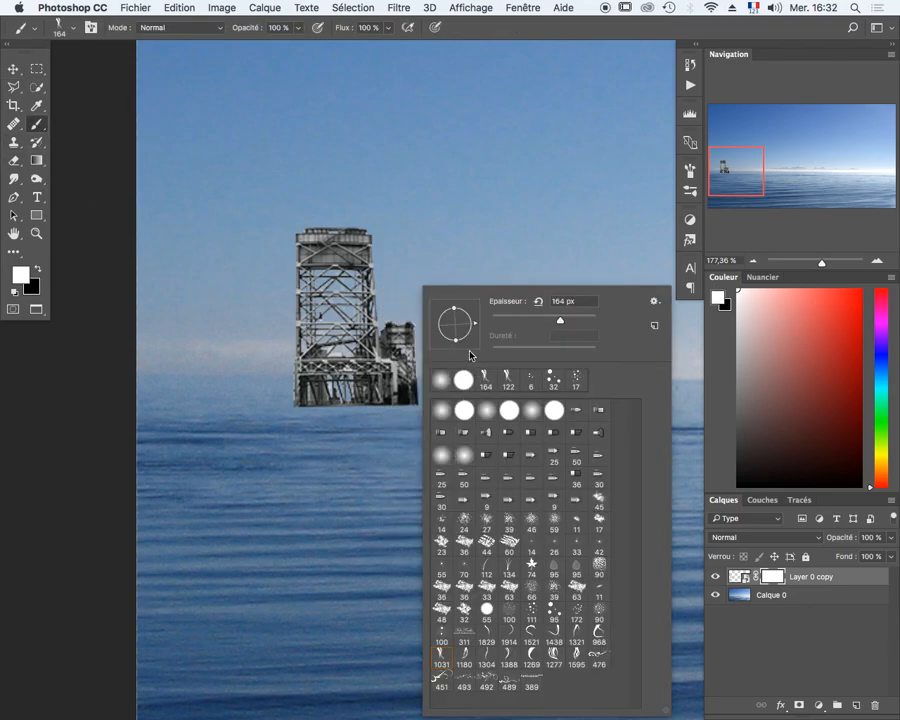
click(441, 409)
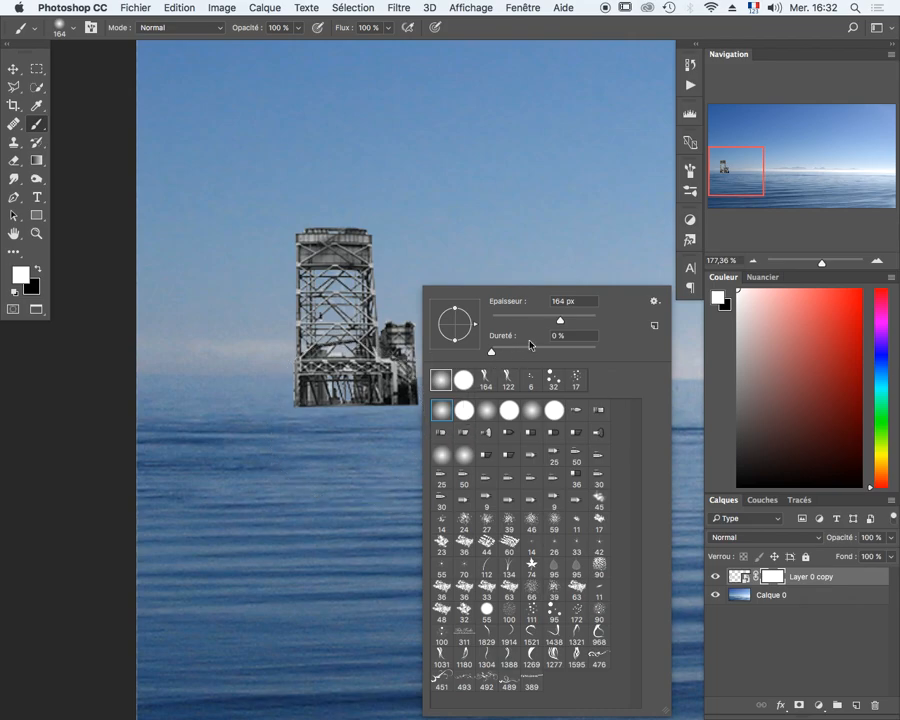
drag(530, 318, 510, 320)
key(Return)
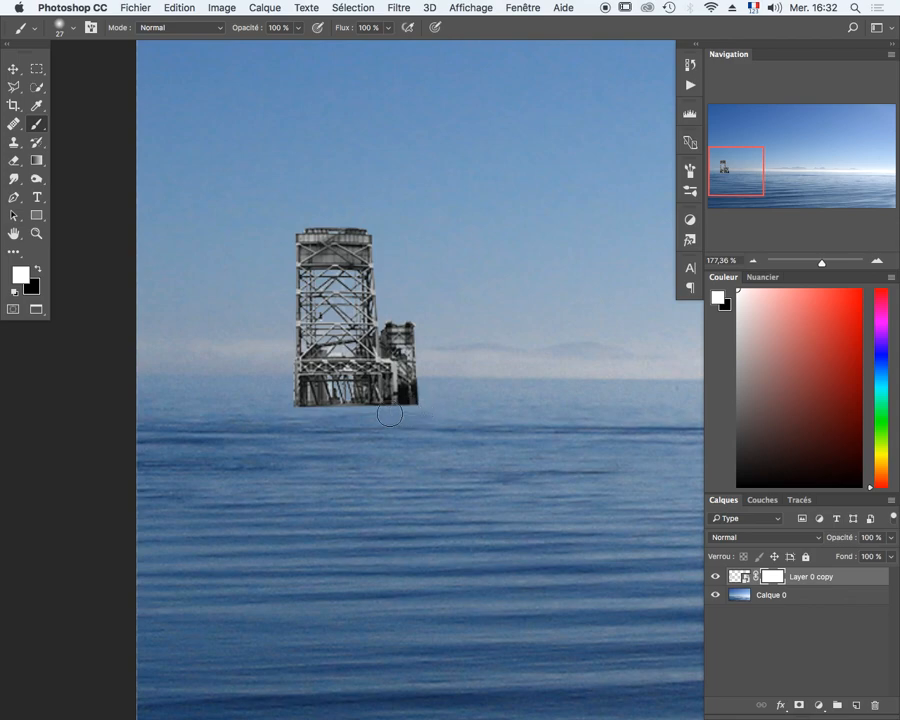
click(37, 270)
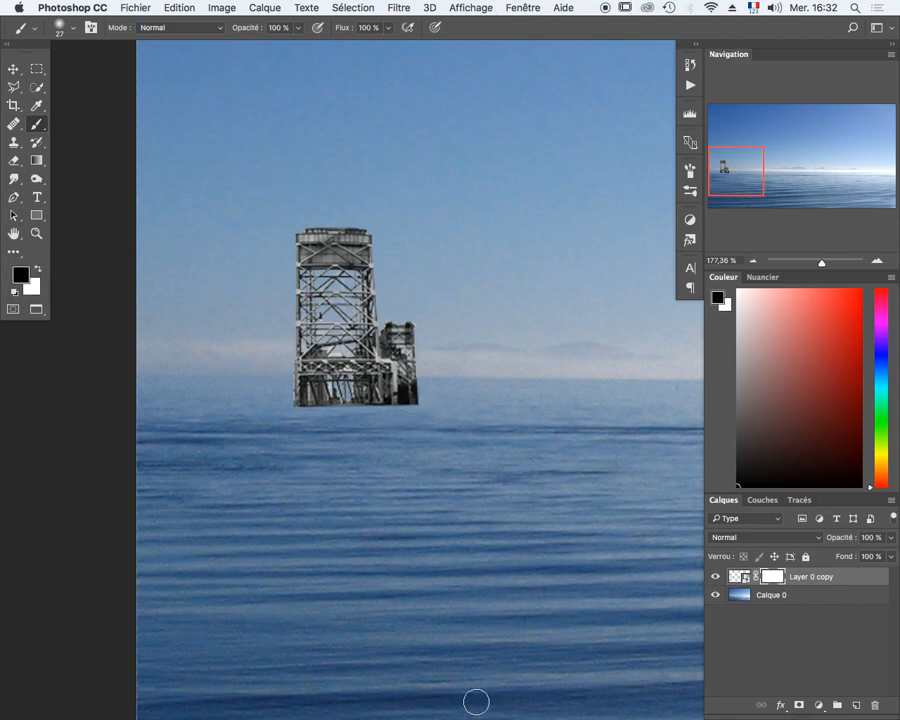
mouse_move(374, 419)
mouse_down()
mouse_move(300, 411)
mouse_move(354, 422)
mouse_move(423, 416)
mouse_up()
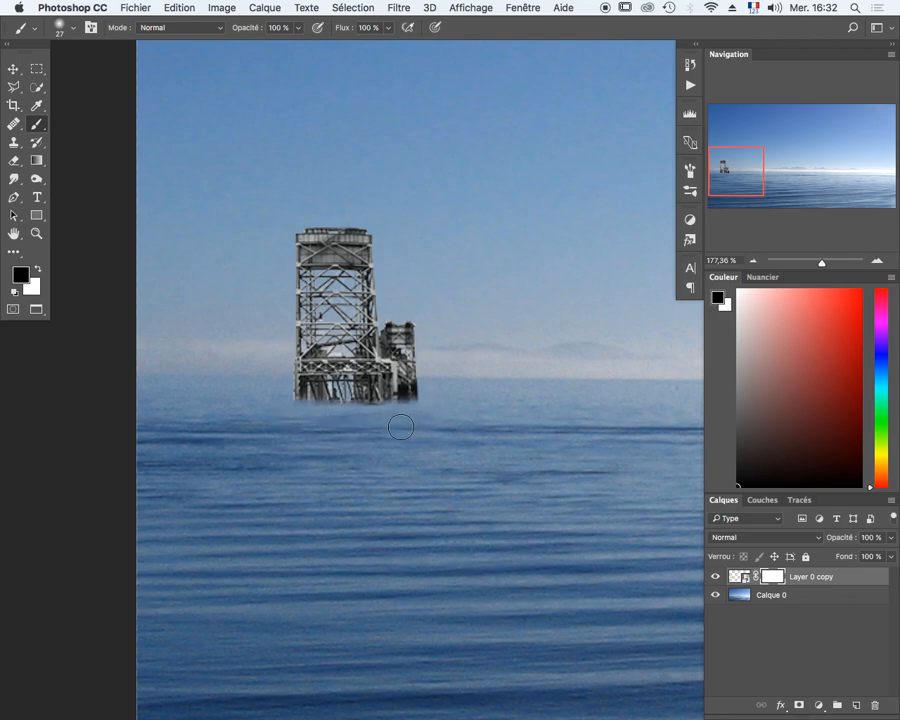
mouse_move(576, 711)
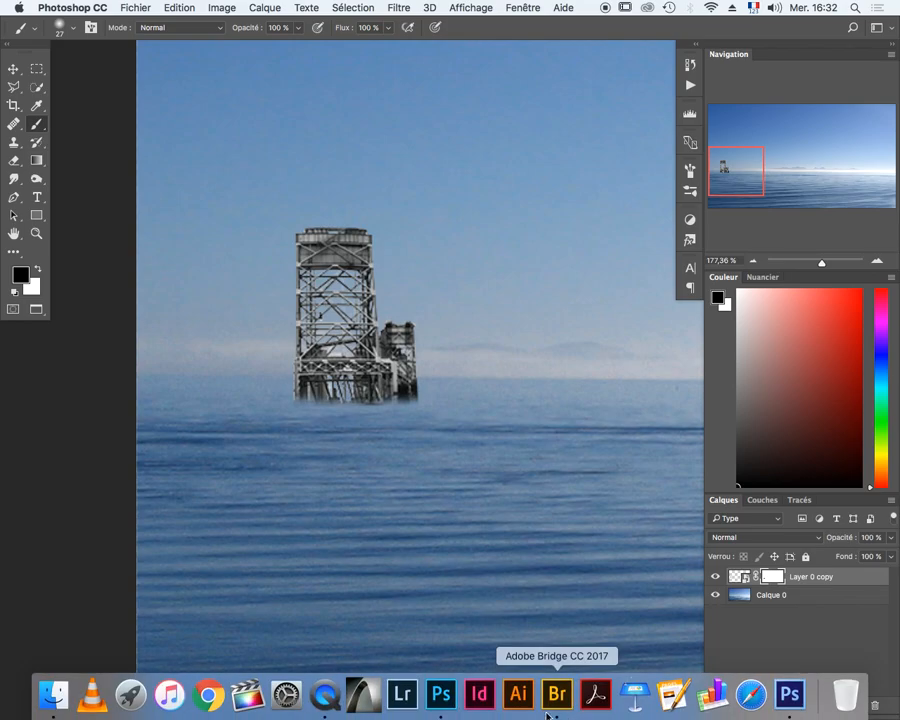
Duplicate the masked lift bridge layer and move the copy along the horizon to the right of the original.
key(super+minus)
key(super+minus)
mouse_move(502, 458)
mouse_down()
mouse_move(228, 502)
mouse_move(203, 517)
mouse_up()
key(super+j)
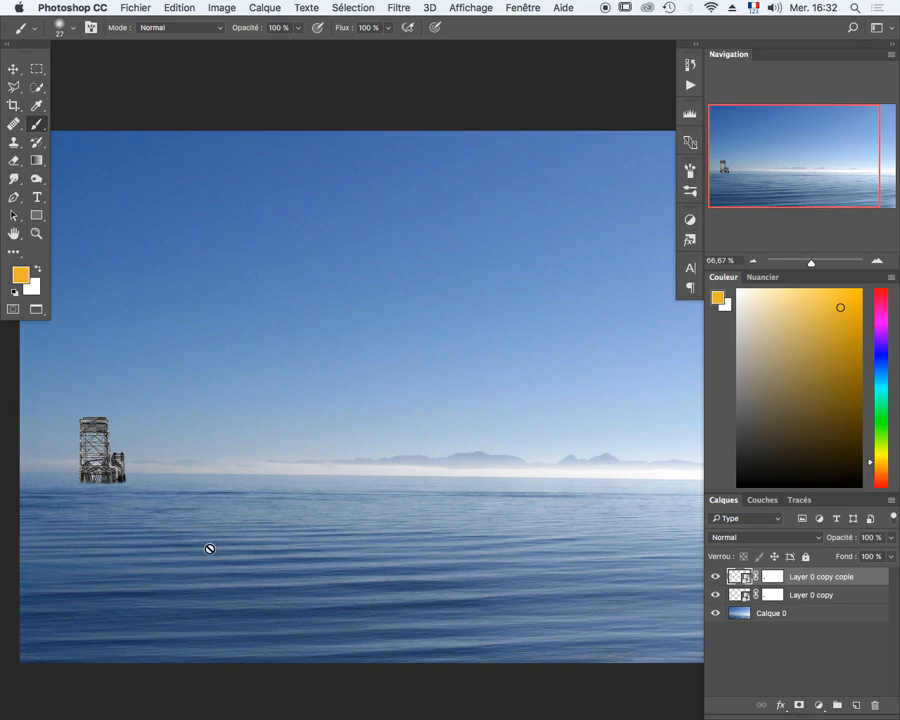
key(v)
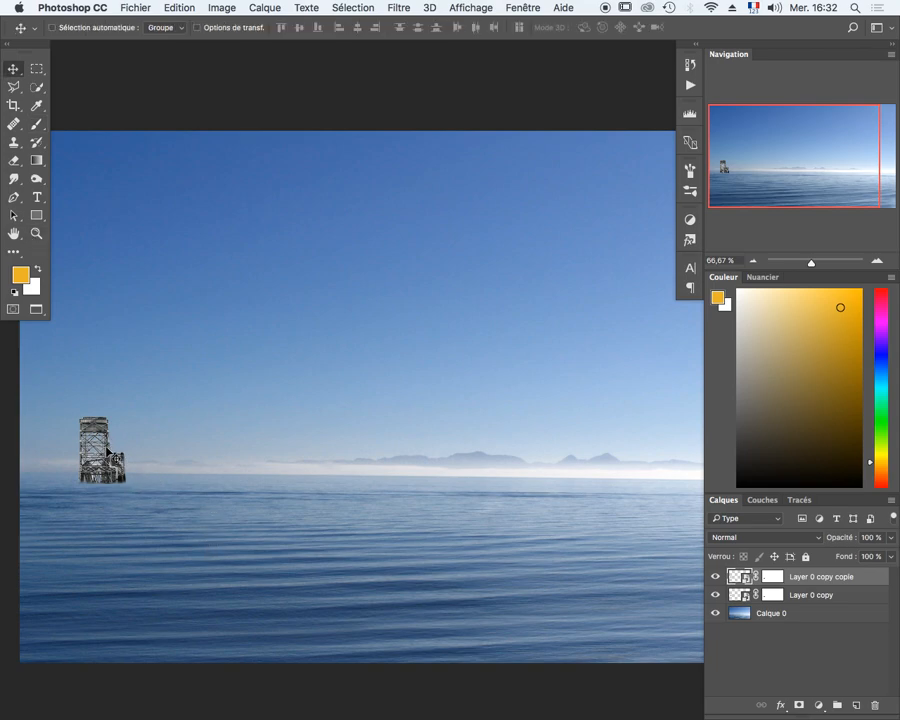
mouse_move(106, 444)
mouse_down()
mouse_move(551, 441)
mouse_move(572, 411)
mouse_move(440, 456)
mouse_move(236, 455)
mouse_up()
Scale the second lift bridge down to about three quarters of its size and place it on the horizon near the photo's middle.
key(super+t)
key(Return)
key(space)
drag(346, 416, 575, 395)
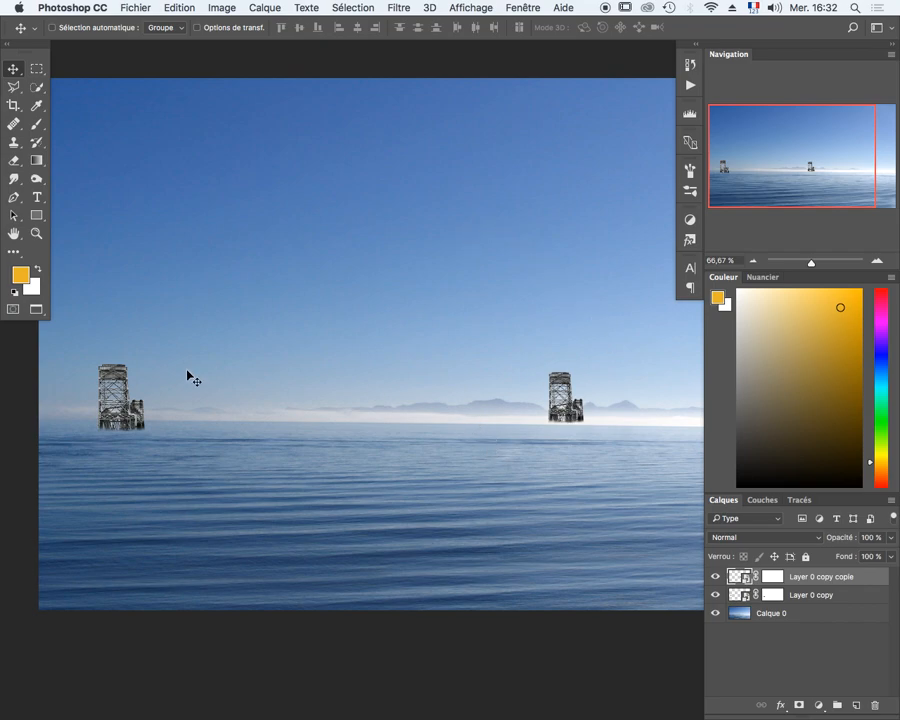
Copy the cooling towers from towers_cropped.psd into beach.jpg and convert the new layer into a smart object.
key(f)
key(f)
click(287, 578)
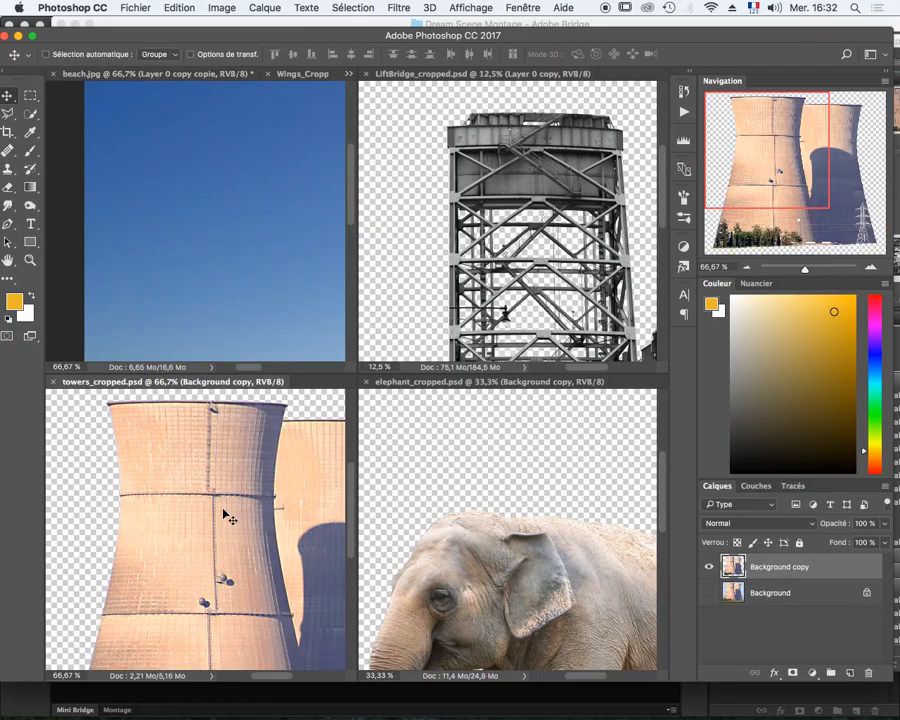
drag(201, 506, 225, 220)
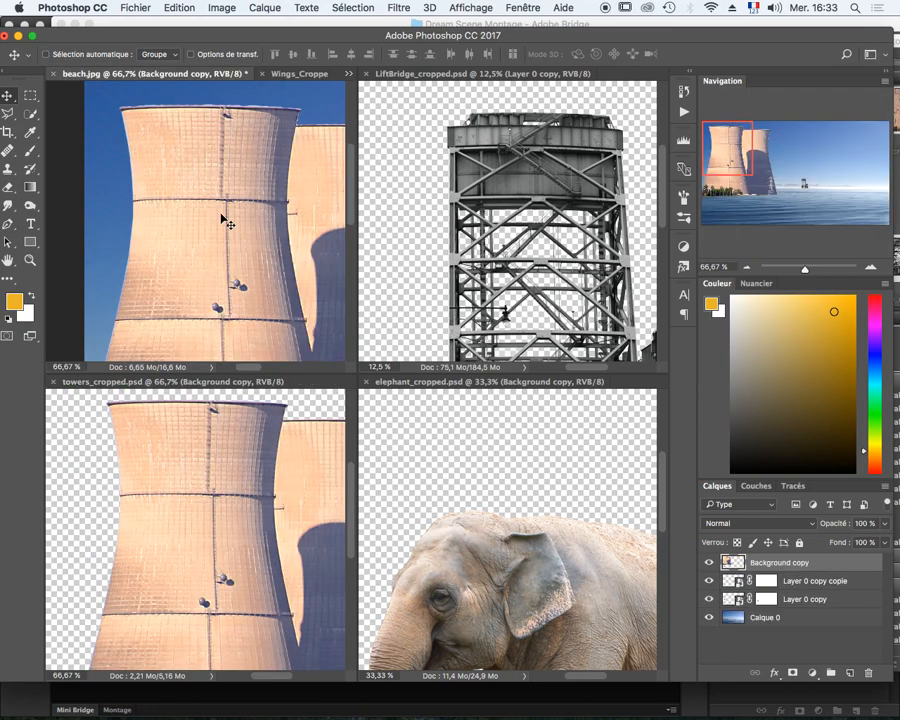
key(f)
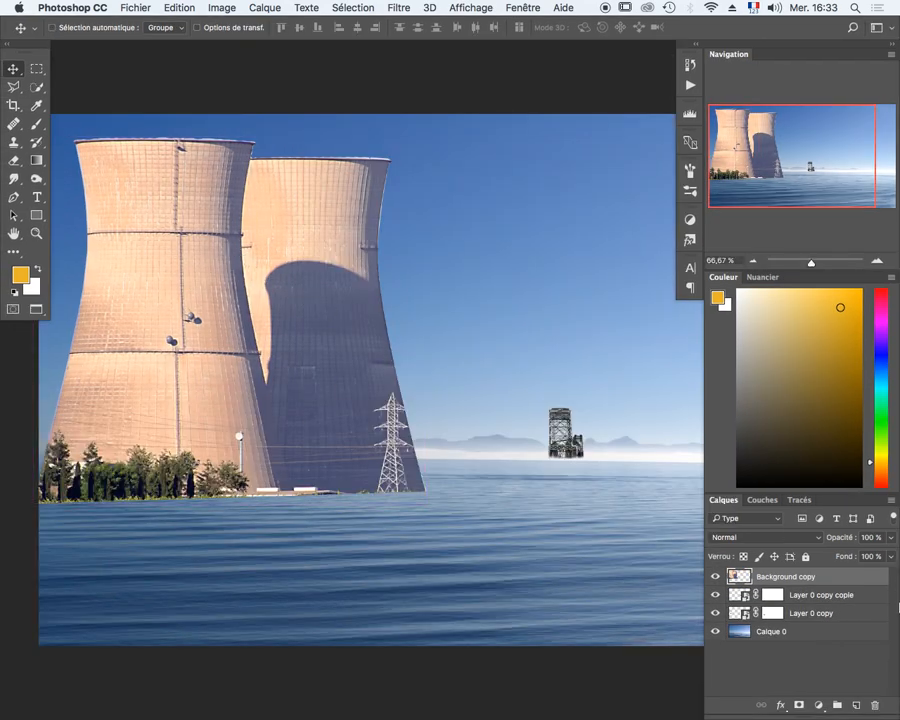
right_click(826, 578)
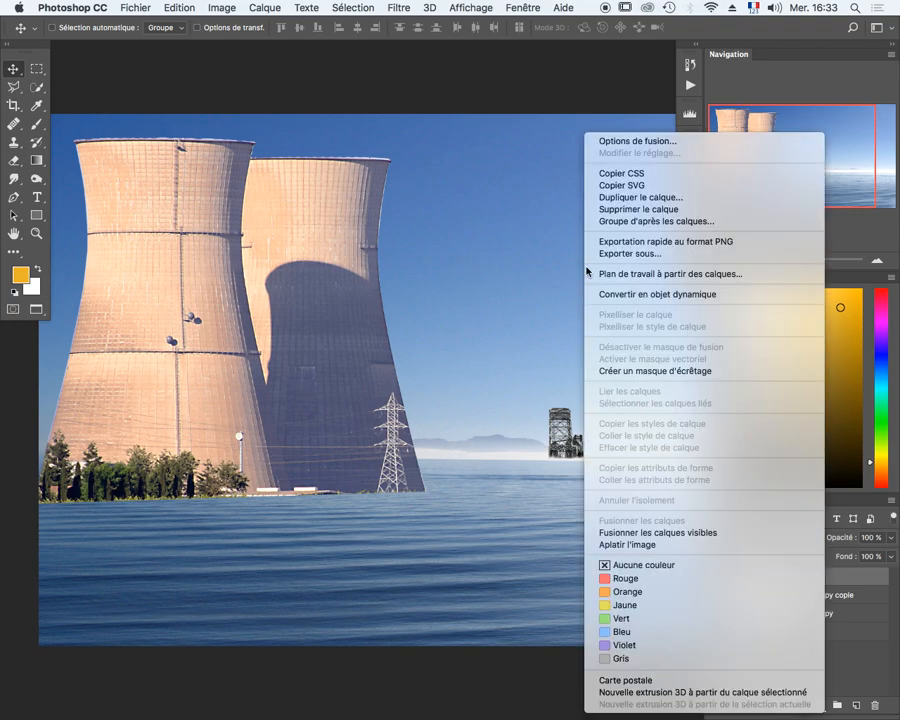
click(651, 294)
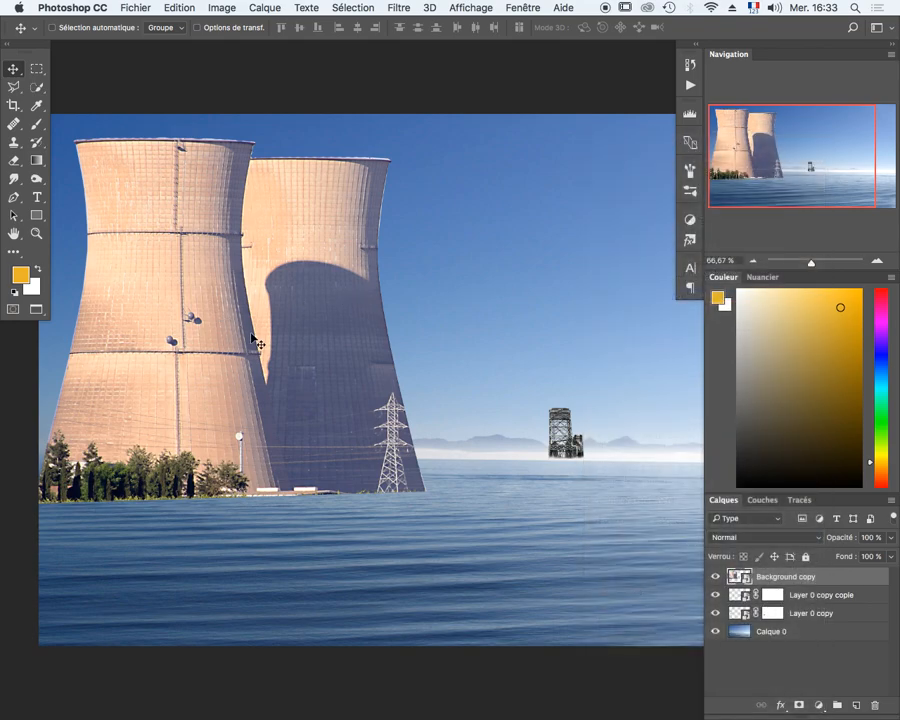
Scale the cooling towers down to roughly a quarter of their size and place them on the horizon in the photo's right part.
key(super+t)
drag(425, 140, 125, 418)
drag(95, 478, 652, 407)
drag(627, 466, 314, 504)
drag(348, 434, 582, 465)
mouse_move(582, 535)
mouse_down()
mouse_move(412, 530)
mouse_move(568, 522)
mouse_up()
drag(575, 469, 557, 475)
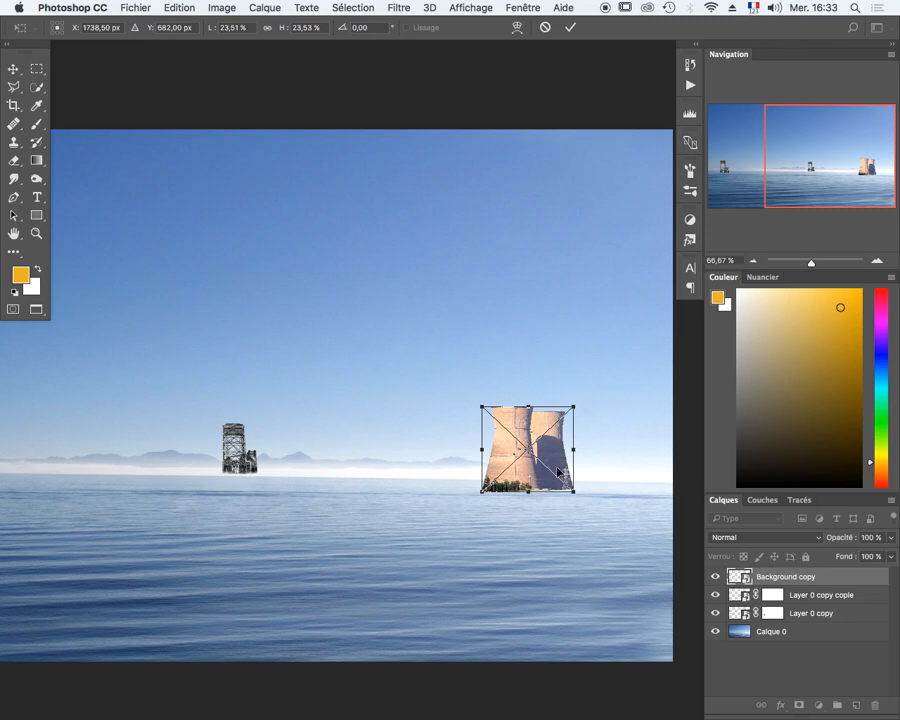
drag(574, 406, 596, 389)
drag(321, 480, 276, 458)
key(Return)
drag(169, 419, 646, 367)
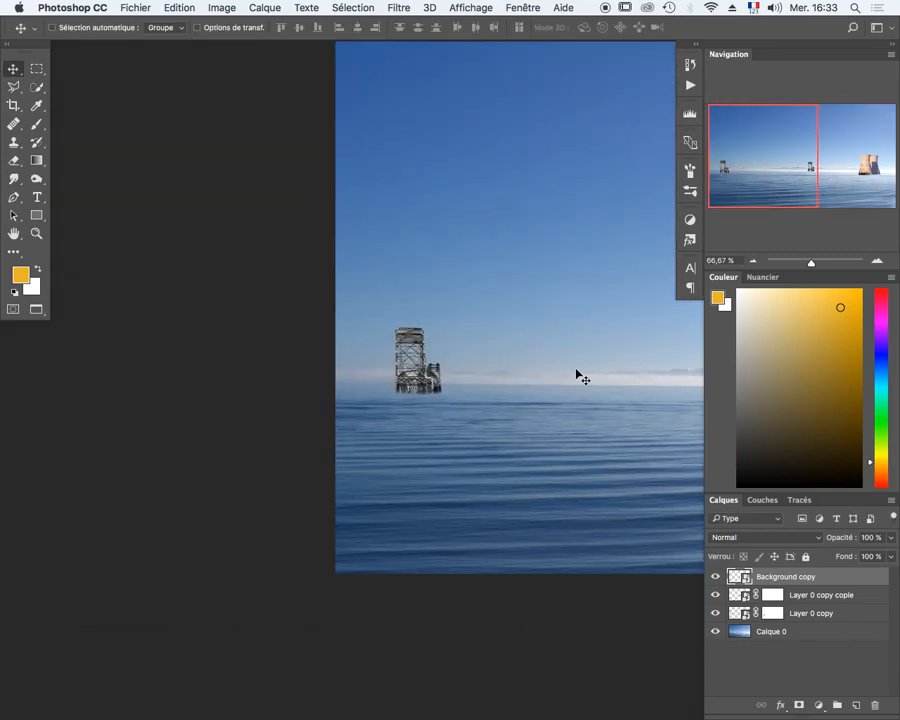
Enlarge the first lift bridge at the photo's left edge to about 112 % and settle it on the horizon.
super+click(404, 384)
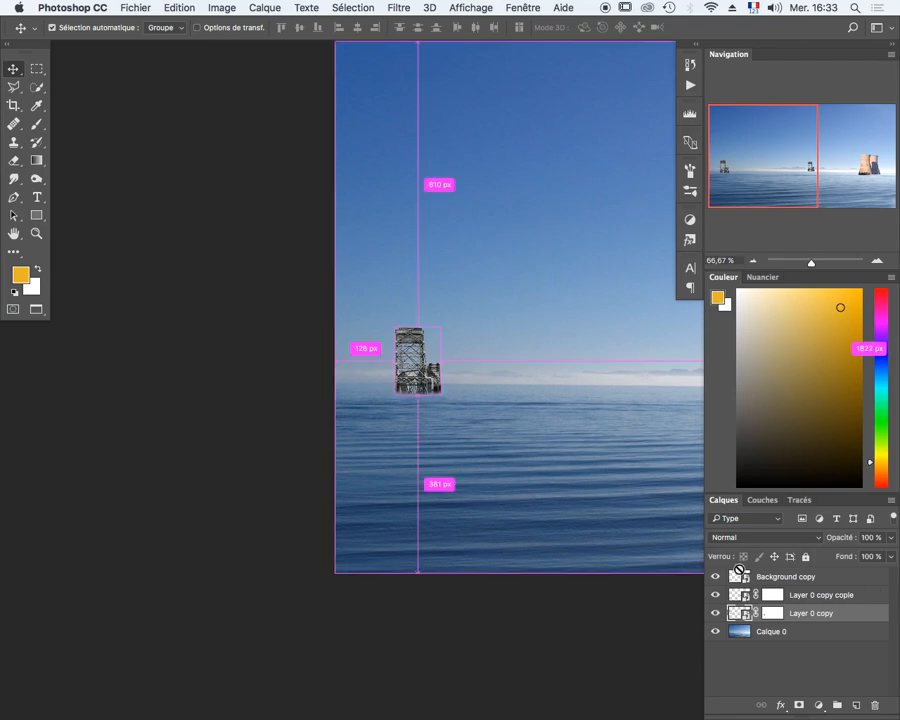
key(super+t)
mouse_move(446, 398)
mouse_down()
mouse_move(454, 410)
mouse_move(450, 403)
mouse_up()
mouse_move(411, 346)
mouse_down()
mouse_move(396, 340)
mouse_move(414, 341)
mouse_up()
key(super+minus)
key(super+minus)
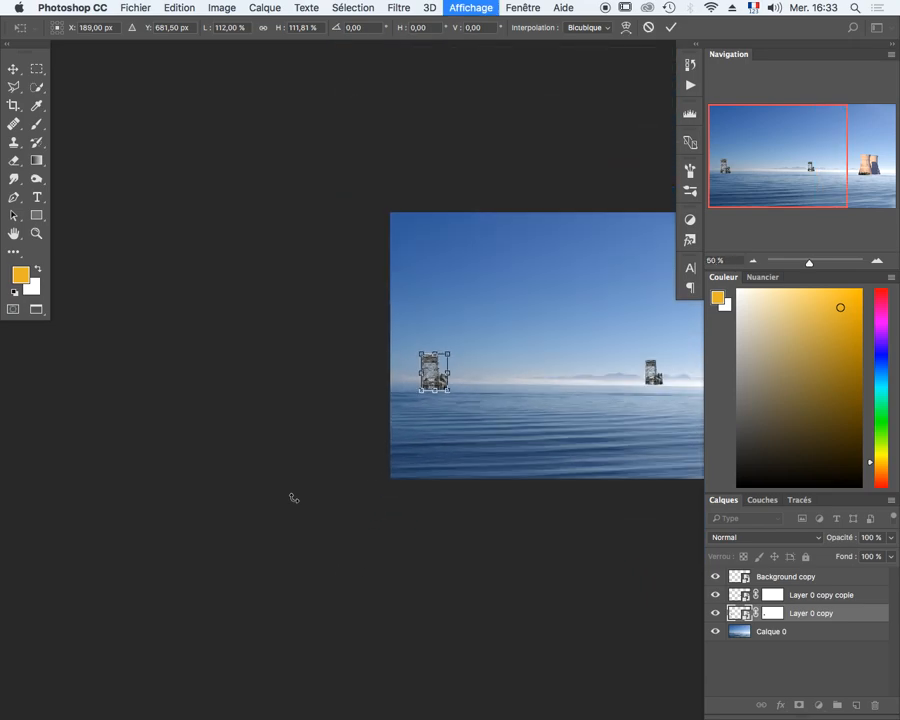
drag(466, 412, 275, 468)
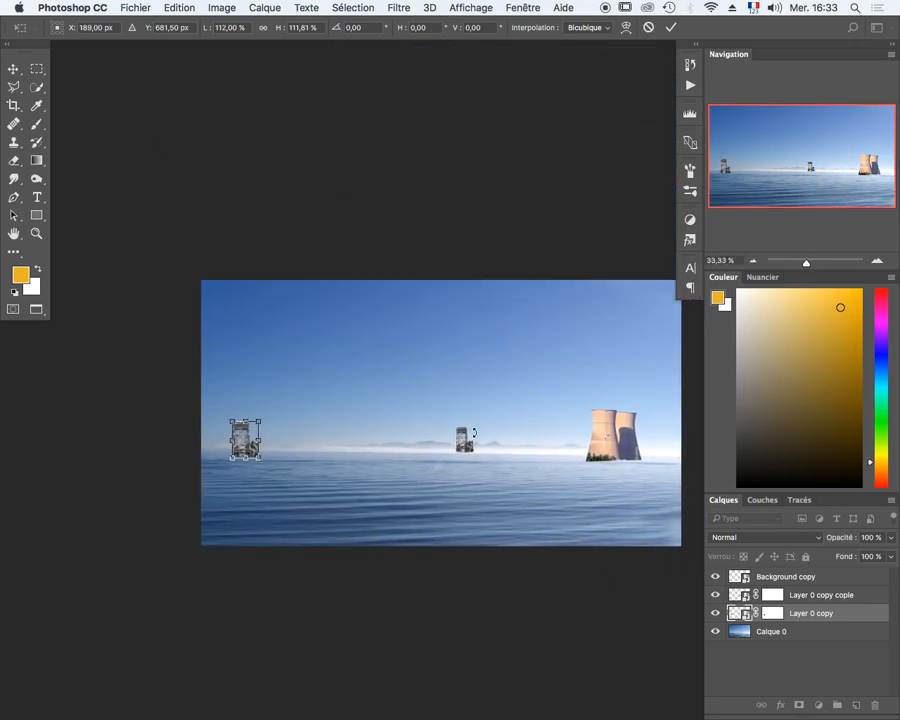
key(Return)
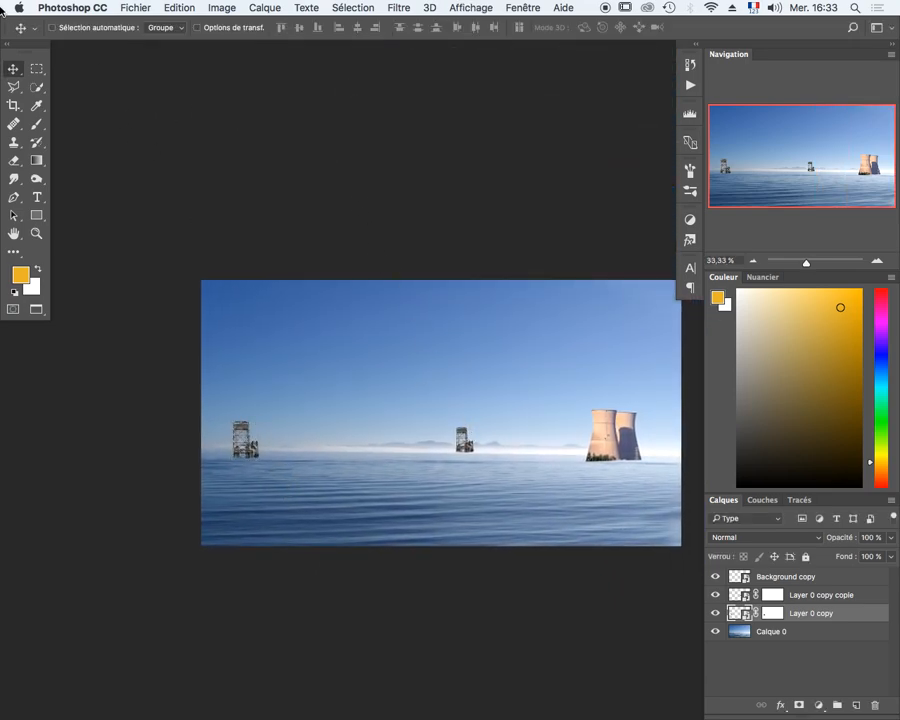
Add a layer mask to the cooling towers and paint black with a soft brush along their base to fade it into the water.
drag(608, 463, 668, 446)
drag(555, 447, 351, 461)
click(427, 437)
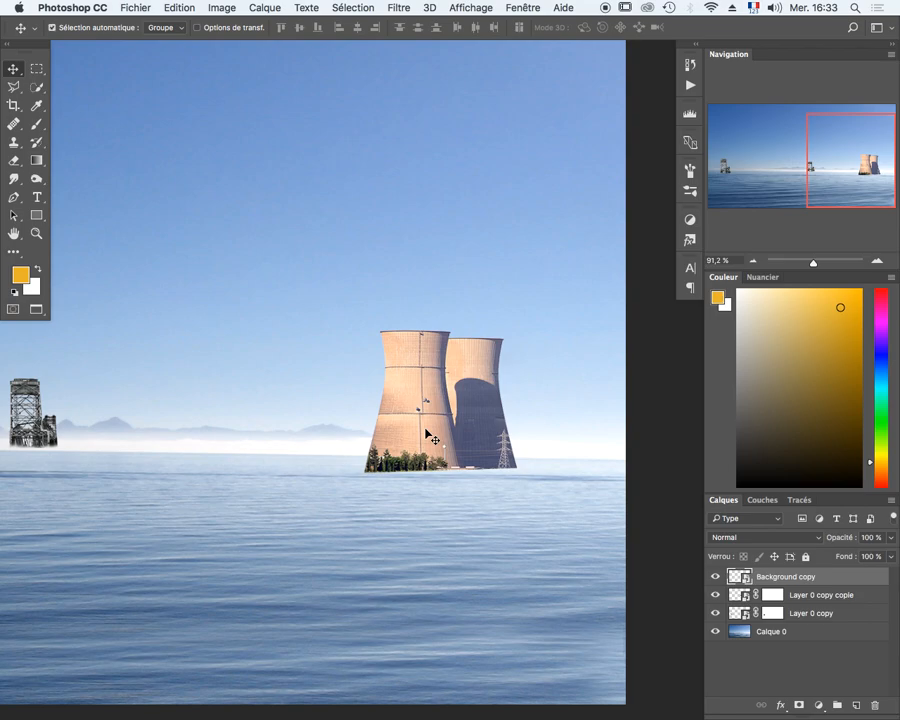
click(52, 27)
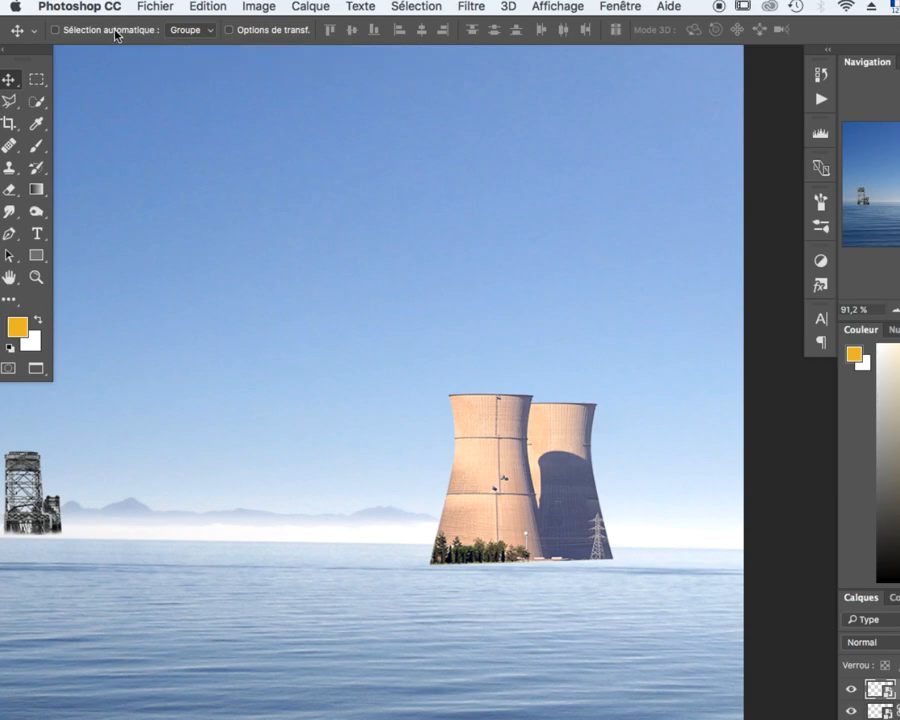
click(117, 33)
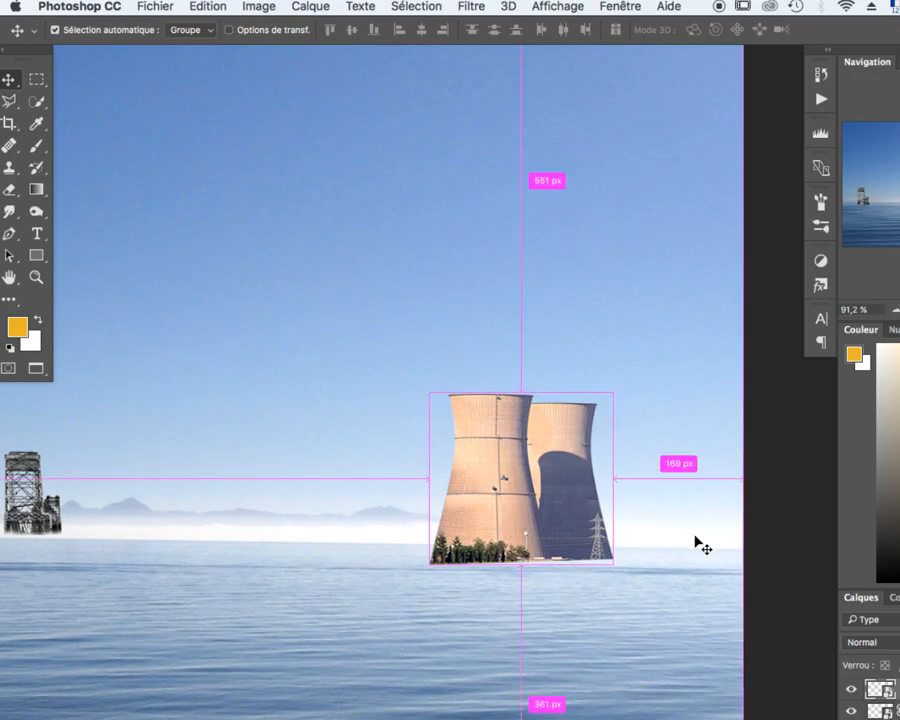
key(super)
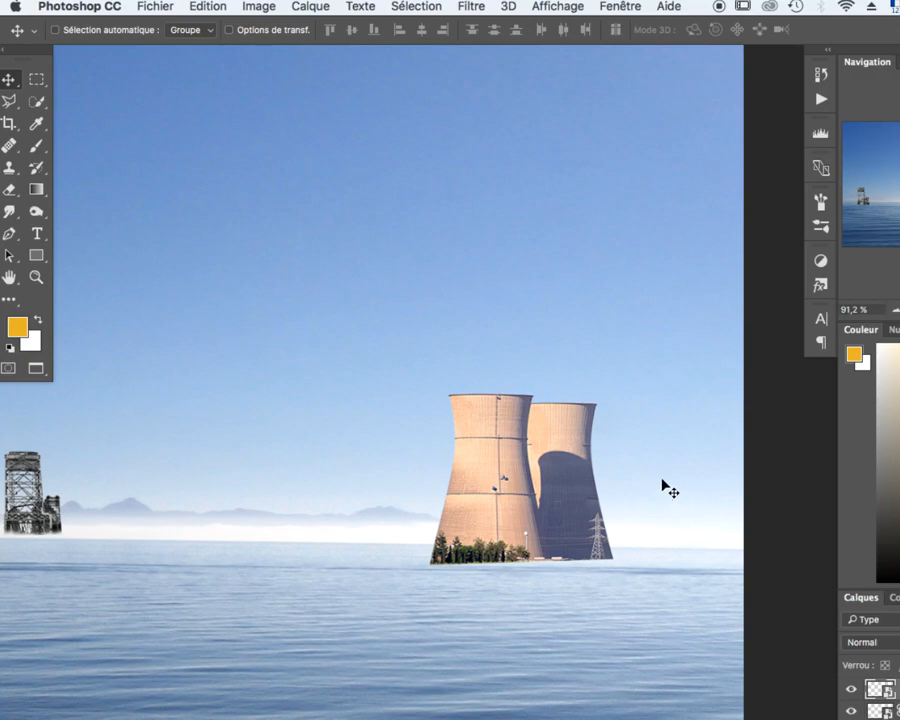
drag(553, 540, 482, 382)
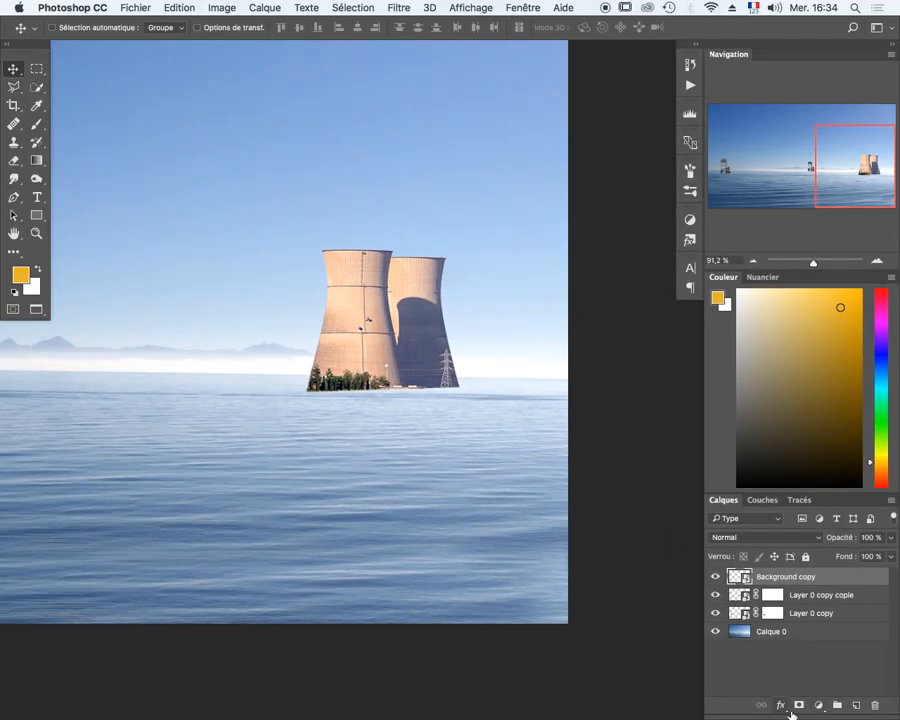
click(799, 706)
key(b)
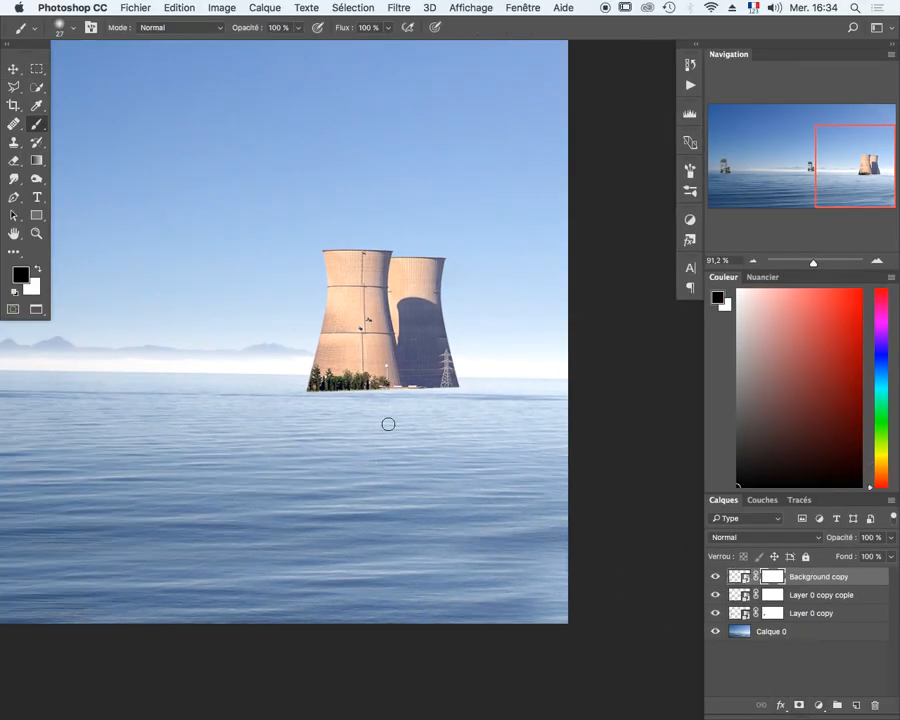
mouse_move(401, 405)
mouse_down()
mouse_move(415, 410)
mouse_move(410, 404)
mouse_up()
mouse_move(348, 402)
mouse_down()
mouse_move(302, 404)
mouse_move(310, 402)
mouse_move(304, 411)
mouse_up()
drag(402, 408, 479, 405)
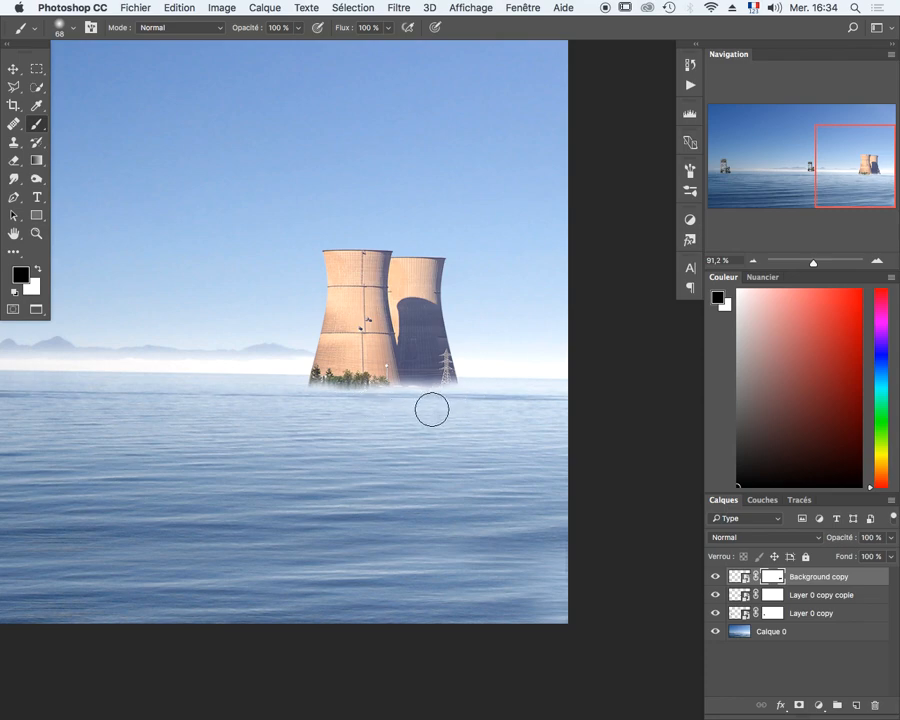
Copy the elephant from elephant_cropped.psd into beach.jpg.
mouse_move(279, 406)
mouse_down()
mouse_move(338, 528)
mouse_move(249, 575)
mouse_move(269, 566)
mouse_up()
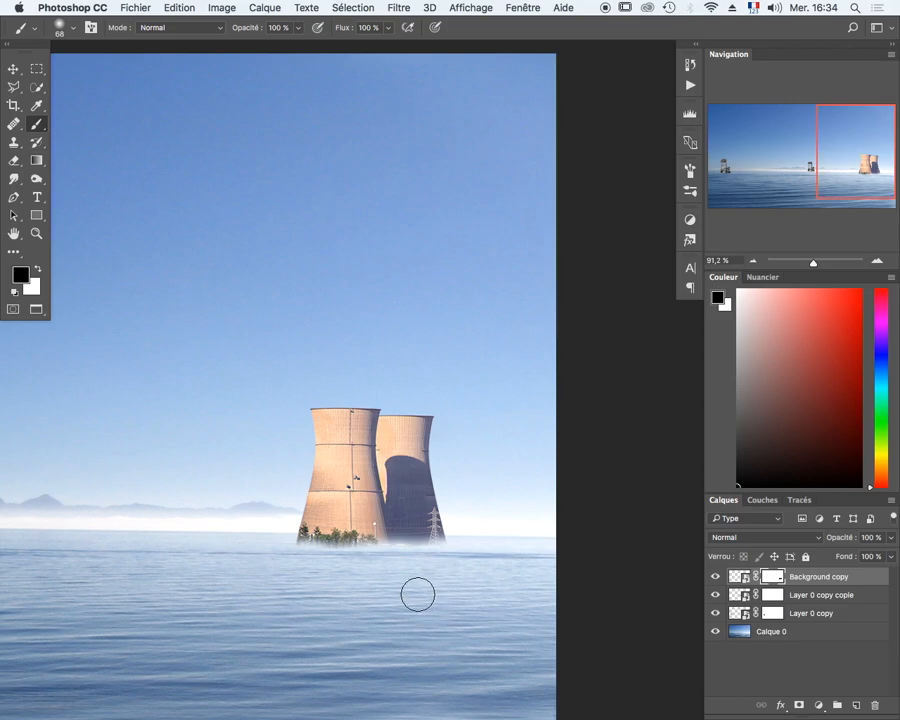
key(super+minus)
key(super+minus)
drag(364, 464, 341, 591)
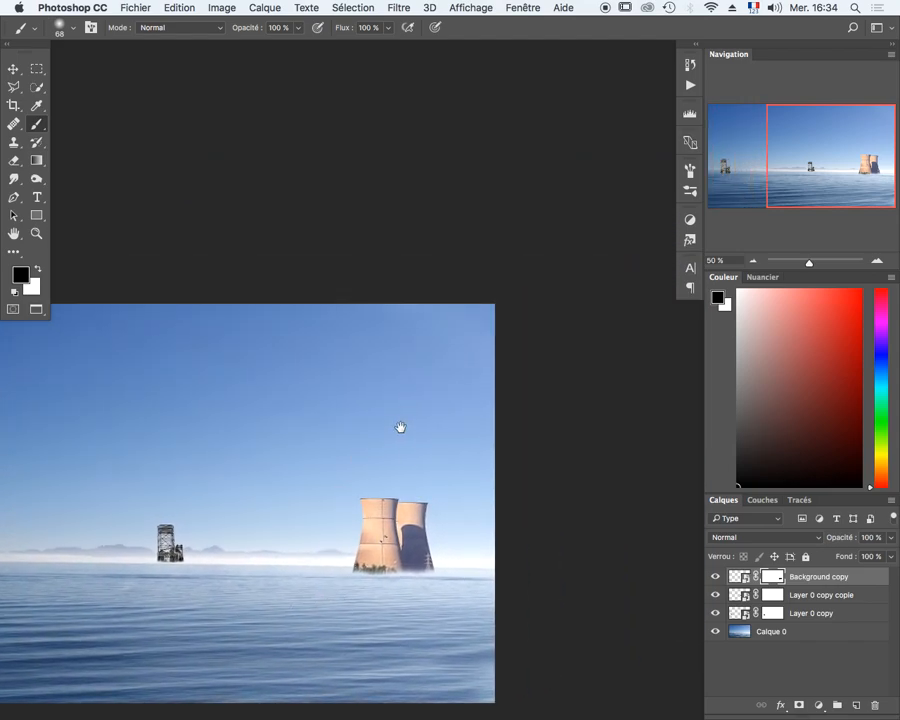
drag(282, 582, 256, 402)
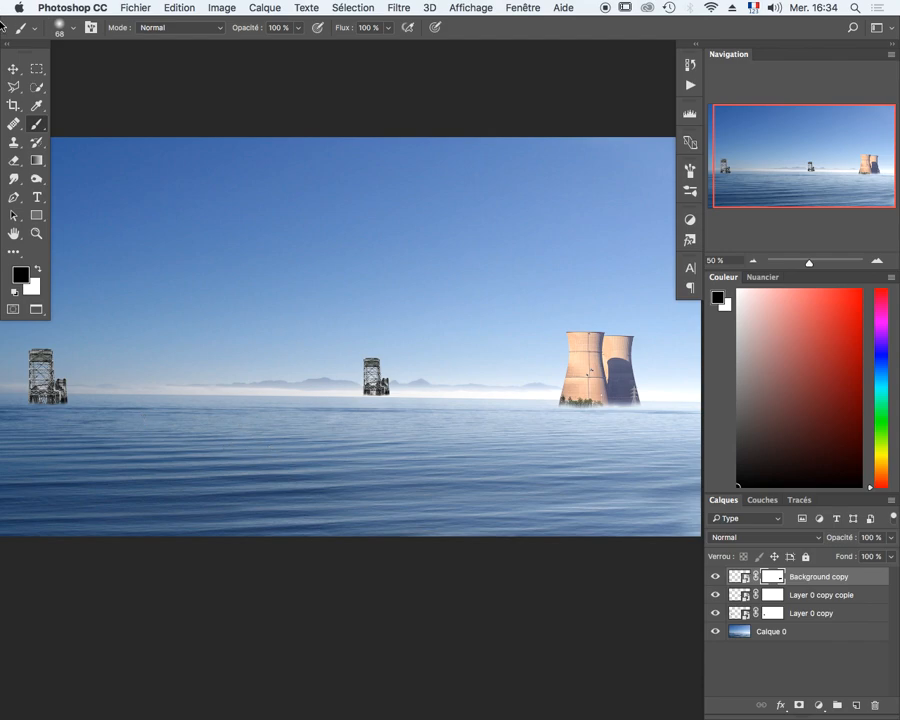
click(12, 69)
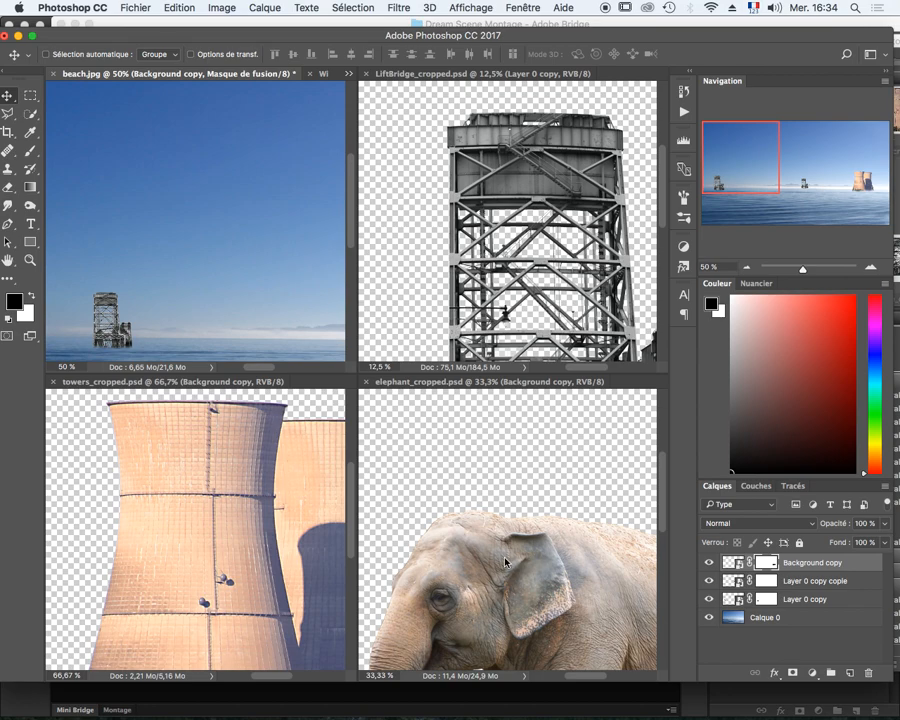
click(510, 563)
drag(525, 562, 122, 130)
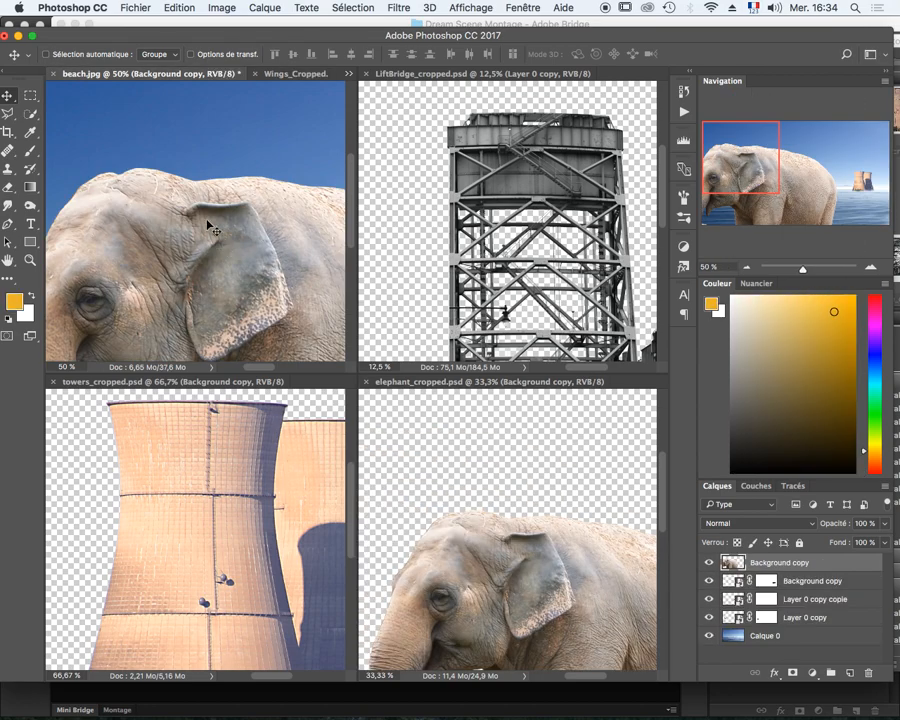
Copy both wing layers, Layer 2 and Layer 5, together from Wings_Cropped.psd into beach.jpg.
click(292, 73)
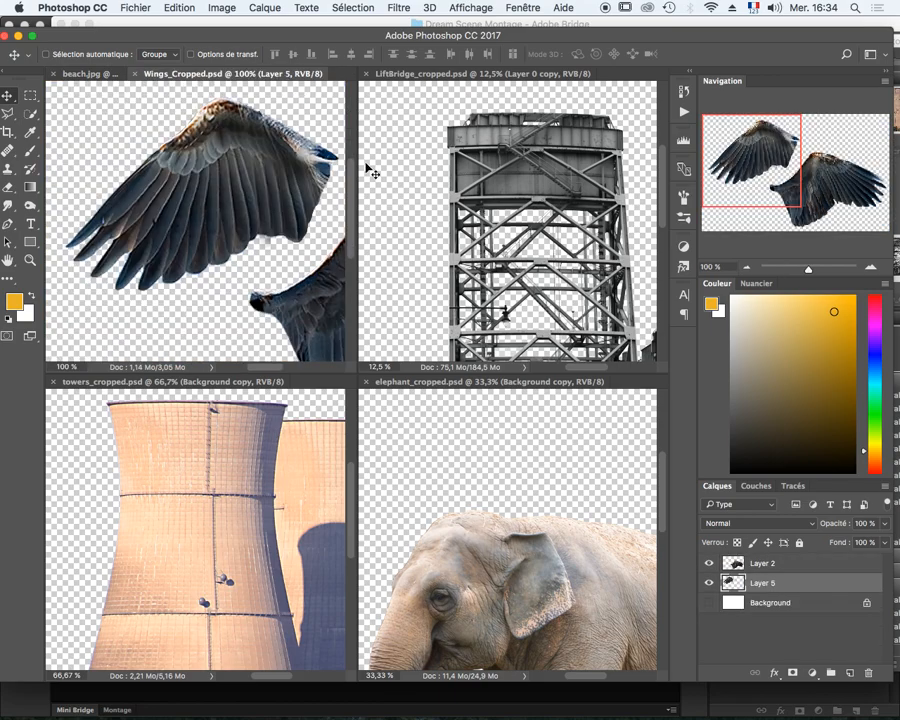
shift+click(804, 566)
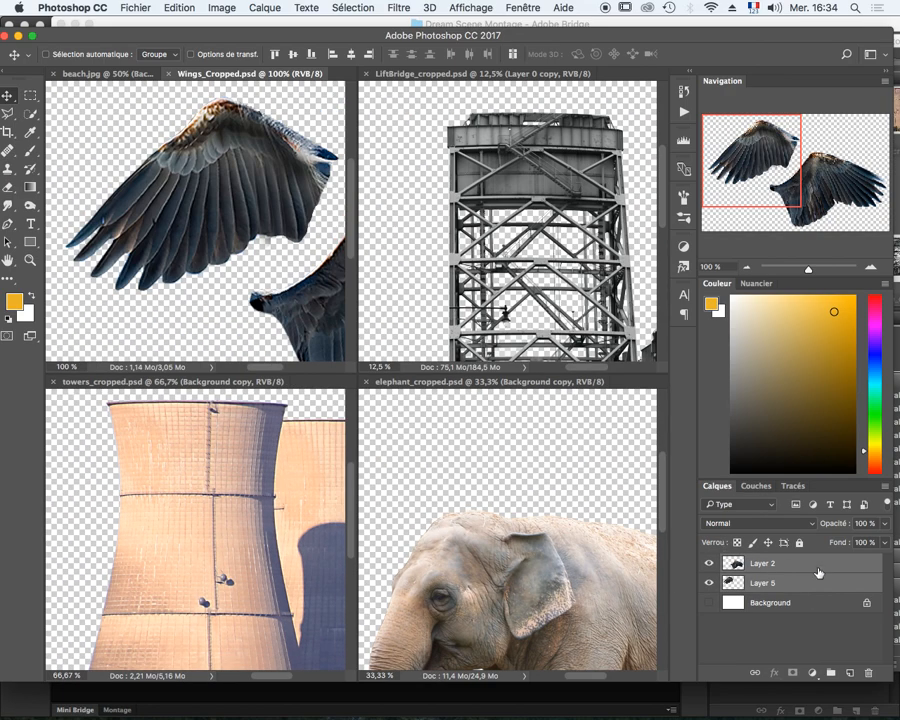
click(797, 577)
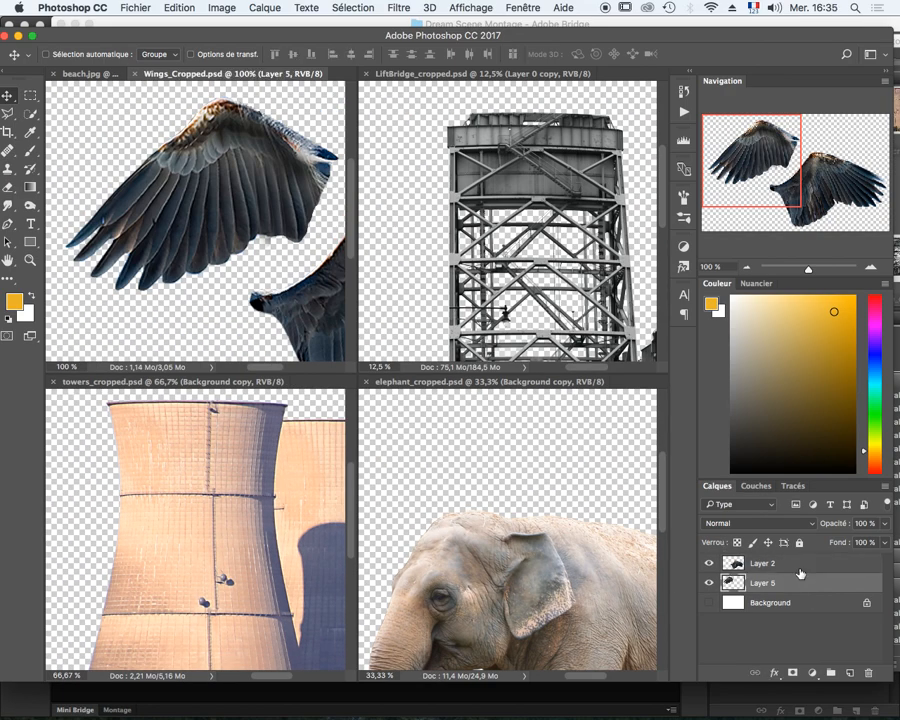
shift+click(756, 563)
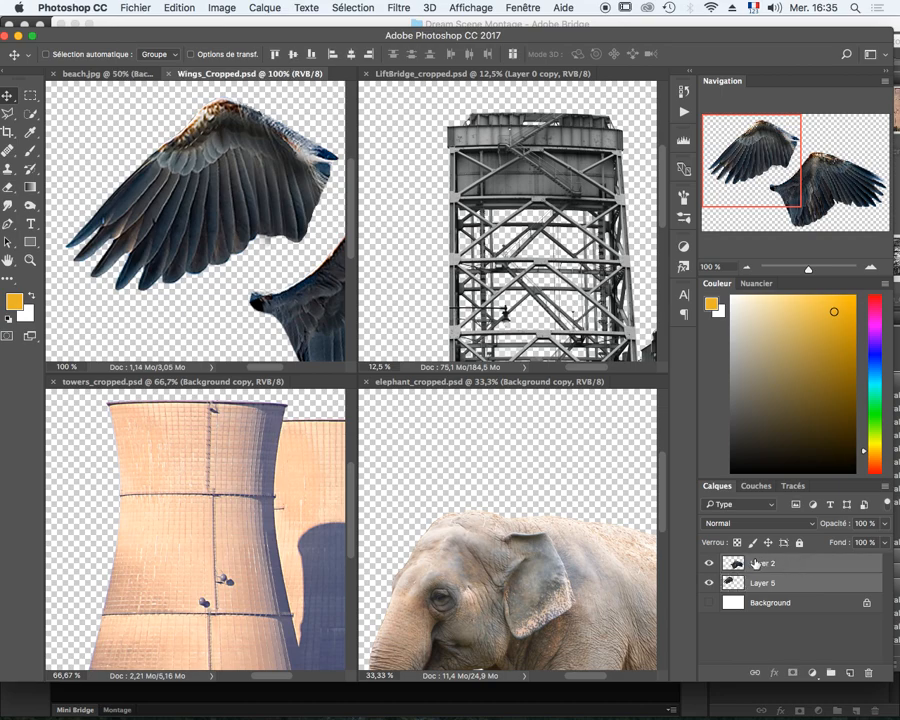
drag(735, 563, 232, 157)
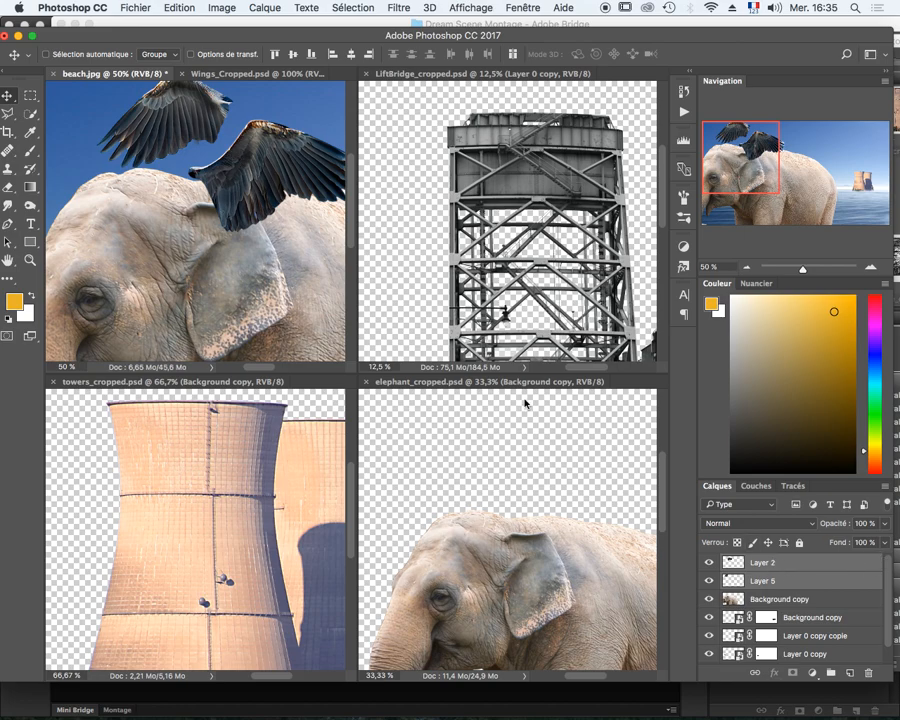
Close the lift bridge, elephant and towers source documents and show beach.jpg in full-screen mode.
click(366, 74)
click(366, 74)
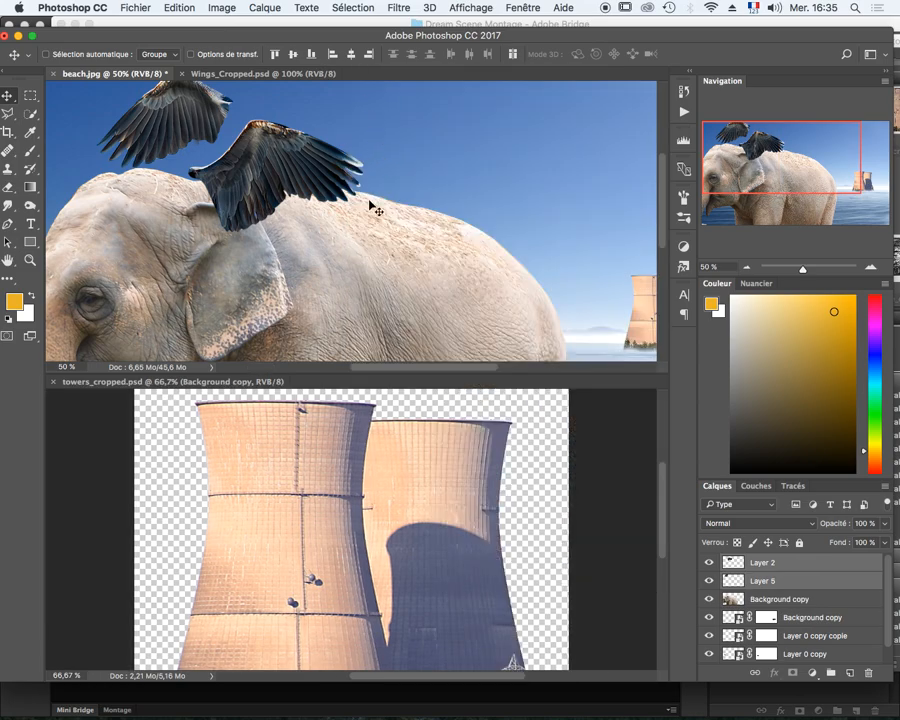
click(52, 381)
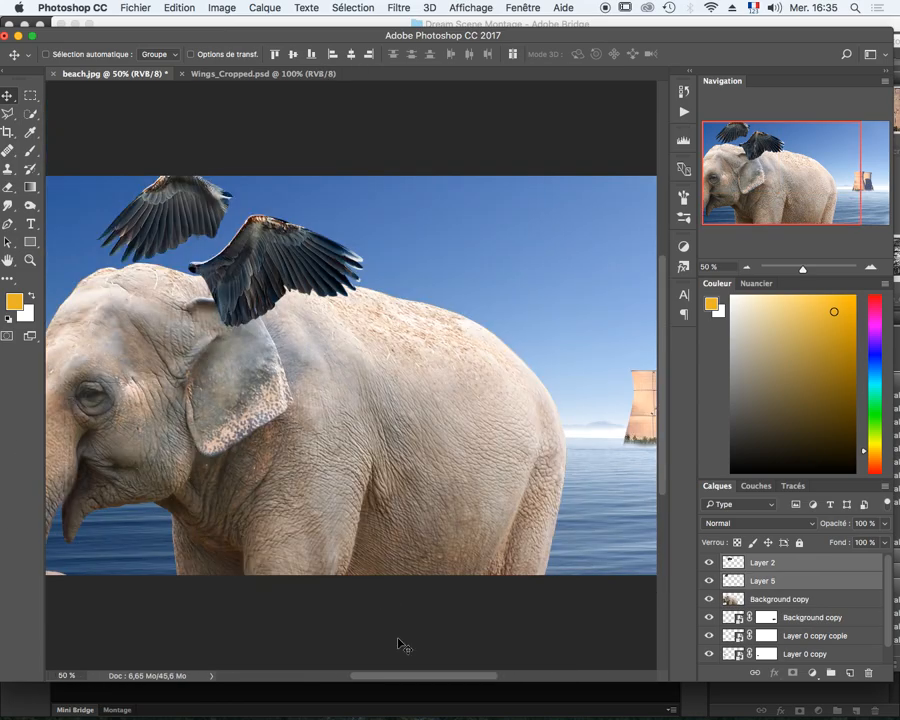
key(f)
key(super+minus)
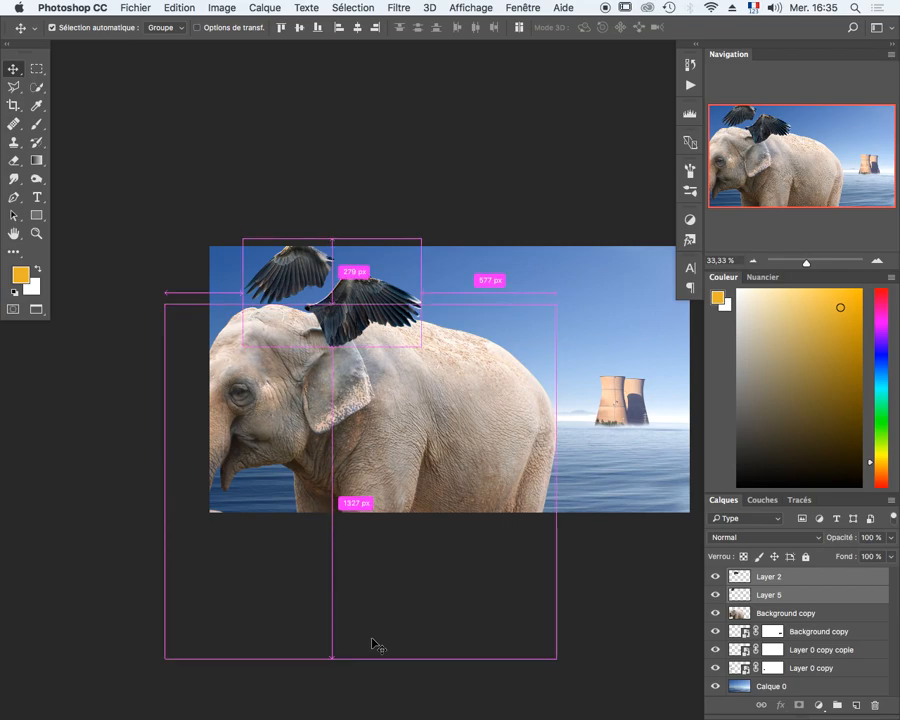
Hide both wing layers and scale the elephant down to about 52 % of its size.
drag(512, 394, 362, 612)
drag(715, 595, 716, 585)
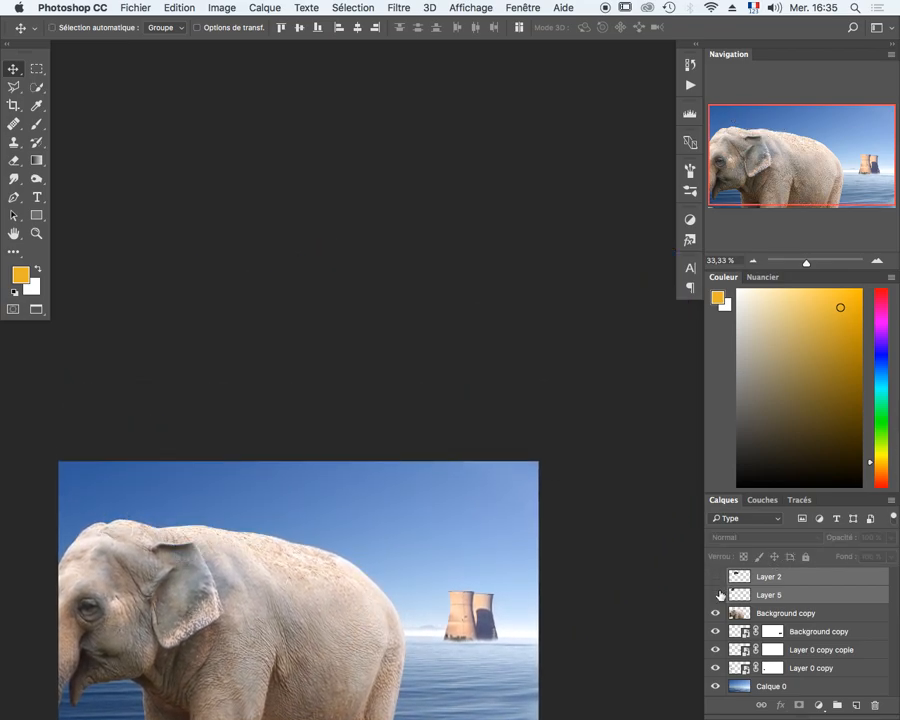
click(735, 613)
key(ctrl+t)
drag(365, 525, 321, 592)
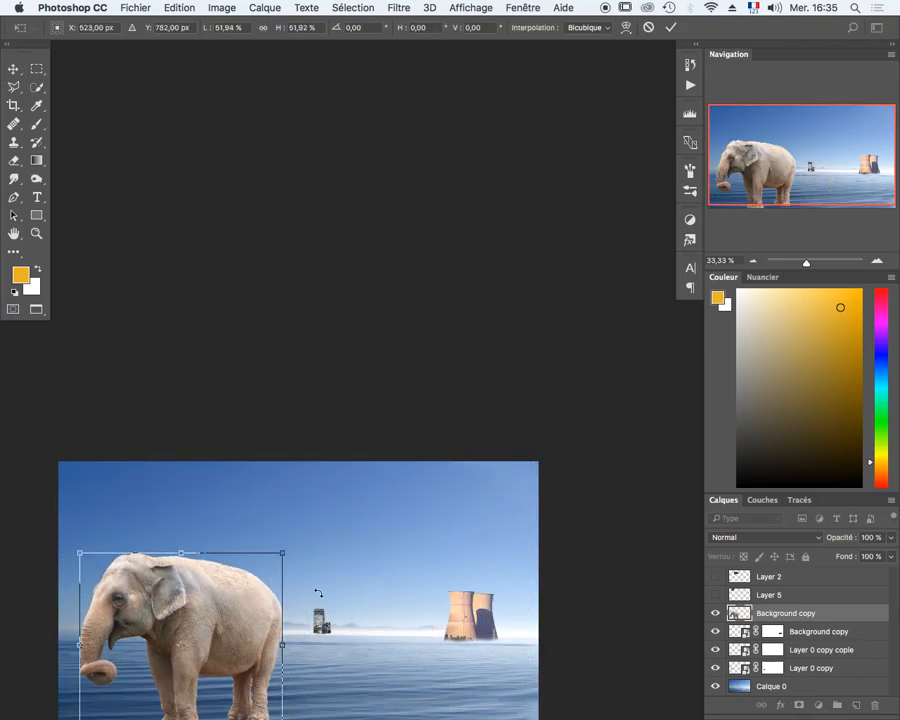
drag(217, 599, 312, 569)
Shrink the elephant further to slightly over a third of its original size and stand it in the sea near the photo's middle.
key(super+0)
drag(482, 466, 389, 643)
drag(386, 554, 396, 493)
drag(506, 370, 426, 512)
drag(344, 566, 436, 516)
key(super+minus)
key(super+minus)
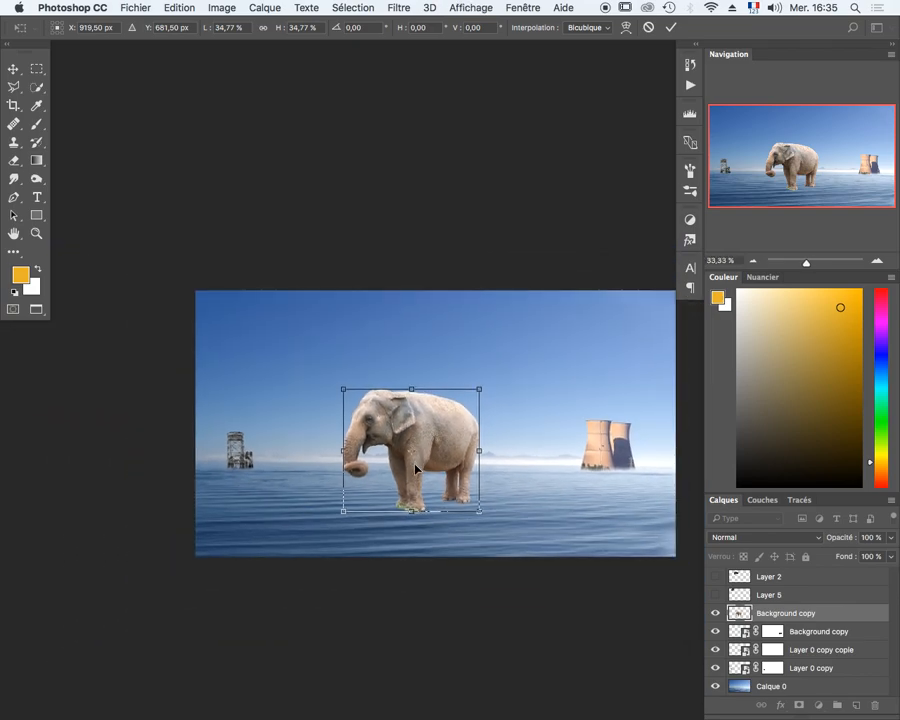
drag(438, 426, 456, 430)
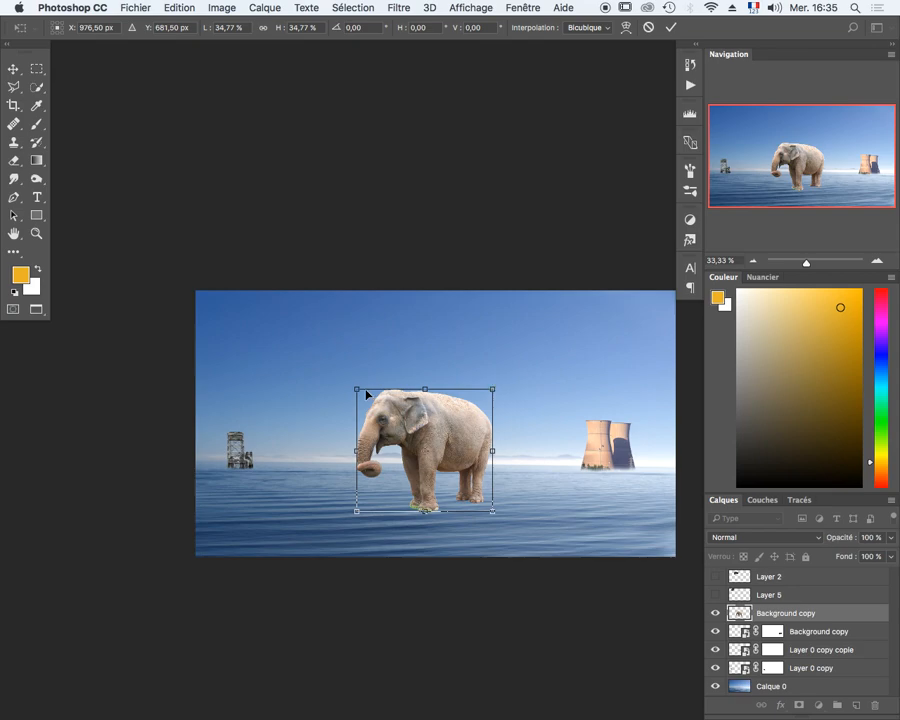
drag(352, 387, 342, 378)
key(Return)
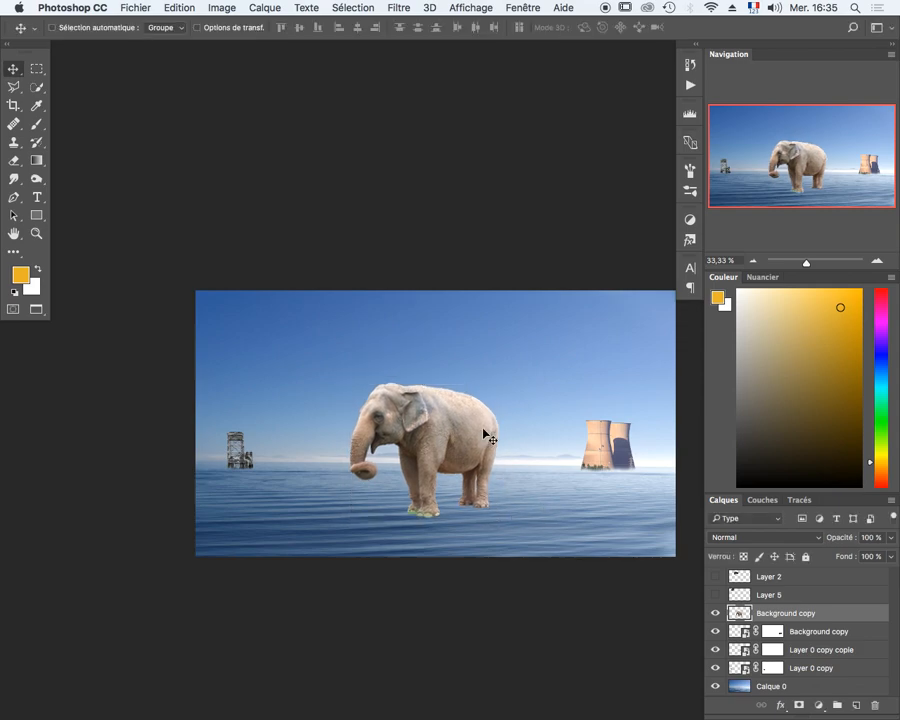
Move the second lift bridge along the horizon into the gap between the elephant and the cooling towers.
click(735, 649)
drag(487, 440, 564, 441)
mouse_move(656, 717)
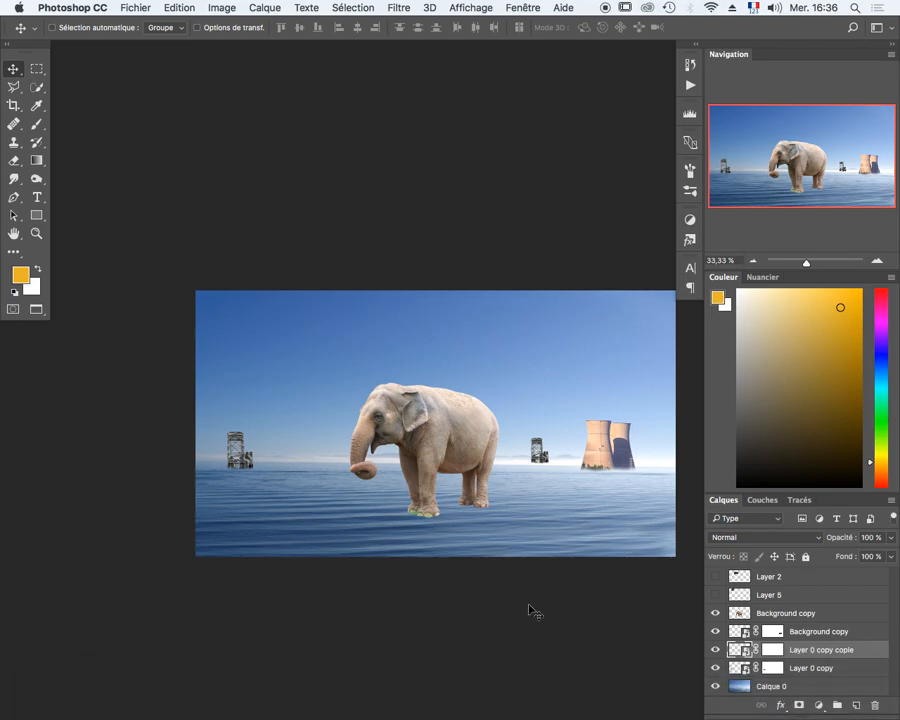
Add a layer mask to the elephant and paint its feet black with the 68 px soft brush so the legs sink into the water.
click(745, 615)
click(799, 705)
key(super+space)
super+click(467, 546)
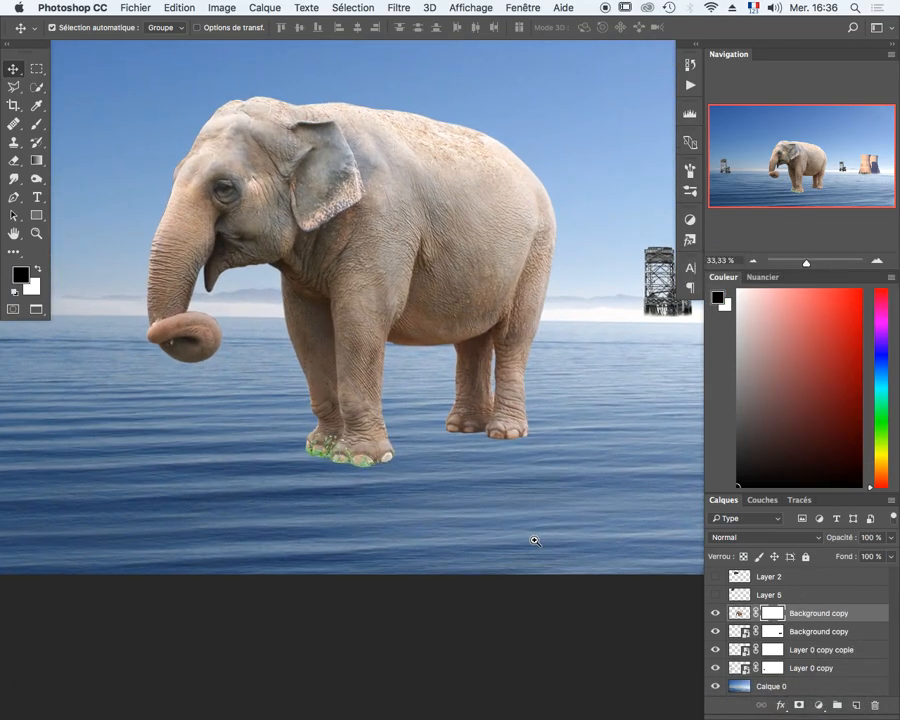
drag(360, 261, 360, 306)
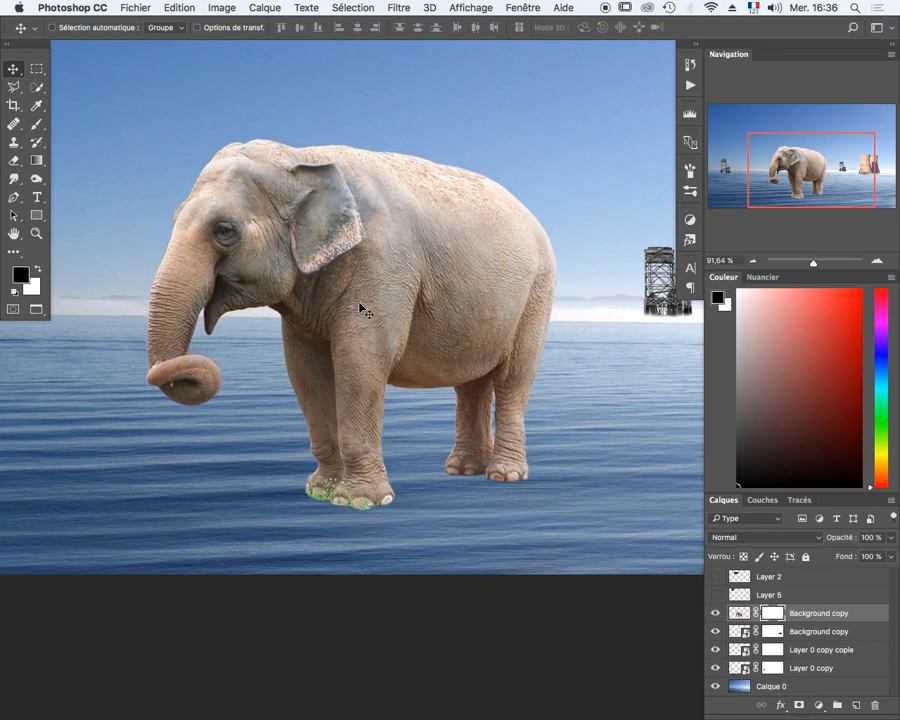
key(b)
mouse_move(524, 480)
mouse_down()
mouse_move(487, 480)
mouse_move(531, 475)
mouse_move(444, 472)
mouse_move(502, 470)
mouse_move(449, 466)
mouse_move(516, 479)
mouse_move(541, 461)
mouse_move(505, 483)
mouse_move(452, 479)
mouse_move(448, 465)
mouse_move(404, 480)
mouse_move(343, 483)
mouse_move(377, 486)
mouse_move(288, 483)
mouse_move(388, 512)
mouse_move(343, 507)
mouse_move(404, 484)
mouse_up()
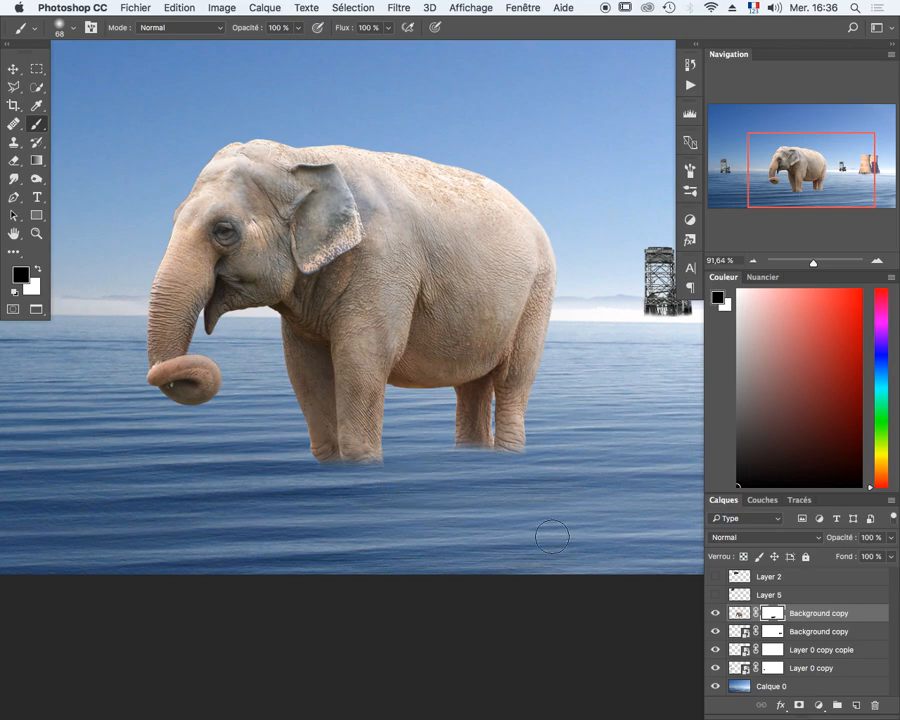
key(super+minus)
key(super+minus)
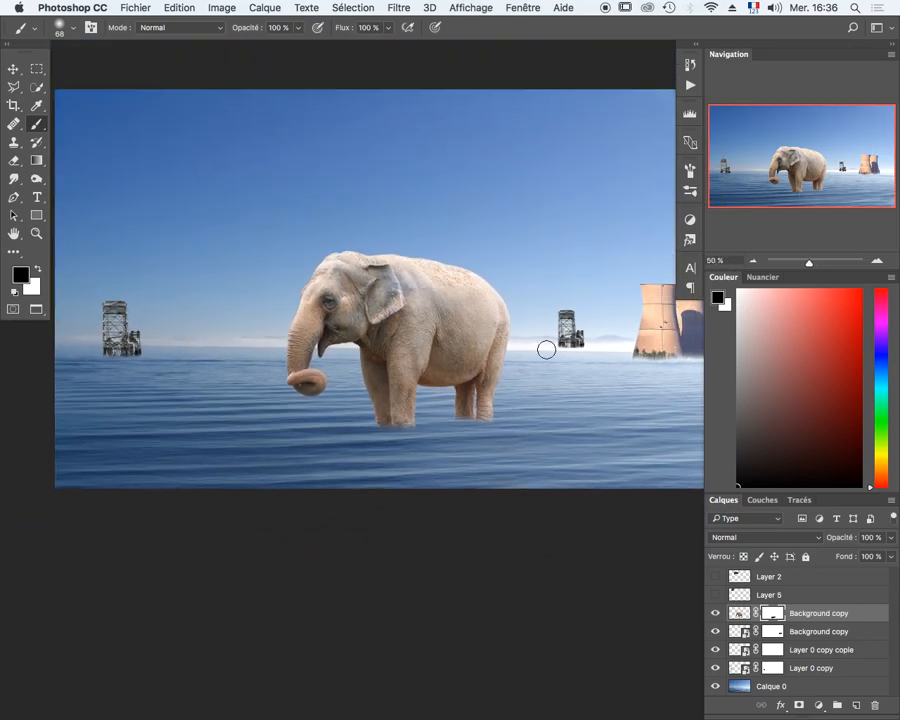
mouse_move(528, 347)
mouse_down()
mouse_move(440, 388)
mouse_move(504, 410)
mouse_move(462, 398)
mouse_up()
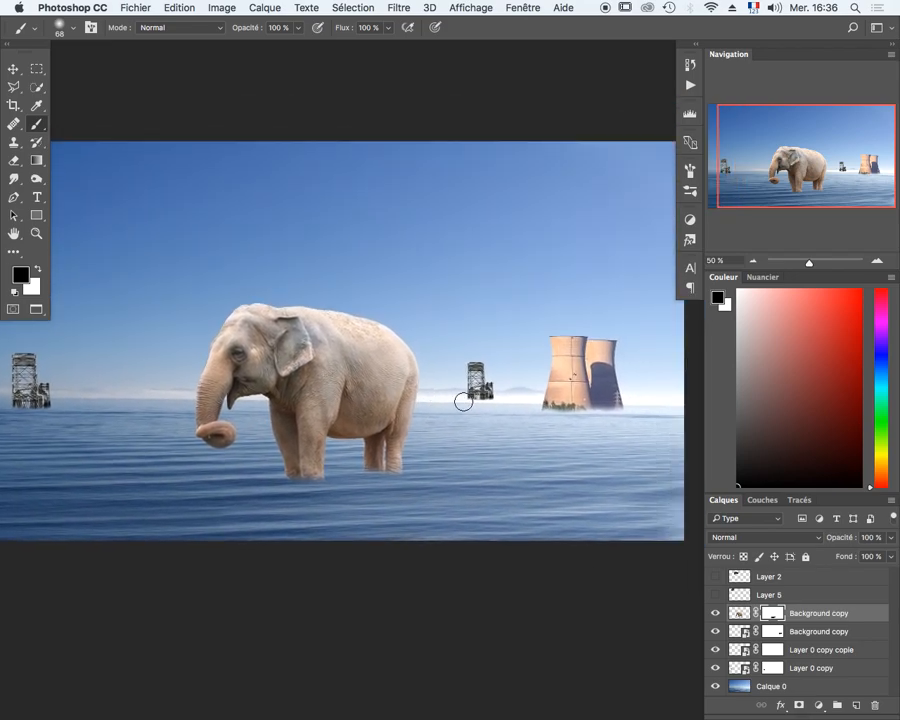
Load the elephant's outline as a selection and add a new empty layer directly beneath the elephant layer.
key(super+space)
drag(336, 488, 370, 470)
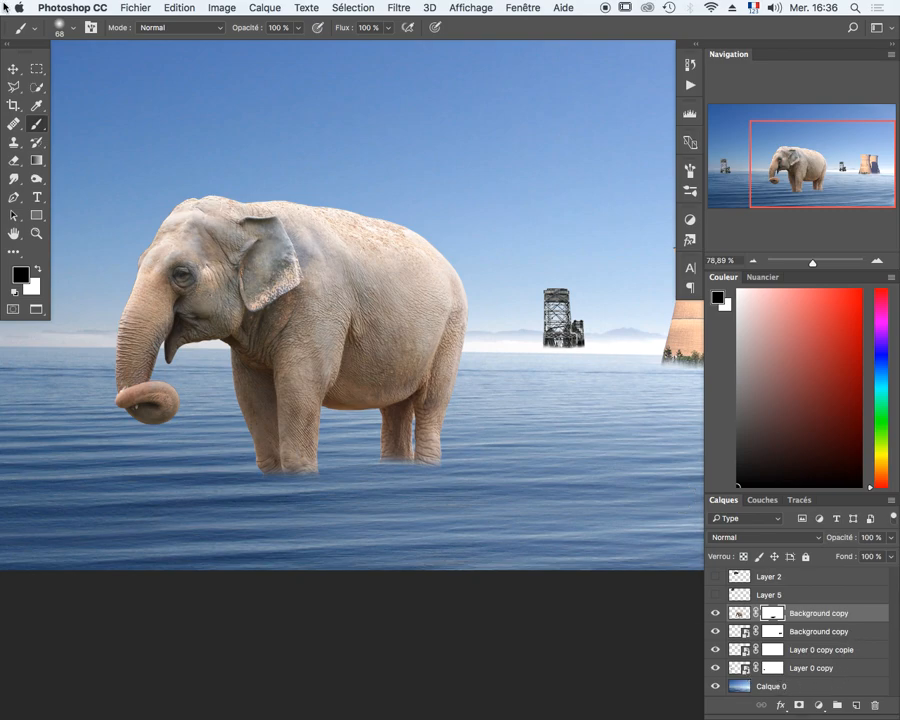
click(13, 68)
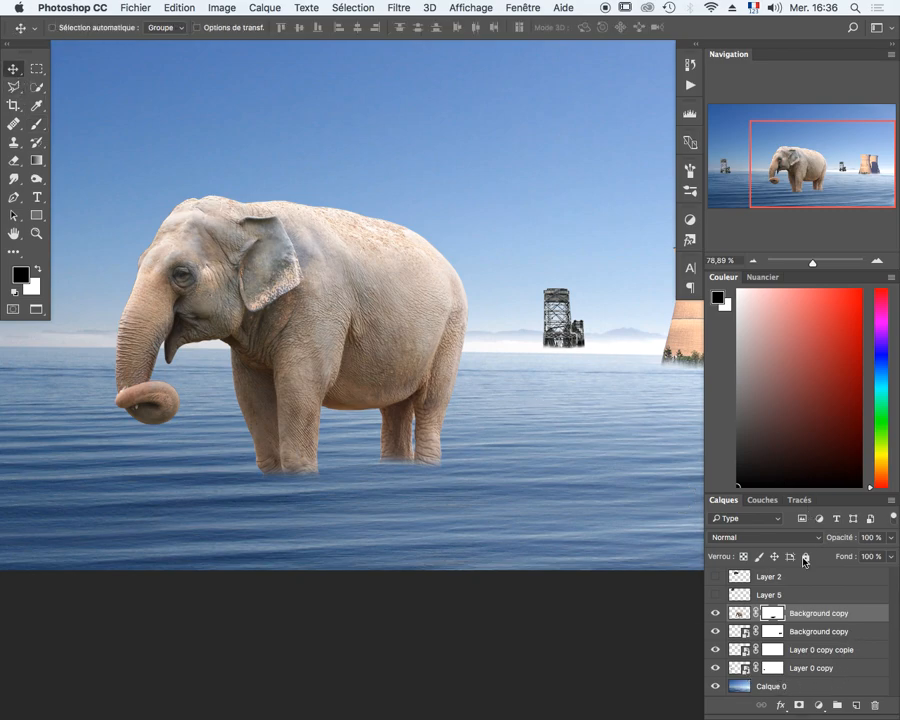
click(743, 615)
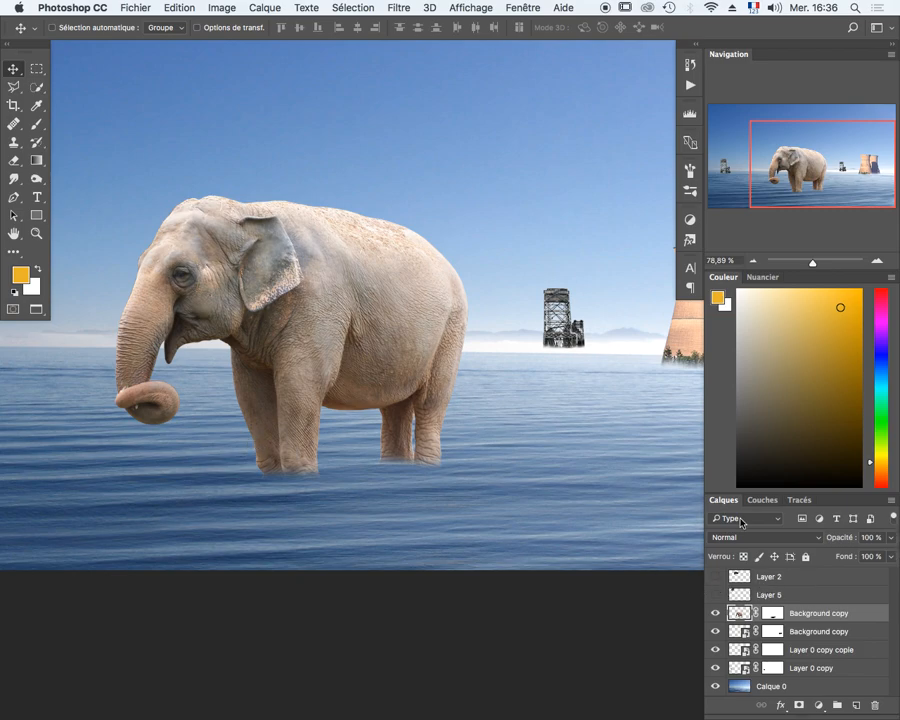
key(super+minus)
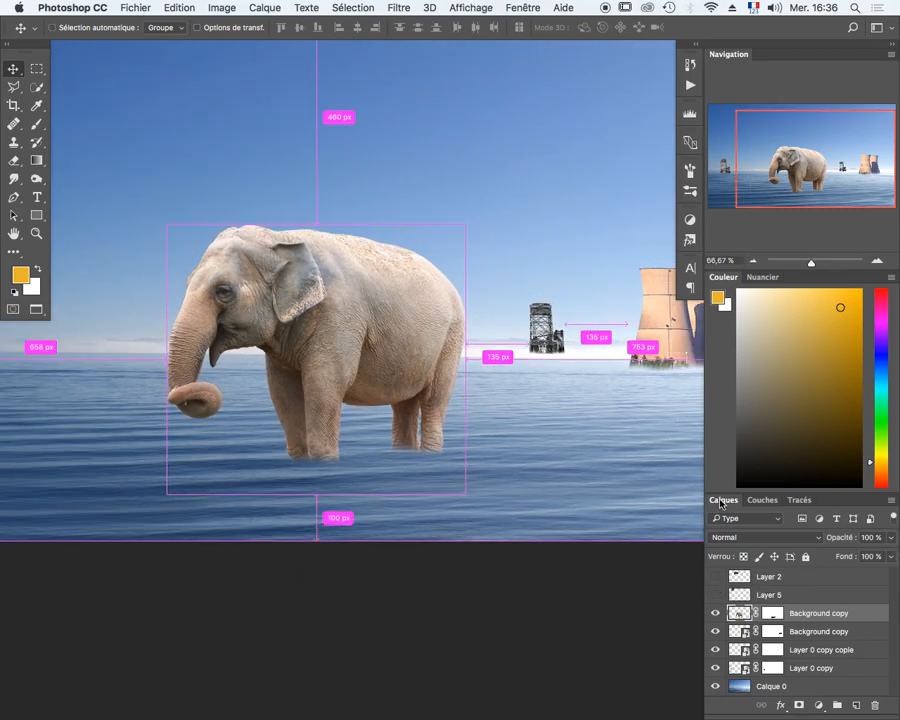
super+click(741, 616)
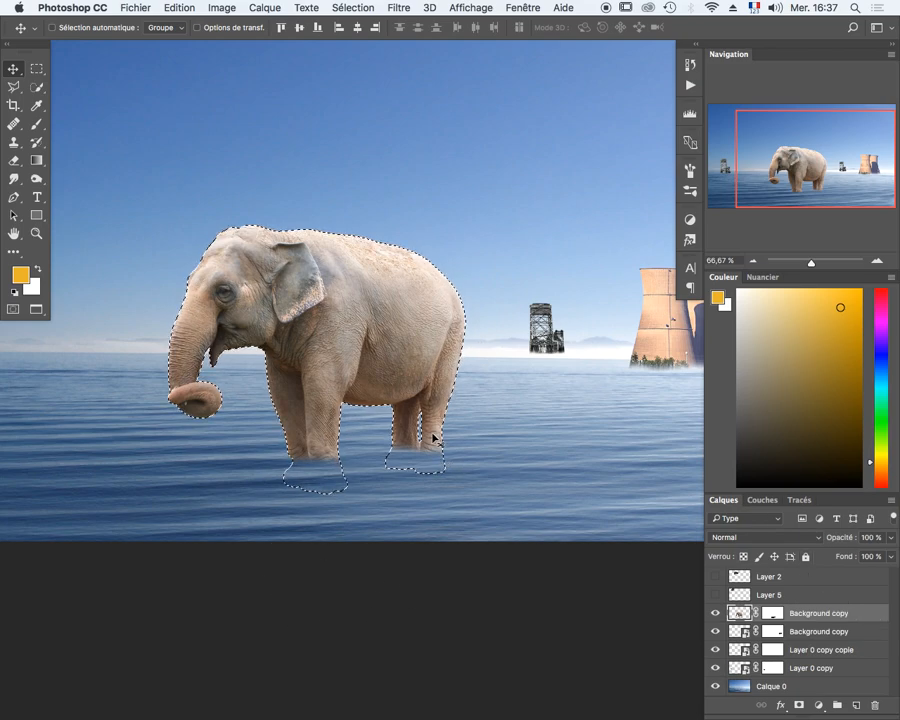
click(810, 632)
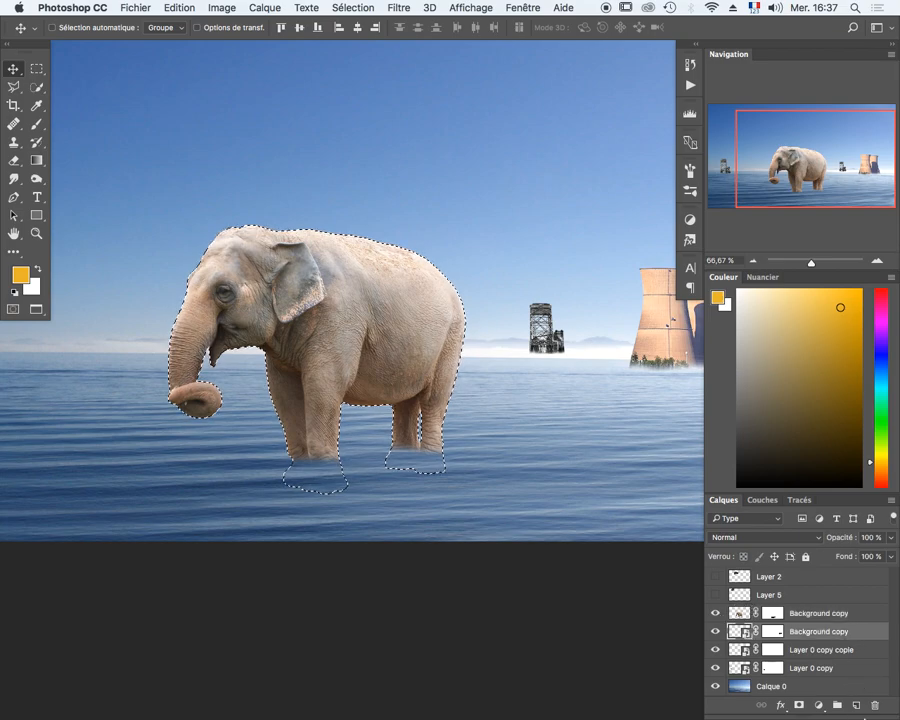
click(856, 705)
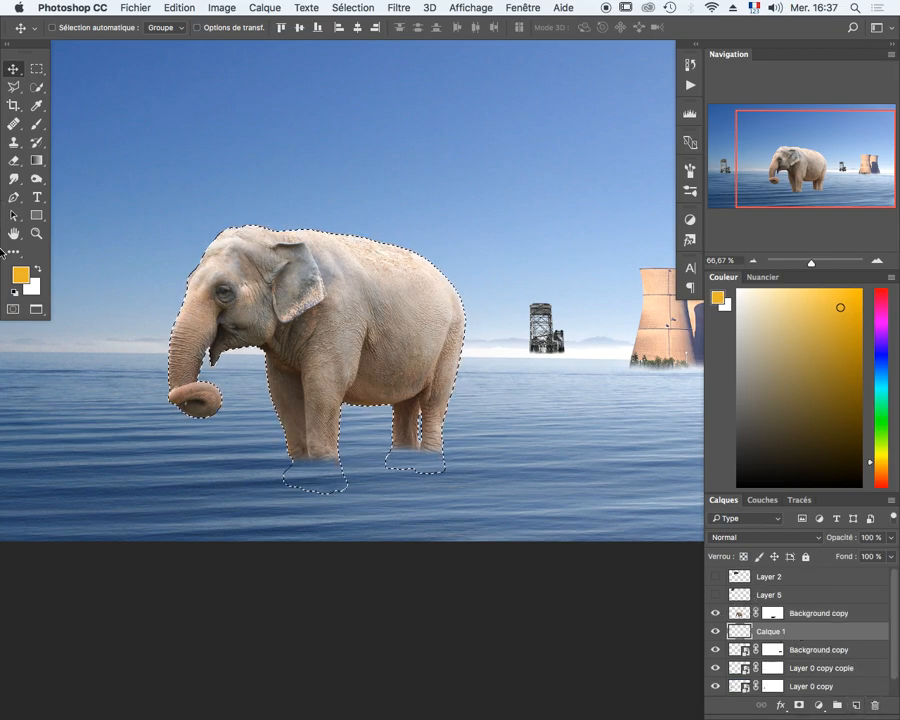
Fill the elephant-shaped selection with a blue sampled from the sea, deselect, and start a free transform on the silhouette.
key(i)
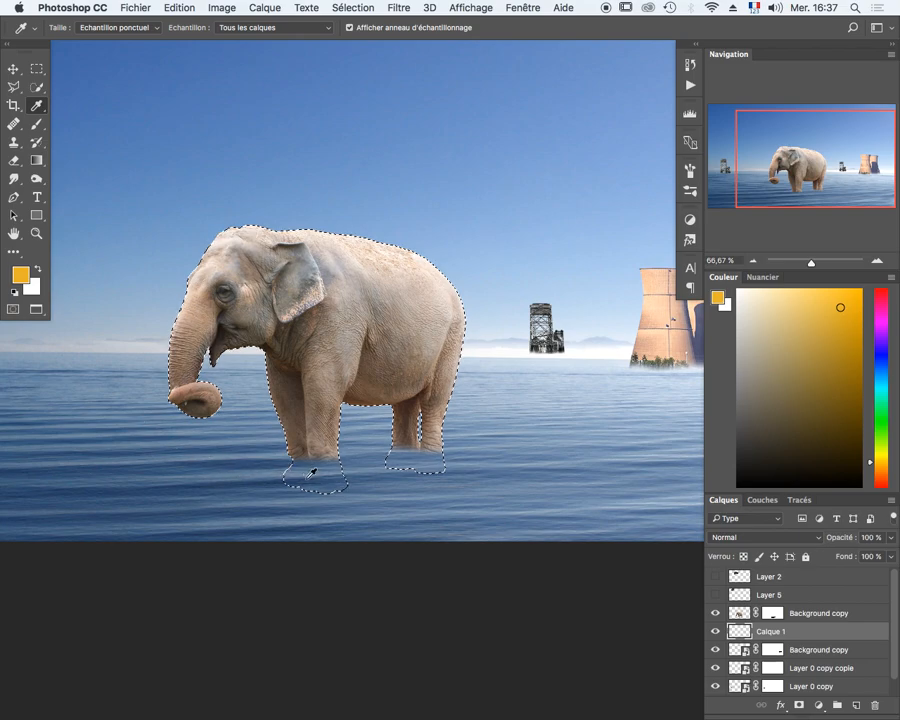
click(385, 475)
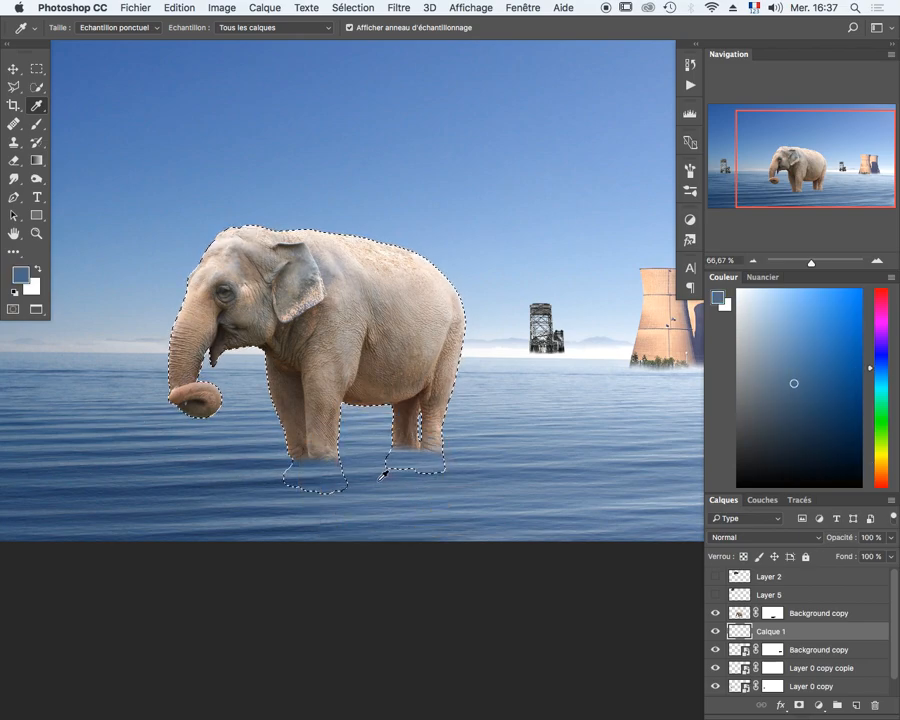
click(13, 69)
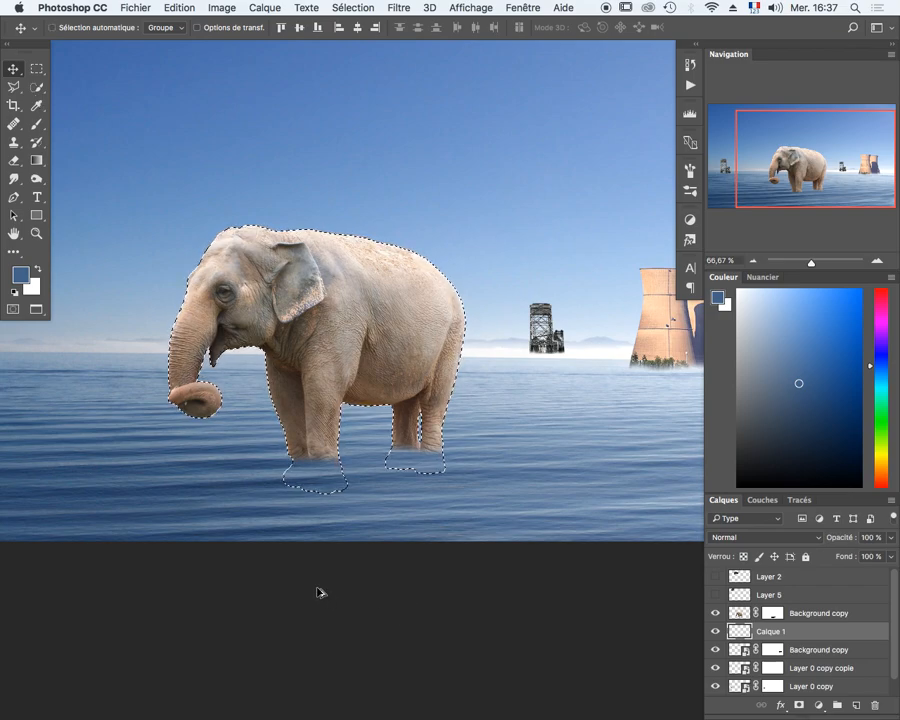
key(alt+BackSpace)
key(super+d)
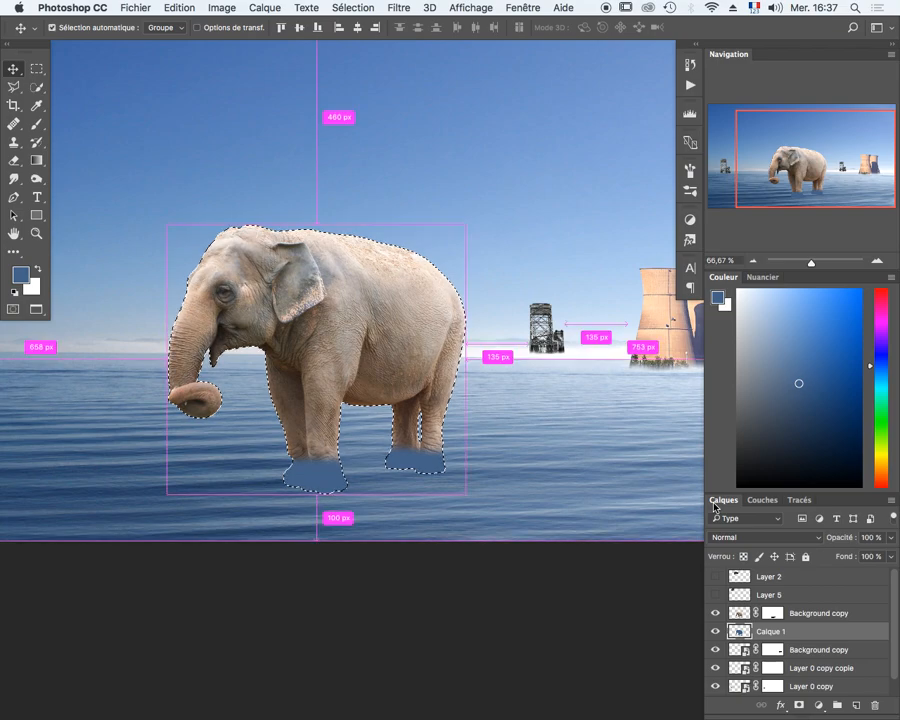
key(super+t)
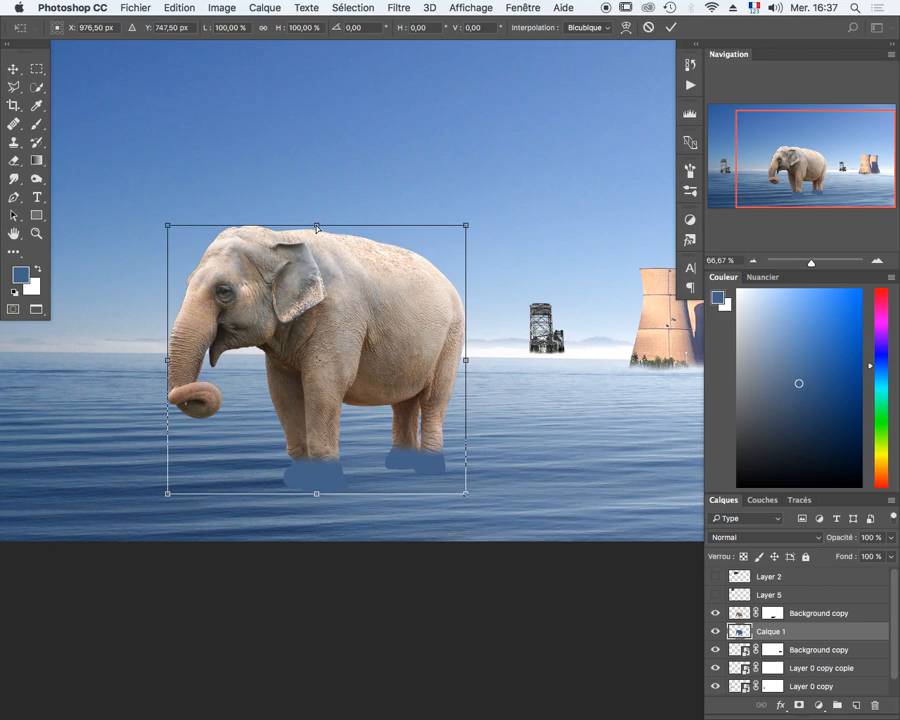
right_click(340, 279)
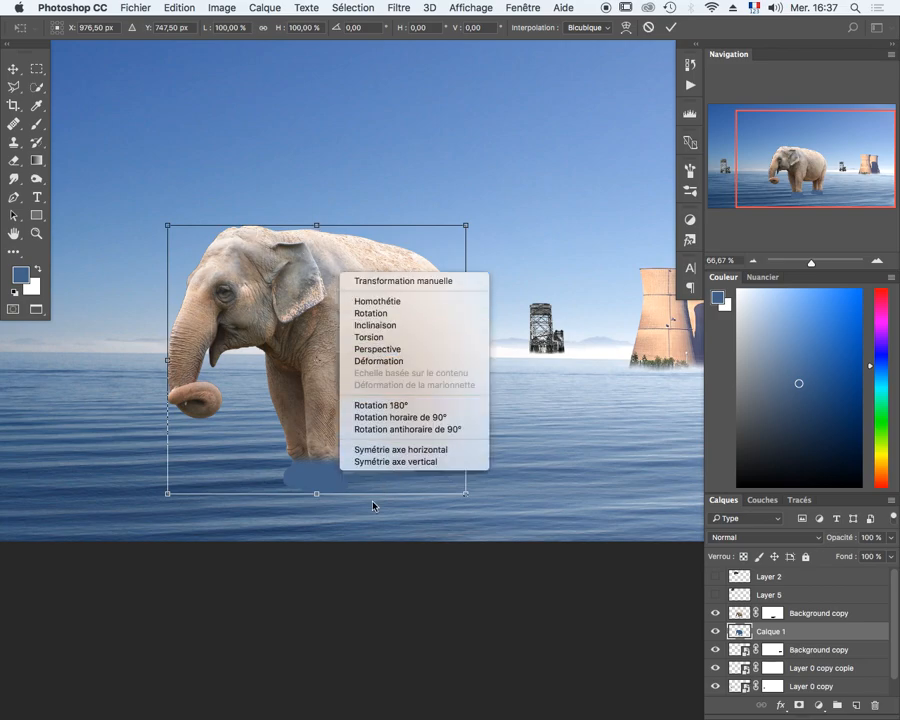
click(425, 450)
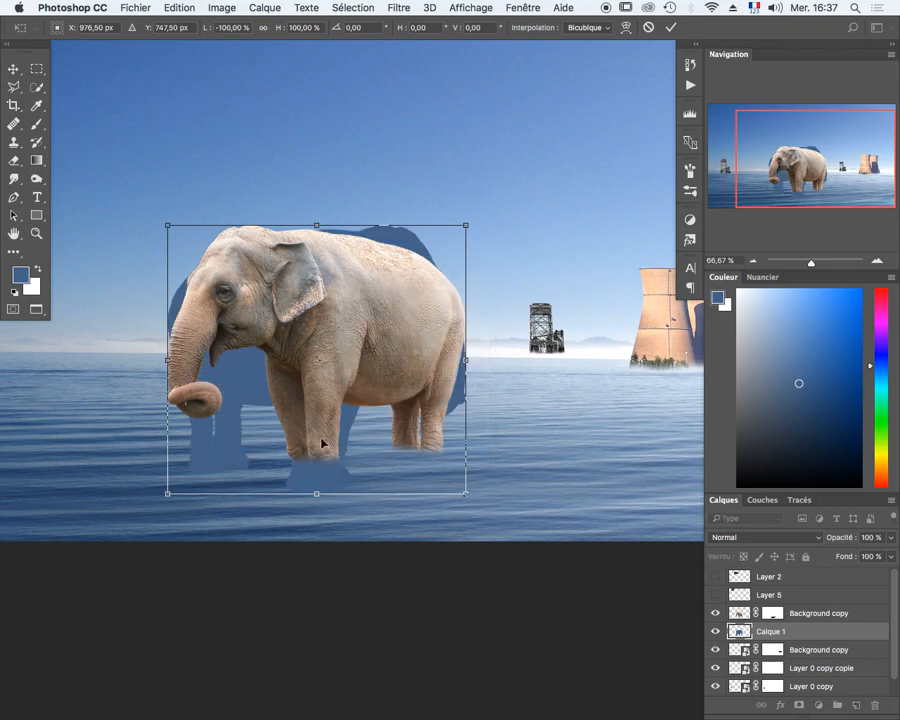
key(super+z)
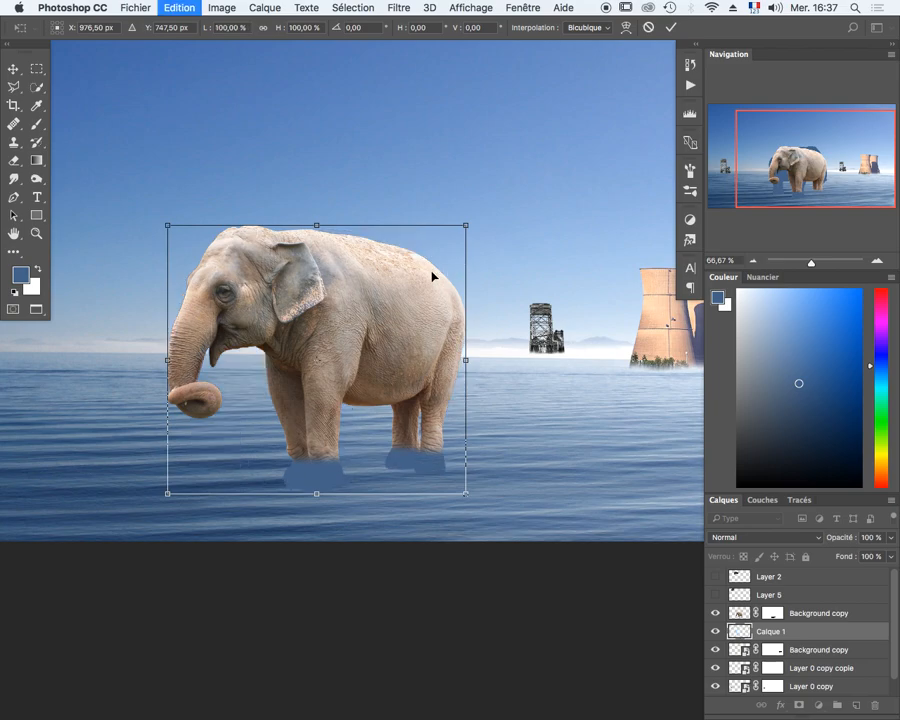
Flip the blue silhouette vertically and move it straight down so its feet meet the elephant's feet.
right_click(403, 285)
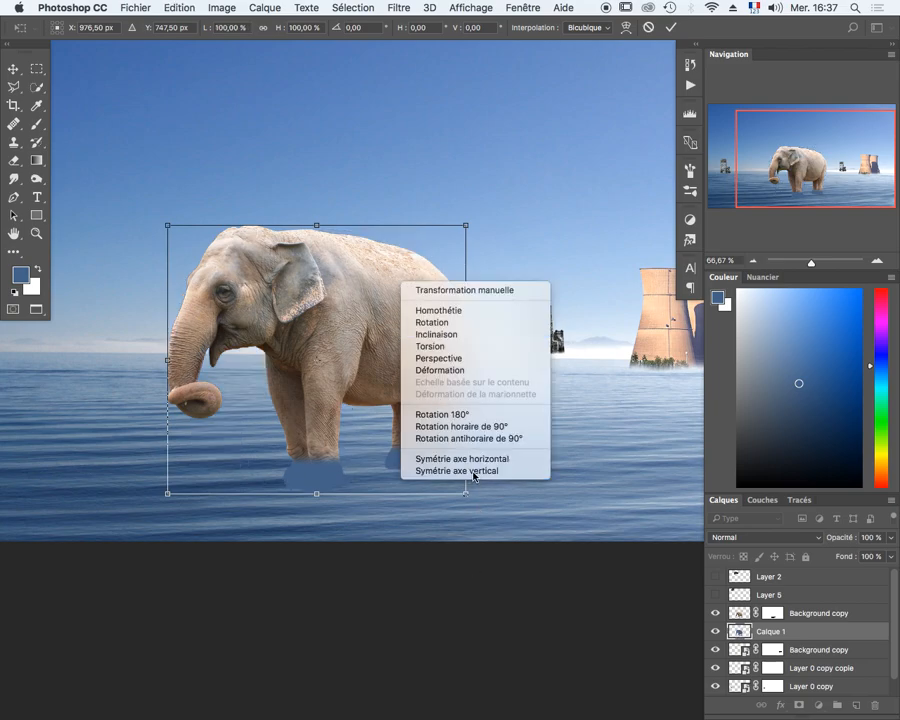
click(457, 470)
drag(359, 310, 364, 505)
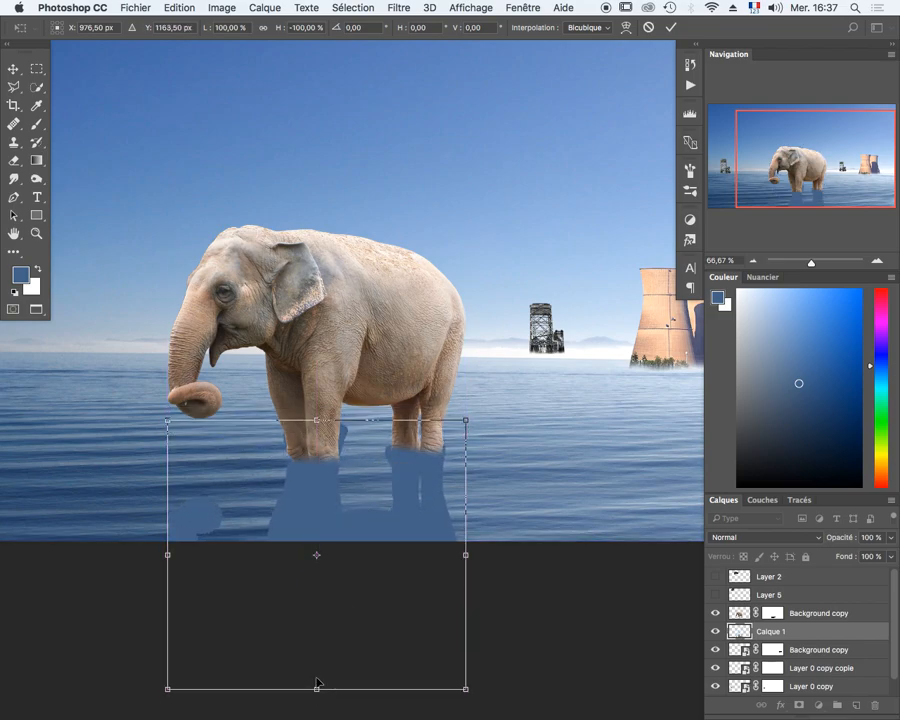
Squash the flipped silhouette to about 29 % height and distort it into a wide perspective shadow starting at the elephant's feet.
drag(317, 690, 308, 531)
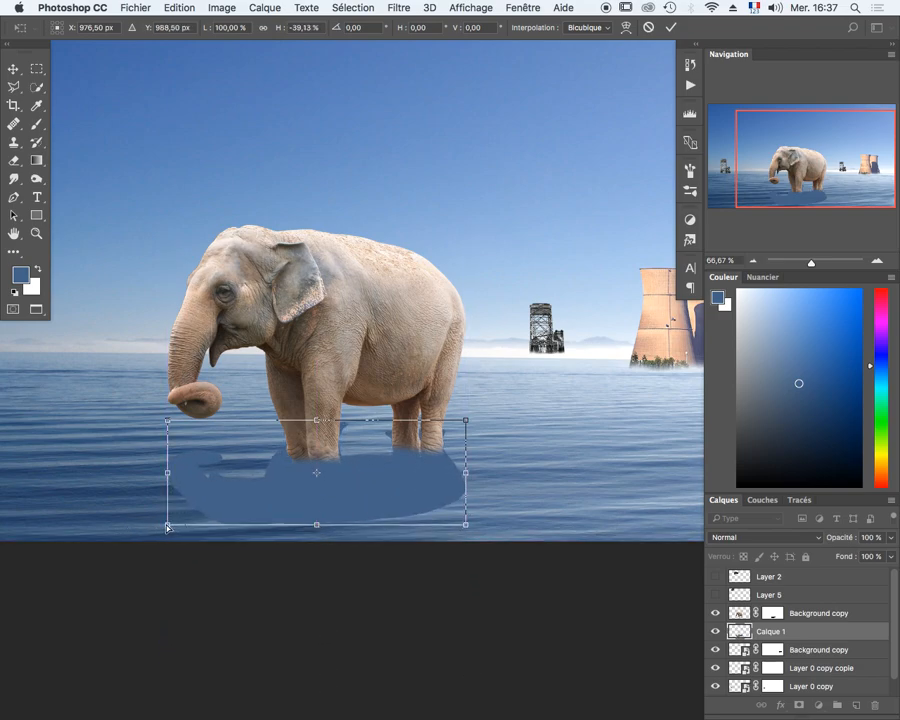
drag(167, 526, 81, 524)
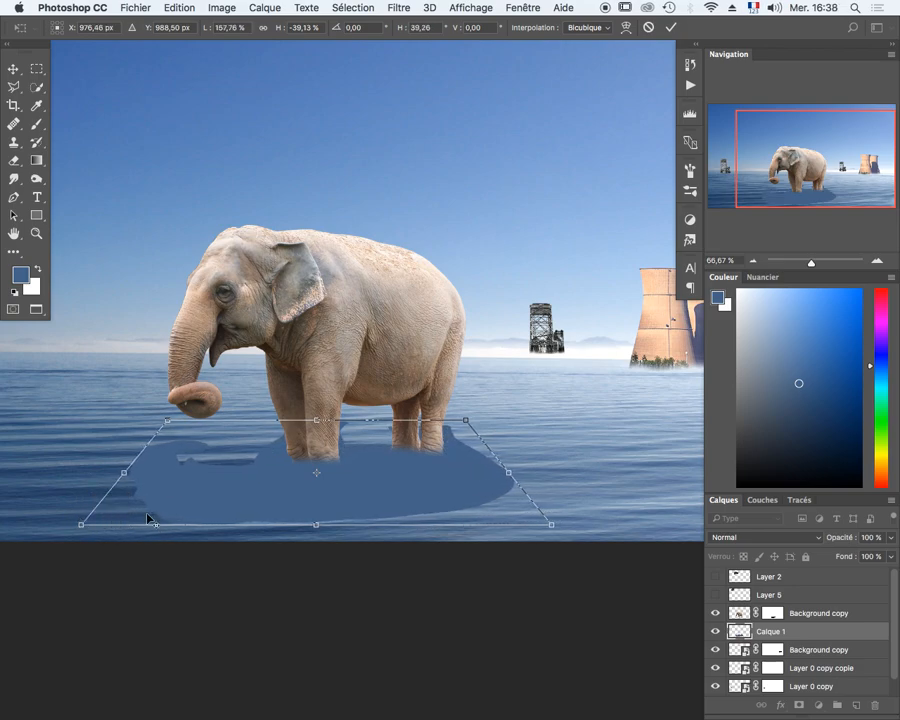
drag(316, 421, 316, 455)
drag(494, 457, 471, 451)
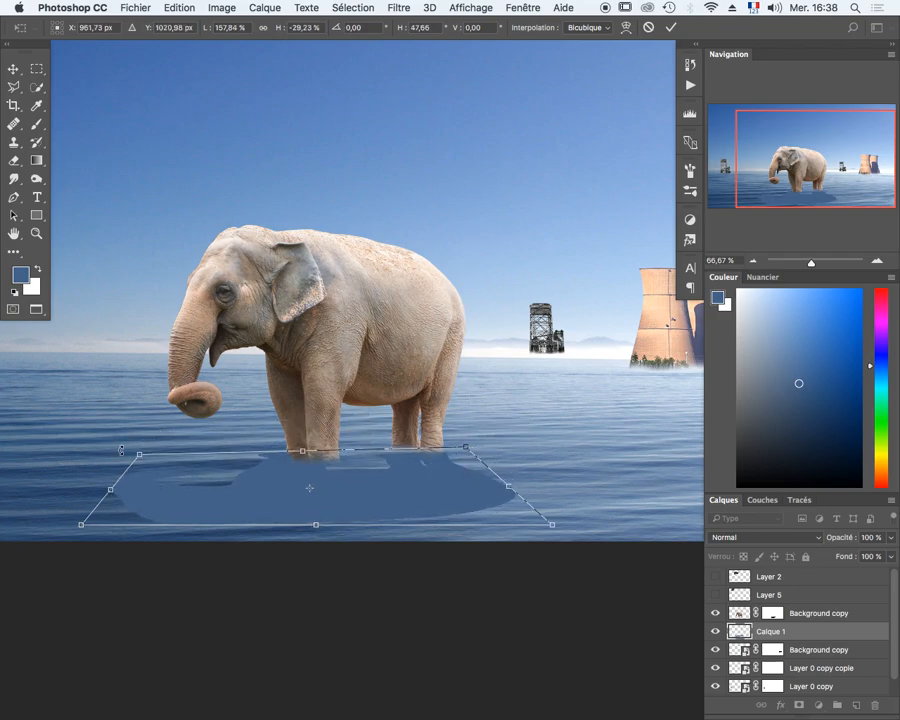
drag(140, 457, 180, 463)
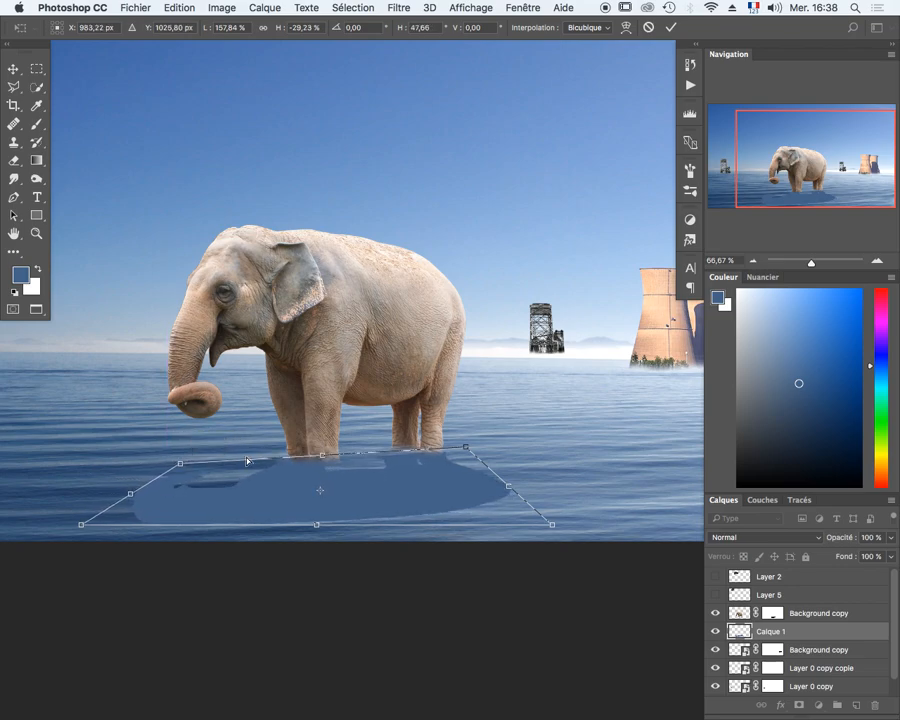
mouse_move(468, 452)
mouse_down()
mouse_move(458, 450)
mouse_move(466, 451)
mouse_up()
key(Return)
Soften the shadow with a Gaussian blur of 12 pixels radius.
click(401, 9)
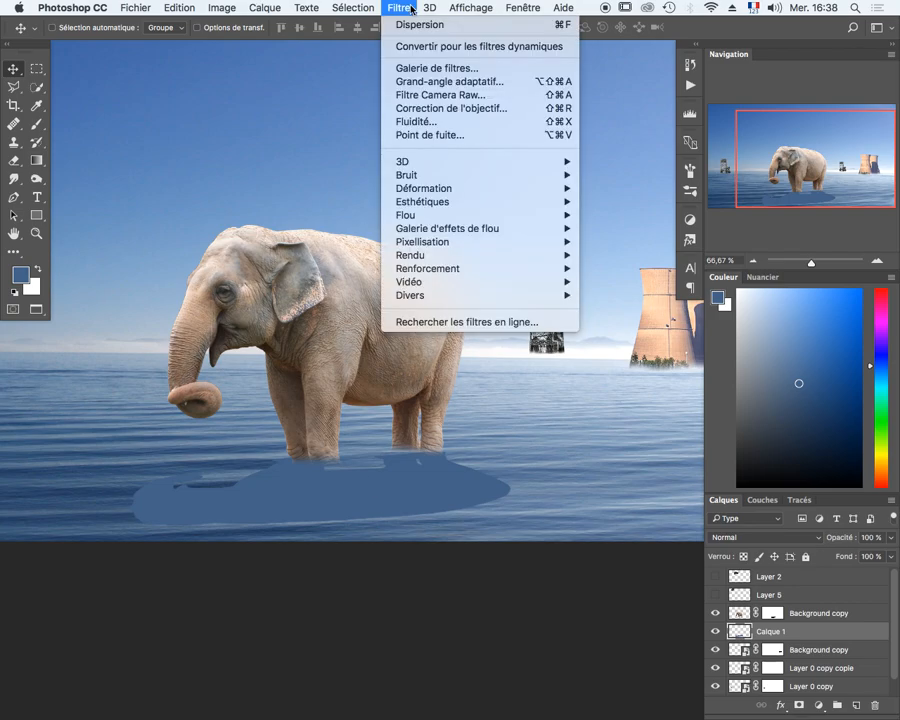
mouse_move(424, 219)
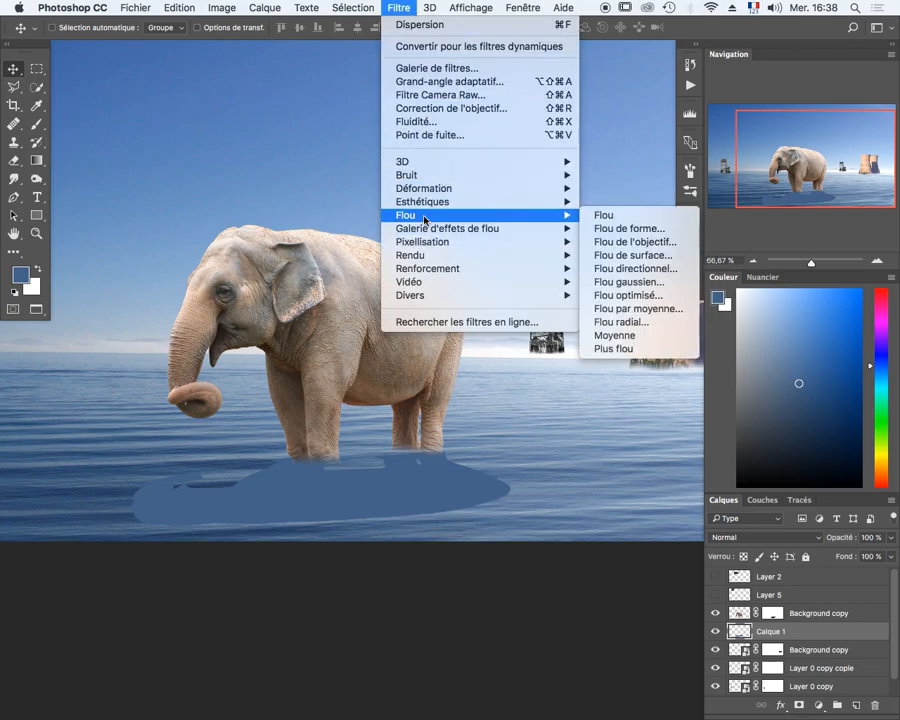
click(606, 282)
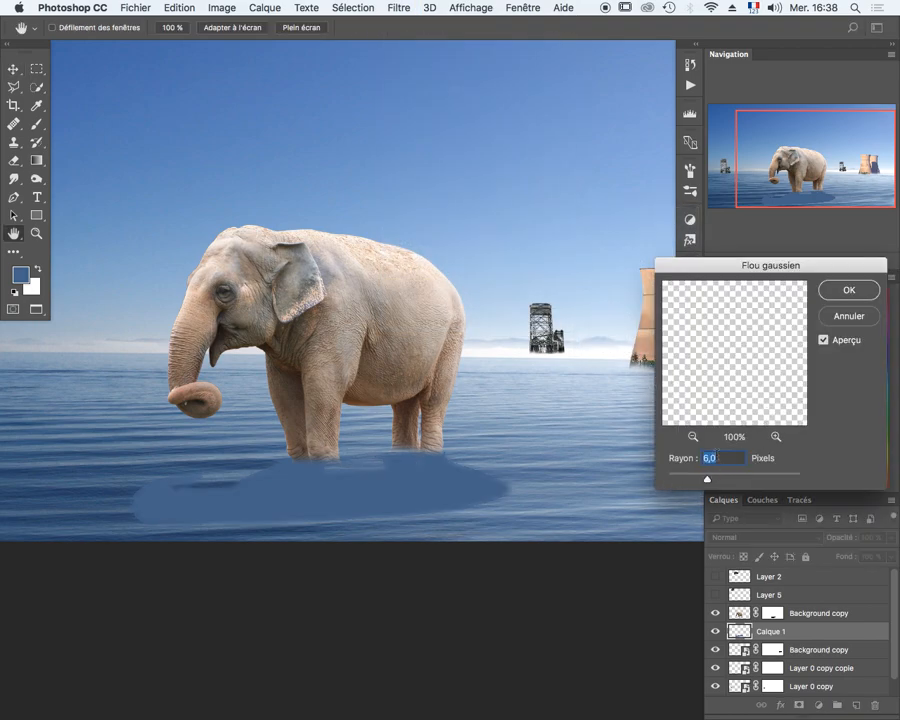
text(10)
click(660, 459)
text(12)
key(Return)
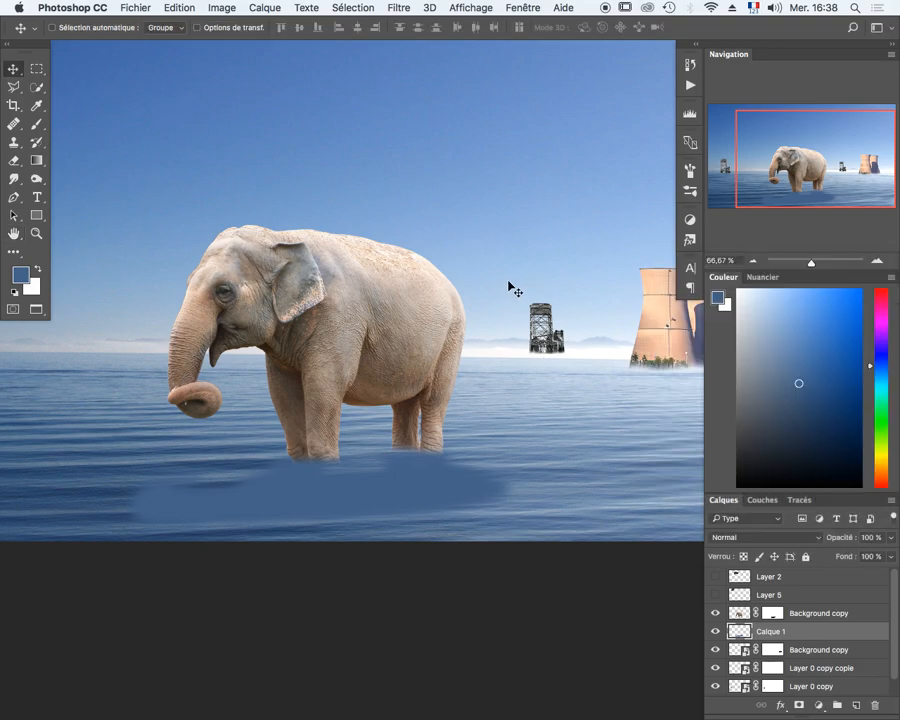
Set the shadow layer's blending mode to Produit and its opacity to 50 %.
click(735, 537)
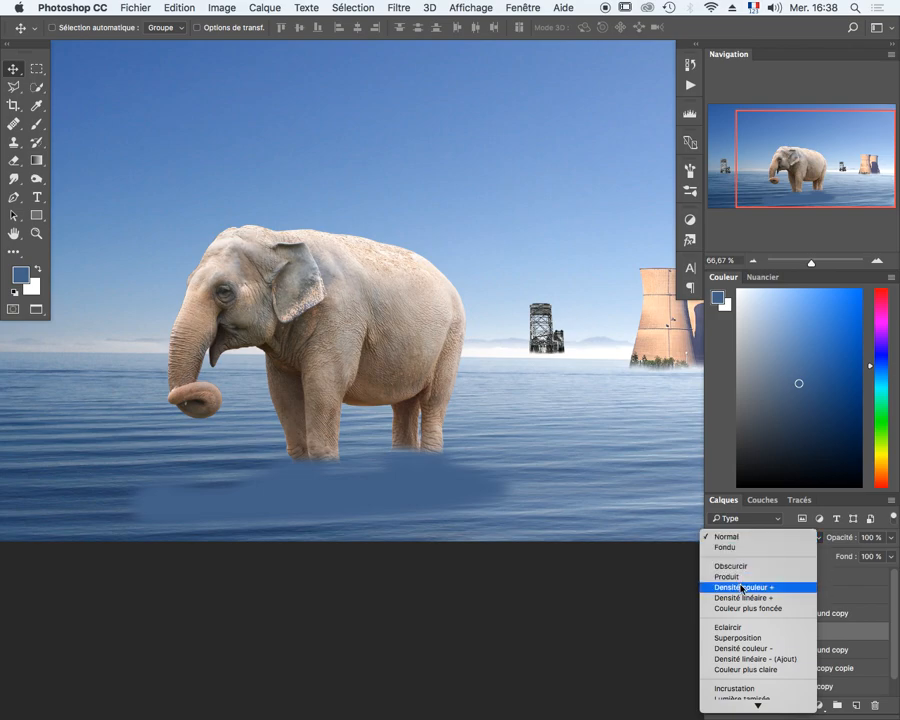
click(742, 578)
drag(853, 545, 839, 542)
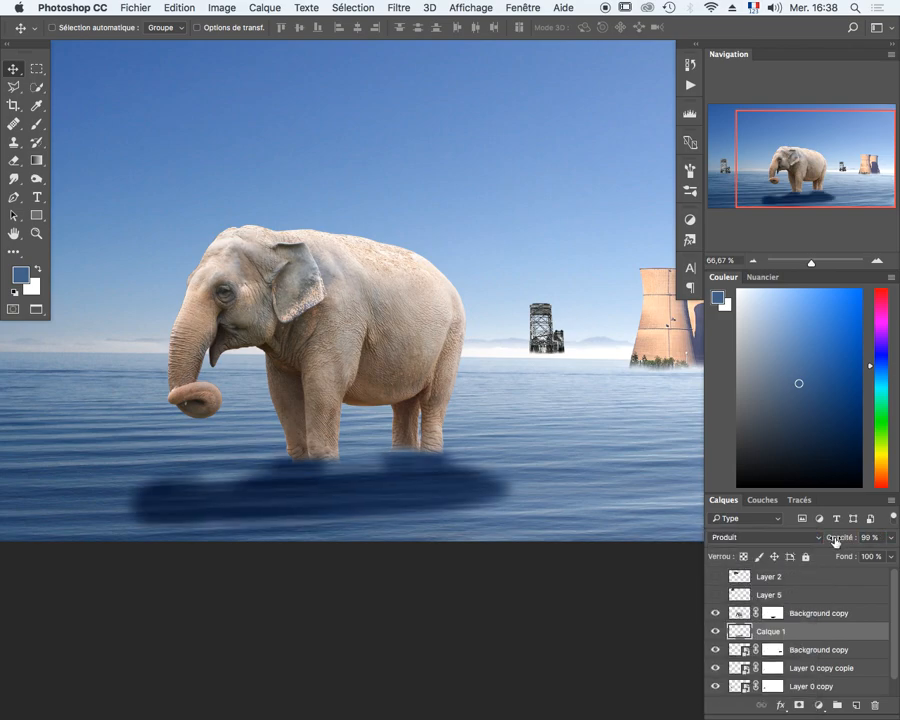
text(50)
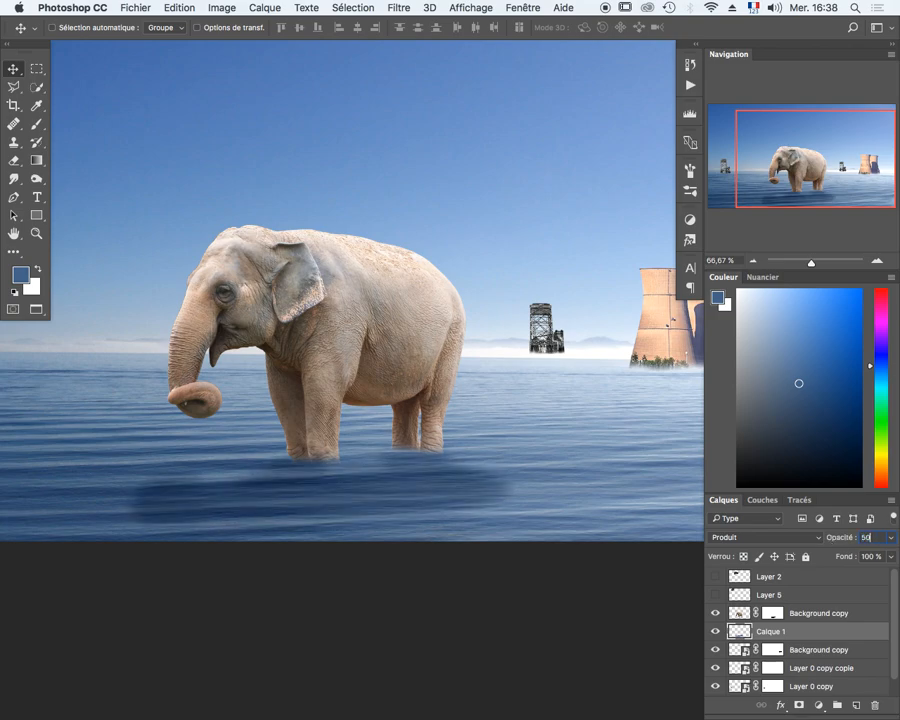
Add a new empty layer directly above the sea photo layer, Calque 0.
drag(365, 507, 429, 495)
drag(487, 402, 540, 502)
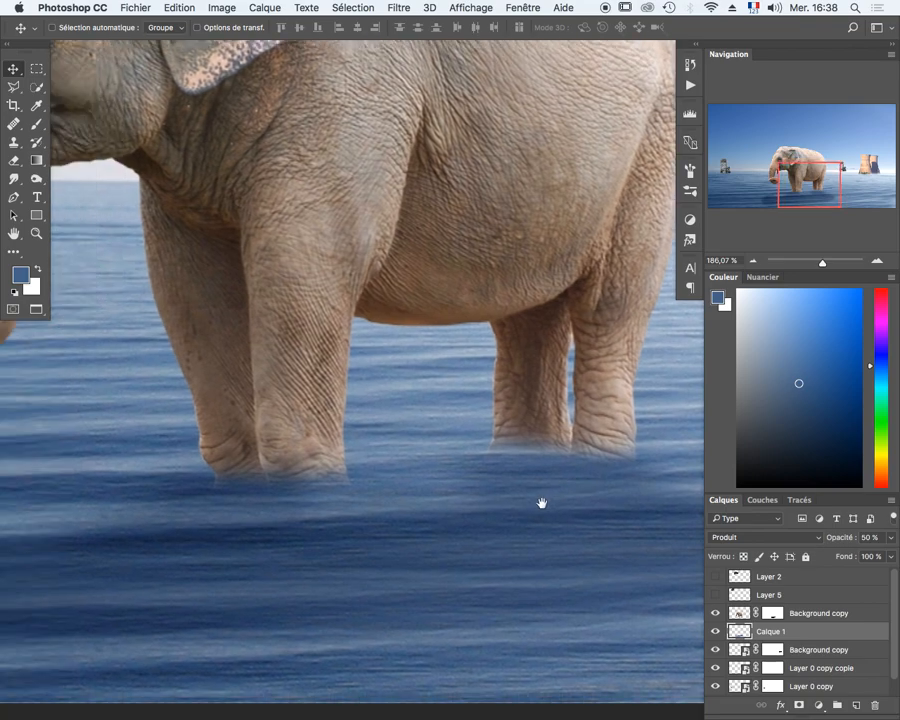
scroll(896, 673, down, 1)
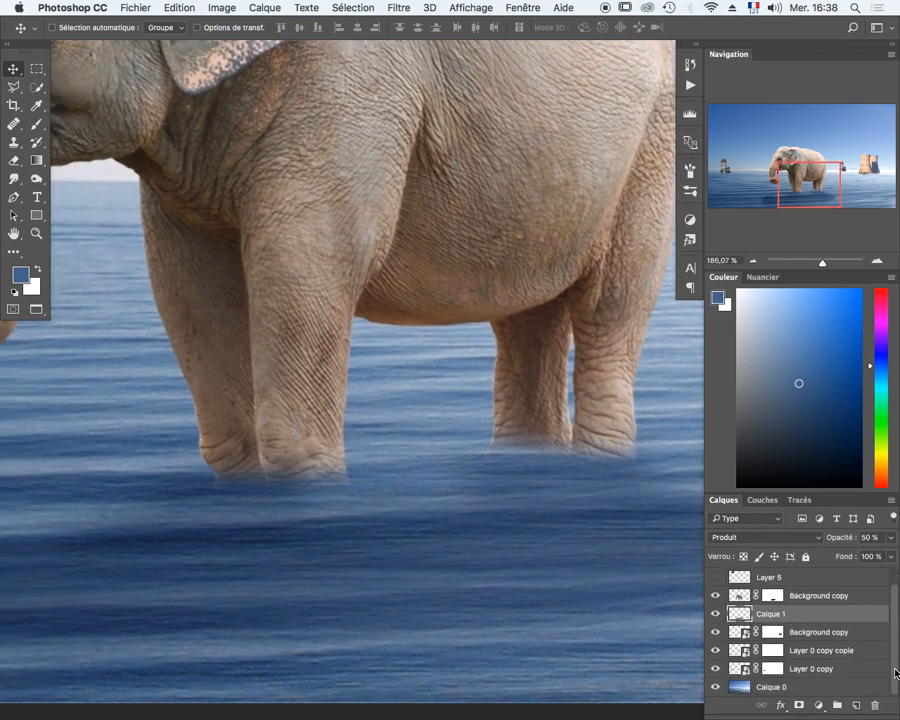
click(797, 690)
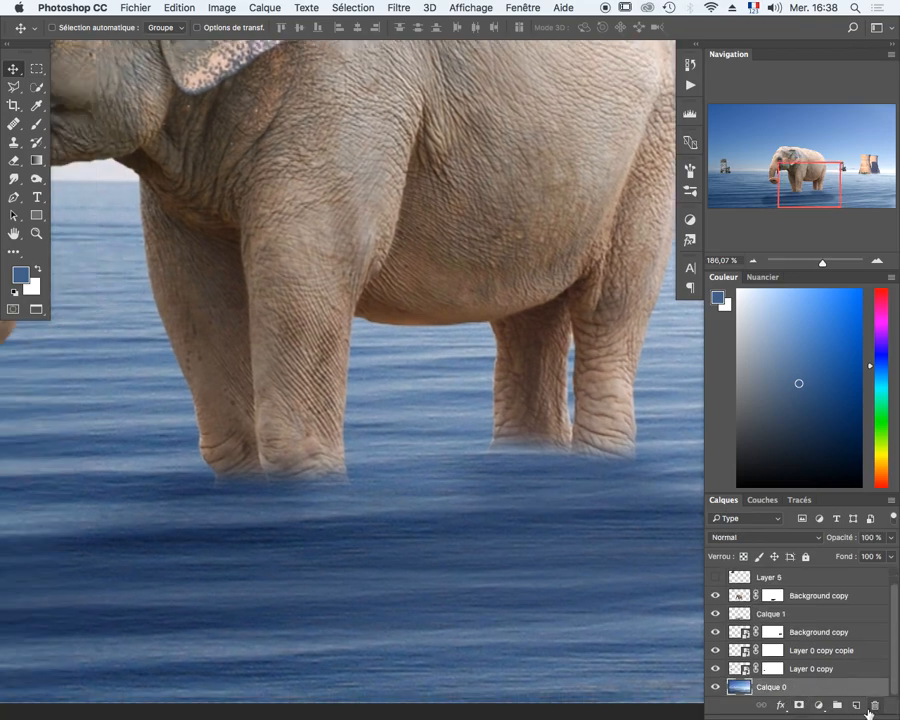
click(858, 706)
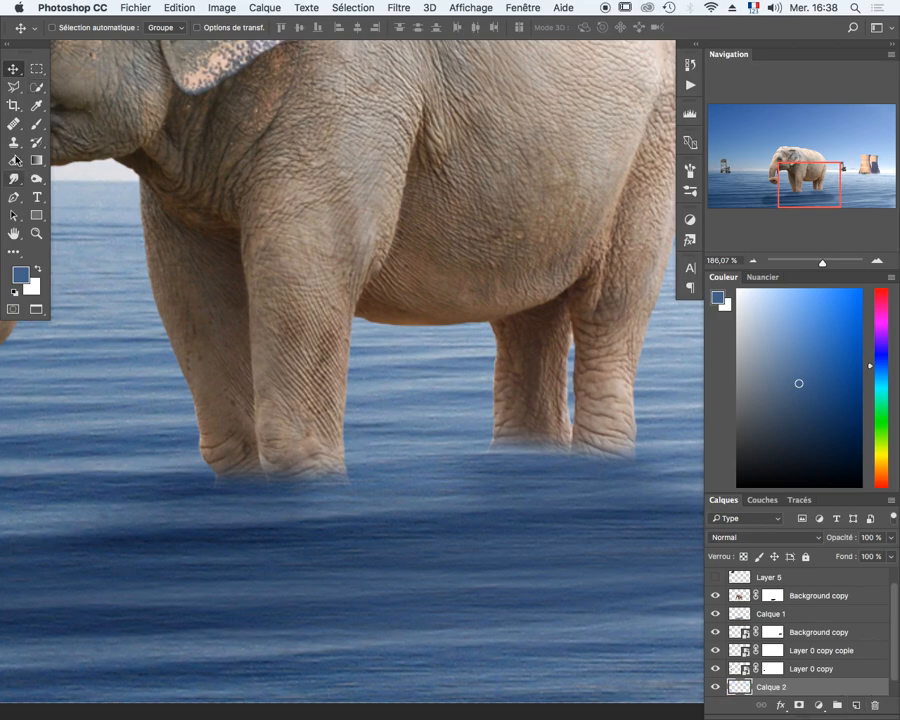
Lasso a strip along the waterline of the elephant's legs with a 6 px feather and fill it with the sampled blue.
click(18, 89)
click(70, 90)
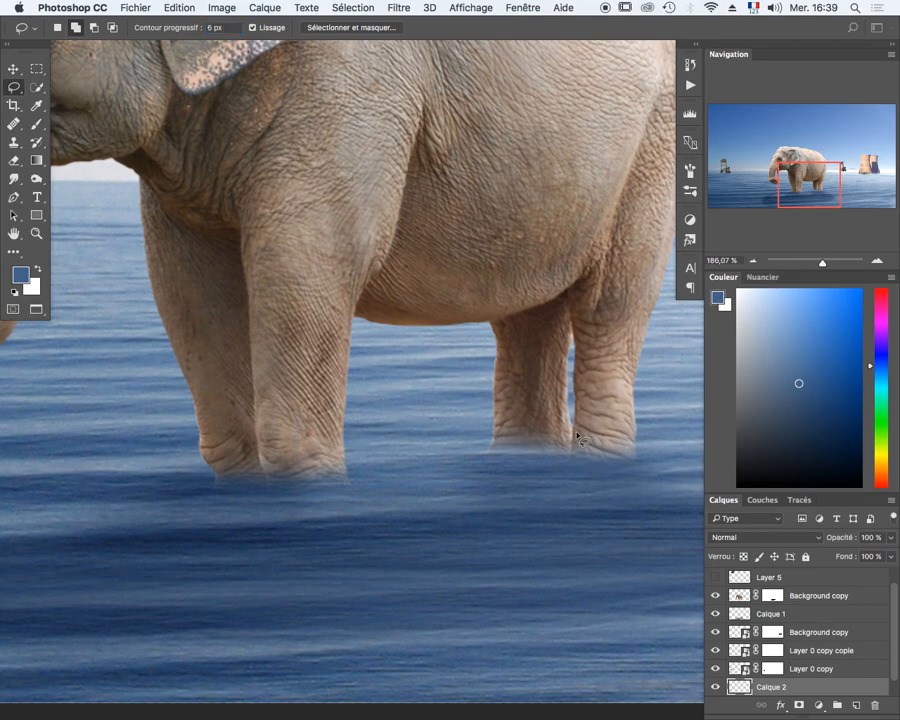
mouse_move(530, 428)
mouse_down()
mouse_move(593, 433)
mouse_move(623, 454)
mouse_move(618, 468)
mouse_move(431, 474)
mouse_move(393, 485)
mouse_up()
mouse_move(275, 508)
mouse_down()
mouse_move(205, 492)
mouse_move(206, 474)
mouse_move(545, 430)
mouse_up()
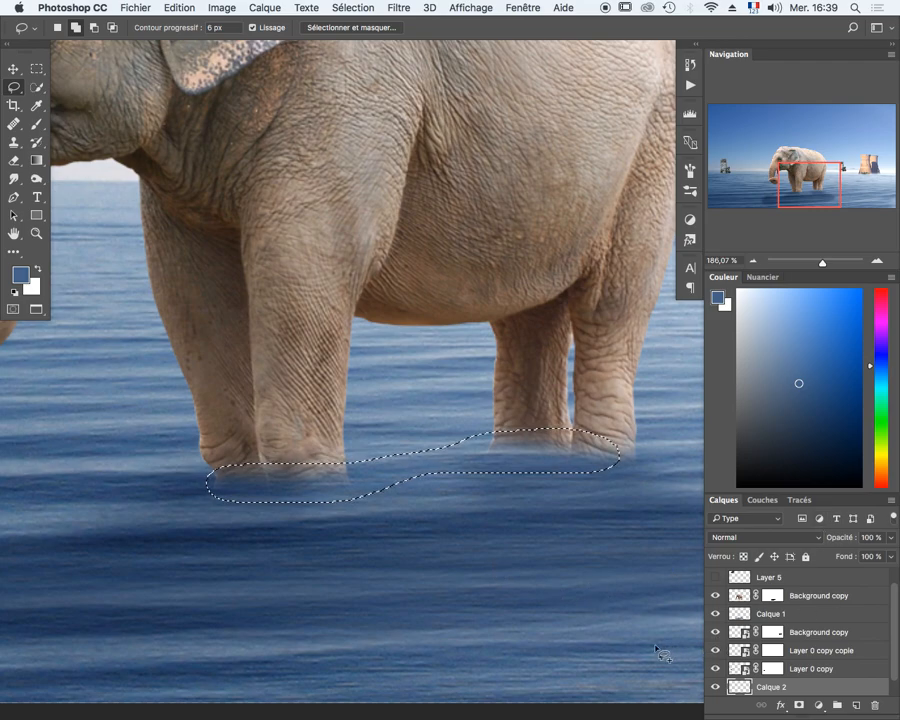
key(alt+BackSpace)
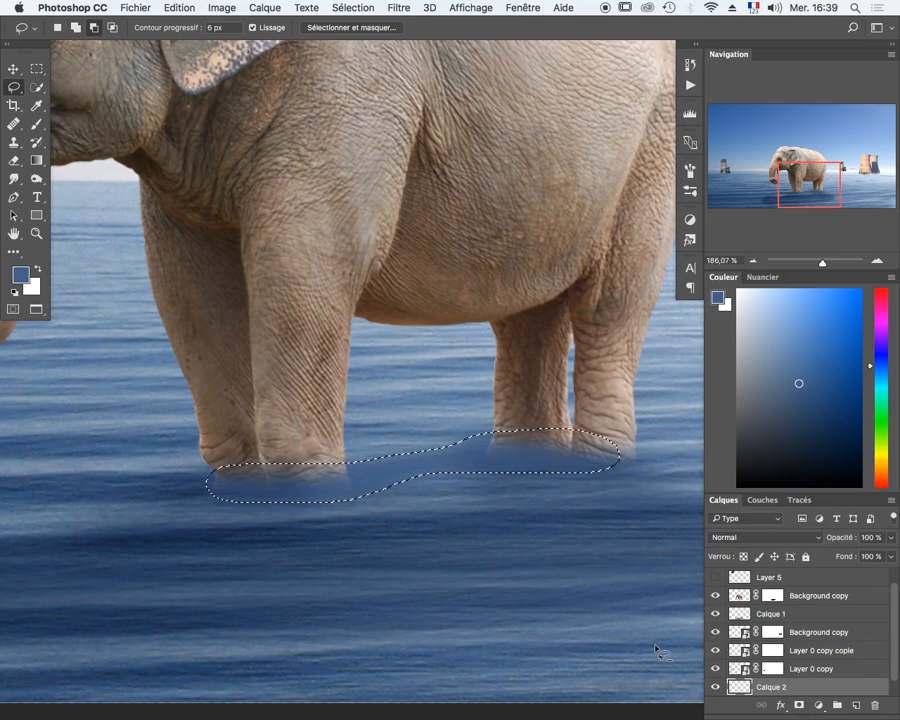
Clear the selection and set the blue waterline layer's blending mode to Produit and its opacity to 50 %.
key(super+d)
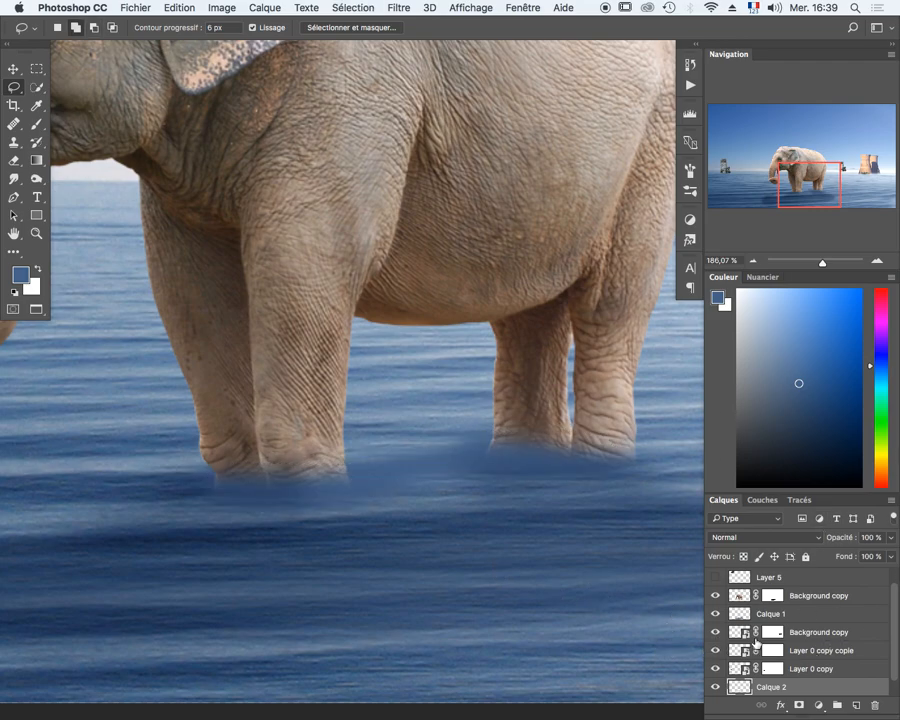
click(747, 539)
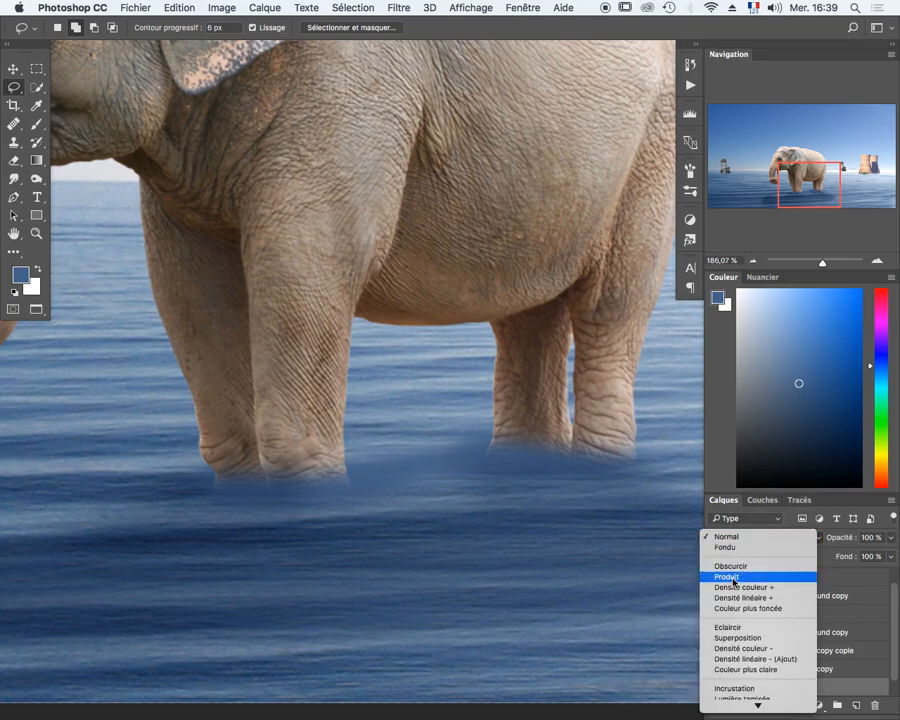
click(735, 578)
click(844, 544)
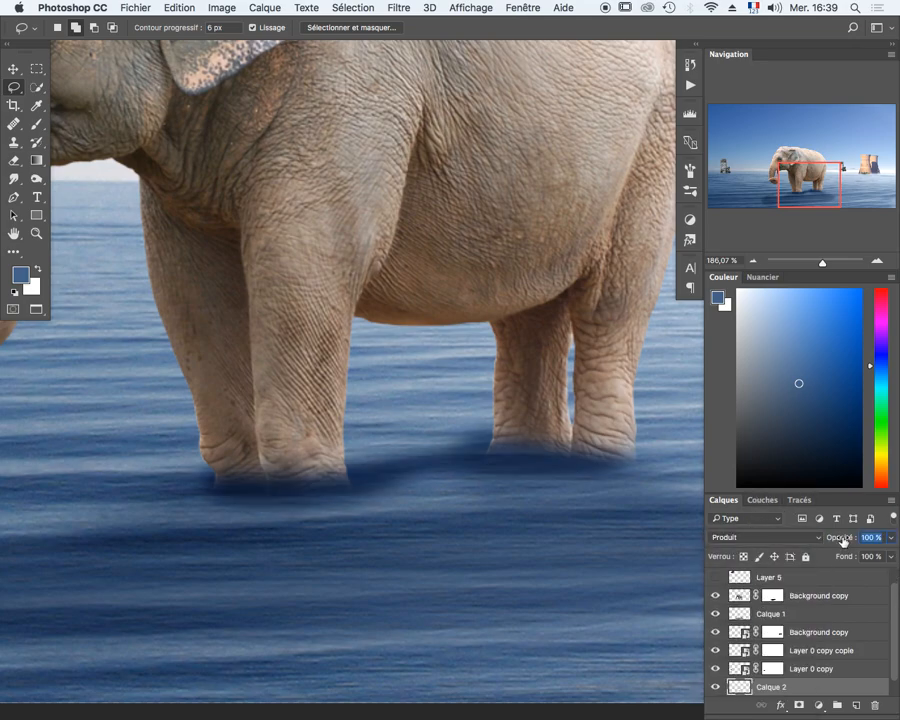
text(50)
key(Return)
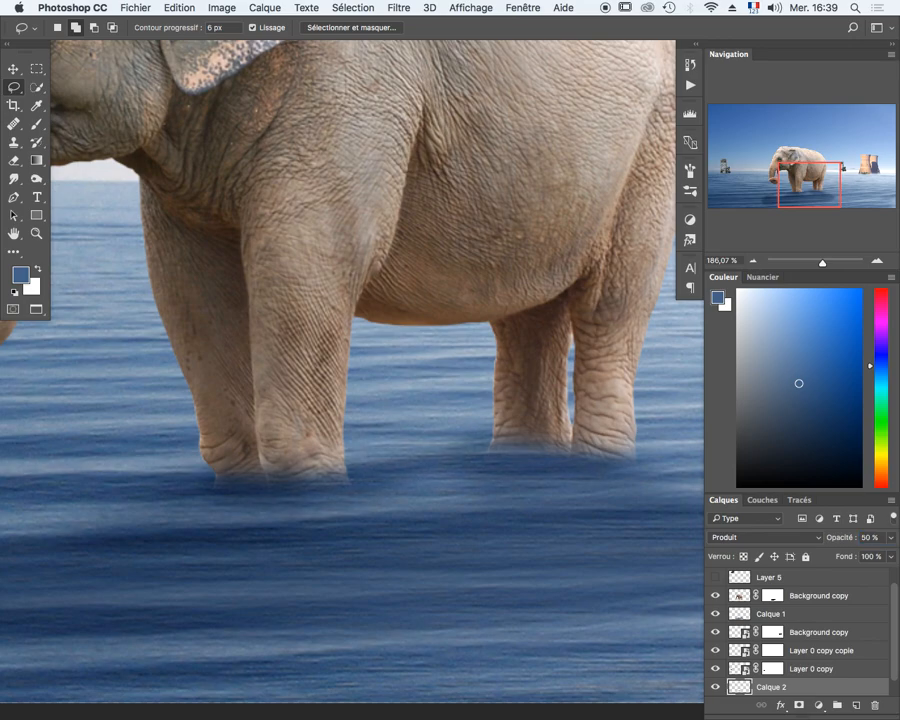
key(super+0)
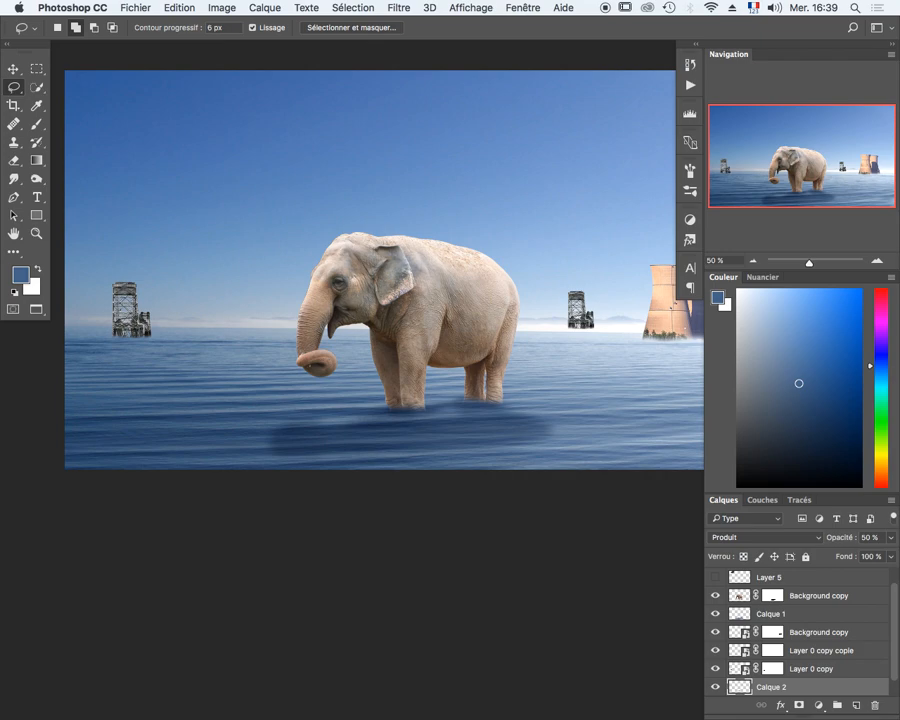
Lasso a strip around the waterline of the elephant's legs with the sea photo layer, Calque 0, active.
key(super+plus)
key(super+plus)
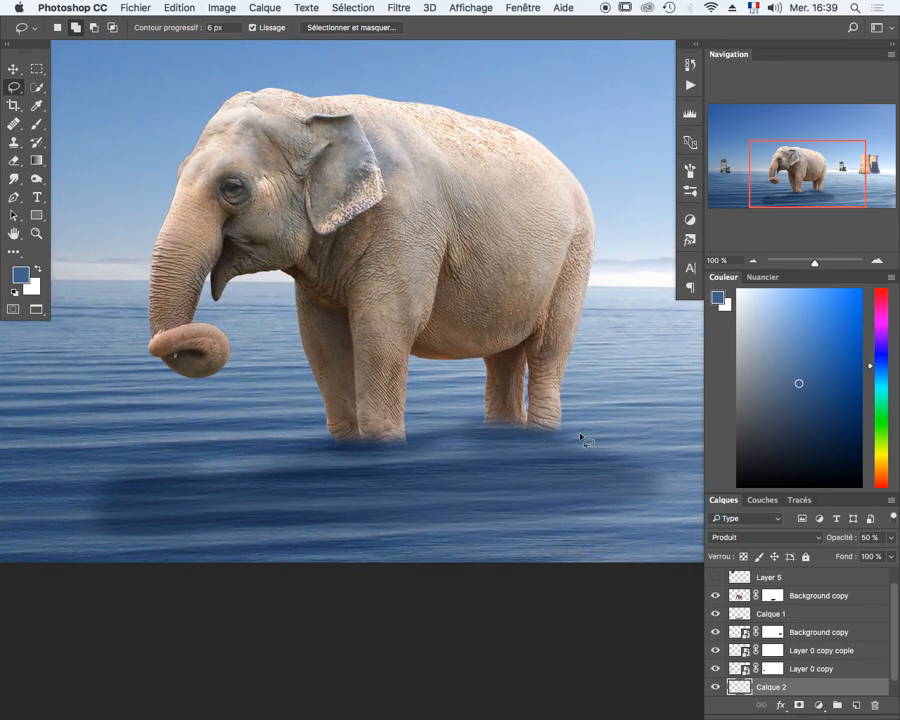
scroll(896, 697, down, 1)
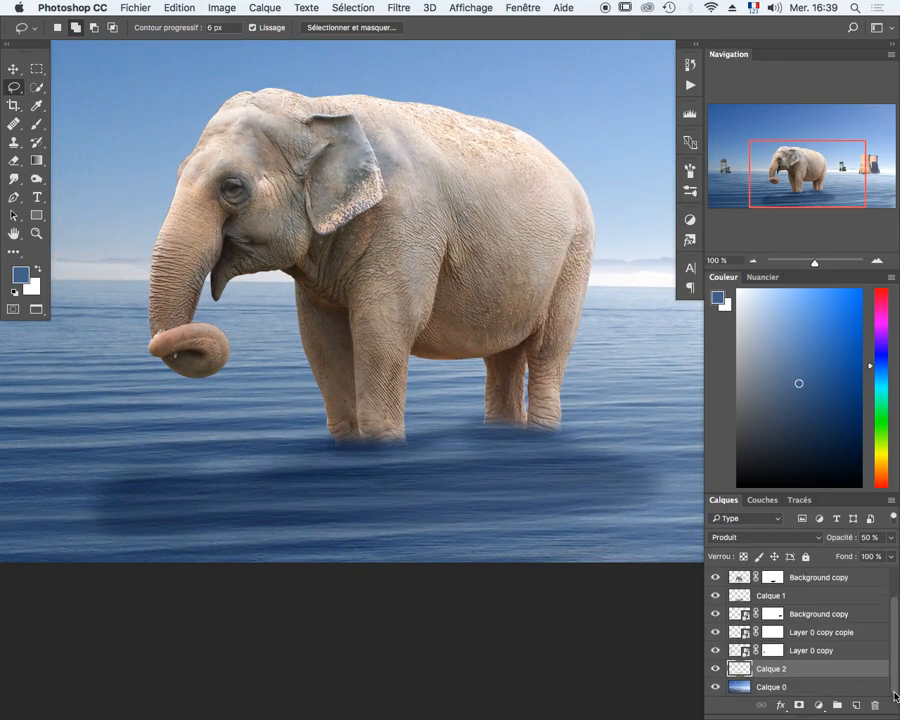
click(775, 687)
mouse_move(551, 443)
mouse_down()
mouse_move(568, 414)
mouse_move(546, 404)
mouse_move(509, 402)
mouse_move(485, 403)
mouse_move(452, 426)
mouse_move(345, 413)
mouse_move(304, 420)
mouse_move(290, 435)
mouse_move(300, 452)
mouse_move(371, 461)
mouse_move(473, 441)
mouse_move(560, 442)
mouse_up()
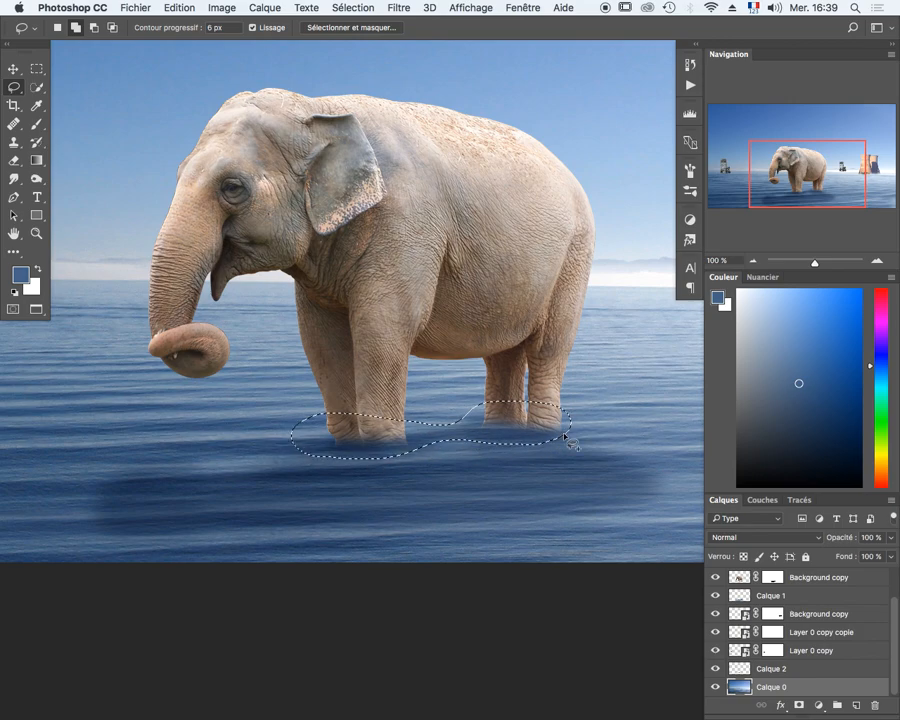
Apply the Zigzag distortion filter to the selected water with an amplitude of 25 and the type Ronds dans l'eau.
click(399, 7)
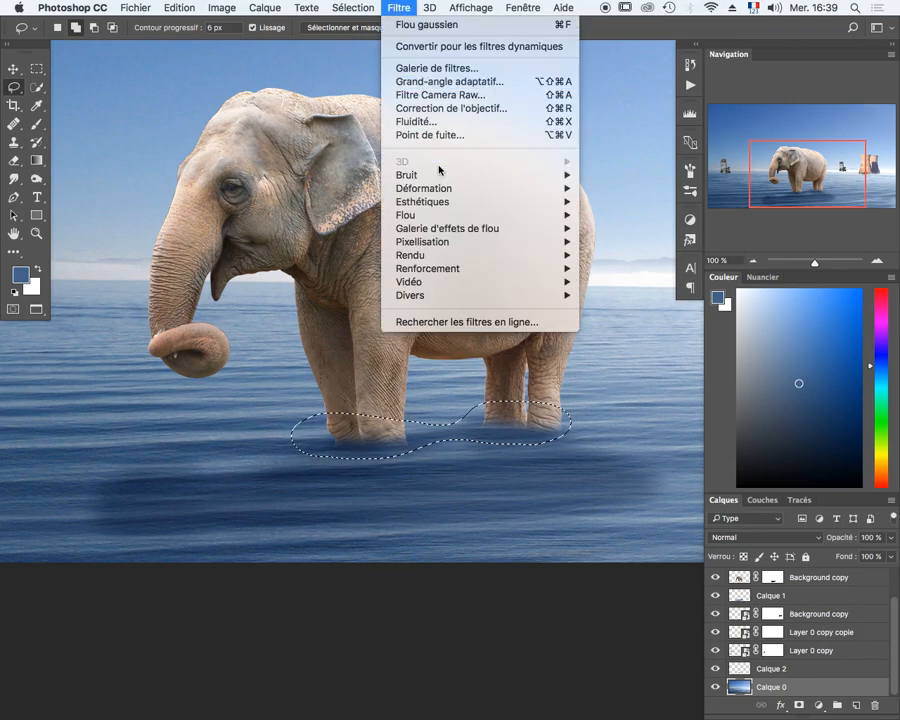
mouse_move(432, 272)
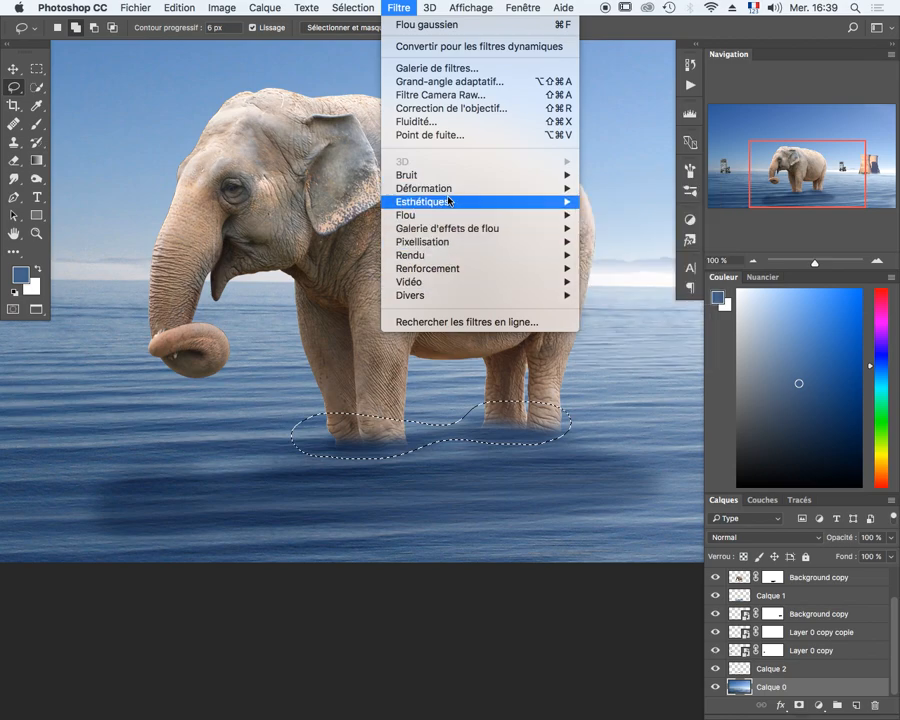
mouse_move(456, 196)
click(622, 296)
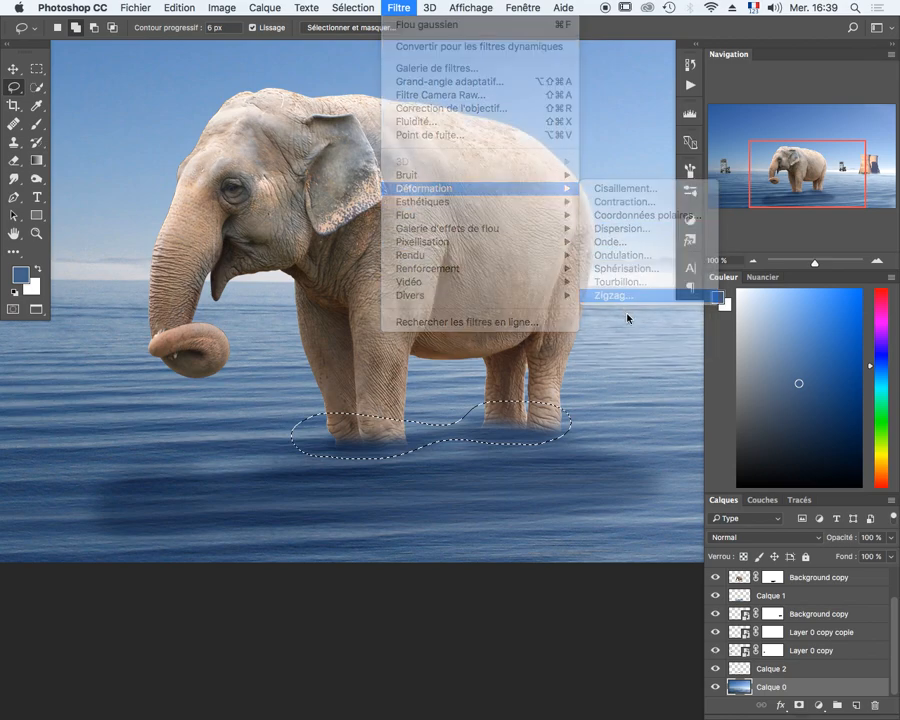
drag(437, 153, 640, 63)
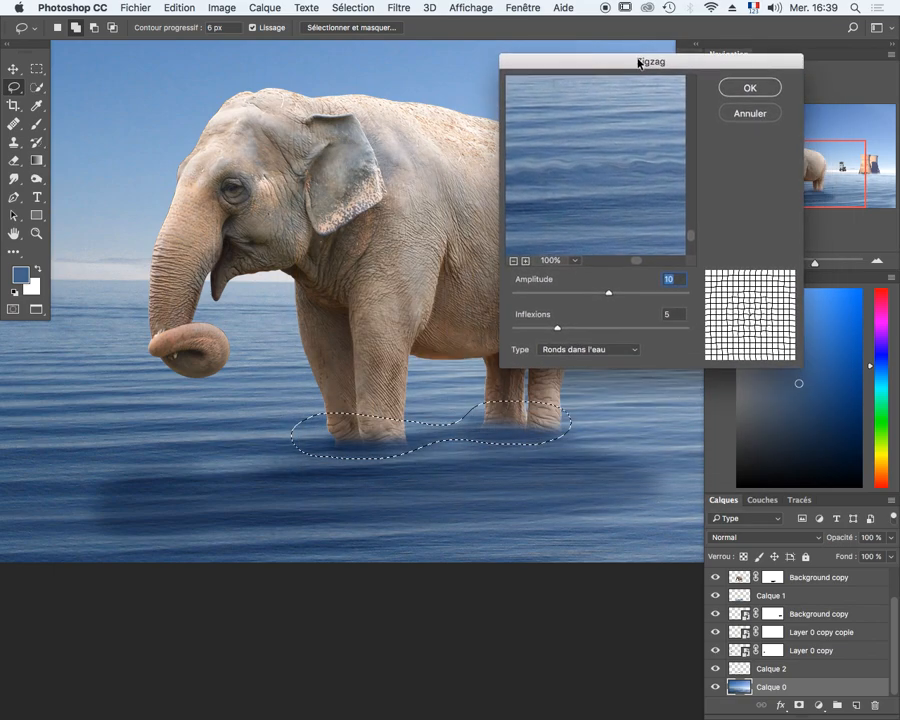
drag(612, 297, 624, 292)
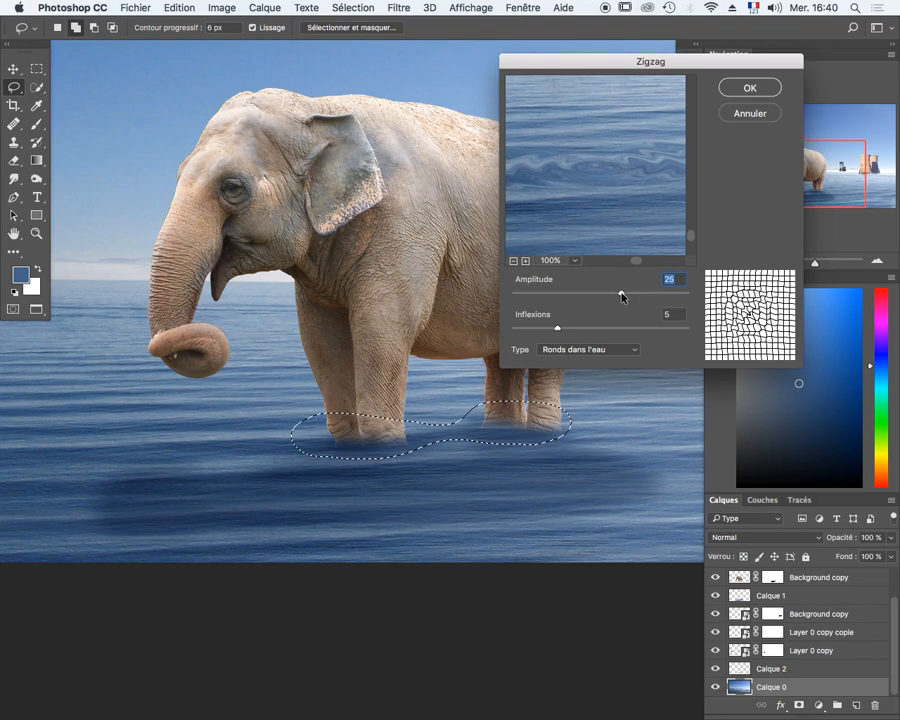
click(635, 353)
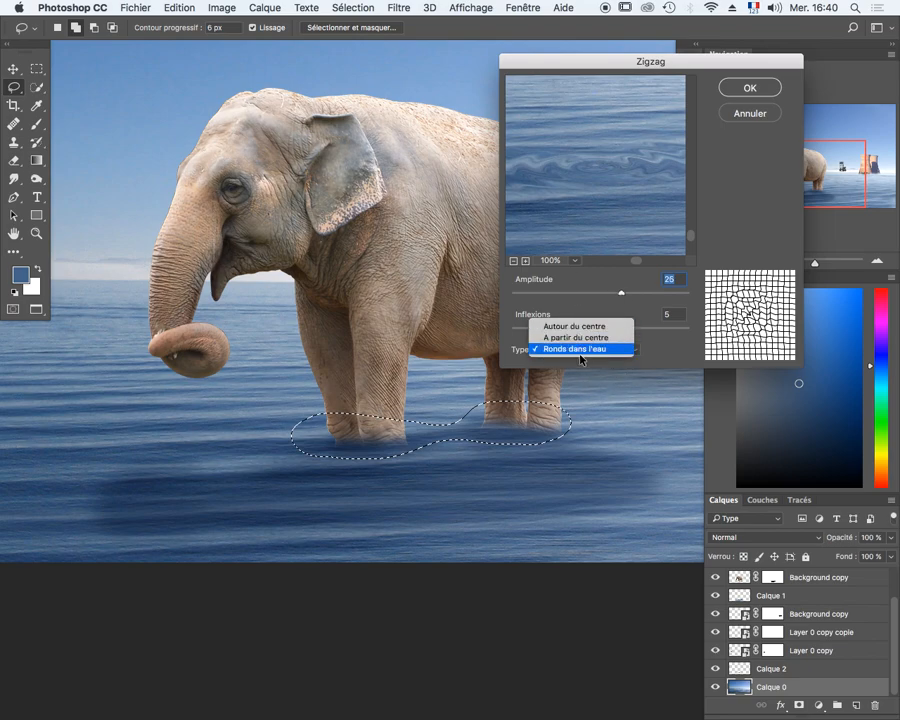
click(668, 352)
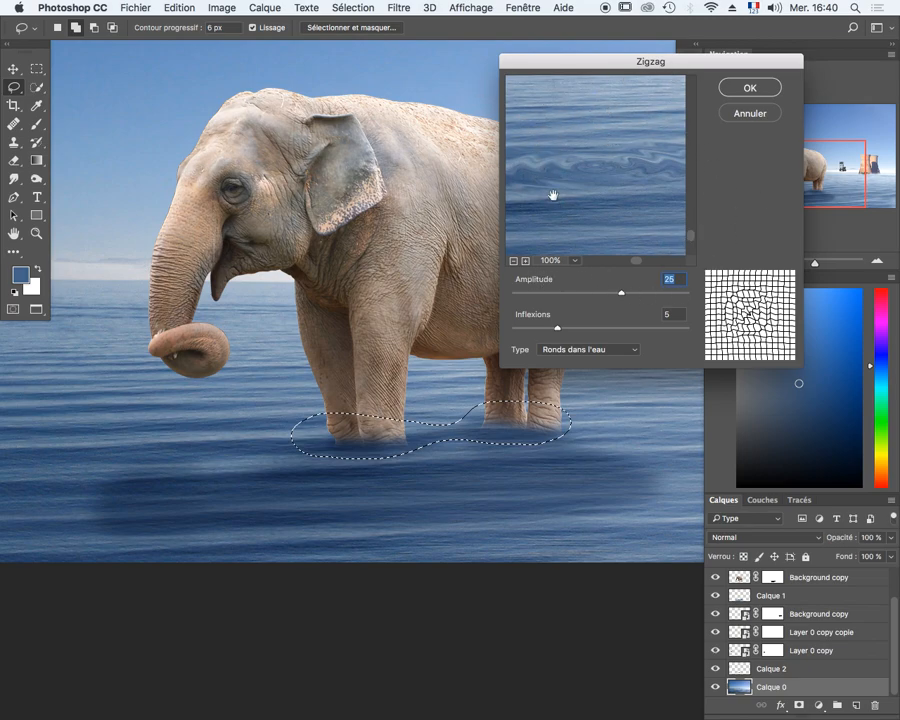
drag(597, 173, 635, 191)
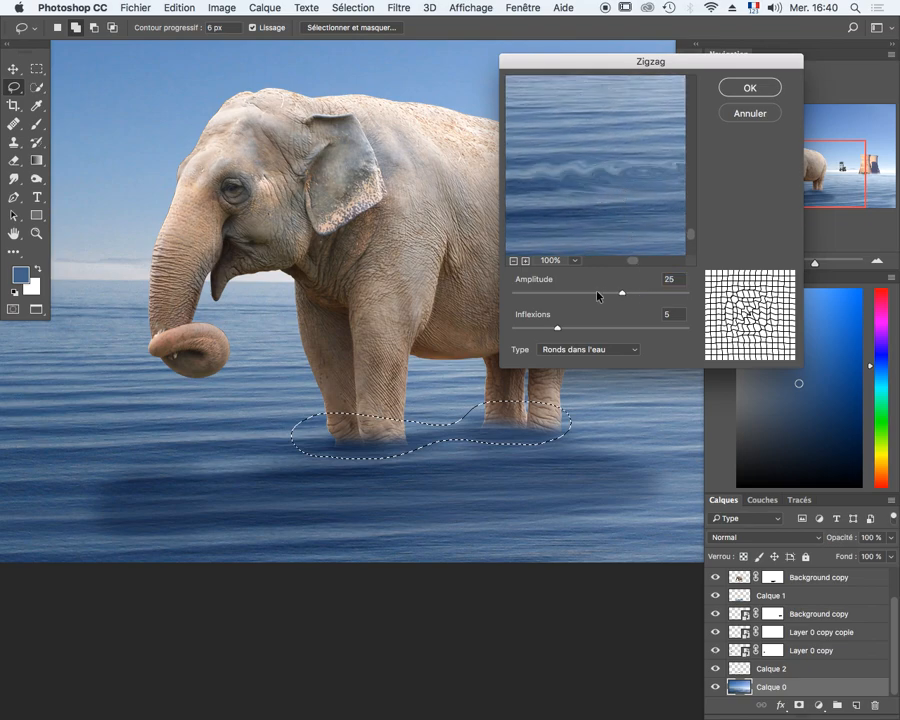
click(737, 84)
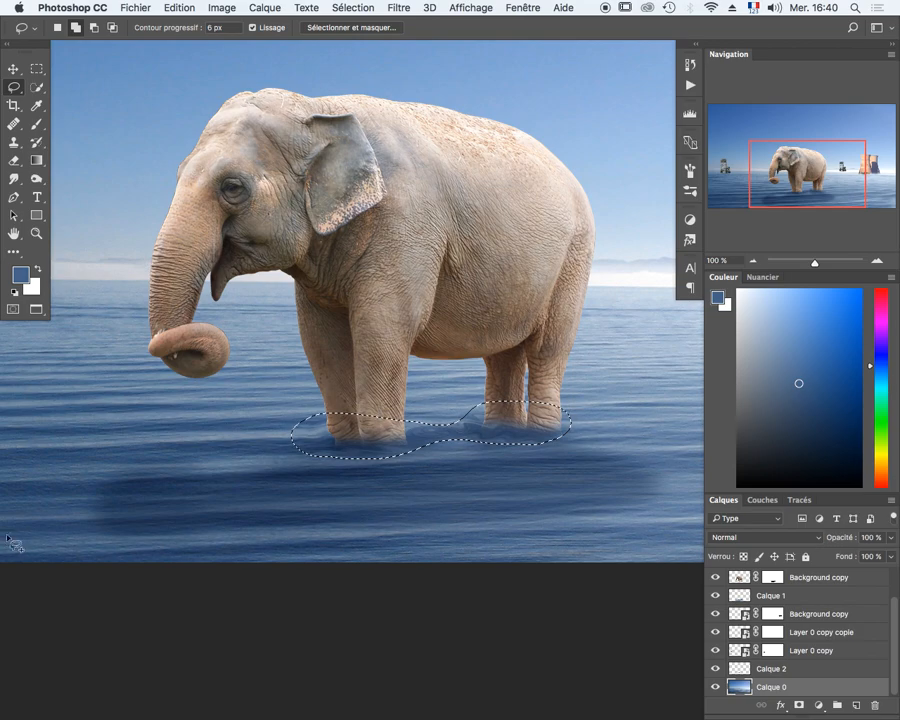
Fade the Zigzag effect on the water around the legs and clear the selection.
scroll(440, 484, up, 3)
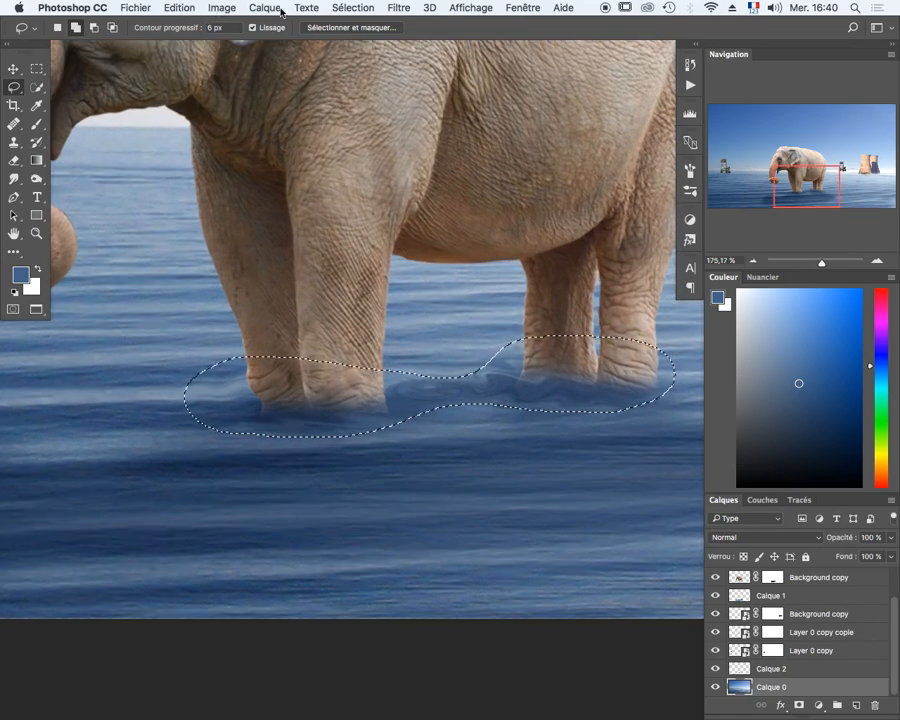
click(166, 8)
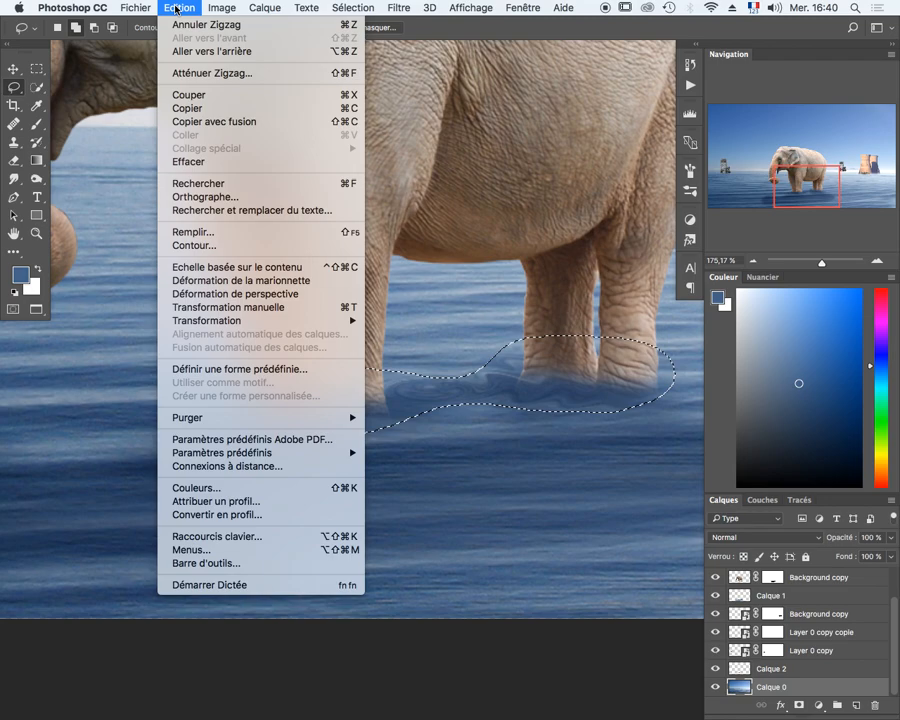
click(219, 73)
drag(509, 191, 458, 197)
click(554, 177)
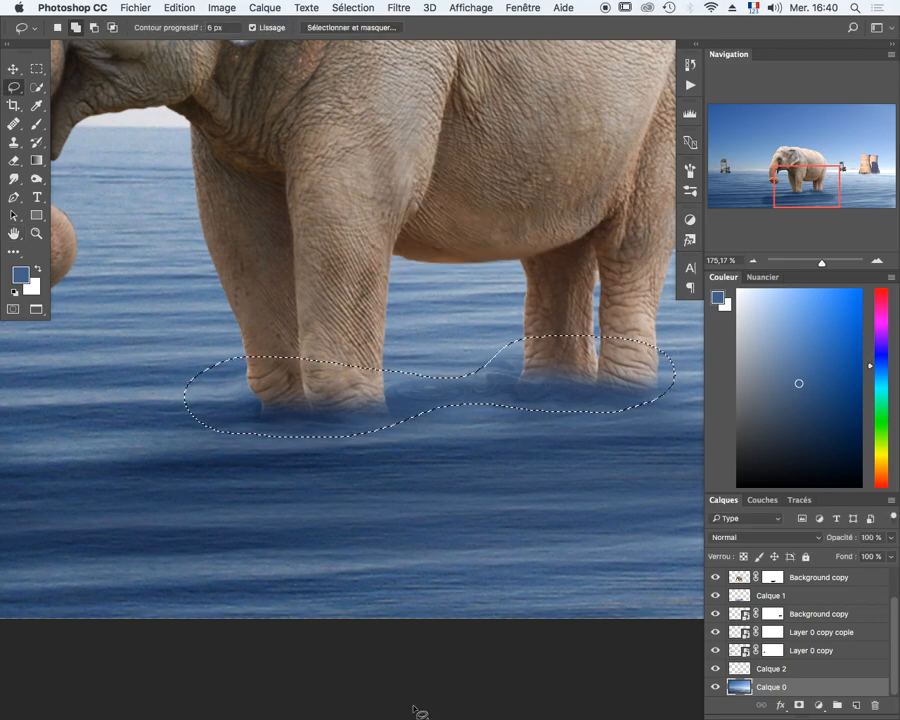
key(super+h)
key(super+minus)
key(super+minus)
key(super+minus)
key(super+d)
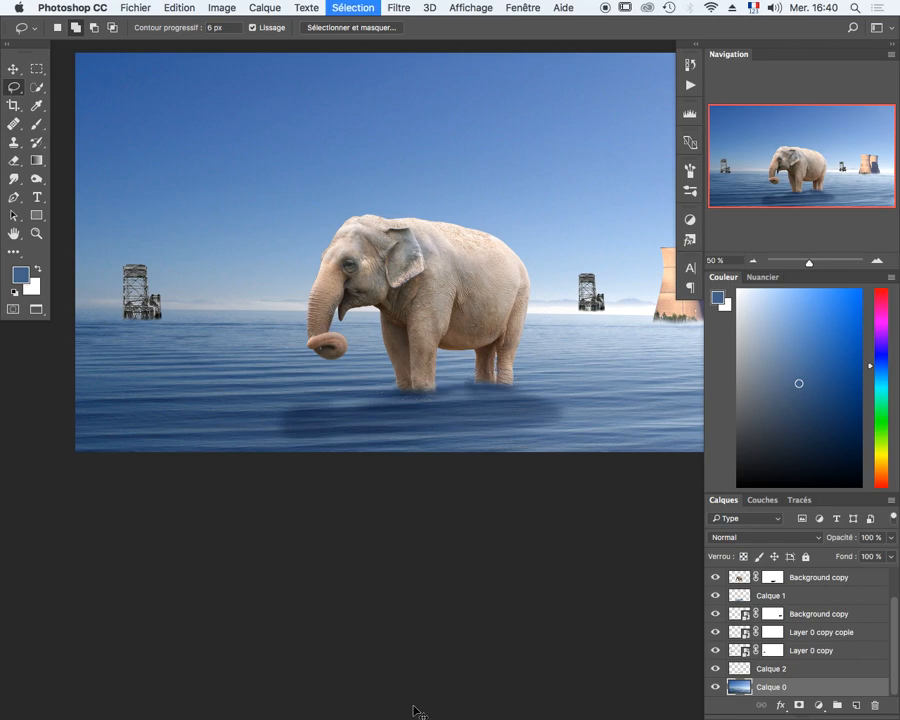
Make the two hidden wing layers, Layer 5 and Layer 2, visible.
drag(492, 408, 568, 492)
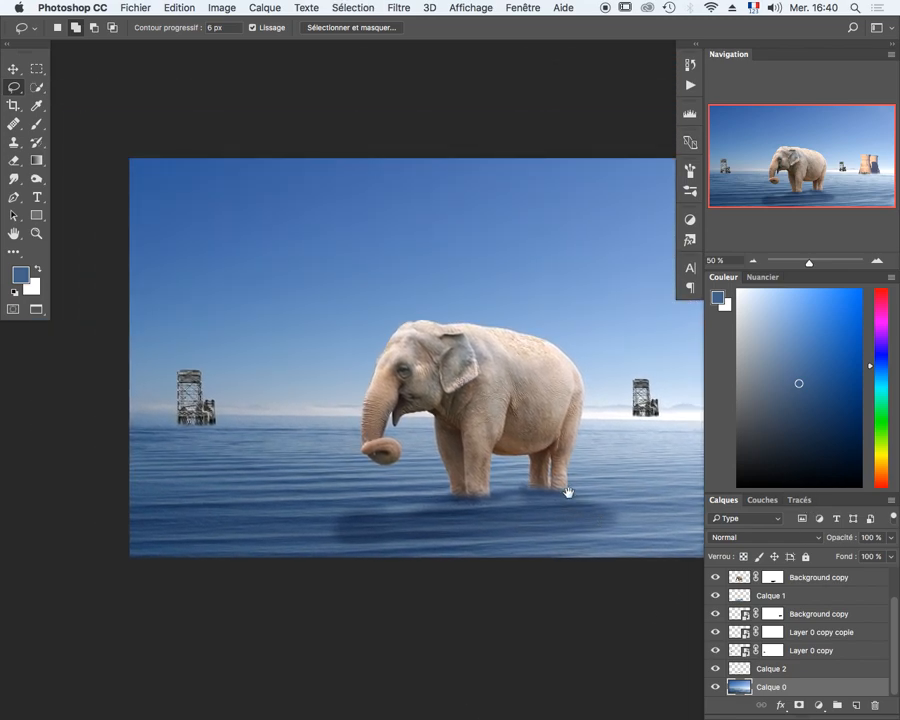
scroll(897, 650, up, 3)
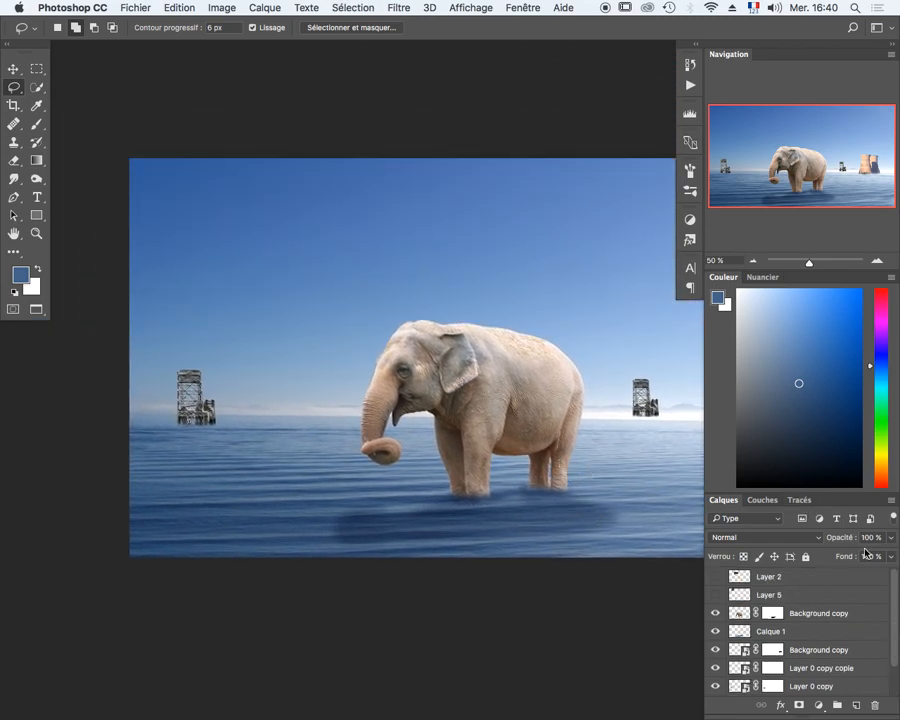
click(801, 575)
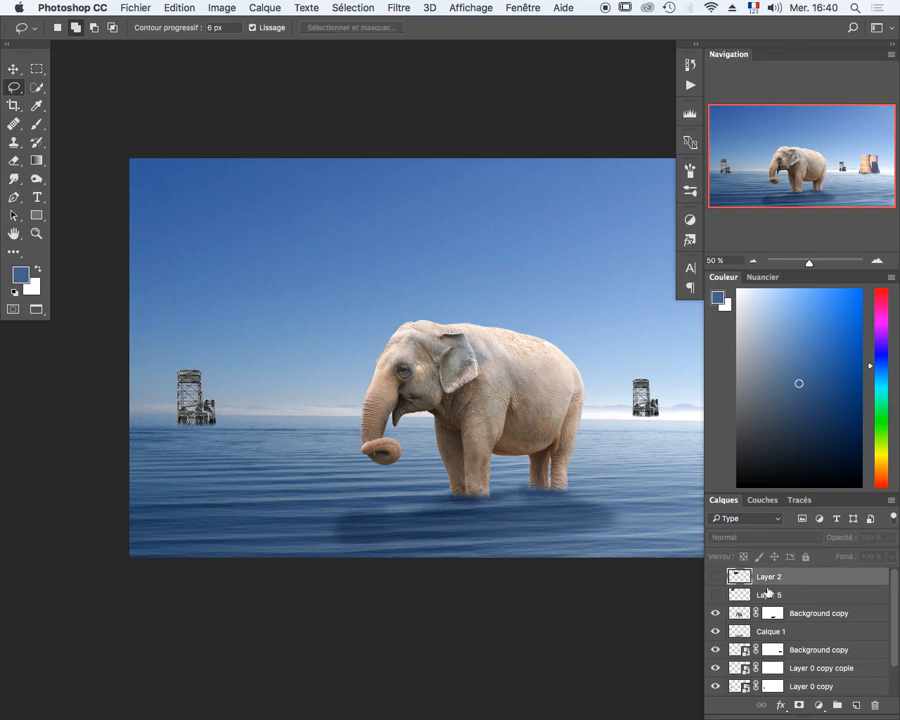
click(728, 592)
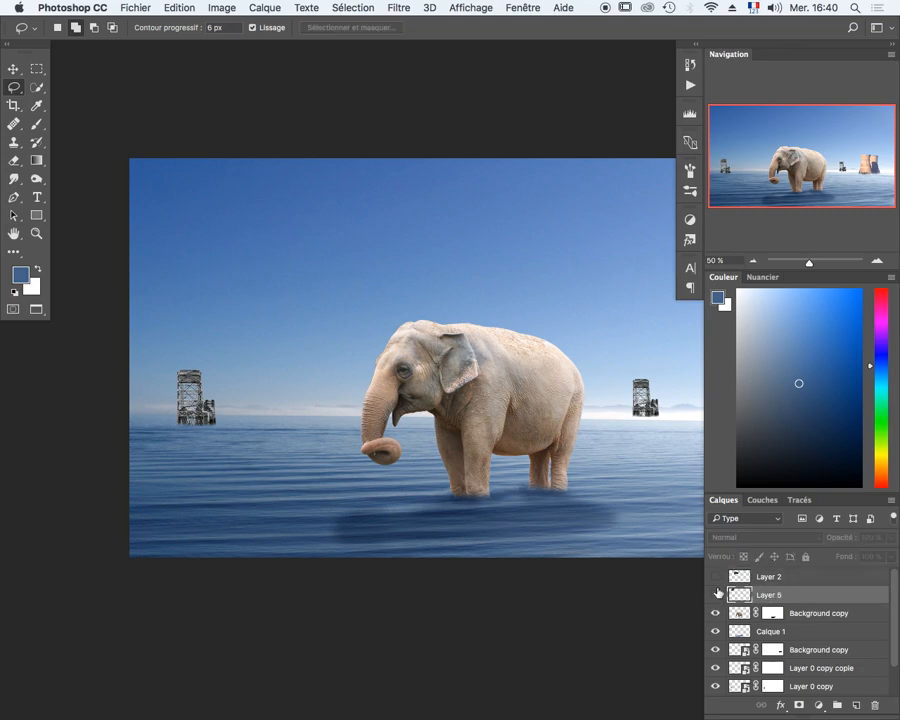
click(715, 595)
click(715, 577)
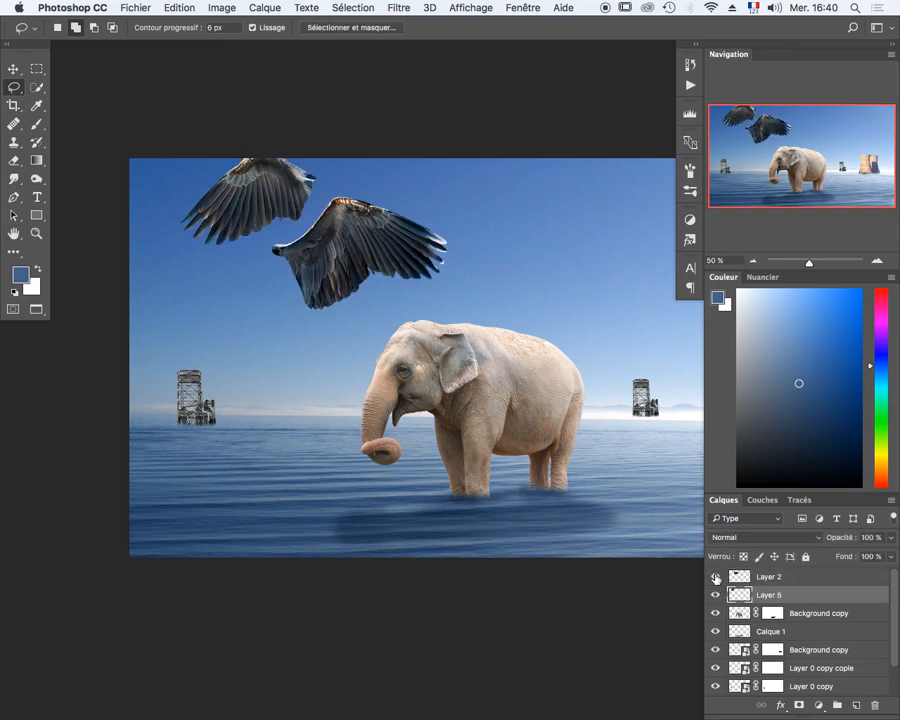
Move both wings onto the elephant, one behind the head and the other at the shoulder behind the ear.
click(14, 69)
drag(340, 232, 427, 377)
drag(331, 235, 519, 309)
drag(492, 404, 553, 365)
drag(536, 322, 464, 410)
mouse_move(405, 328)
mouse_down()
mouse_move(416, 317)
mouse_move(395, 319)
mouse_up()
Nudge the Layer 2 wing slightly down and to the right so its root sits on the back beside the ear.
key(super+0)
key(super+plus)
key(Up)
key(Down)
key(Down)
key(Down)
key(Down)
key(Down)
key(Down)
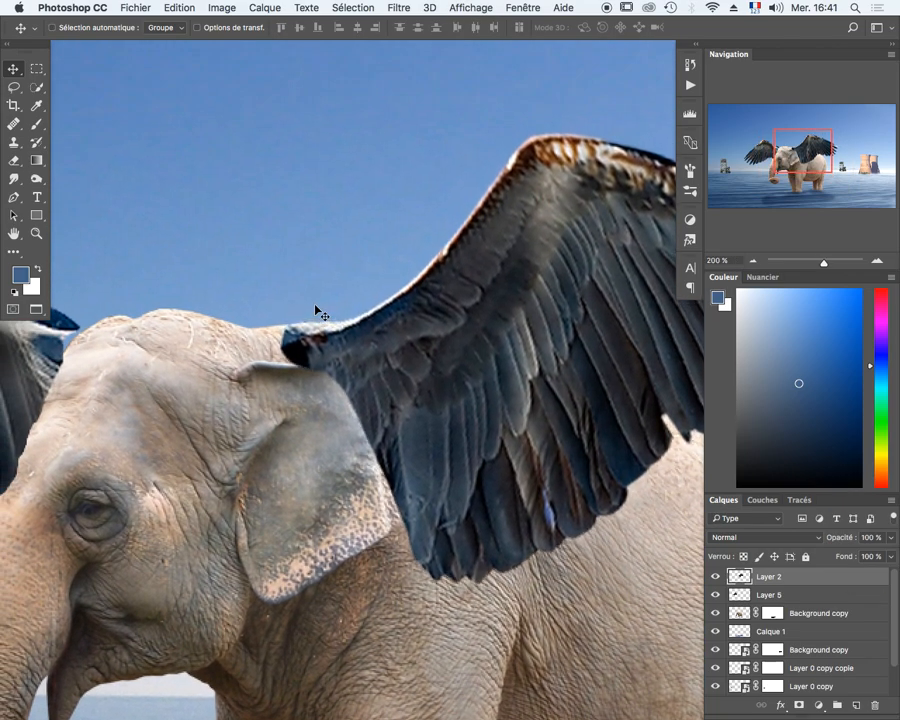
key(Right)
key(Right)
key(Right)
key(Up)
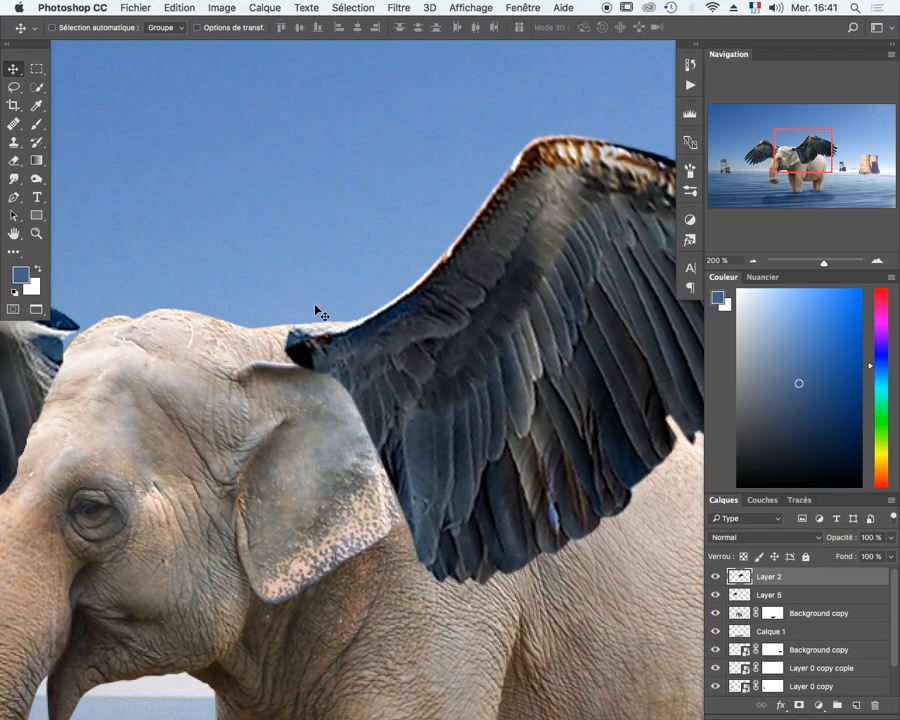
Add a layer mask to Layer 2 and paint out the wing root overlapping the ear with a soft black 29 px brush.
click(798, 707)
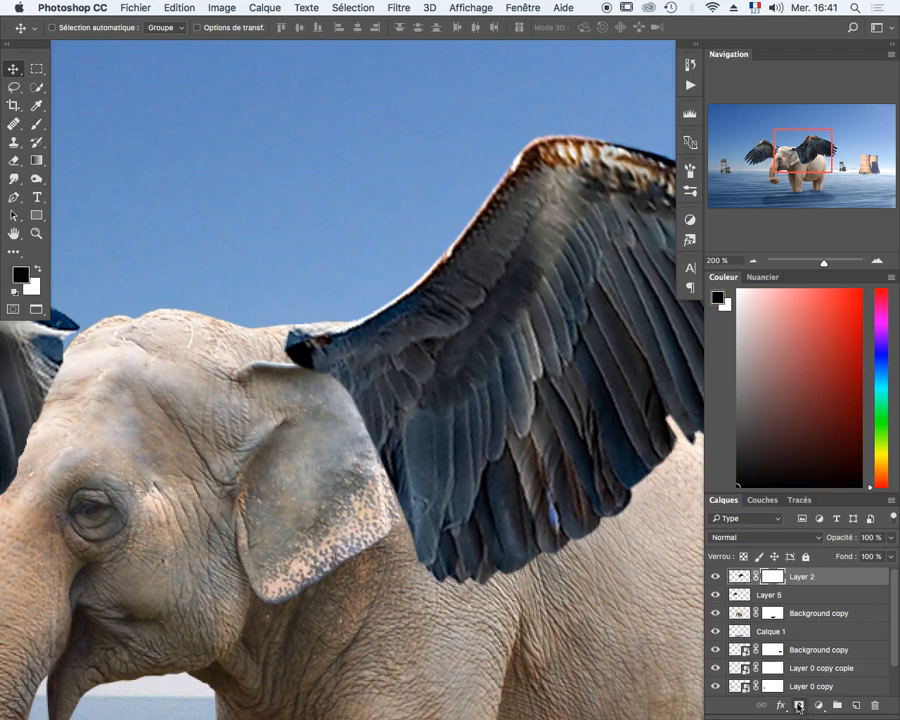
click(36, 123)
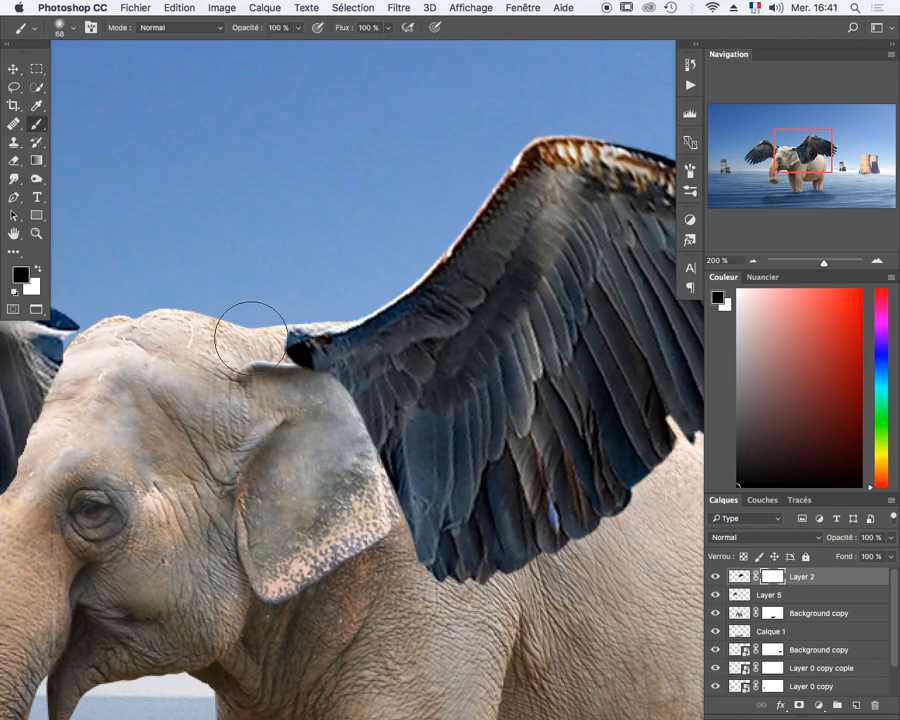
mouse_move(313, 312)
mouse_down()
mouse_move(279, 316)
mouse_move(290, 317)
mouse_move(290, 295)
mouse_move(289, 375)
mouse_up()
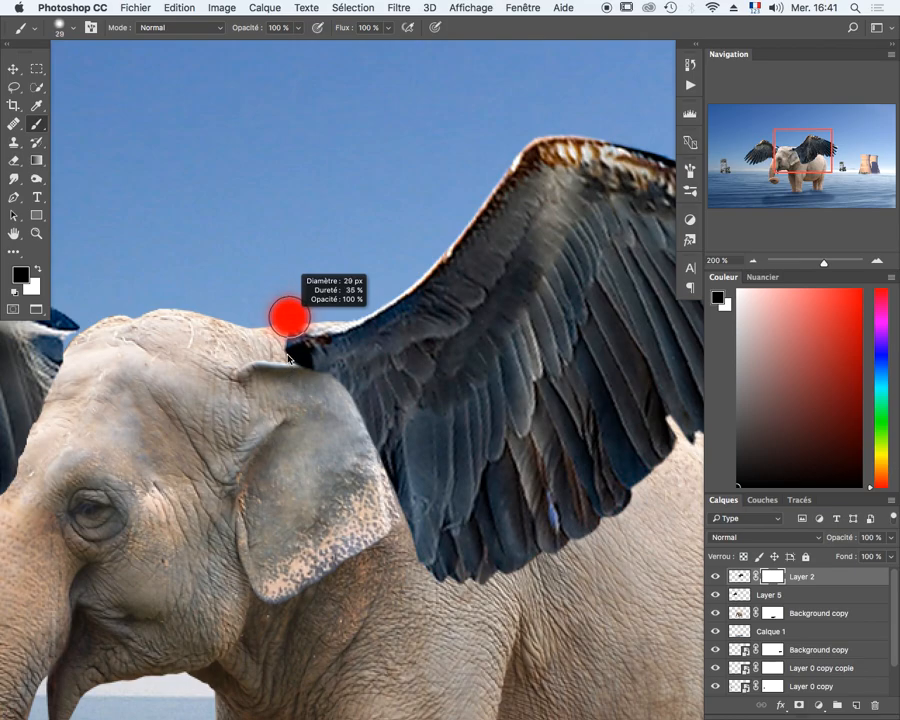
key(super+space)
mouse_move(315, 414)
mouse_down()
mouse_move(368, 390)
mouse_move(369, 411)
mouse_up()
key(super+space)
mouse_move(382, 361)
mouse_down()
mouse_move(360, 360)
mouse_move(362, 371)
mouse_move(237, 277)
mouse_move(221, 252)
mouse_move(271, 195)
mouse_move(311, 177)
mouse_up()
mouse_move(379, 402)
mouse_down()
mouse_move(374, 346)
mouse_move(337, 352)
mouse_up()
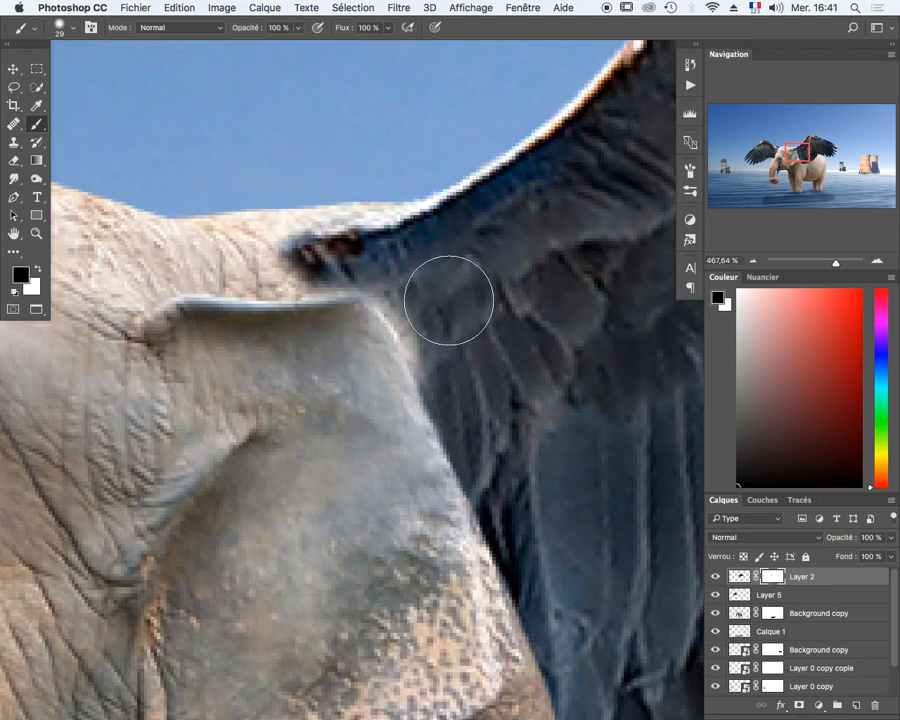
Restore the wing along the ear's edge by painting white on the Layer 2 mask.
key(x)
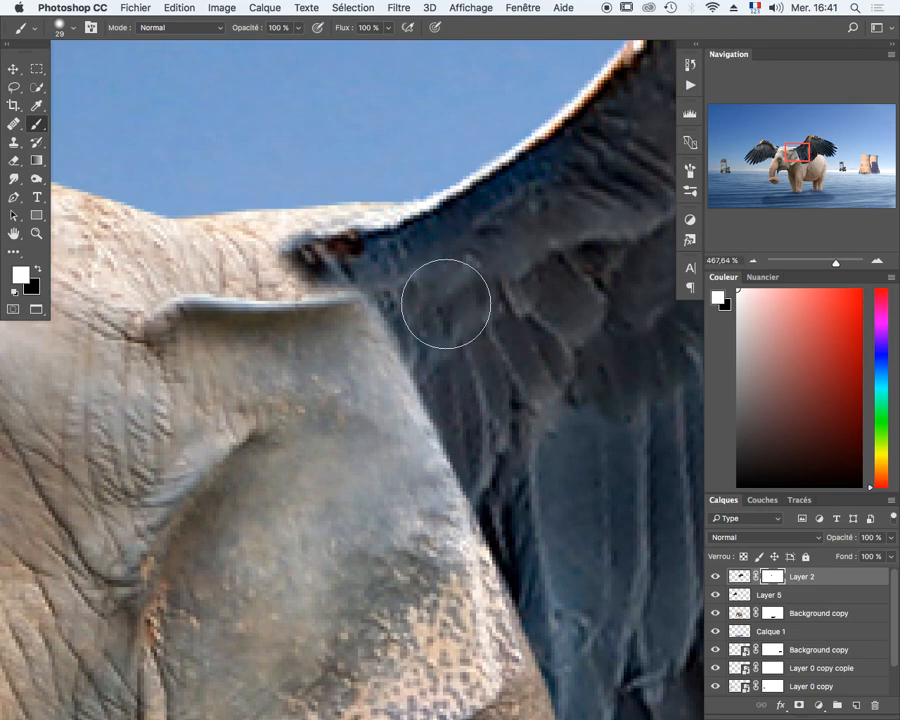
drag(446, 304, 447, 335)
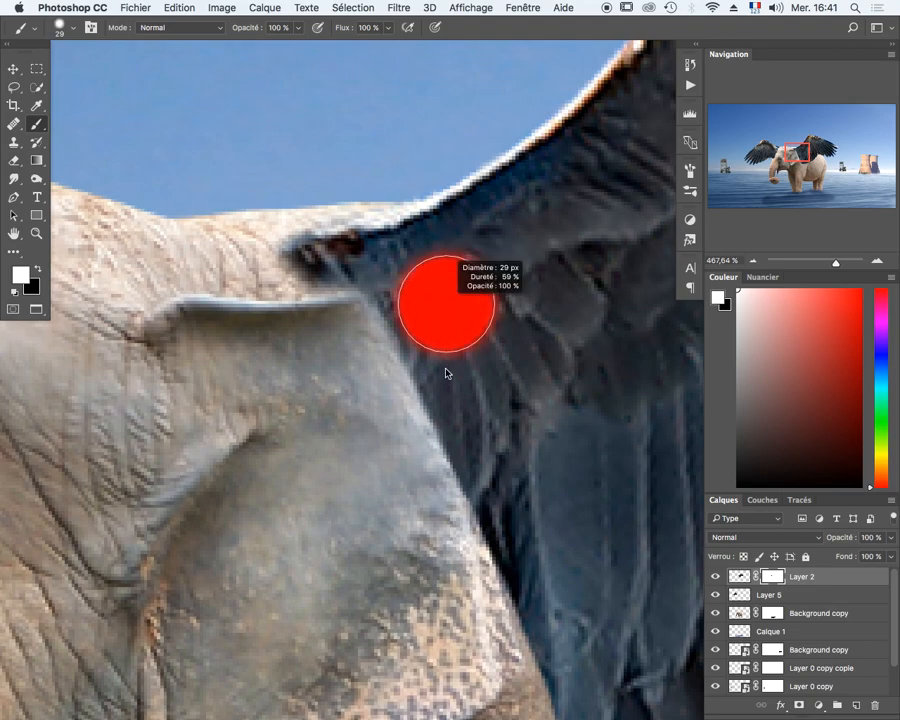
drag(449, 325, 450, 321)
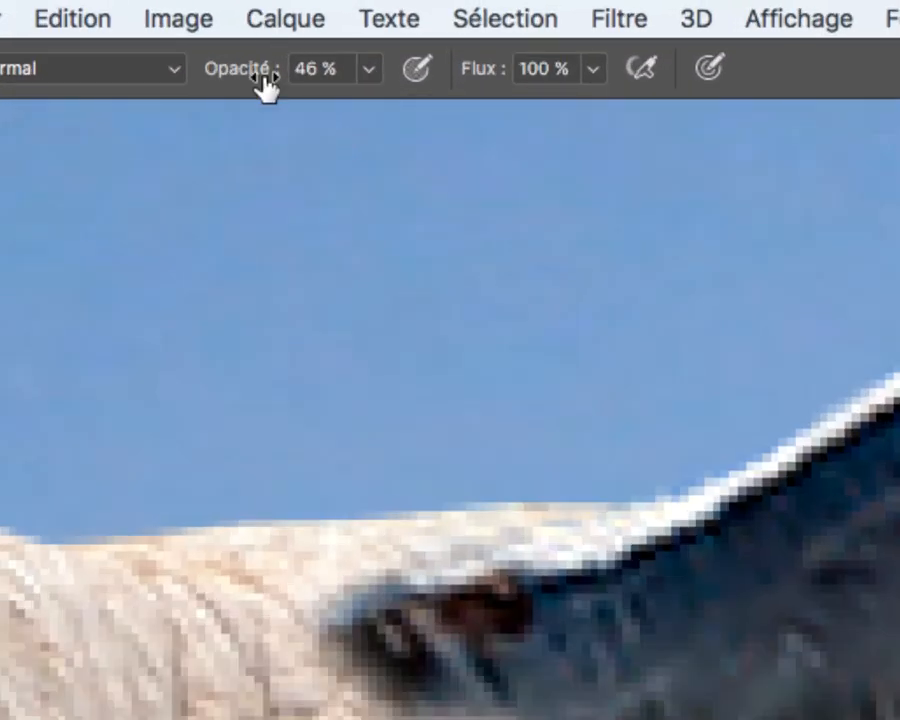
Fade the wing root into the back above the ear by painting black on the Layer 2 mask at 30 % opacity.
drag(265, 85, 236, 86)
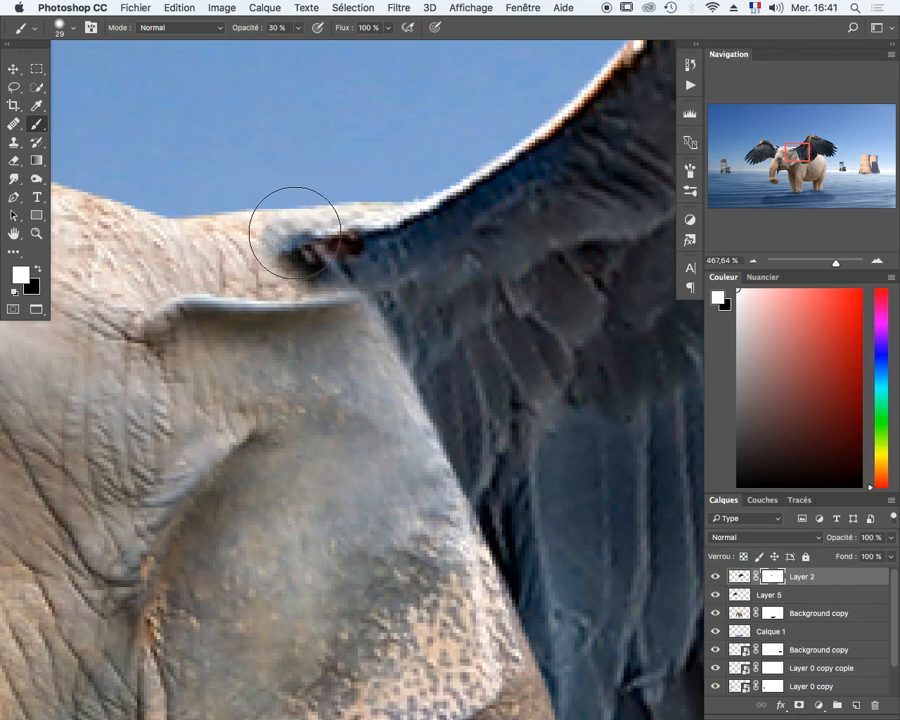
key(x)
mouse_move(293, 235)
mouse_down()
mouse_move(361, 217)
mouse_move(332, 229)
mouse_move(359, 259)
mouse_move(318, 240)
mouse_move(327, 226)
mouse_move(334, 237)
mouse_move(303, 257)
mouse_up()
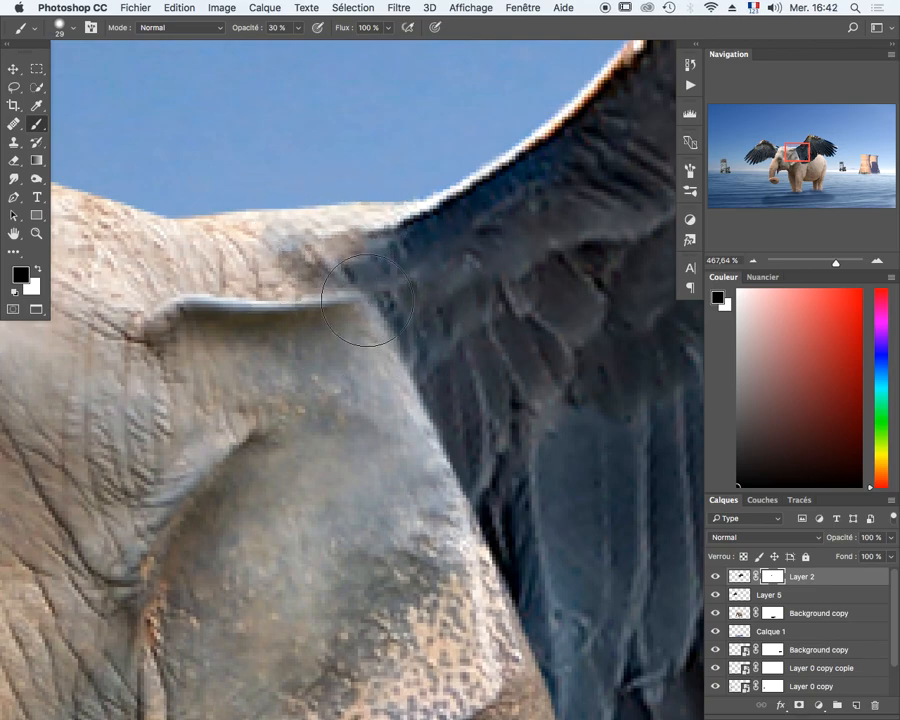
click(331, 309)
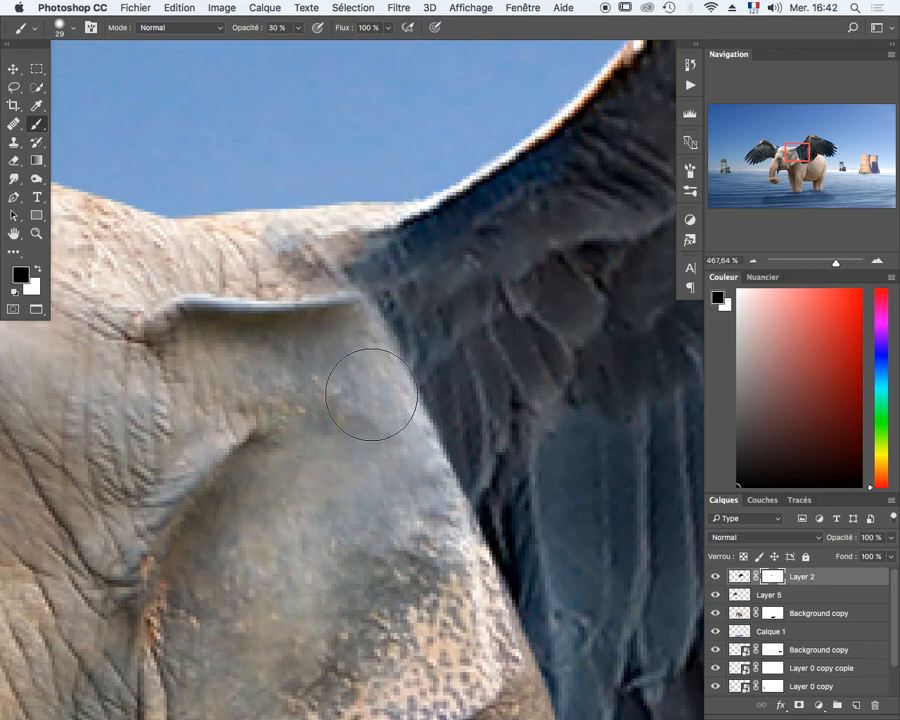
click(347, 303)
Soften the wing's edge along the back of the ear on the Layer 2 mask with the black 29 px brush.
drag(560, 575, 333, 177)
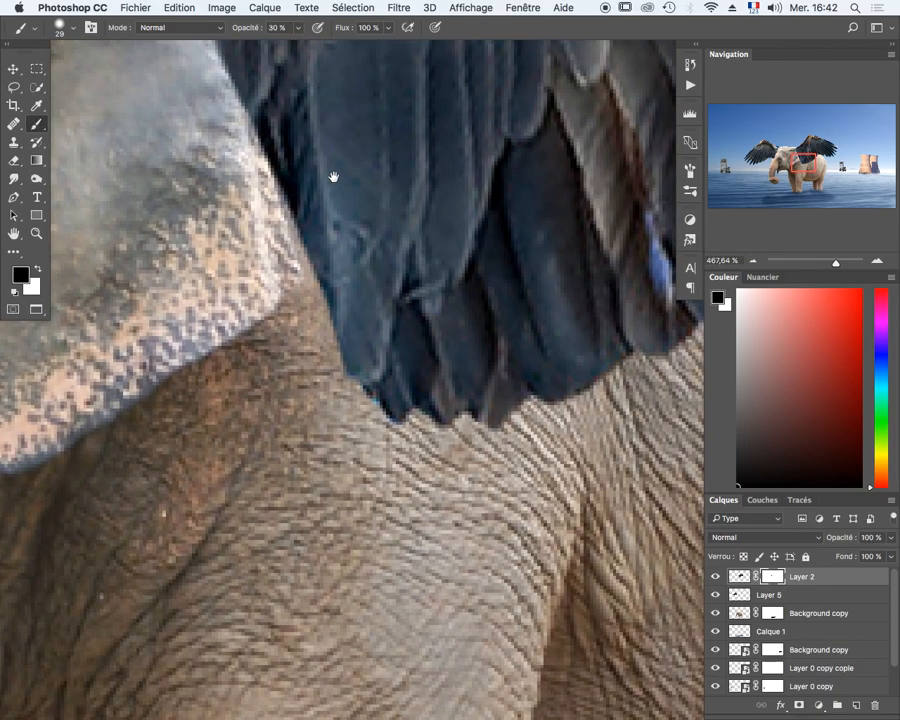
key(super+minus)
key(super+minus)
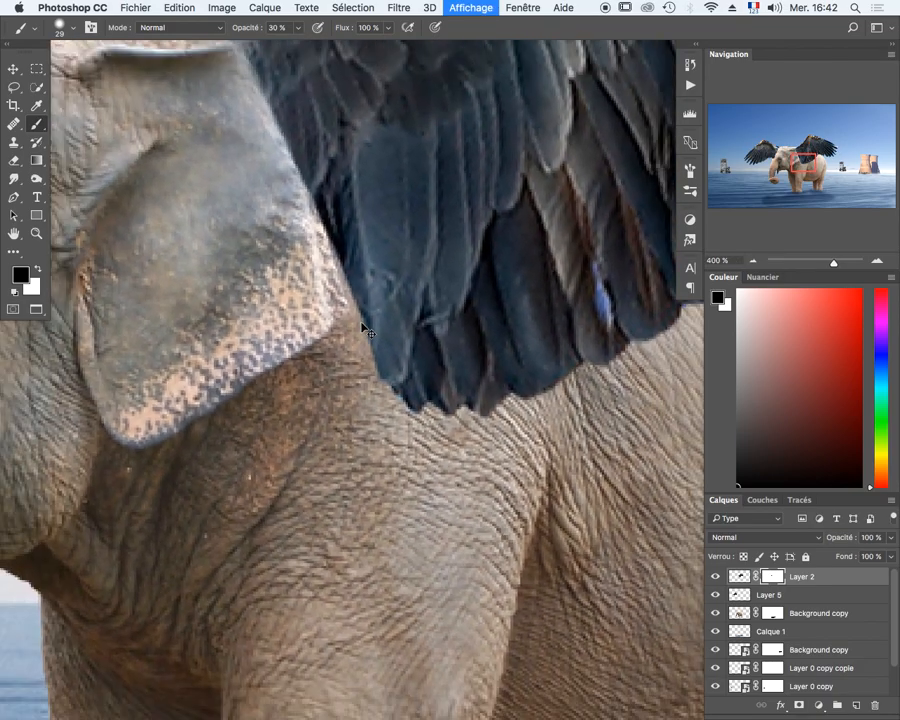
key(super+minus)
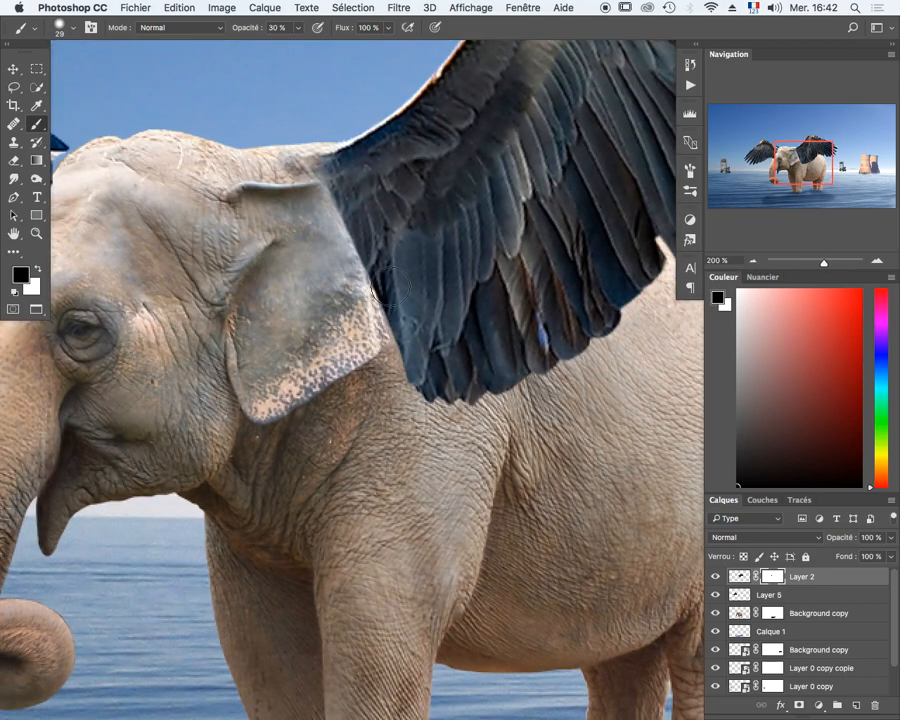
mouse_move(322, 194)
mouse_down()
mouse_move(366, 342)
mouse_move(357, 289)
mouse_move(321, 220)
mouse_move(351, 272)
mouse_up()
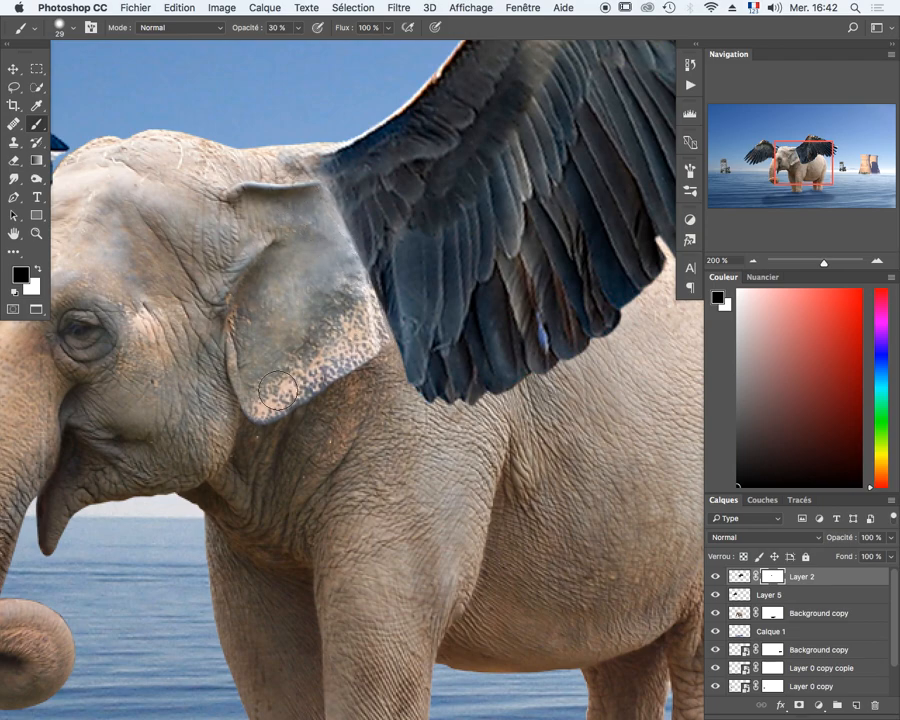
Move the Layer 5 wing closer to the elephant's head and place the elephant's Background copy layer above it.
drag(335, 357, 384, 395)
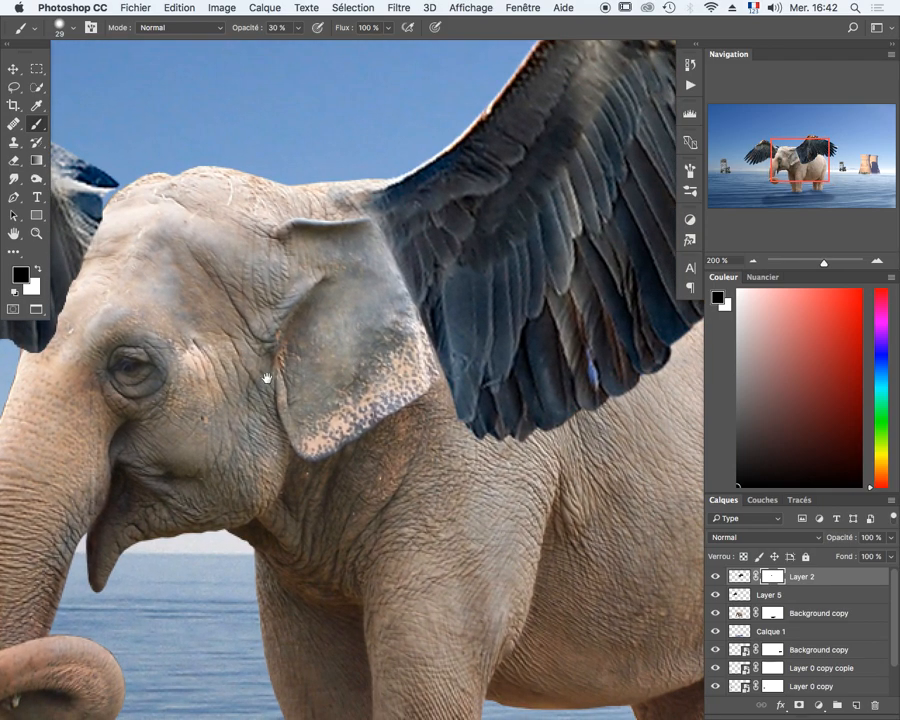
drag(290, 391, 591, 505)
key(v)
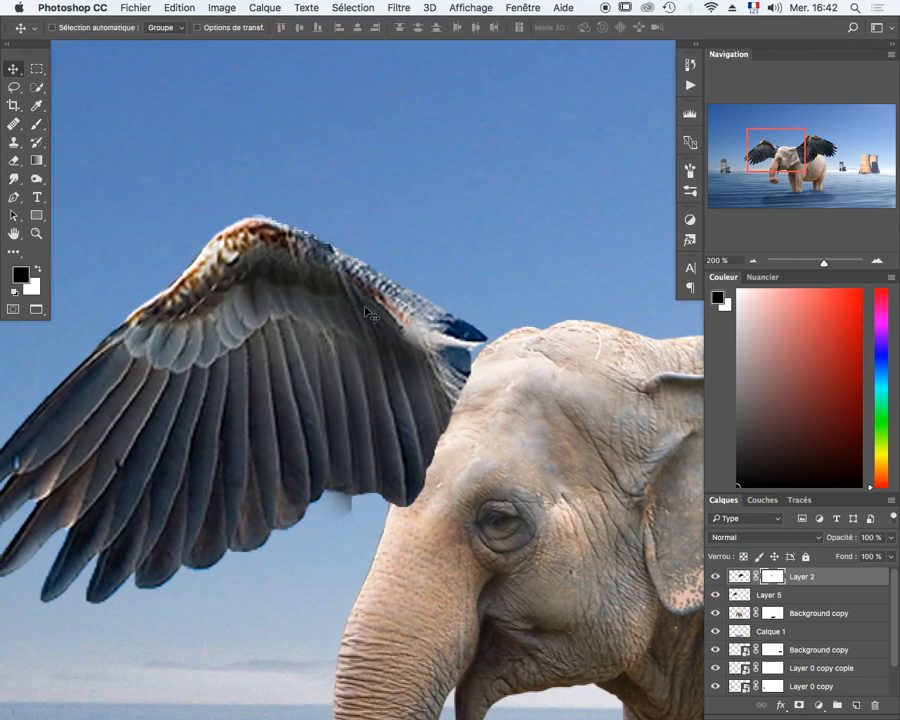
drag(363, 341, 448, 368)
key(super+minus)
key(super+minus)
drag(838, 604, 816, 622)
Raise the Layer 5 wing behind the head and rotate it 13.98° with Free Transform.
key(super+space)
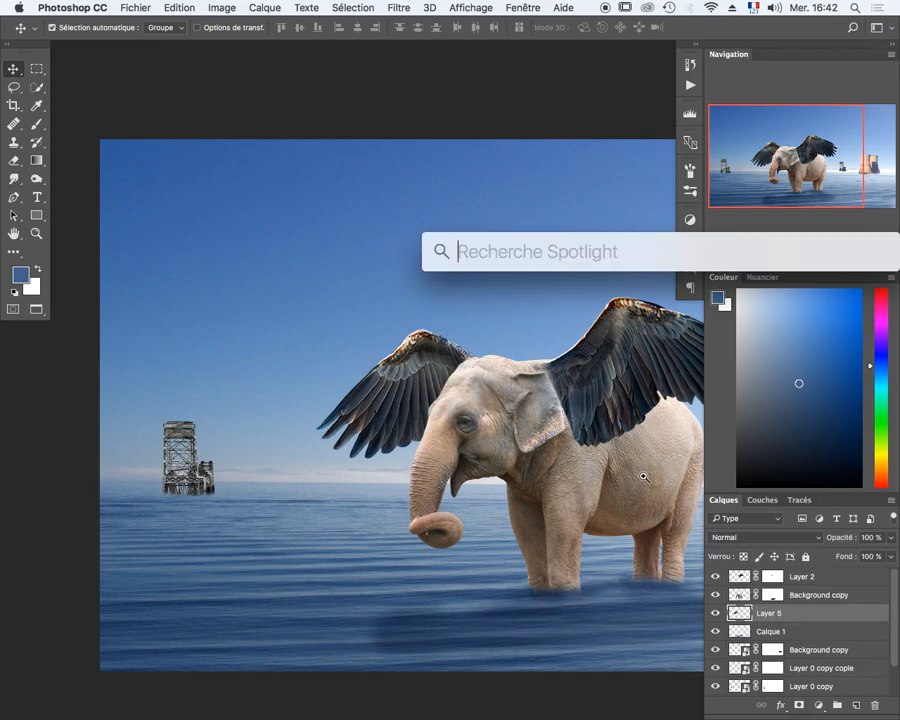
drag(552, 474, 568, 466)
drag(520, 408, 367, 479)
key(super+t)
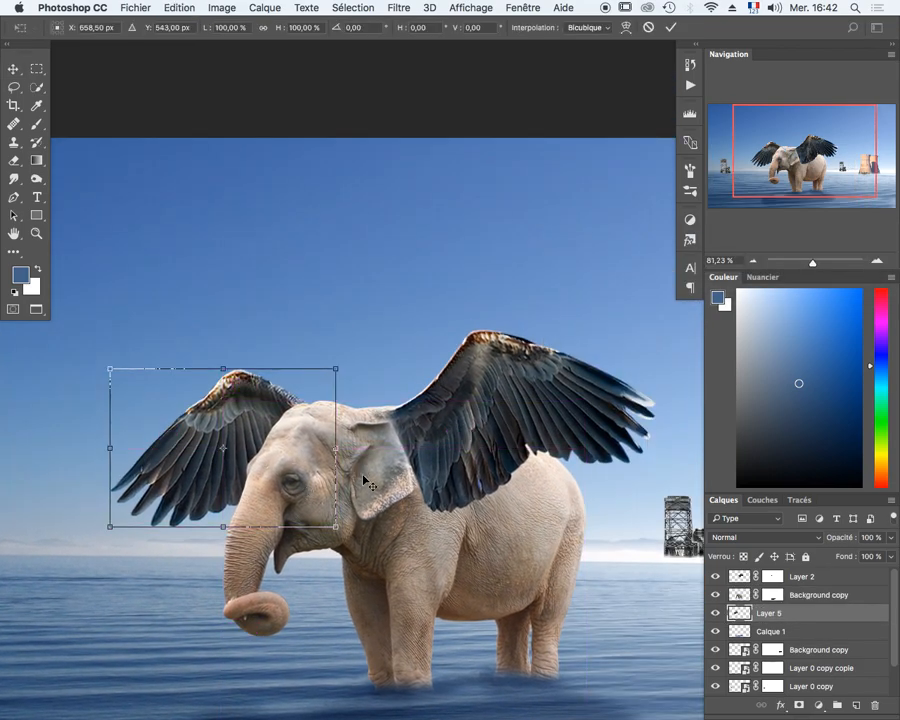
drag(136, 287, 151, 277)
drag(151, 378, 212, 372)
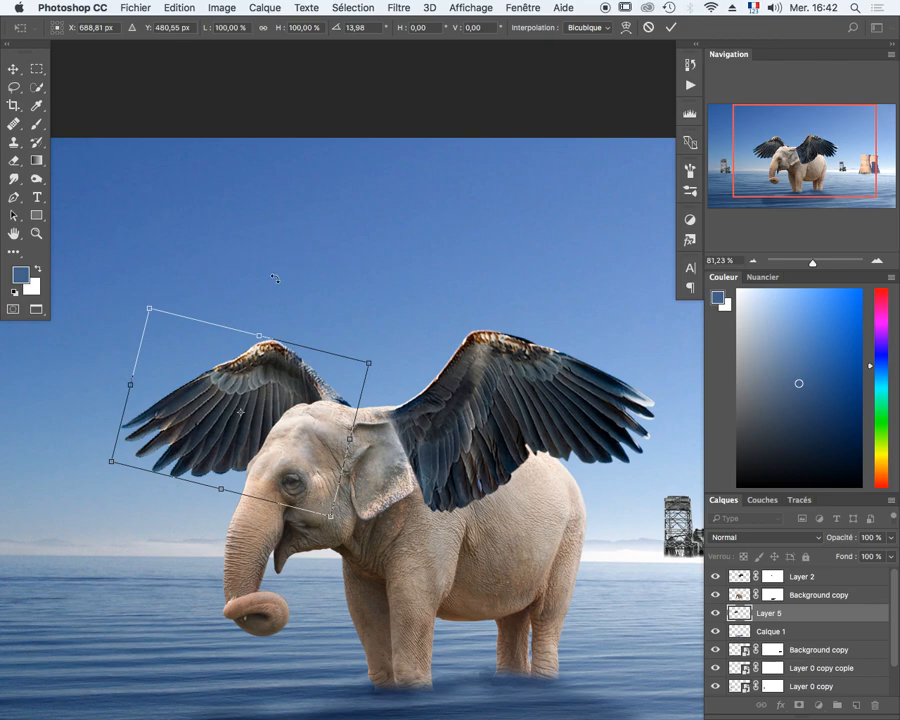
drag(150, 311, 133, 350)
key(super+z)
key(Return)
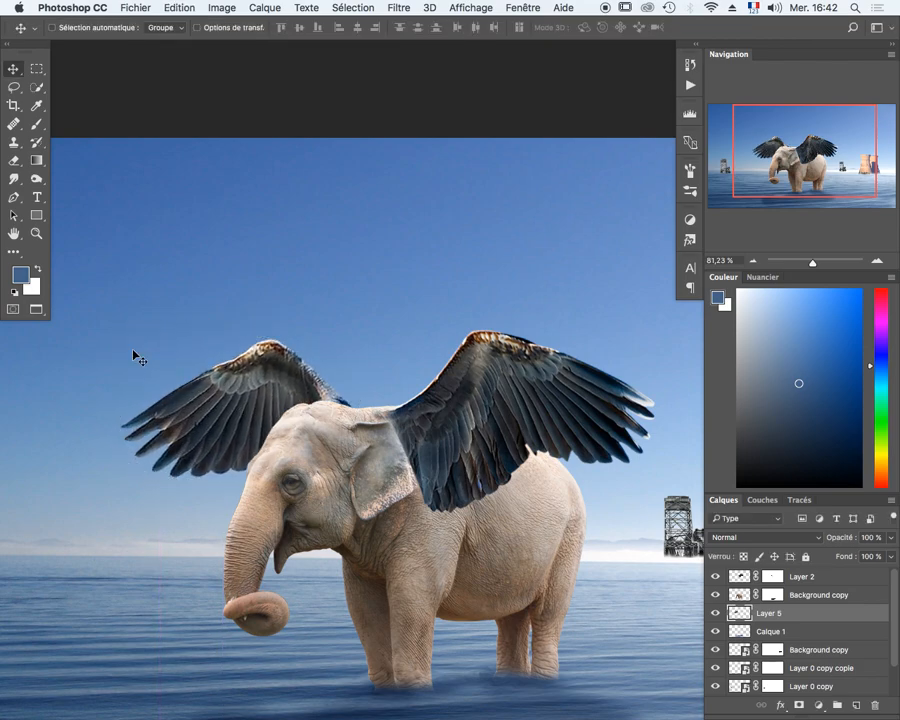
Add a new empty layer between the elephant's Background copy and the Layer 2 wing.
click(816, 595)
key(super+space)
drag(368, 472, 450, 464)
click(714, 597)
click(714, 597)
scroll(363, 434, up, 3)
scroll(363, 434, right, 3)
drag(393, 505, 404, 486)
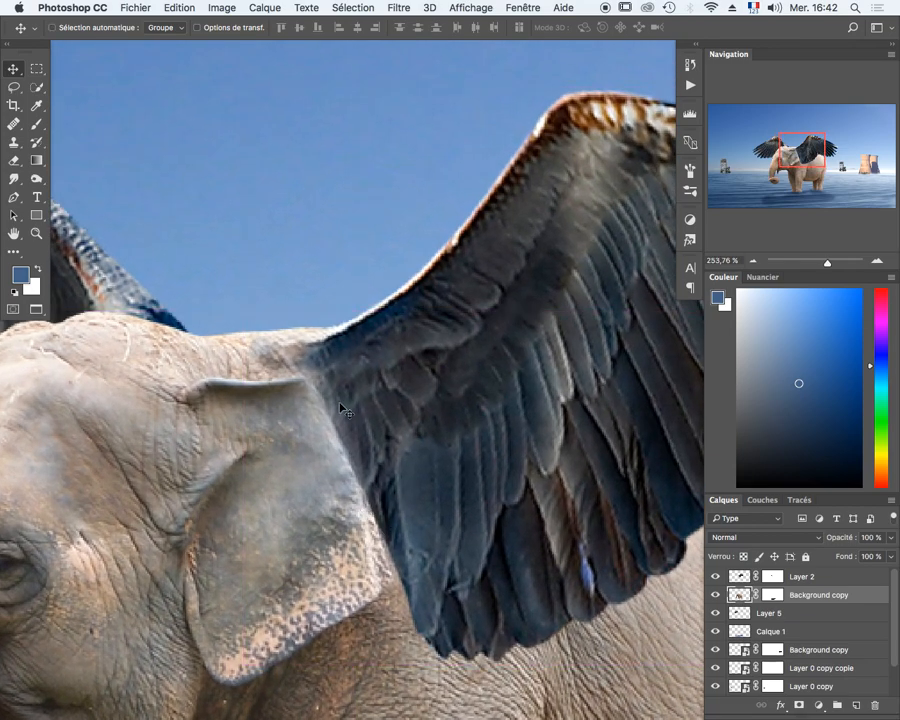
scroll(407, 565, down, 3)
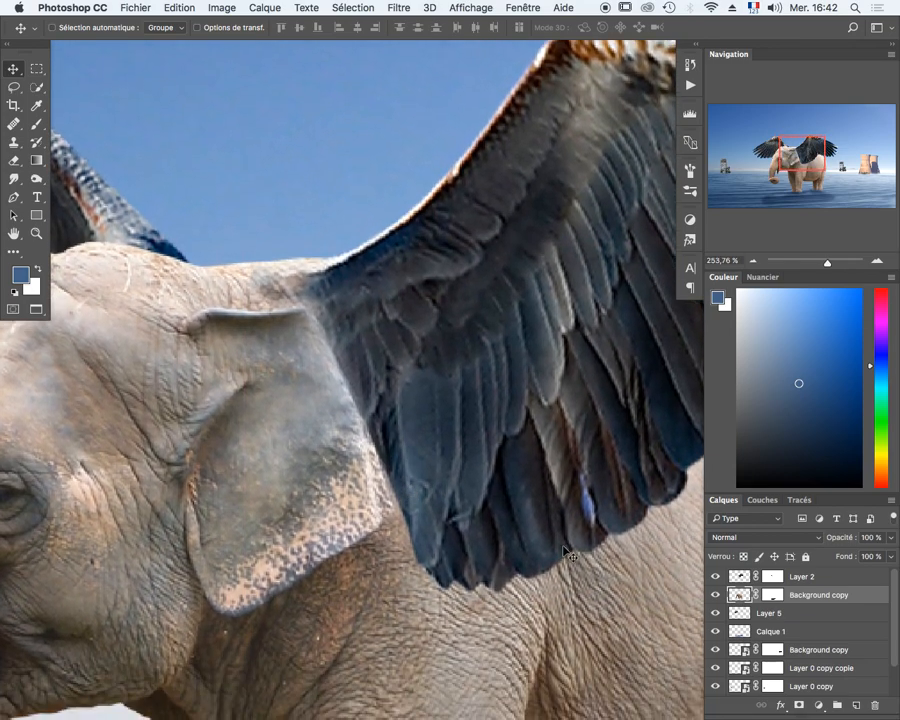
click(856, 706)
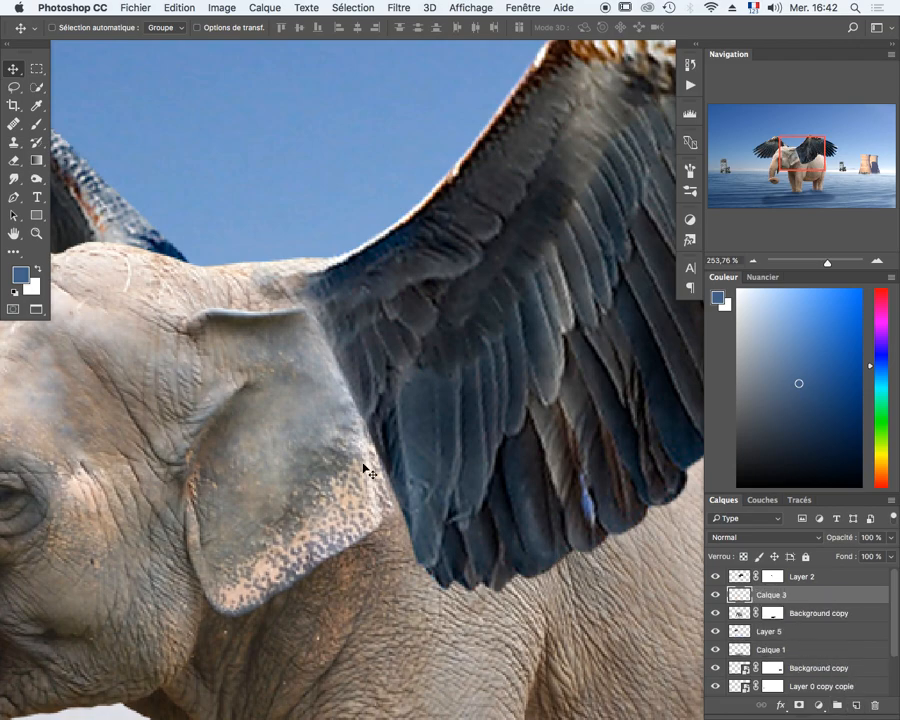
Paint a shadow along the ear and wing root in dark brown sampled from the skin at 40 % opacity, with the layer set to Produit.
click(36, 123)
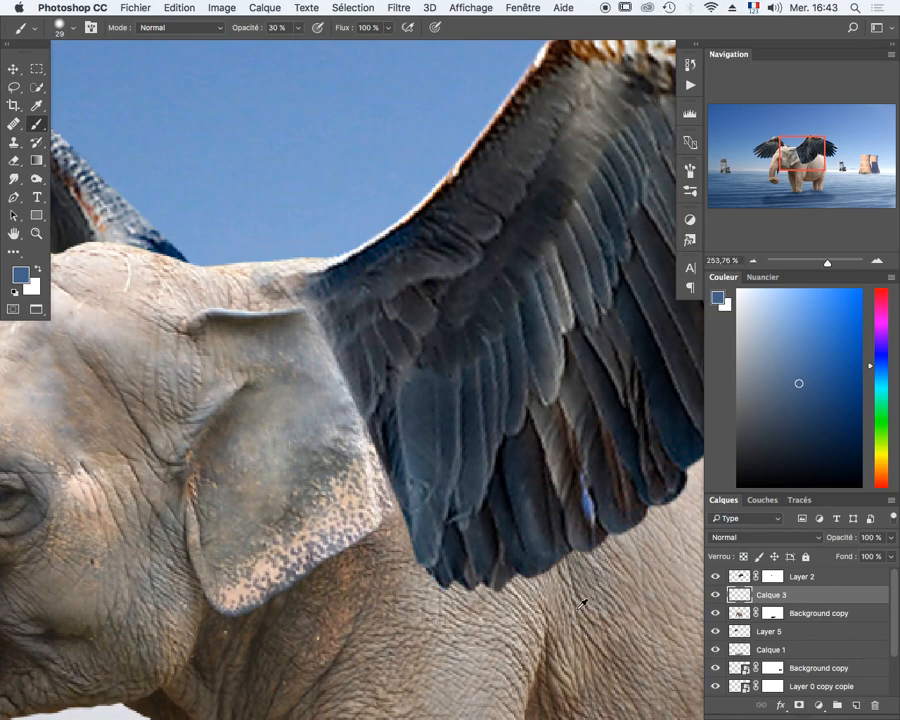
alt+click(363, 611)
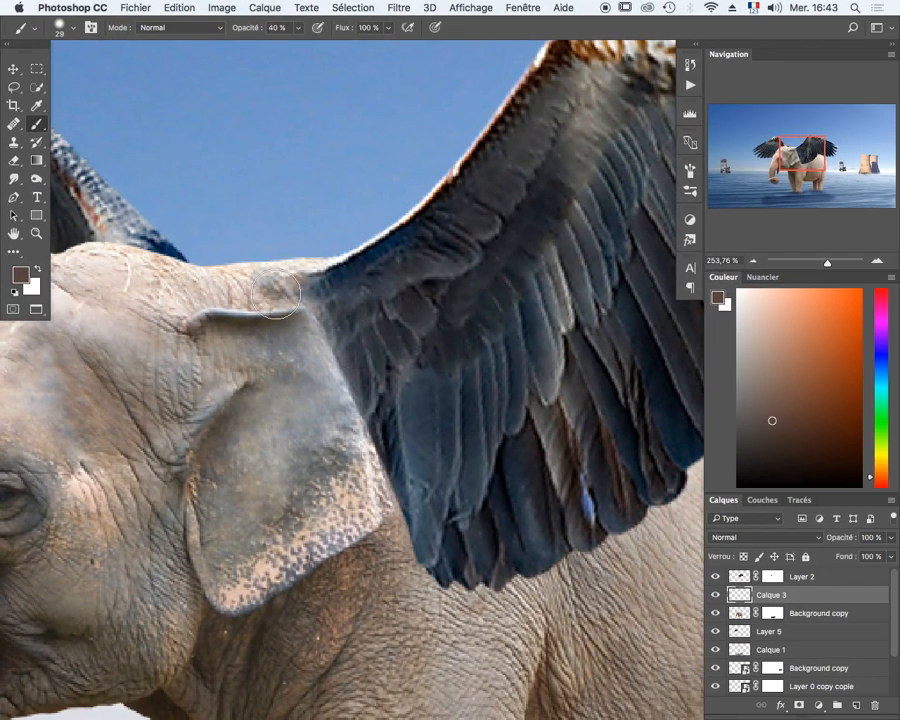
drag(360, 382, 353, 356)
mouse_move(301, 331)
mouse_down()
mouse_move(347, 439)
mouse_move(304, 326)
mouse_move(350, 417)
mouse_move(374, 519)
mouse_move(374, 471)
mouse_move(350, 403)
mouse_move(386, 529)
mouse_up()
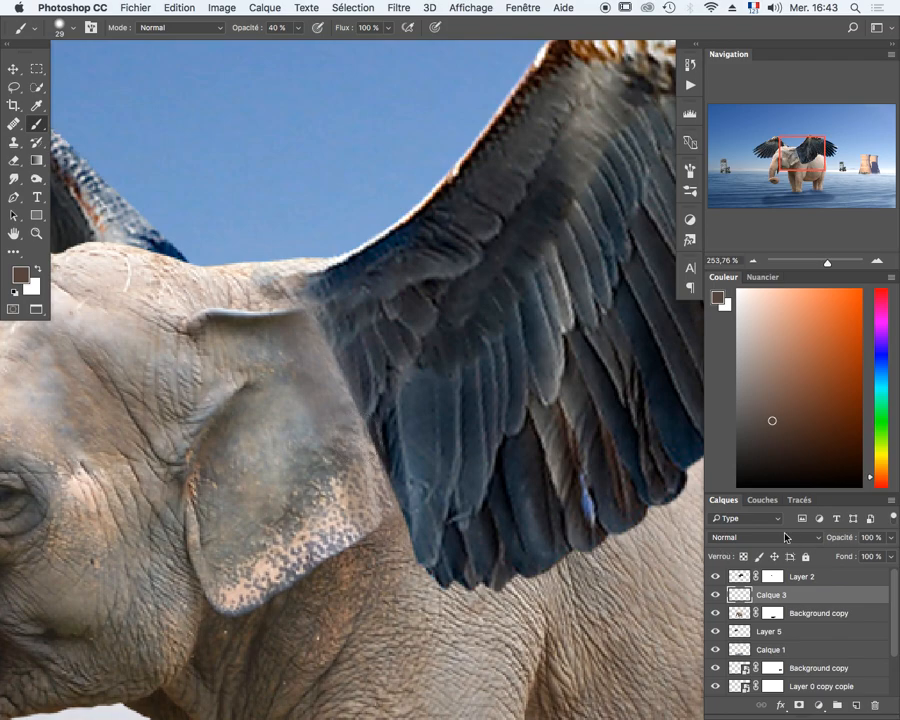
click(755, 537)
click(724, 569)
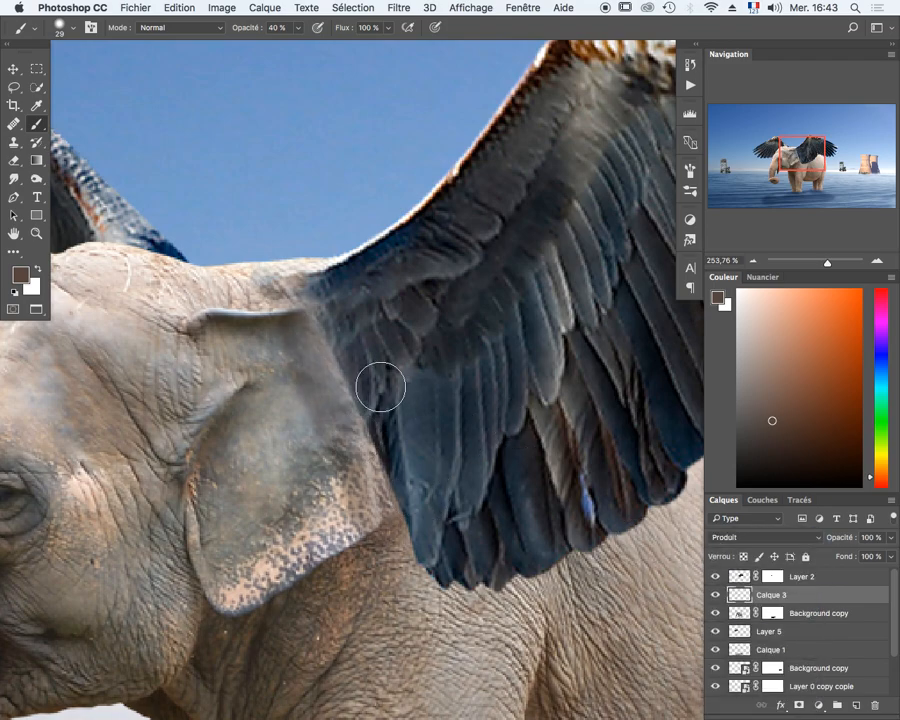
Erase the shadow spilling over the ear with a 16 px eraser, and compare the image with Calque 3 hidden and shown.
click(12, 162)
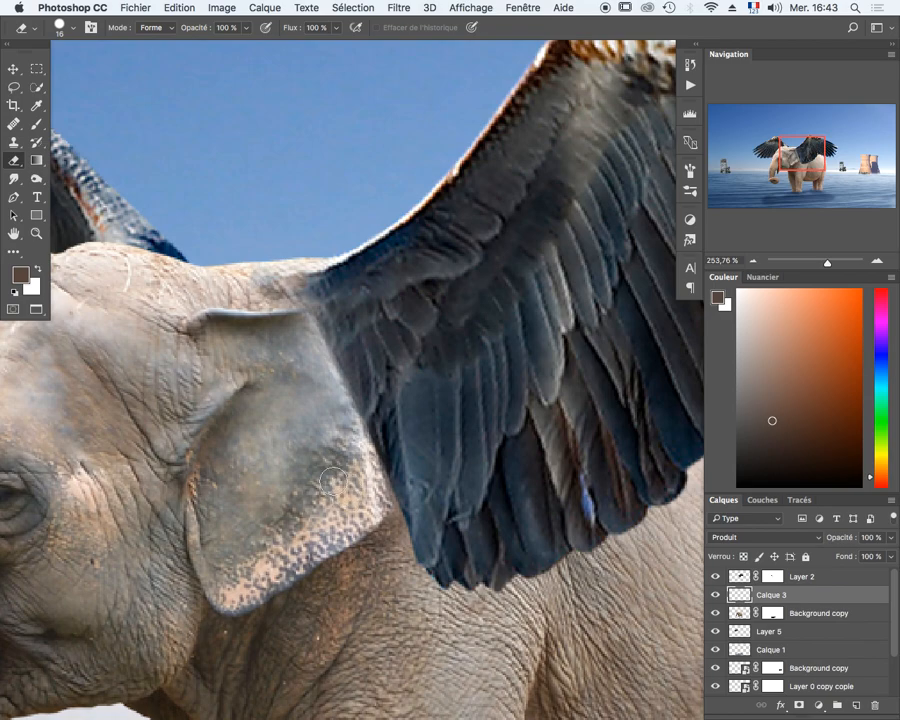
click(717, 596)
click(716, 596)
click(716, 596)
click(716, 596)
Paint a brown shadow on the elephant's body beneath the wing's lower feathers with a 29 px brush at 56 % opacity.
click(36, 123)
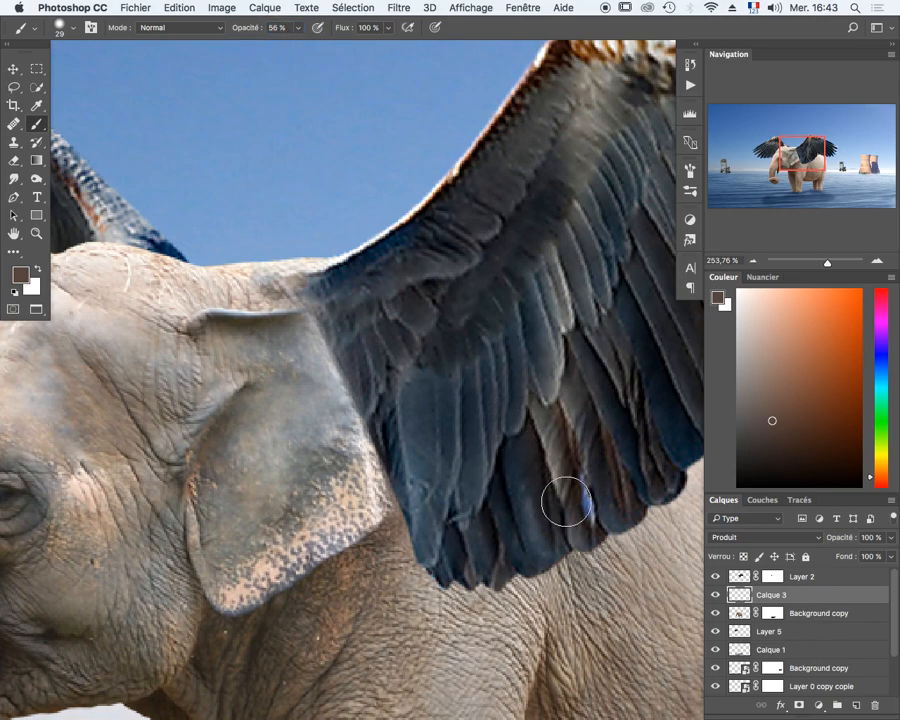
drag(547, 517, 386, 482)
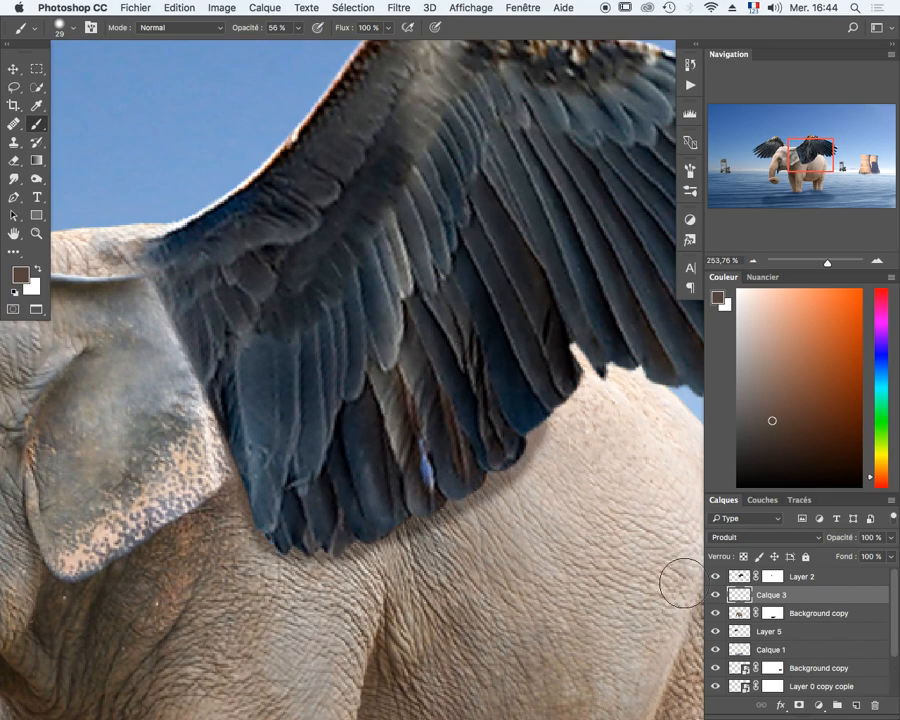
scroll(482, 400, down, 5)
scroll(482, 400, right, 3)
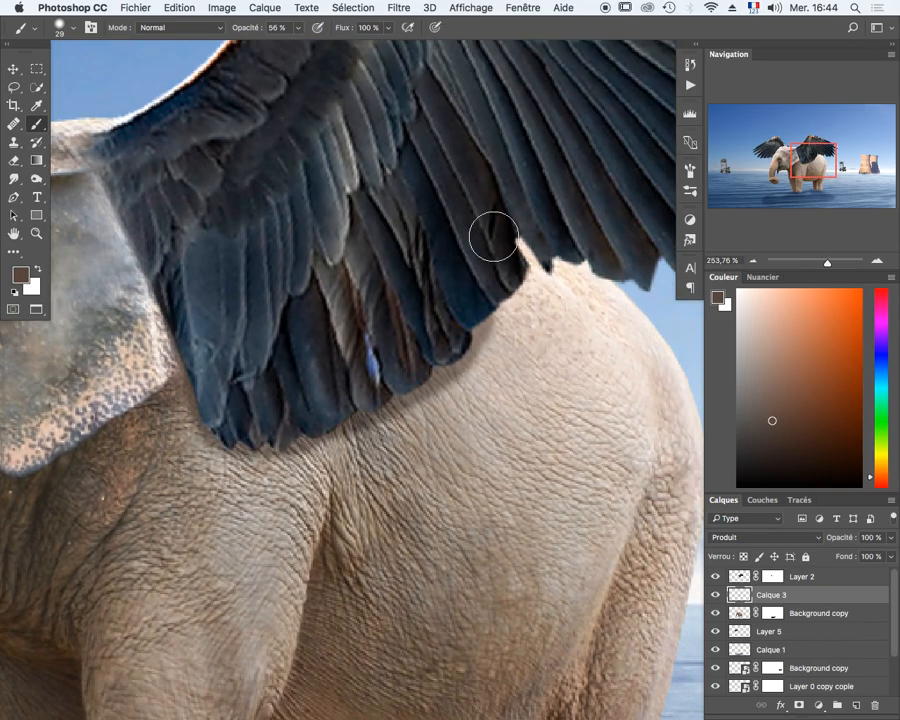
Extend the wing's shadow across the elephant's back and flank with a 59 px brush at reduced hardness.
key(super+1)
drag(487, 476, 500, 510)
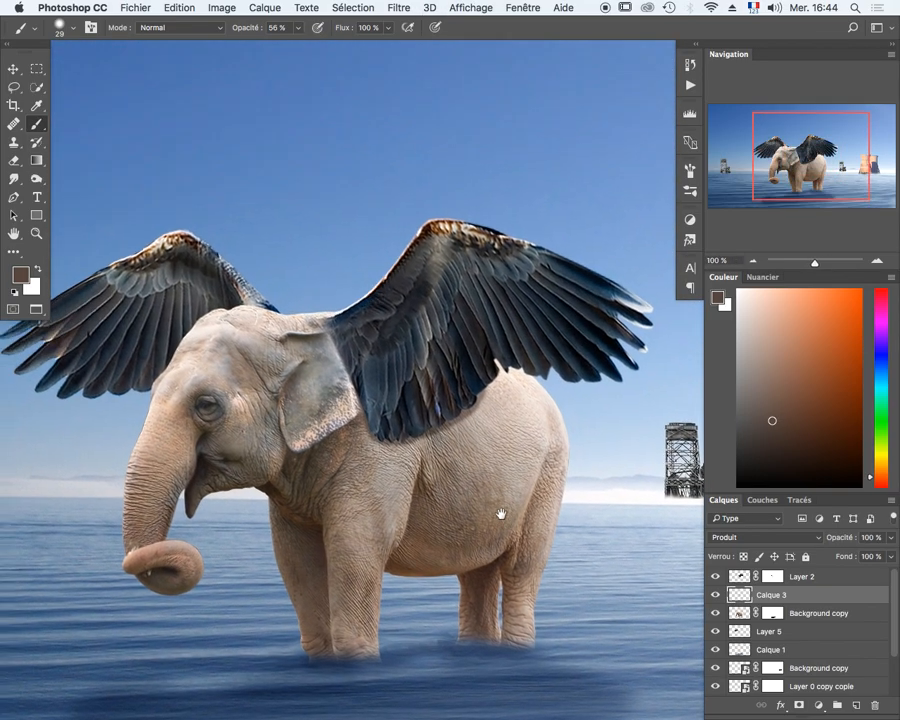
right_click(519, 453)
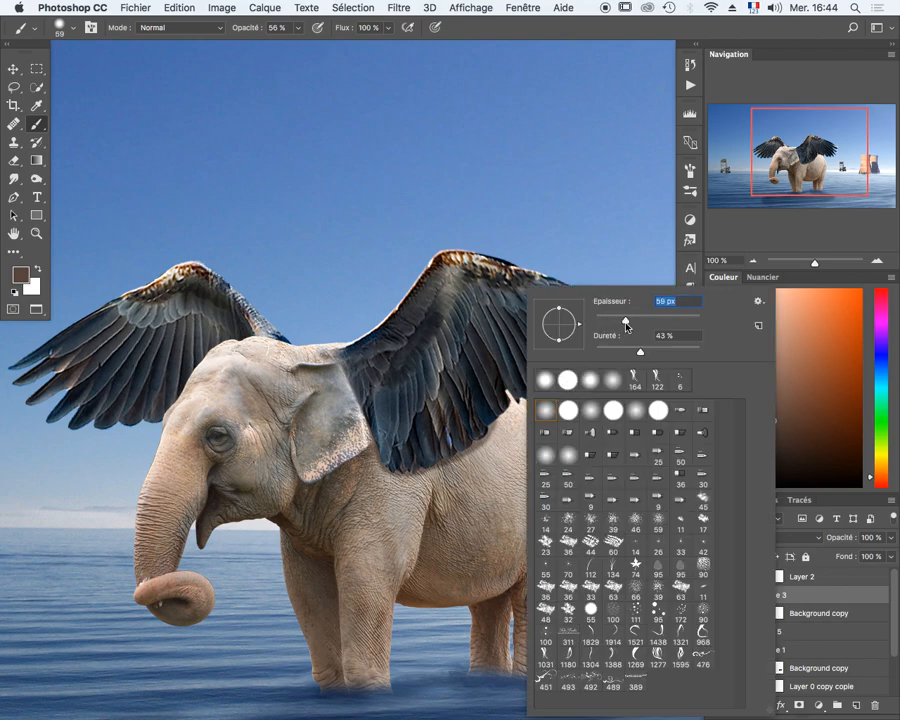
key(Return)
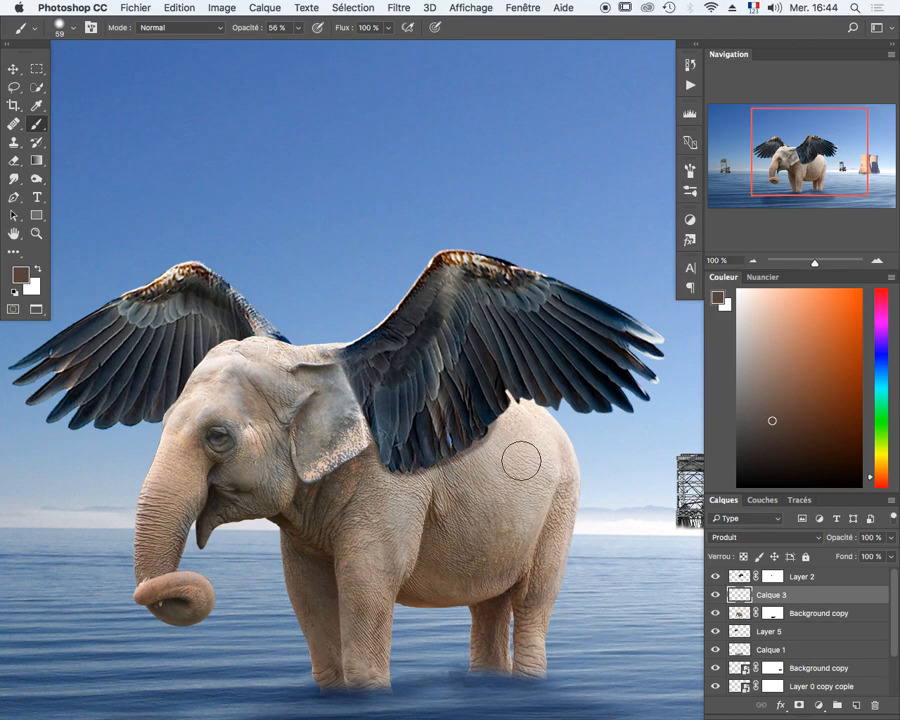
right_click(480, 412)
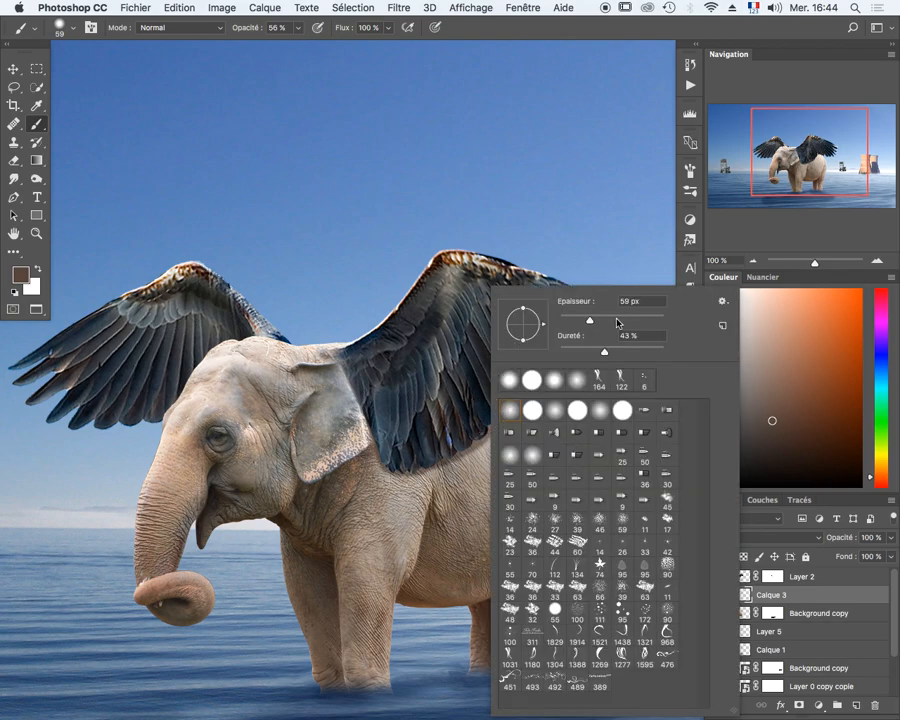
drag(603, 352, 556, 353)
click(508, 20)
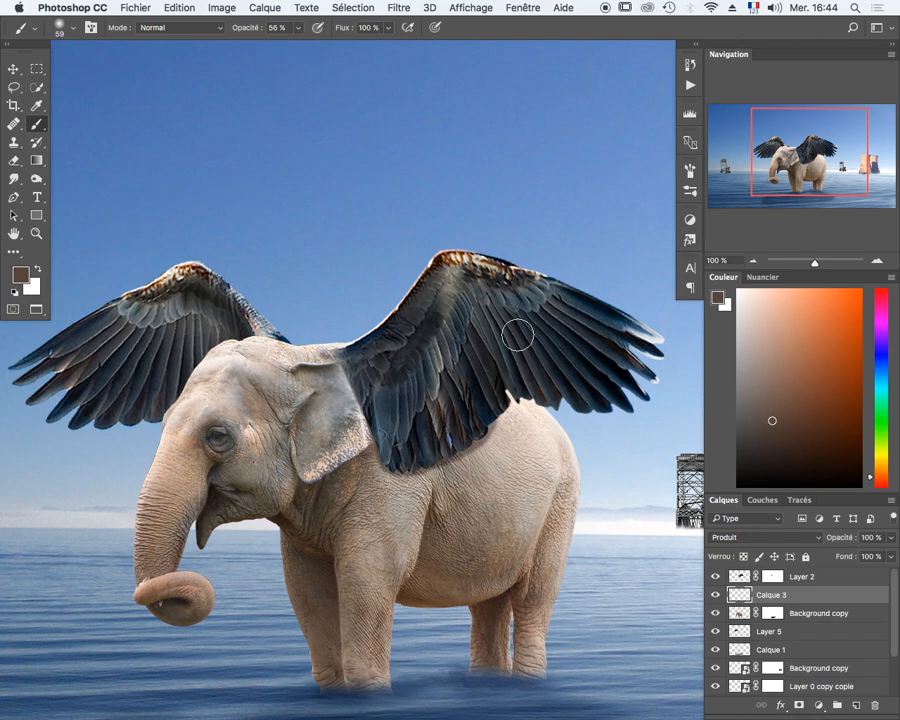
mouse_move(500, 391)
mouse_down()
mouse_move(511, 427)
mouse_move(484, 453)
mouse_move(441, 468)
mouse_move(489, 430)
mouse_up()
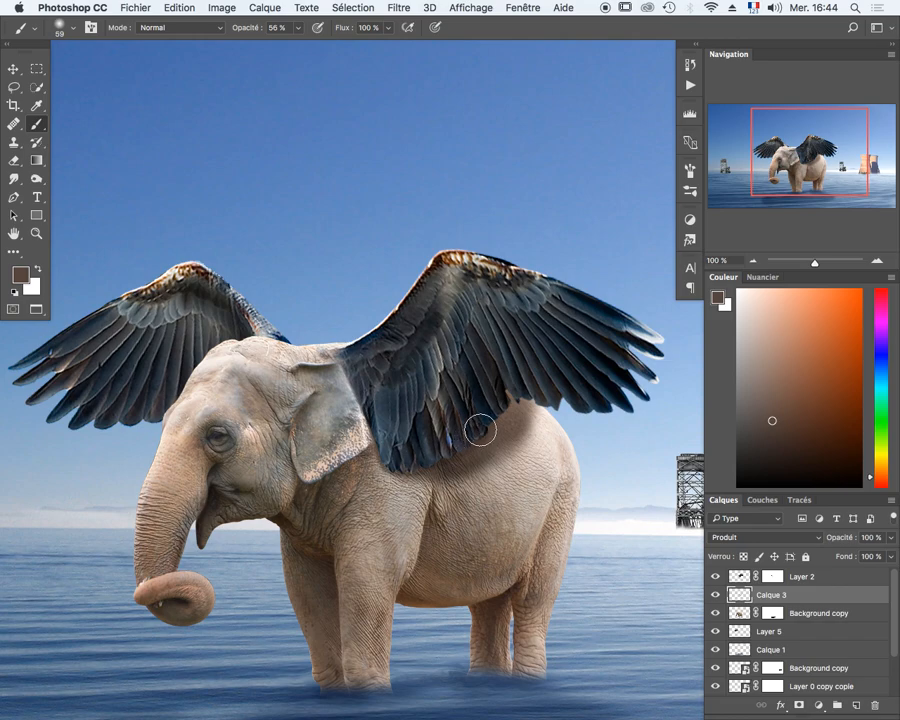
Soften the outer edge of the wing's shadow on the elephant's back with a 140 px eraser at 100 % opacity.
drag(537, 444, 543, 556)
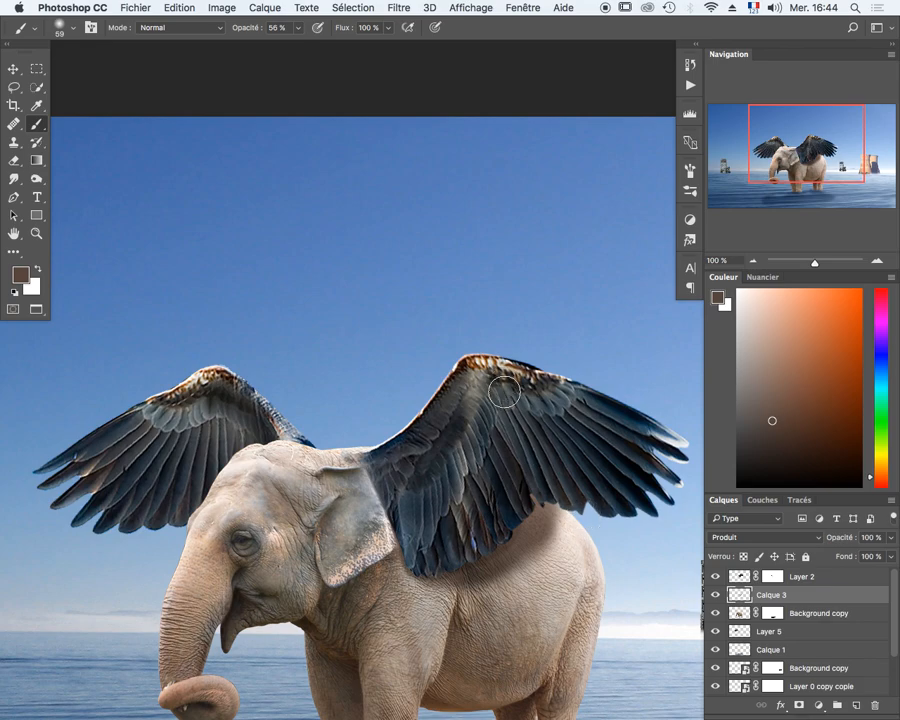
drag(505, 393, 503, 392)
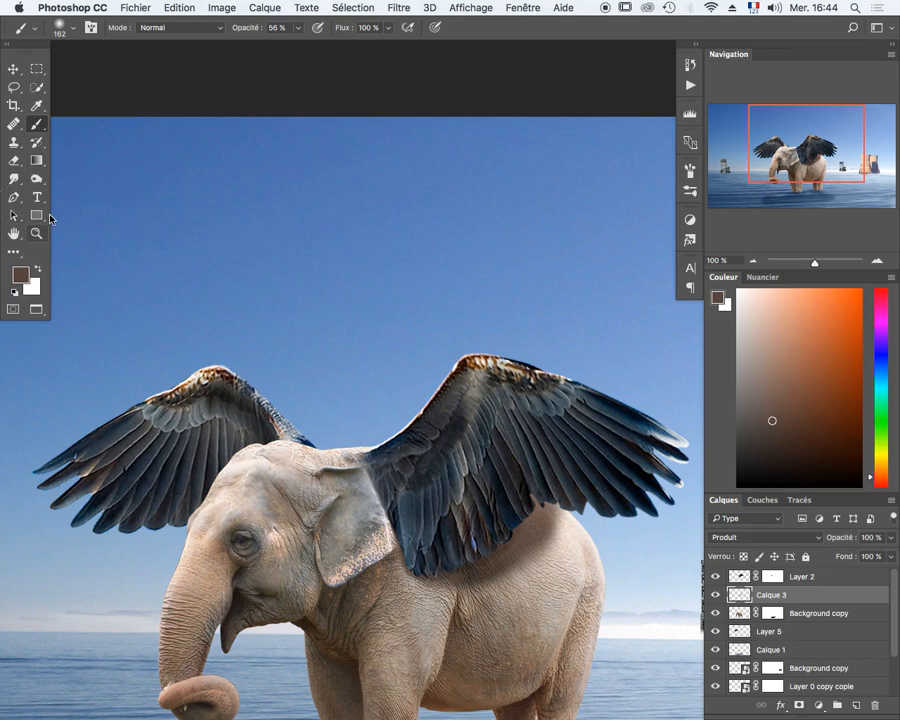
click(14, 160)
mouse_move(389, 291)
mouse_down()
mouse_move(436, 296)
mouse_move(419, 263)
mouse_move(418, 216)
mouse_up()
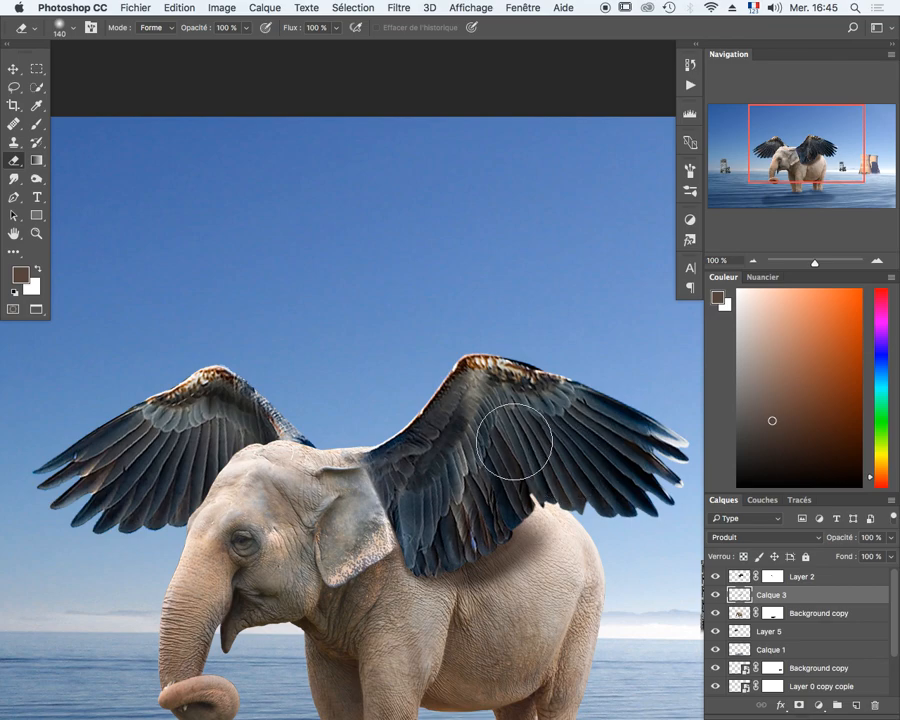
drag(603, 508, 548, 353)
drag(467, 378, 445, 322)
drag(488, 398, 459, 384)
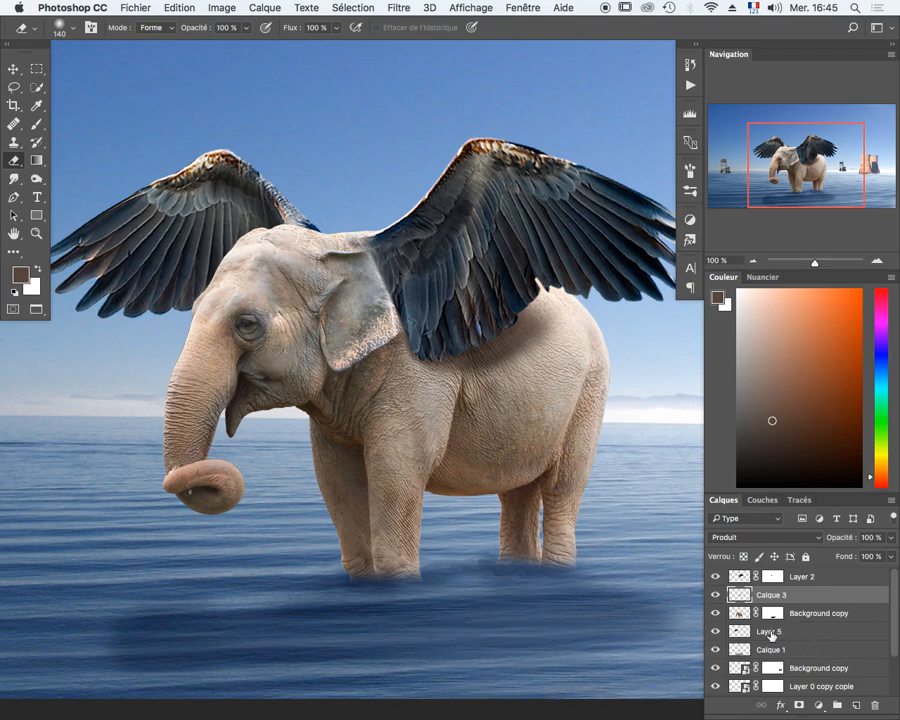
Compare the image with Calque 1 hidden and shown, and clear that layer's entire painted water shadow.
click(715, 650)
click(715, 650)
click(818, 652)
key(super+a)
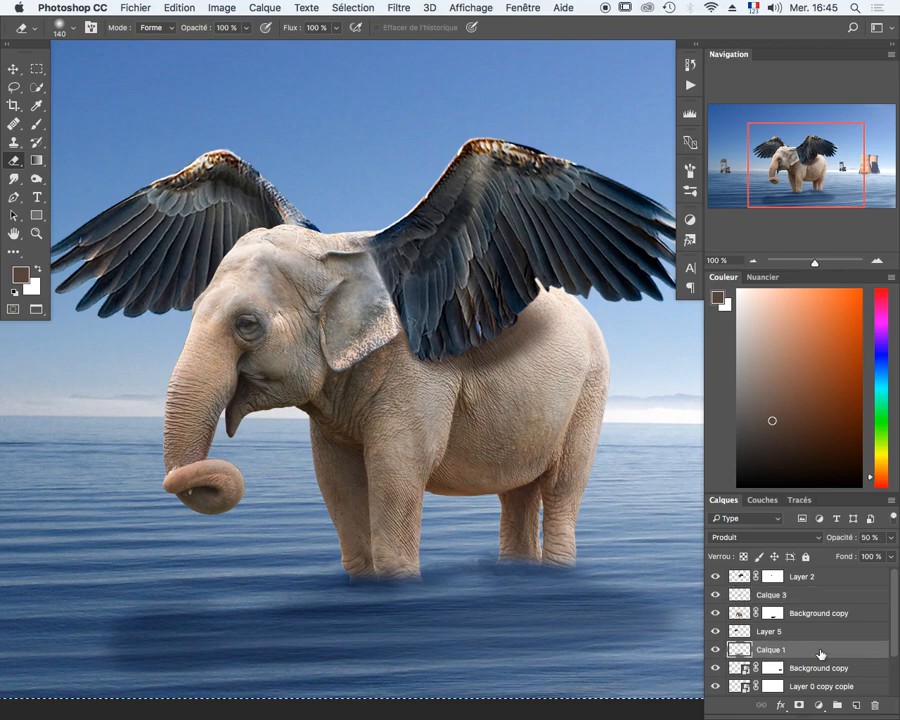
key(Delete)
key(super+minus)
key(super+minus)
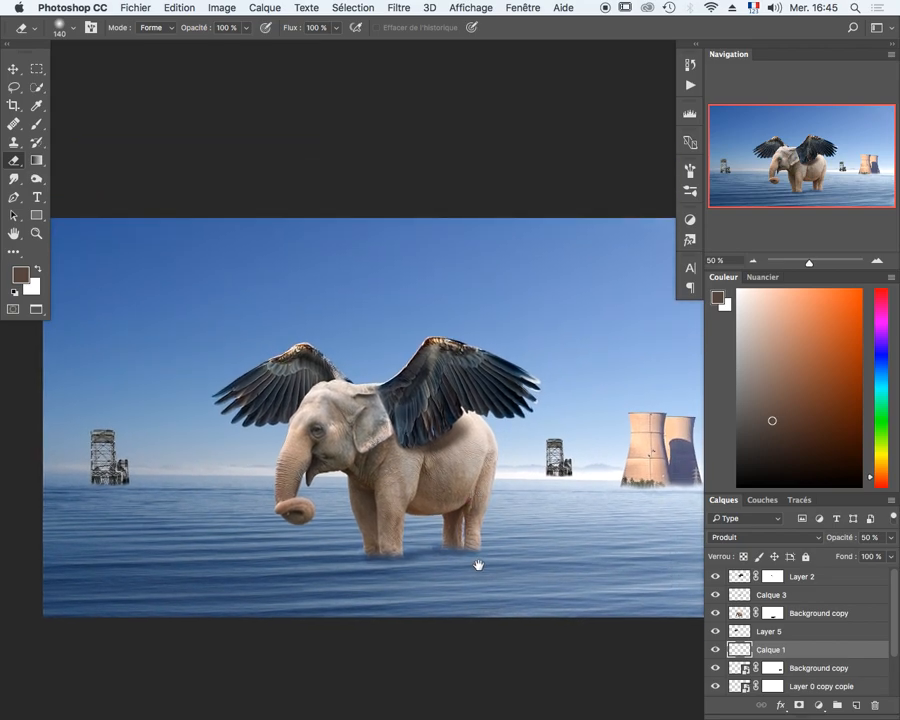
Stamp the visible elephant and wings into Calque 1 with the sea, tower and background layers hidden, and show those layers again.
click(14, 69)
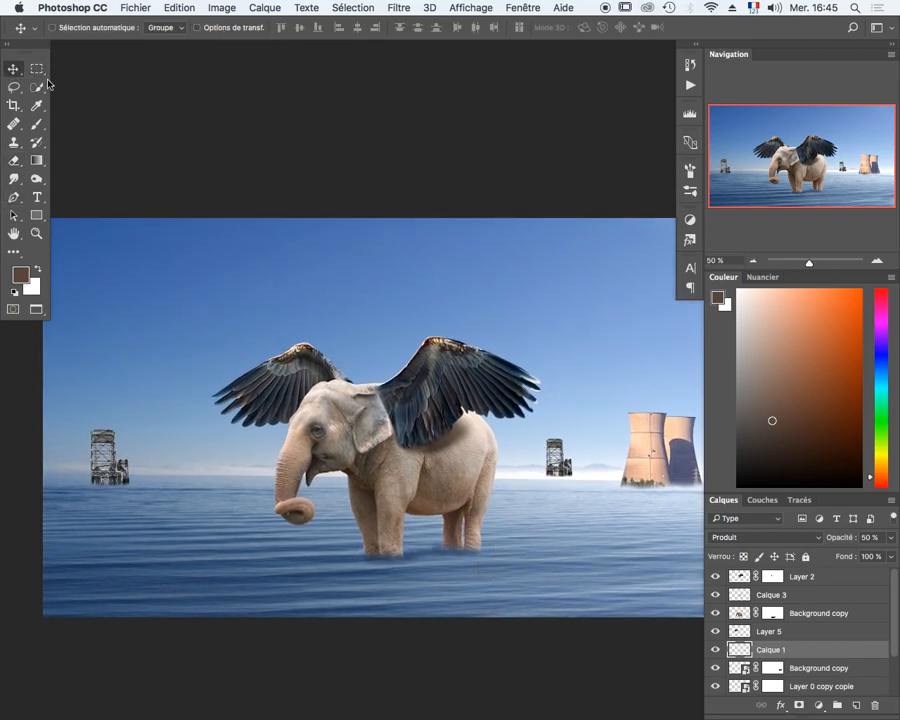
drag(715, 667, 714, 702)
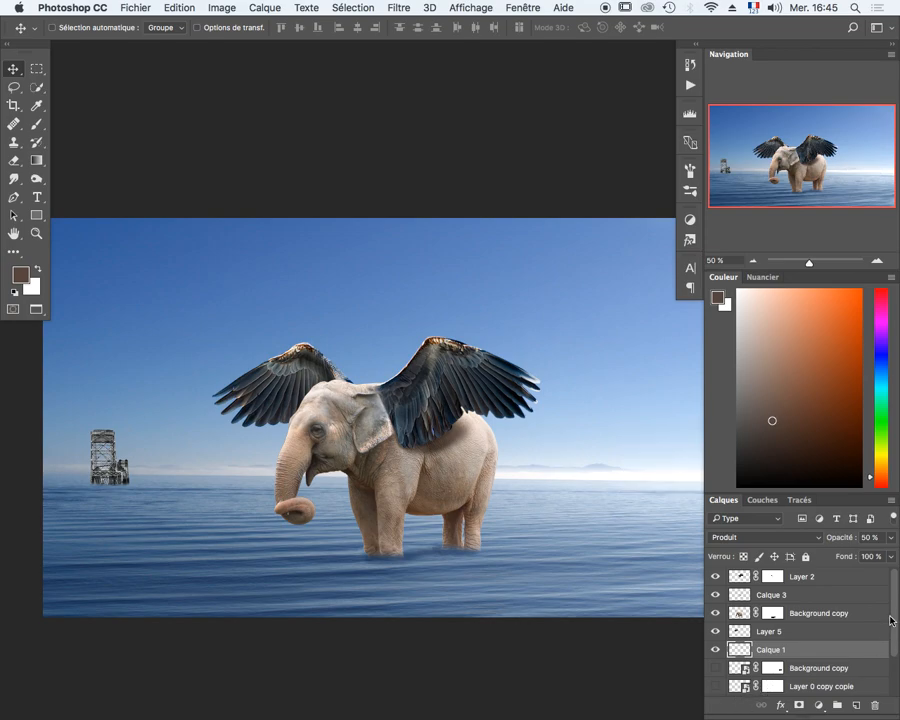
drag(890, 620, 892, 697)
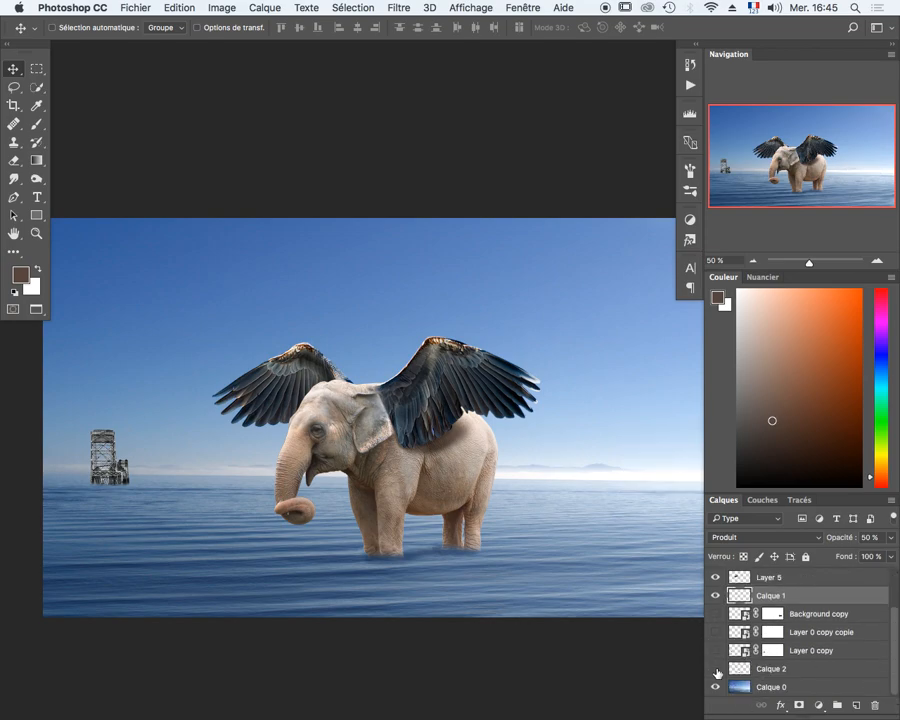
drag(716, 667, 715, 688)
scroll(895, 655, up, 3)
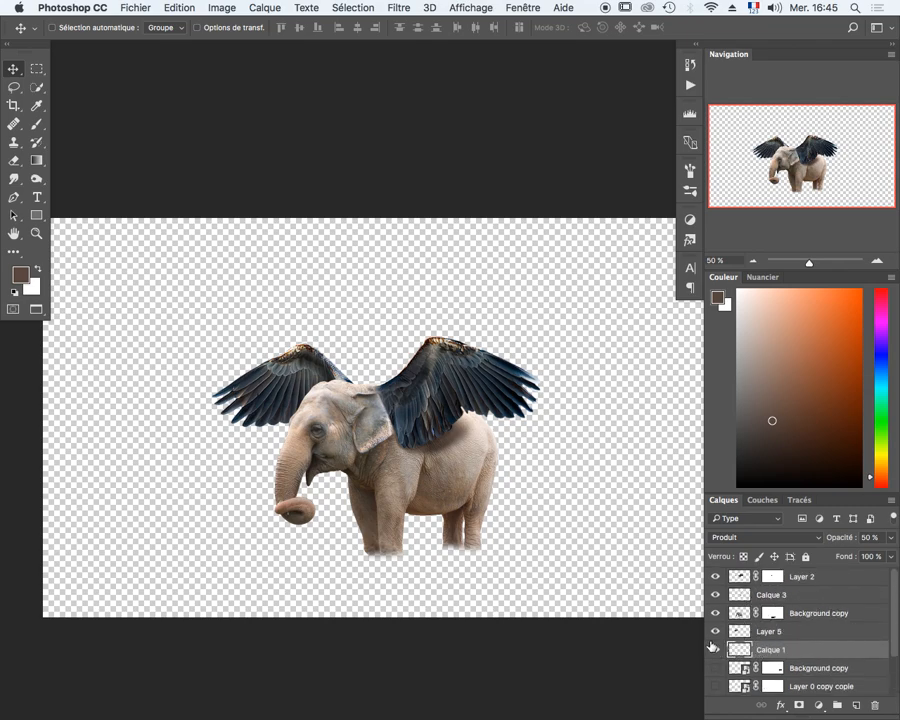
key(alt+shift+super+e)
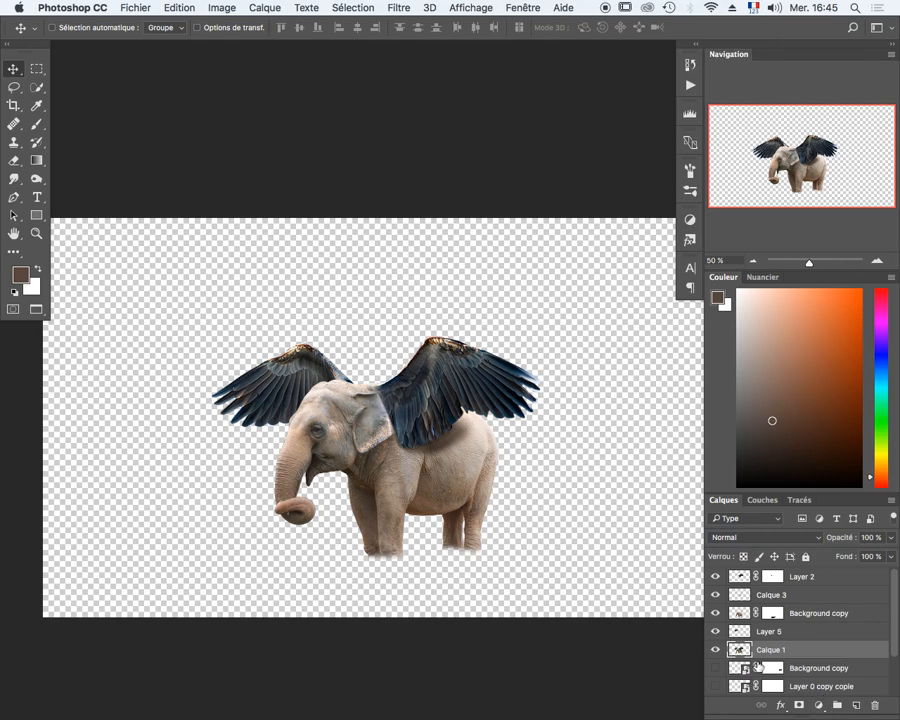
drag(715, 671, 688, 671)
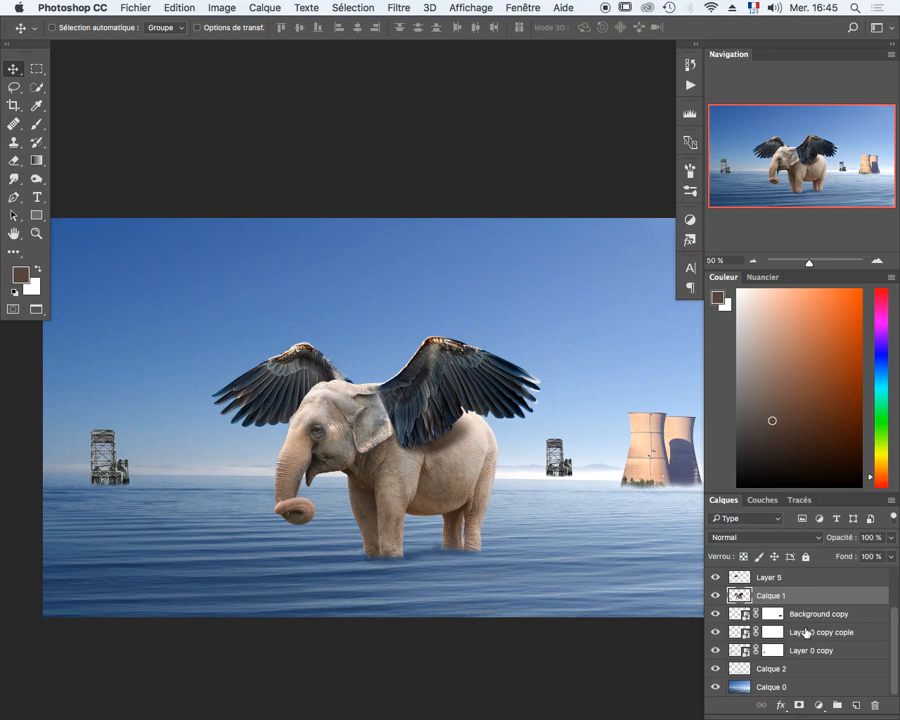
scroll(760, 629, up, 1)
Free-transform Calque 1's elephant copy to about 82 % width, flipped vertically beneath the feet at about 24 % height and slanted about 31°.
key(super+t)
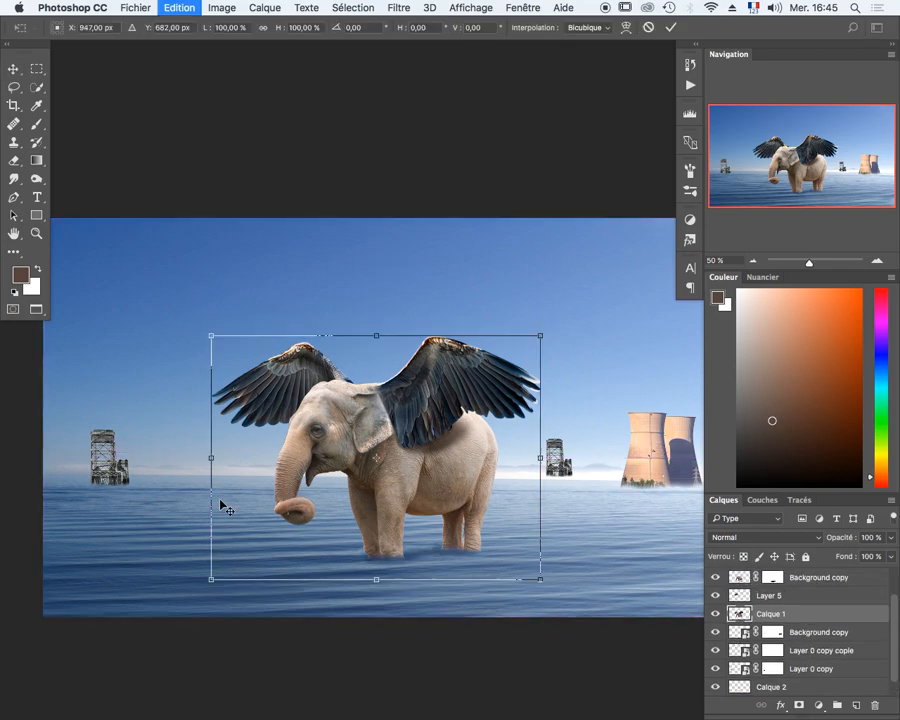
right_click(419, 471)
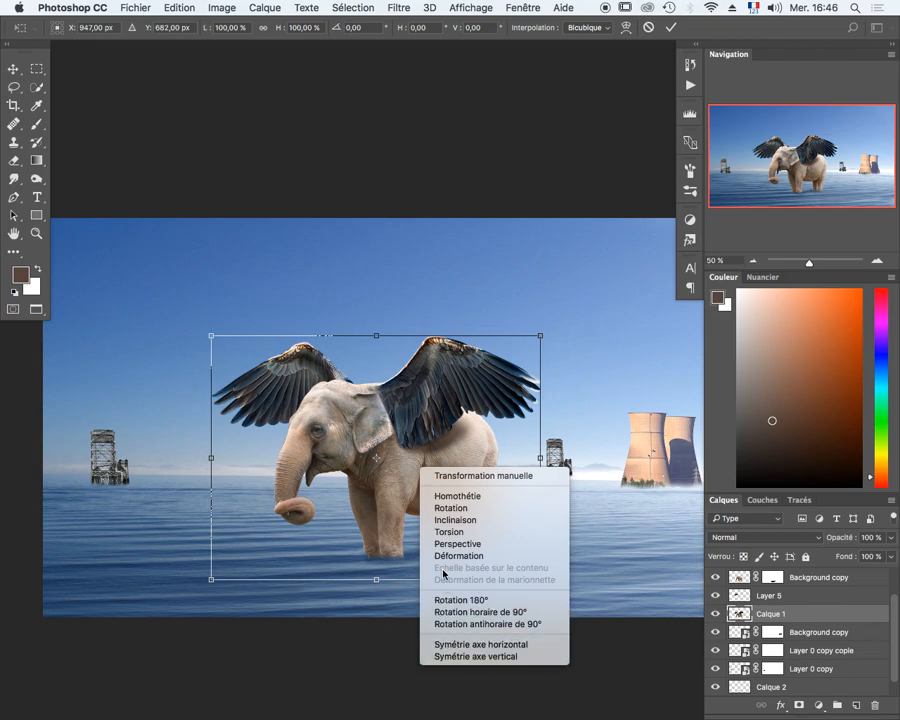
click(404, 464)
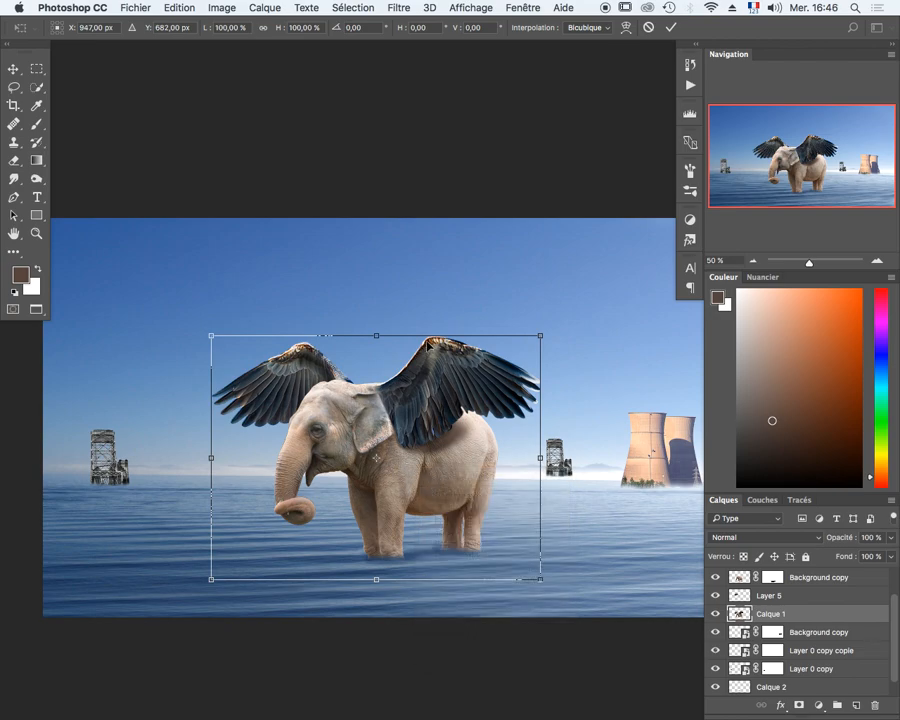
drag(536, 339, 510, 358)
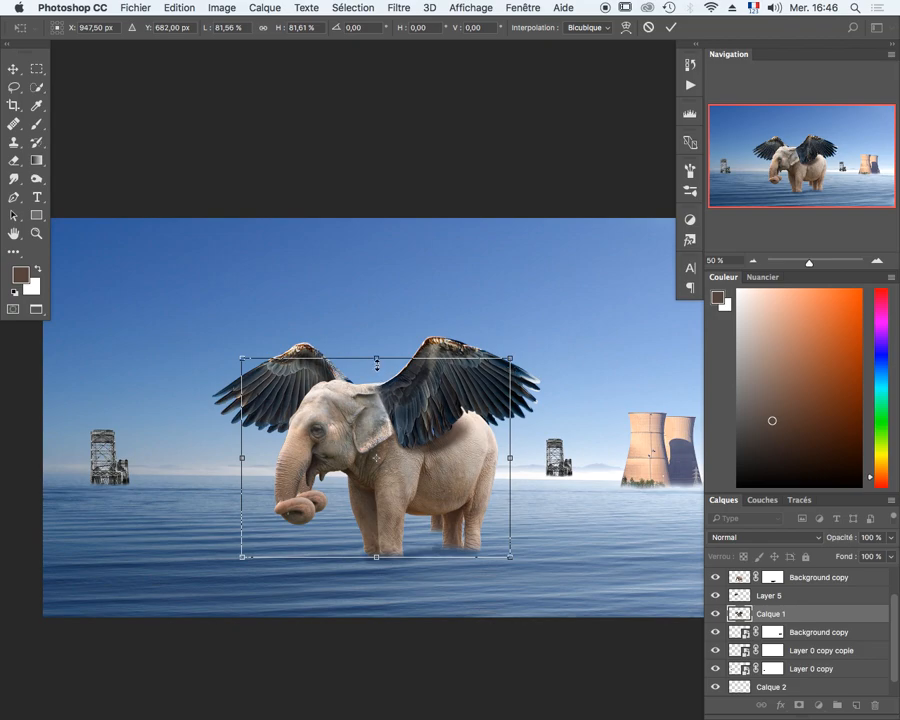
drag(376, 360, 410, 596)
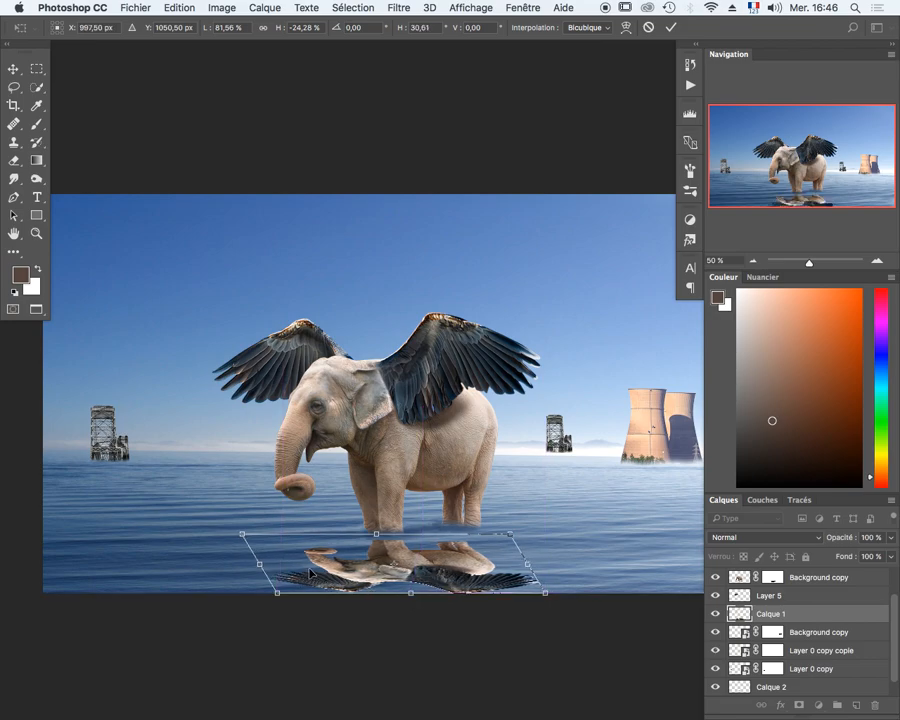
Distort the flipped elephant copy into a trapezoid widening toward the viewer, about 141 % wide and 38 % high, and apply the transform.
mouse_move(242, 536)
mouse_down()
mouse_move(276, 536)
mouse_move(252, 535)
mouse_up()
drag(430, 556, 414, 616)
drag(297, 617, 218, 616)
drag(457, 555, 484, 558)
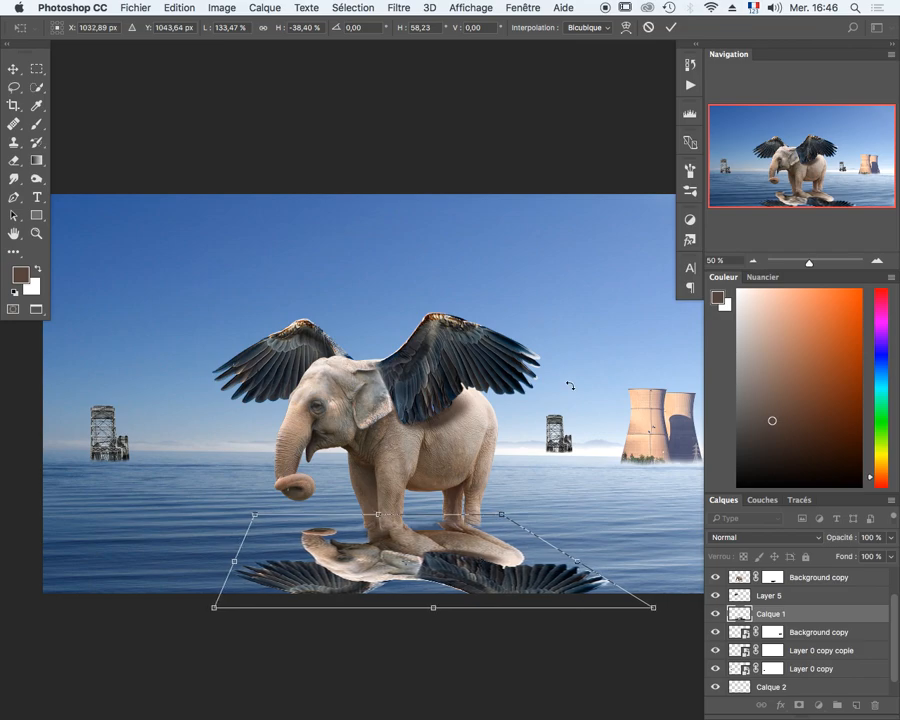
drag(502, 517, 509, 517)
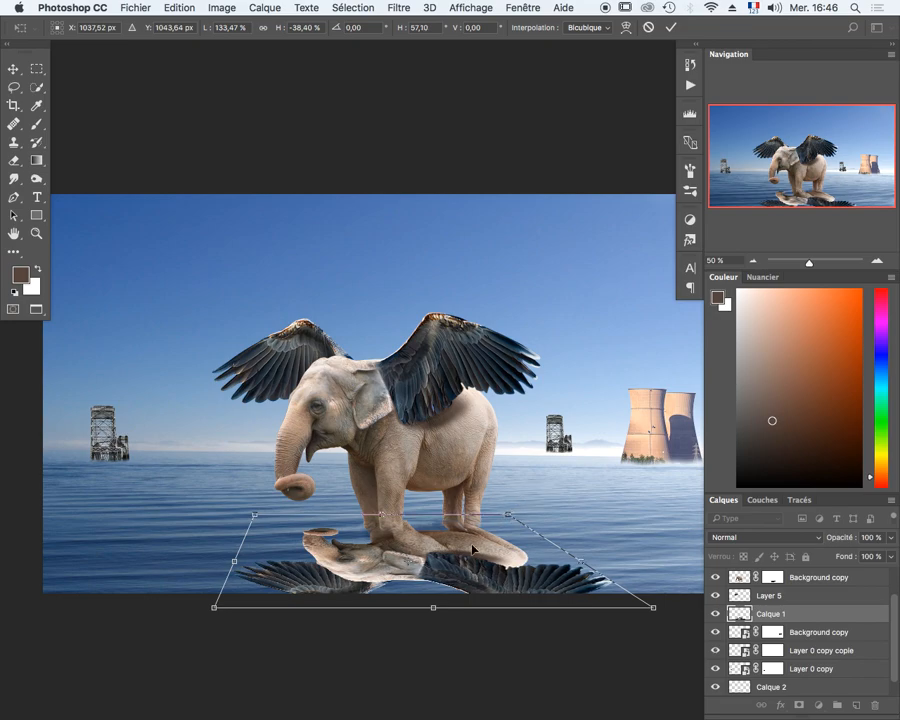
drag(233, 562, 215, 563)
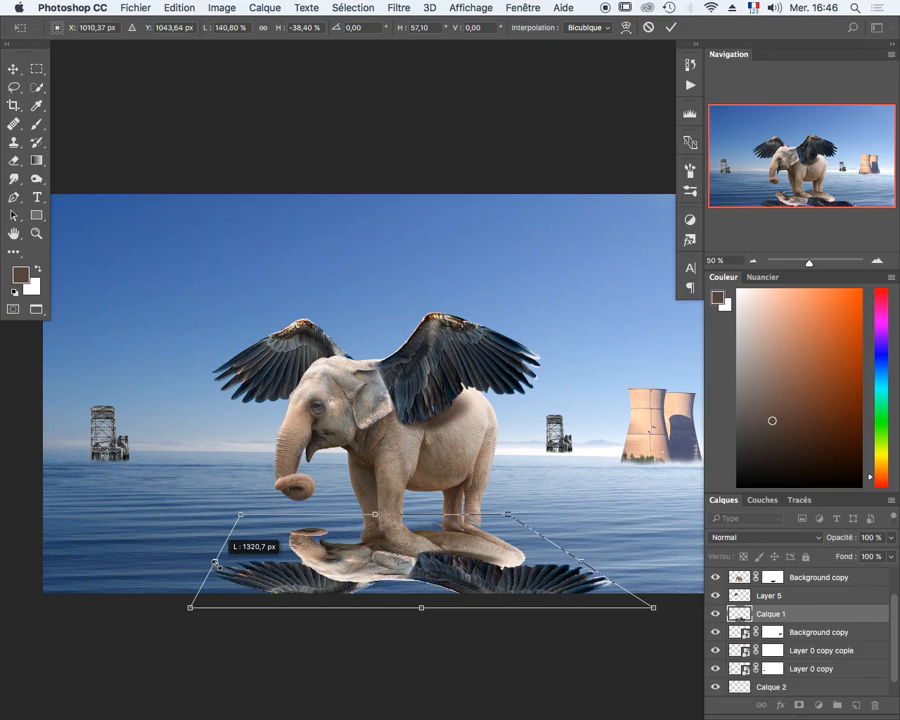
key(Return)
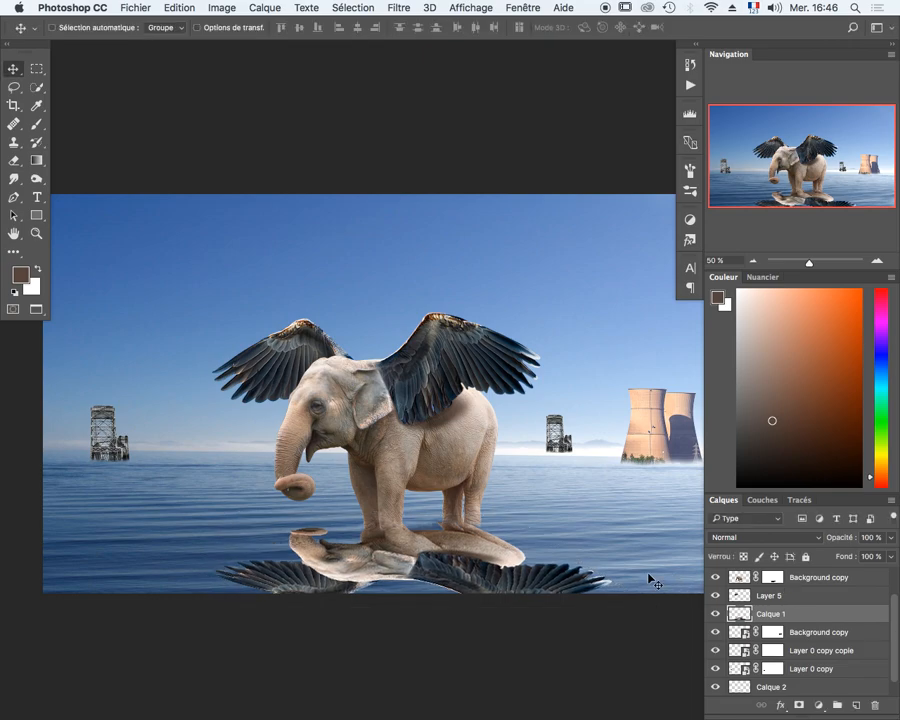
Sample a dark blue from the sea beside the elephant as the foreground colour.
key(i)
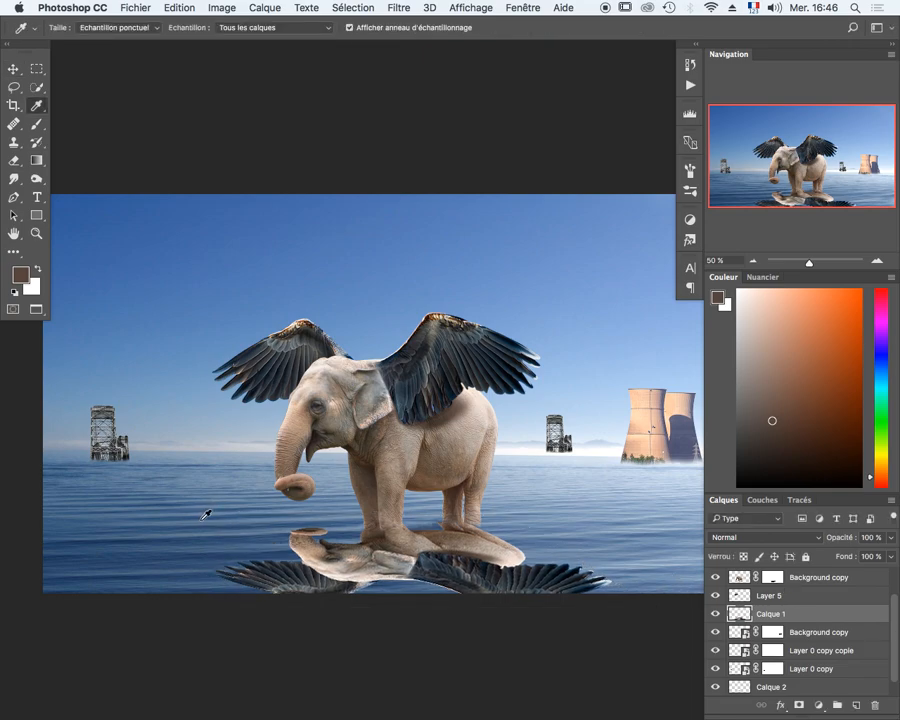
click(198, 528)
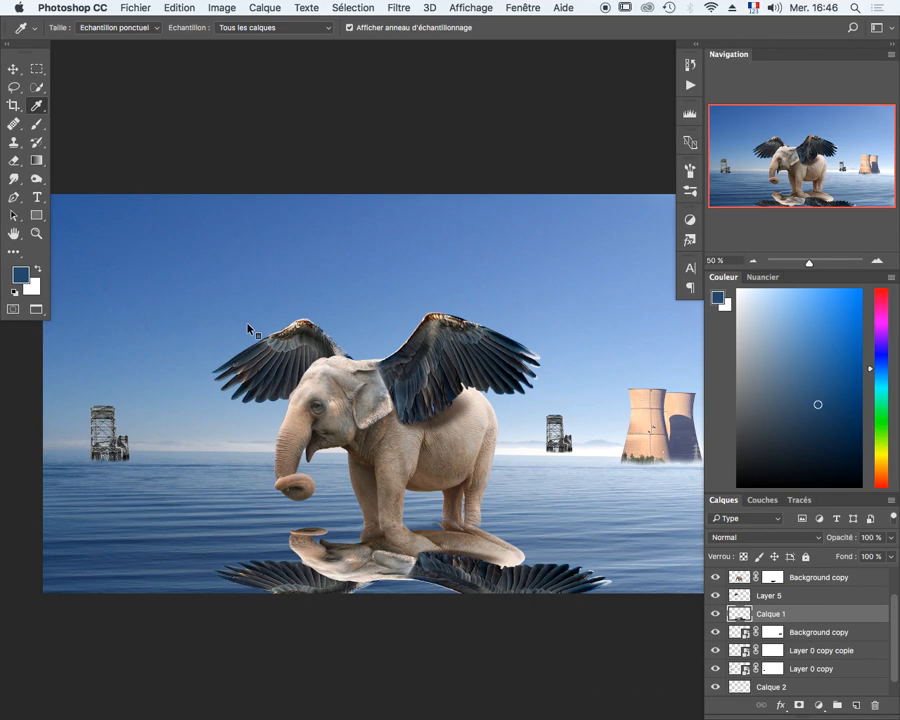
Try filling all of Calque 1 with the foreground blue, then only its opaque pixels, undoing each fill.
key(alt+BackSpace)
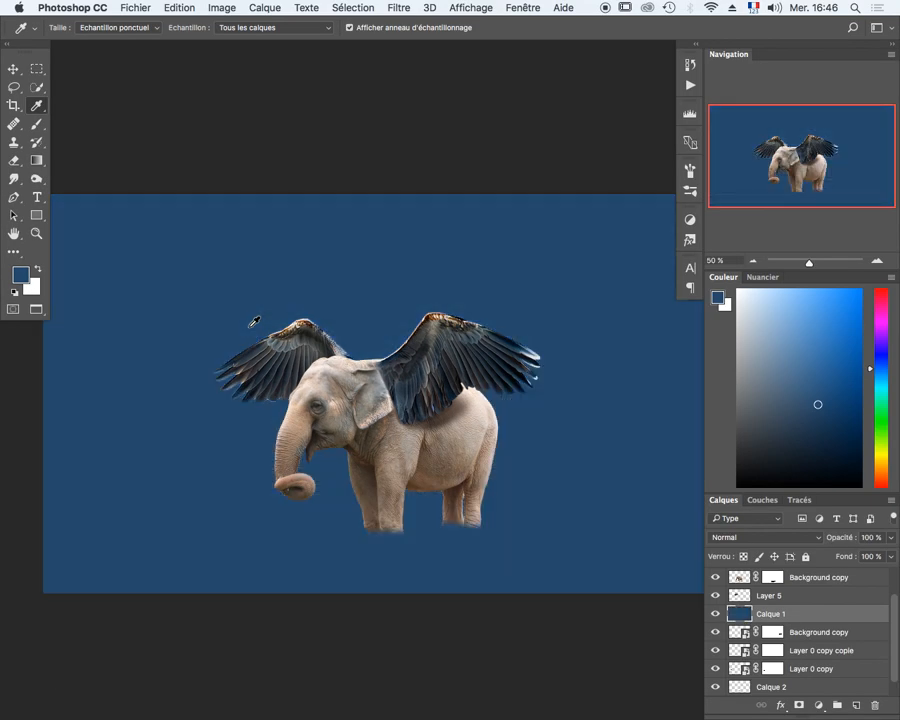
key(super+z)
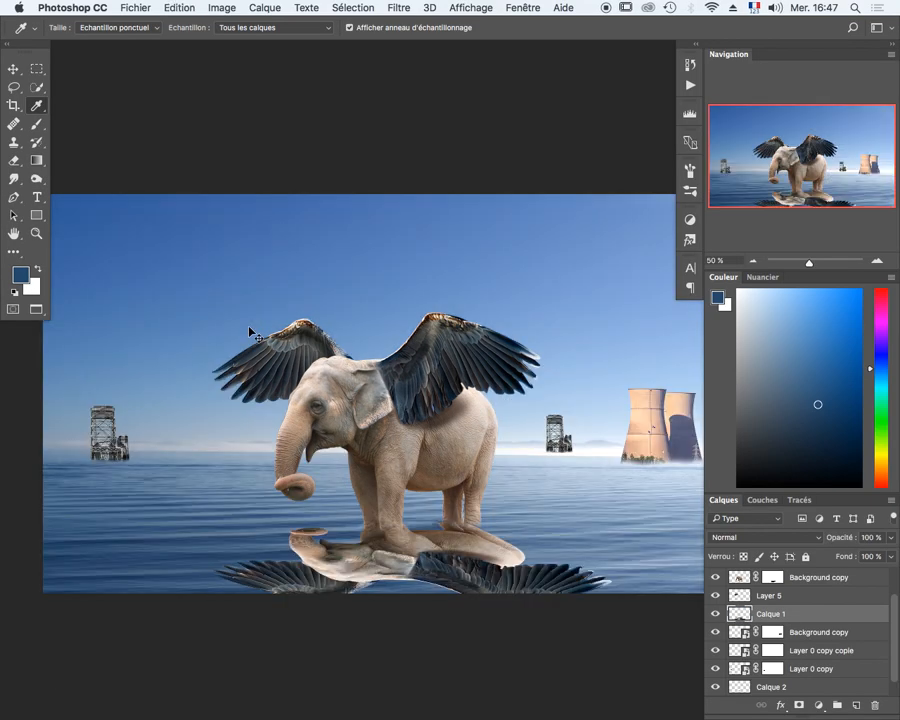
key(shift+alt+BackSpace)
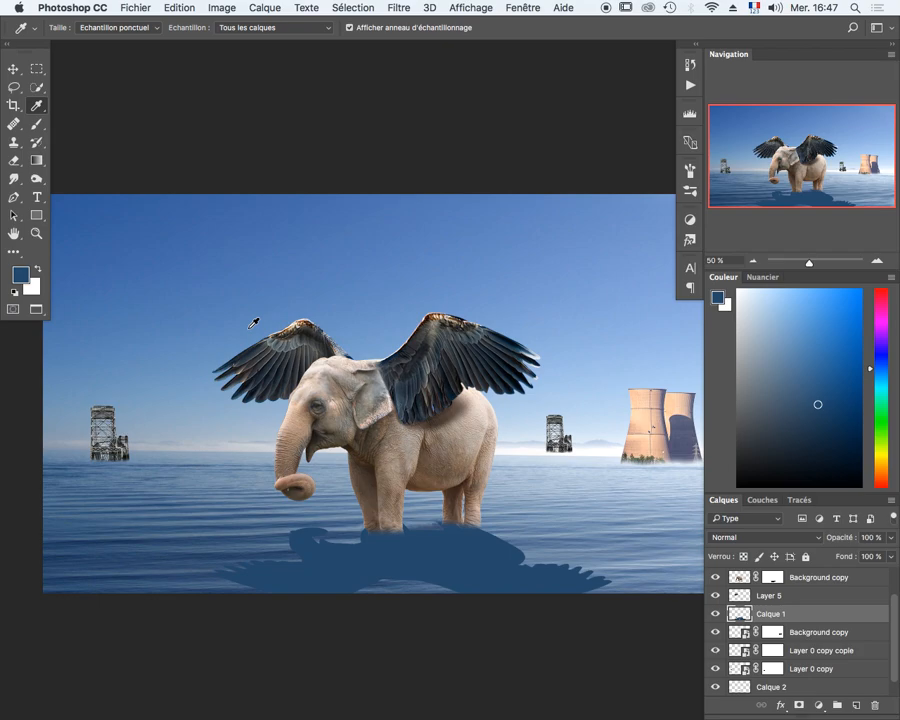
key(super+z)
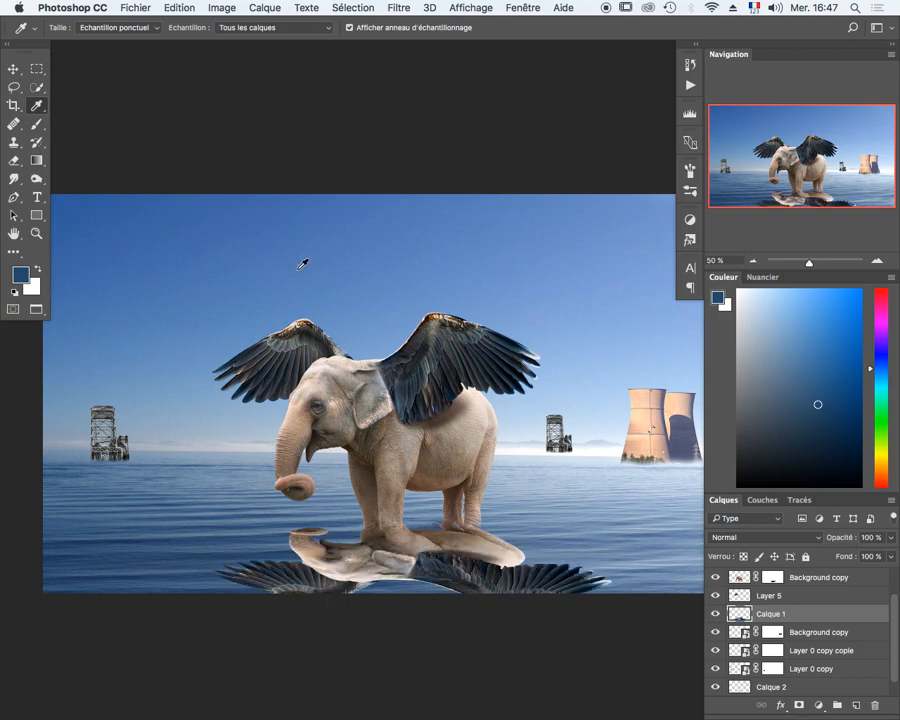
Try the Remplir command on Calque 1 with Couleur de premier plan and Conserver les zones transparentes enabled, and undo the fill.
key(shift+F5)
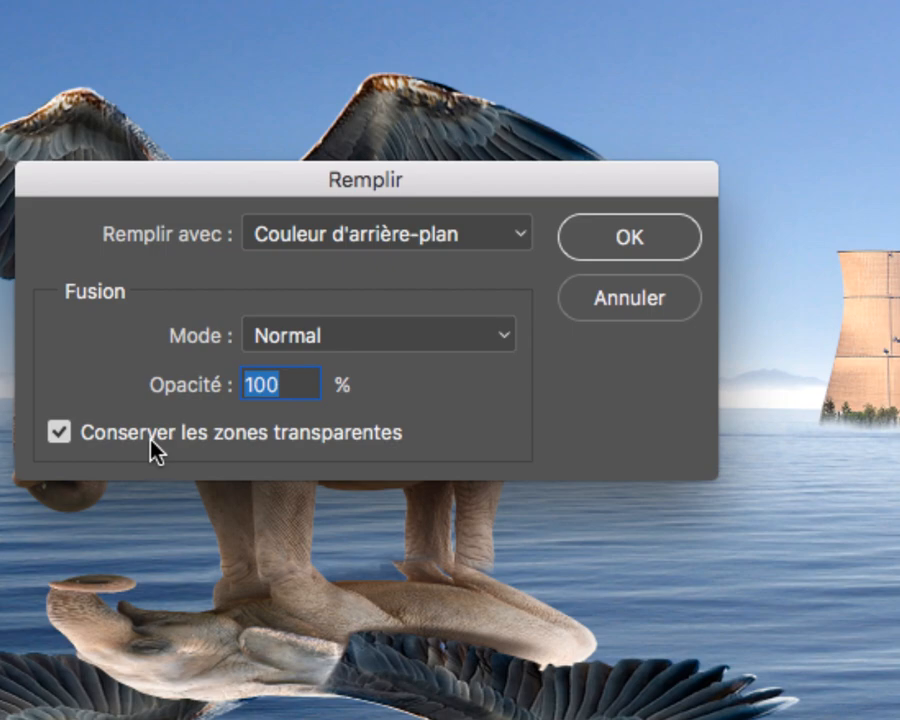
click(376, 236)
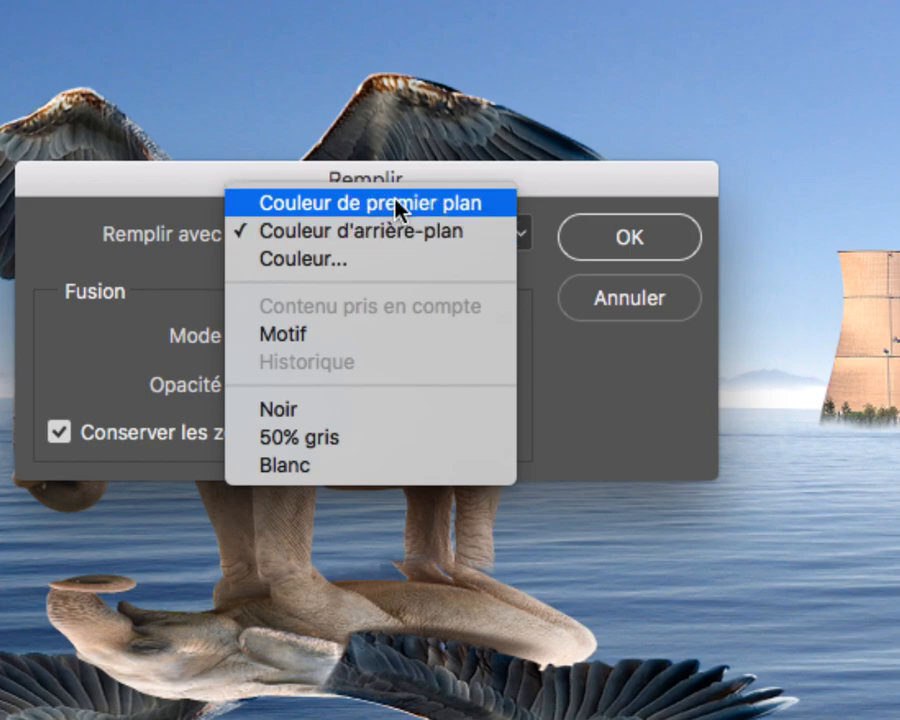
click(395, 204)
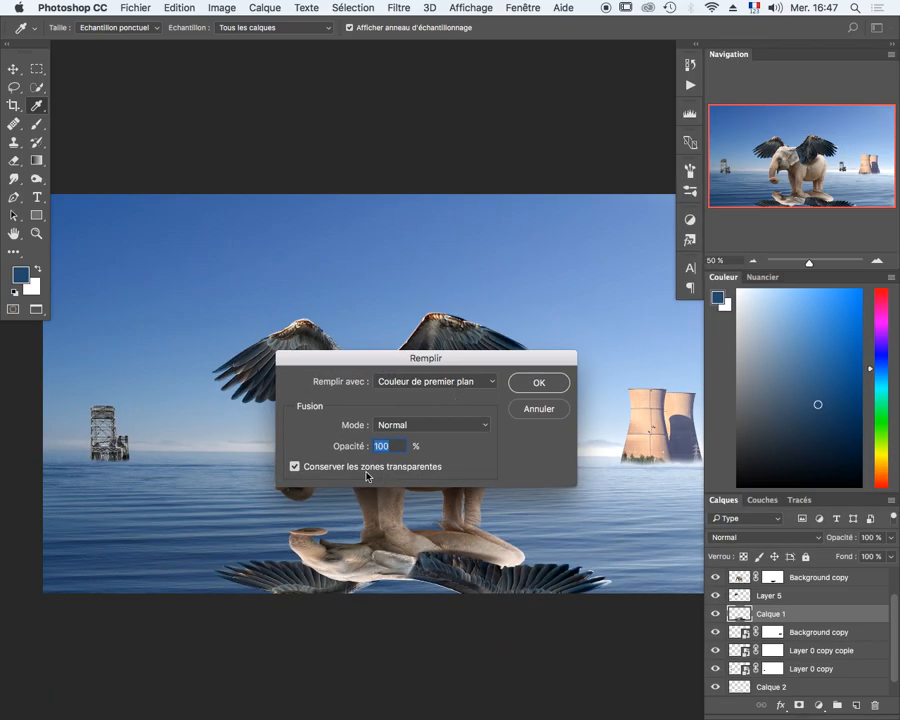
click(524, 382)
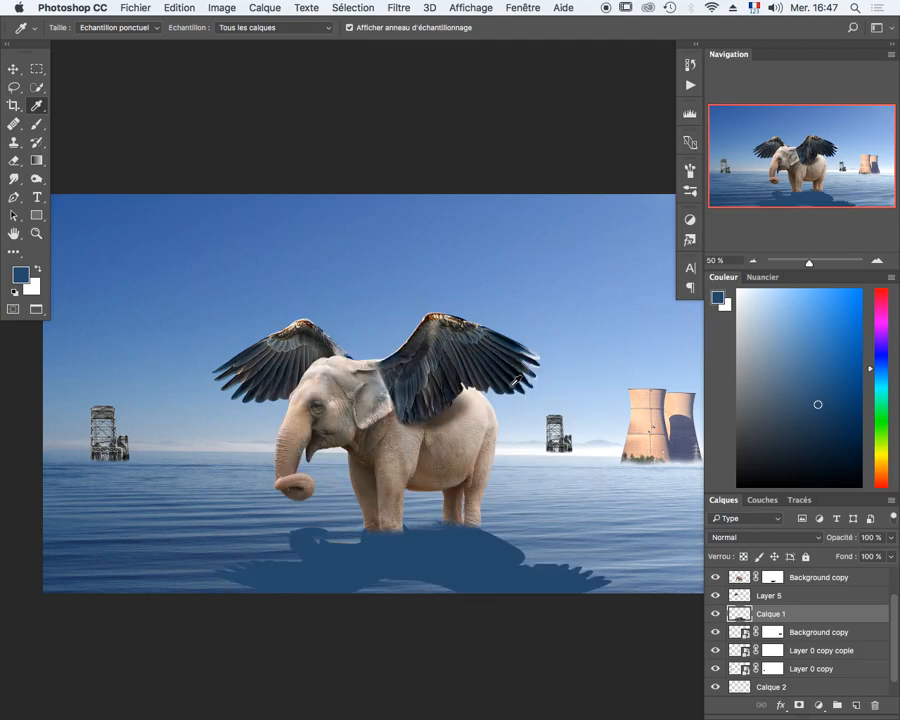
key(super+z)
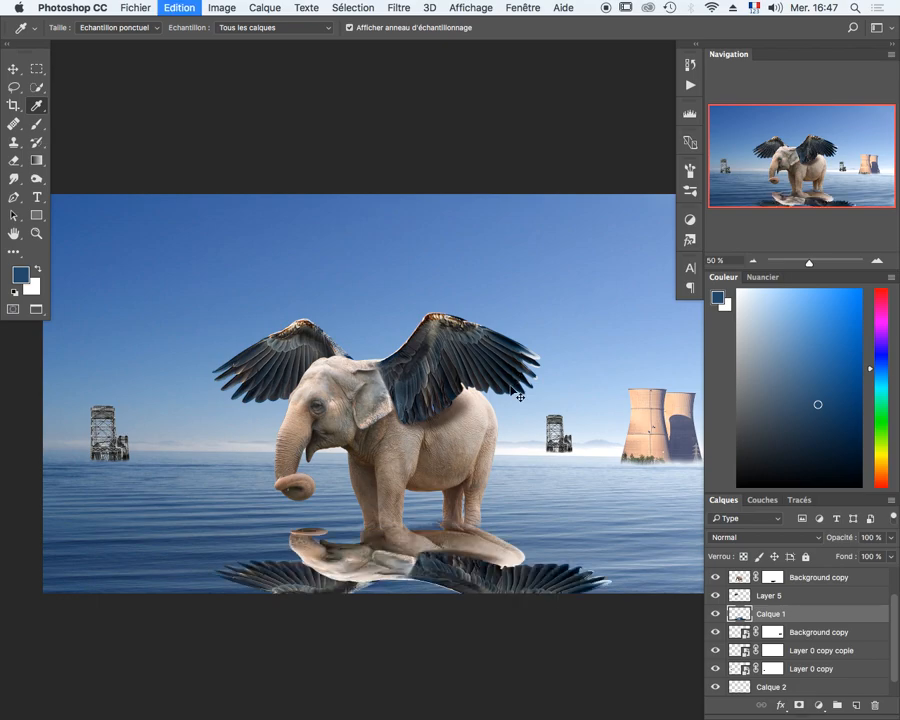
Try filling Calque 1 with the foreground colour with Conserver les zones transparentes disabled, and undo the fill.
key(shift+F5)
click(360, 467)
click(540, 382)
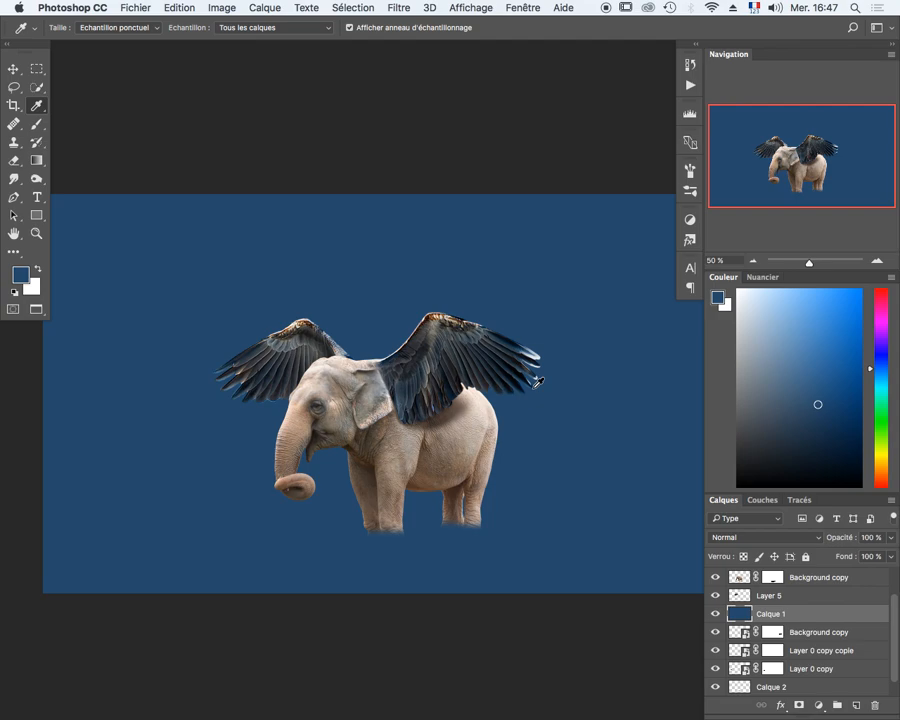
key(super+z)
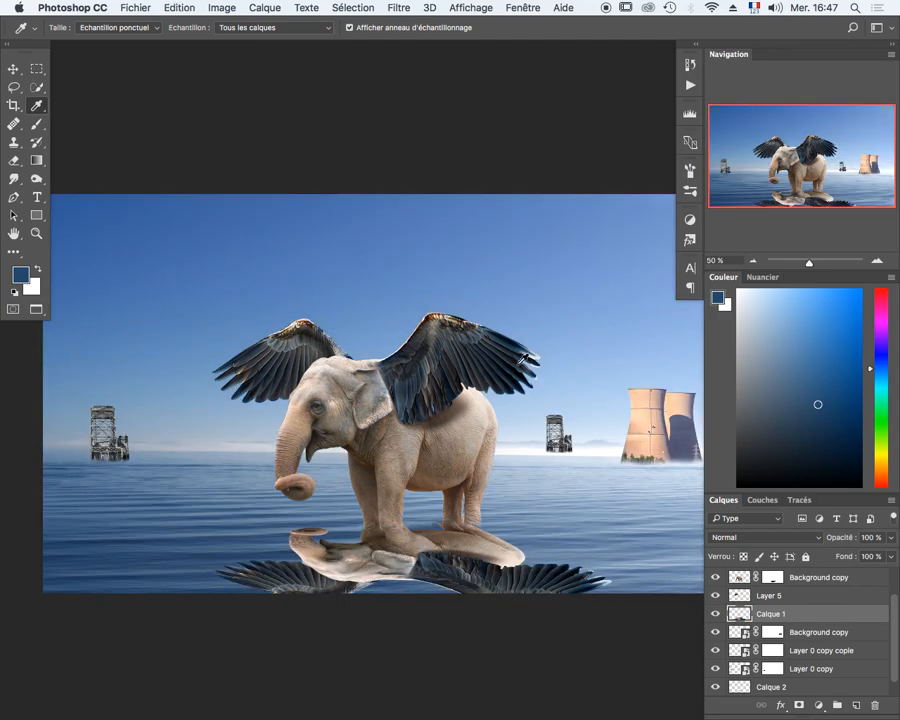
Fill the reflected elephant on Calque 1 with Couleur de premier plan at 100% opacity, with Conserver les zones transparentes enabled.
key(shift+BackSpace)
click(361, 468)
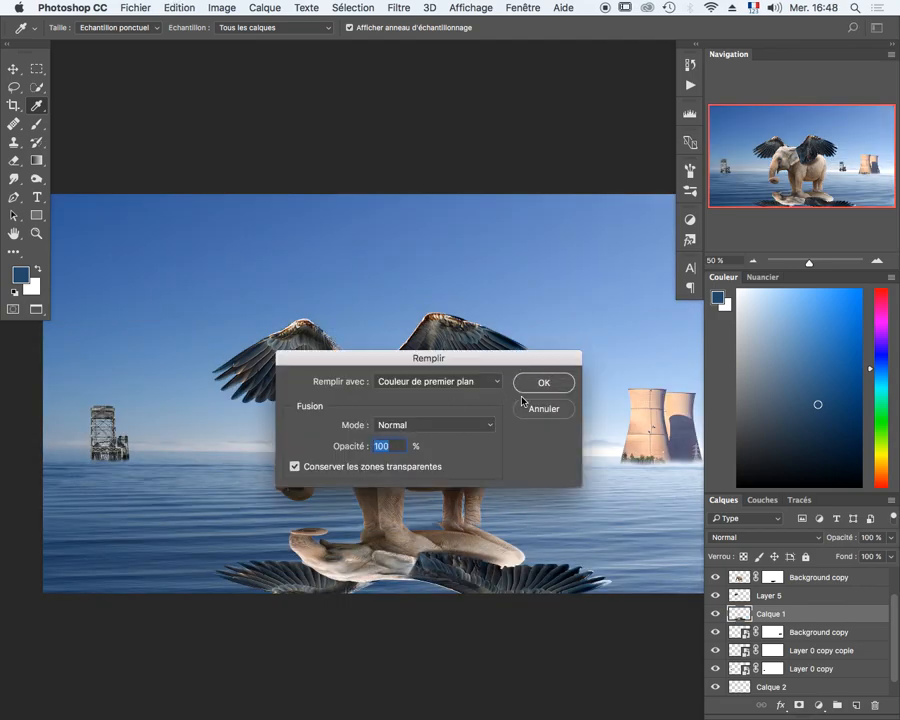
click(555, 380)
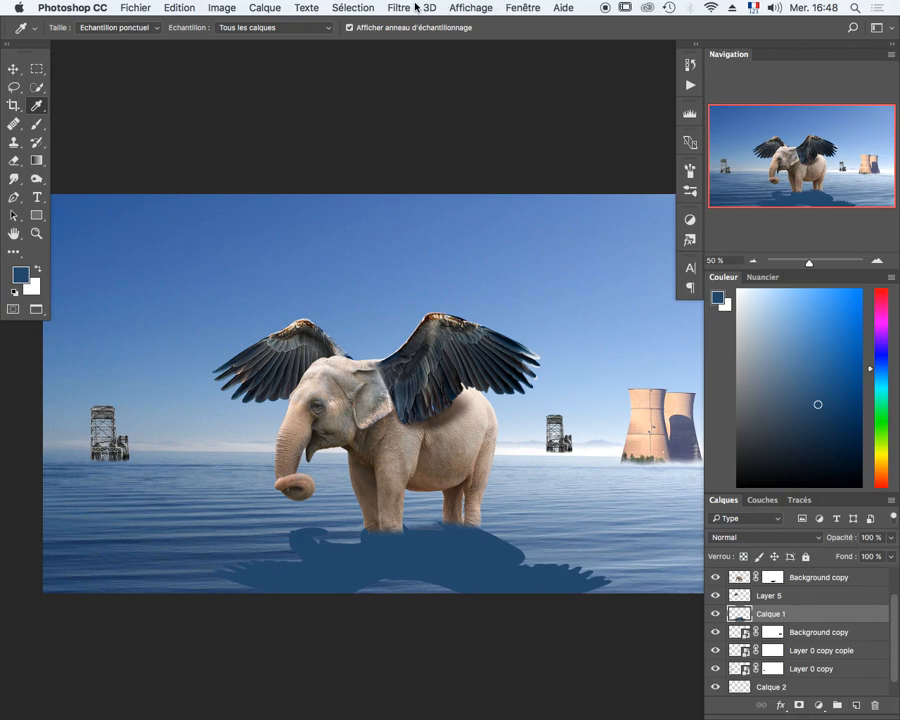
Blur the blue shadow shape on Calque 1 with Flou gaussien at a radius of 12 pixels.
key(super+alt+f)
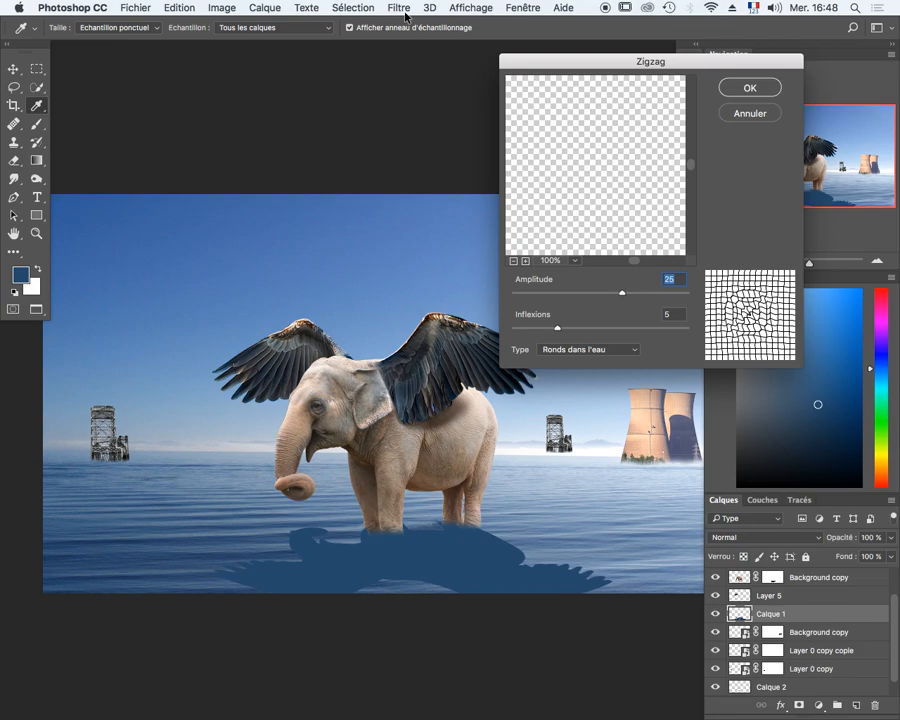
key(Escape)
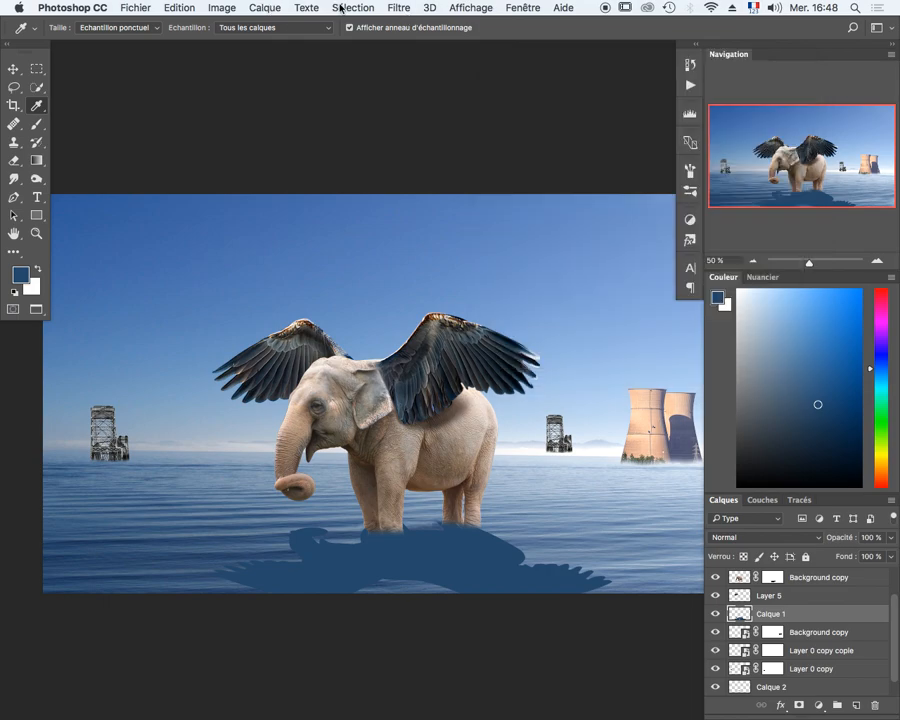
click(405, 13)
mouse_move(470, 215)
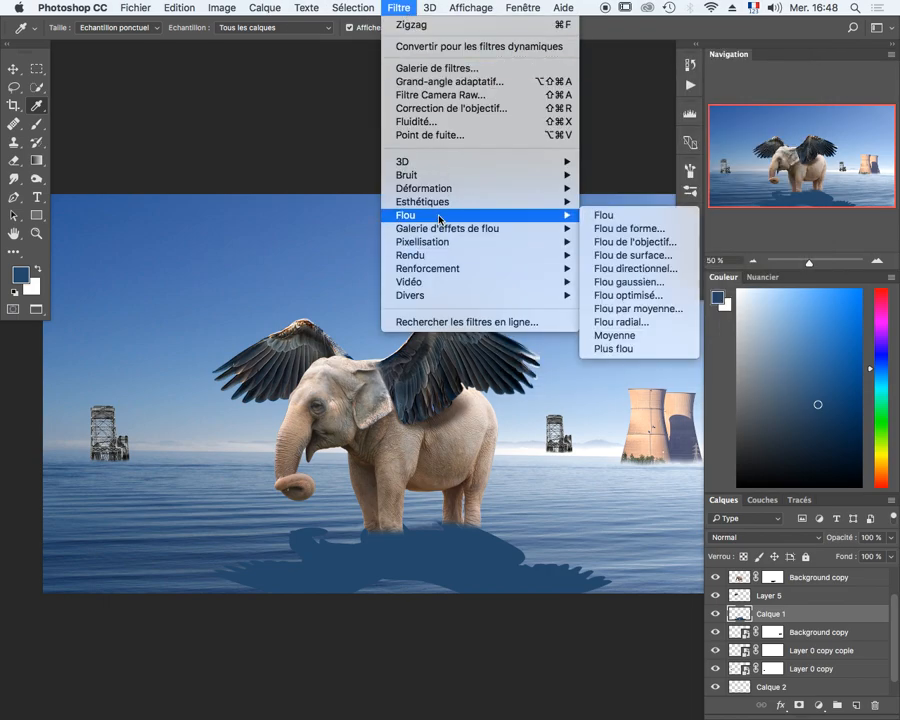
click(640, 283)
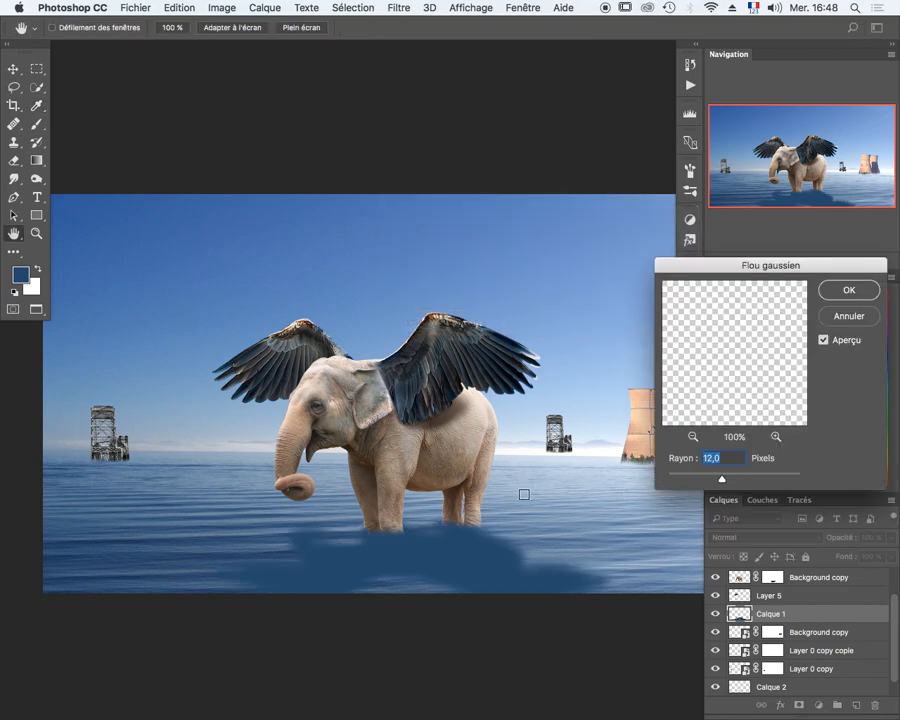
key(Return)
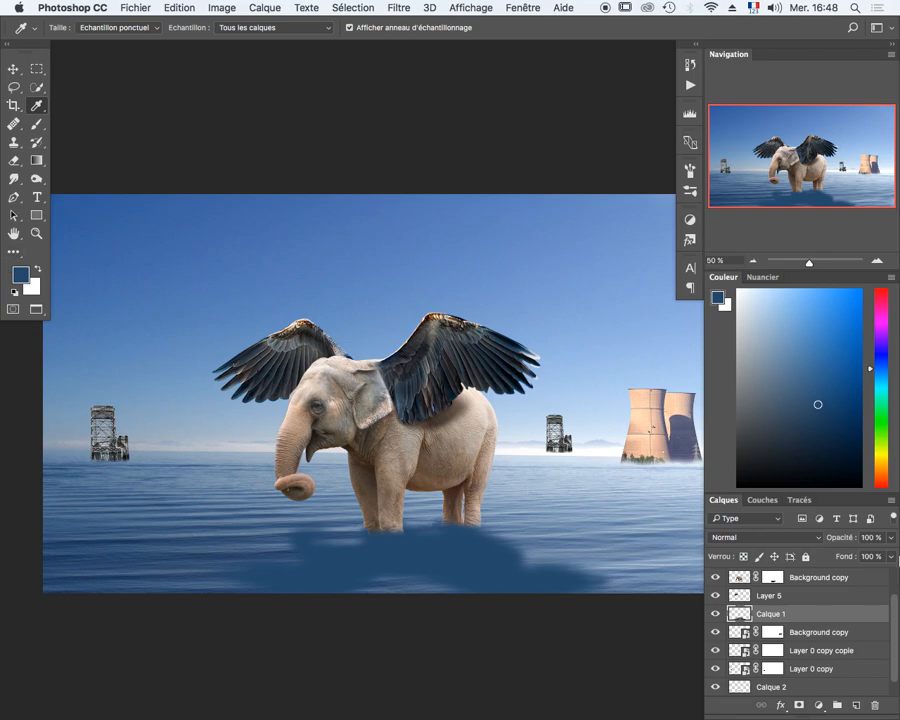
Set Calque 1's blend mode to Produit and its opacity to 70%.
click(779, 543)
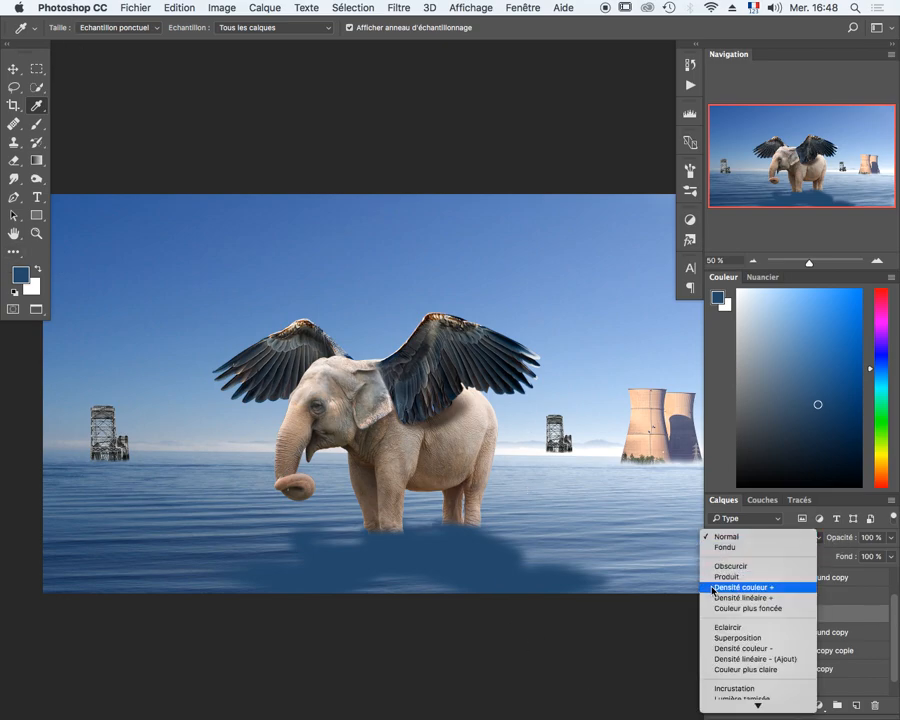
click(731, 578)
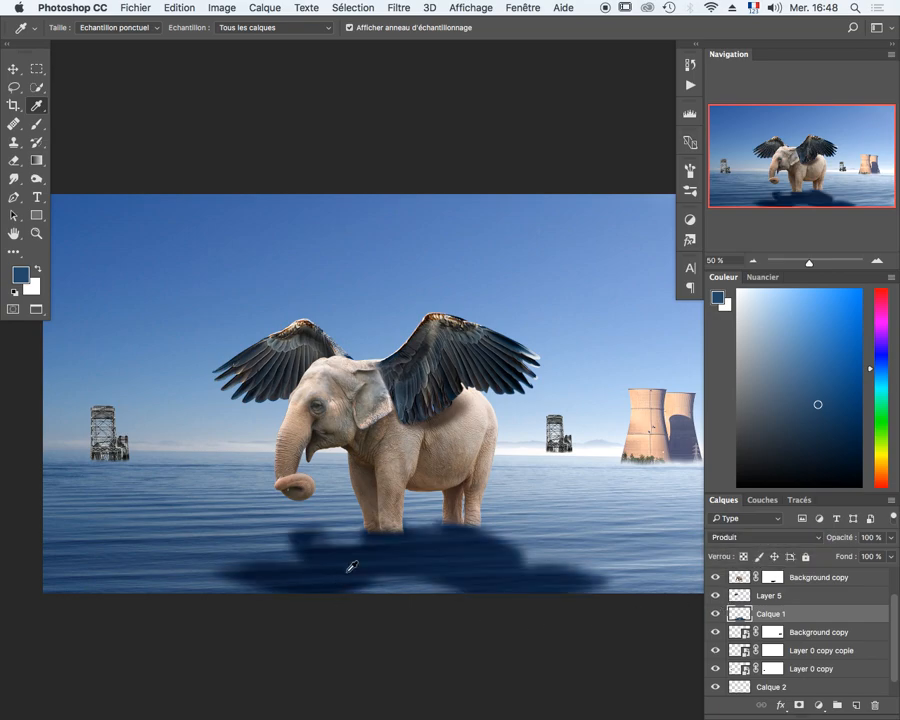
text(80)
key(Return)
text(70)
key(Return)
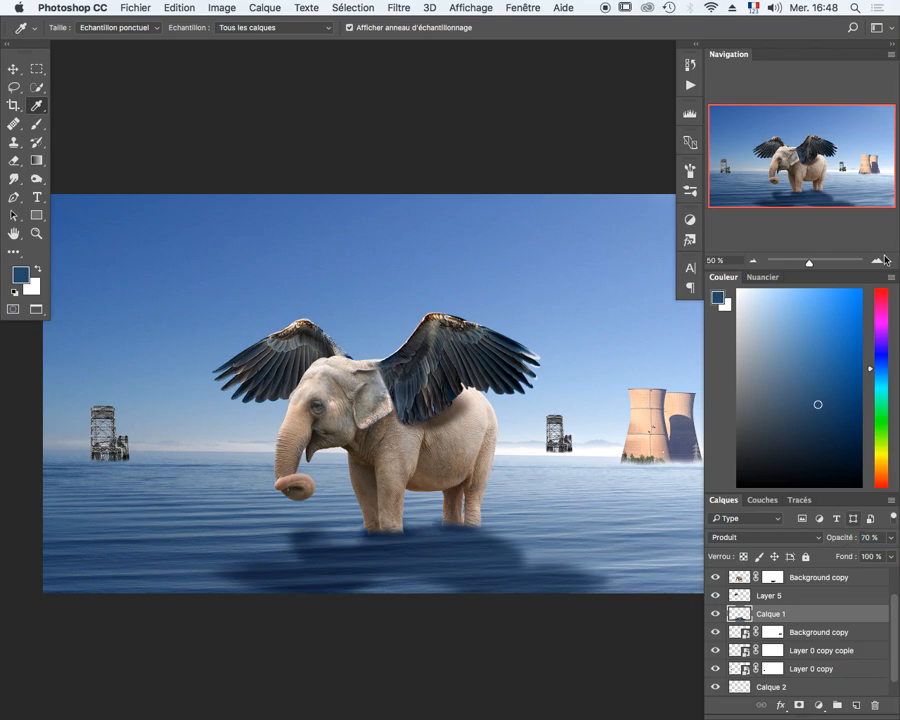
Create a new empty layer above Layer 2, at the top of the layer stack.
click(11, 69)
drag(573, 560, 424, 577)
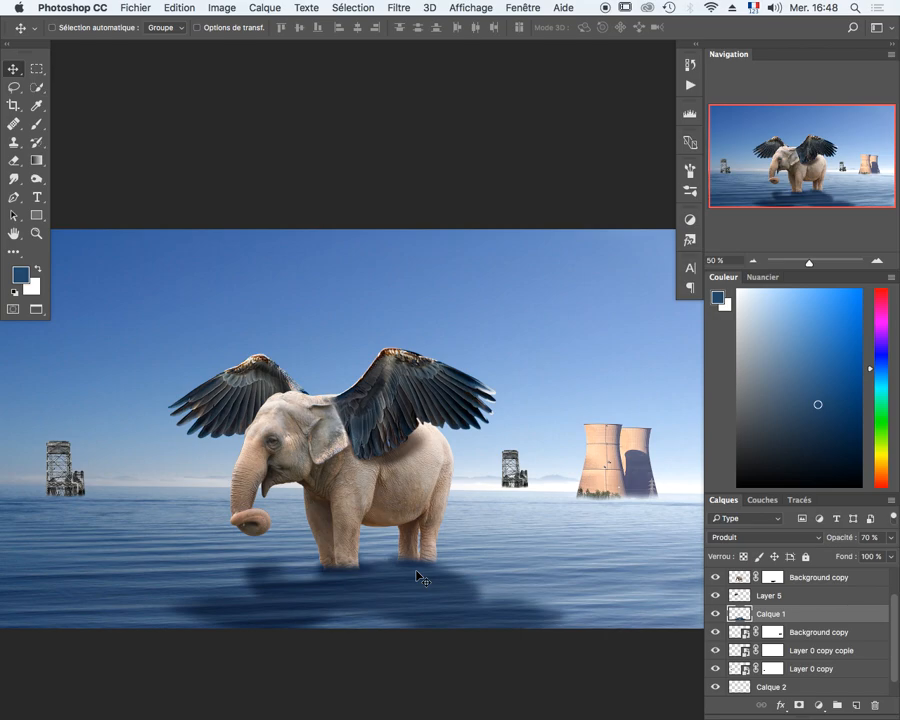
scroll(889, 627, up, 2)
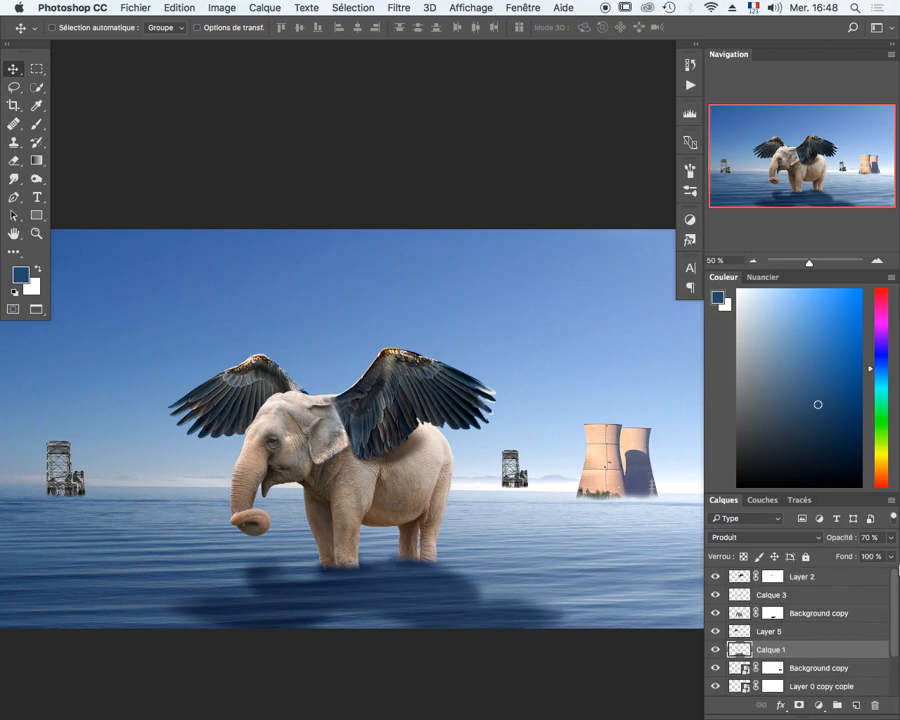
click(865, 580)
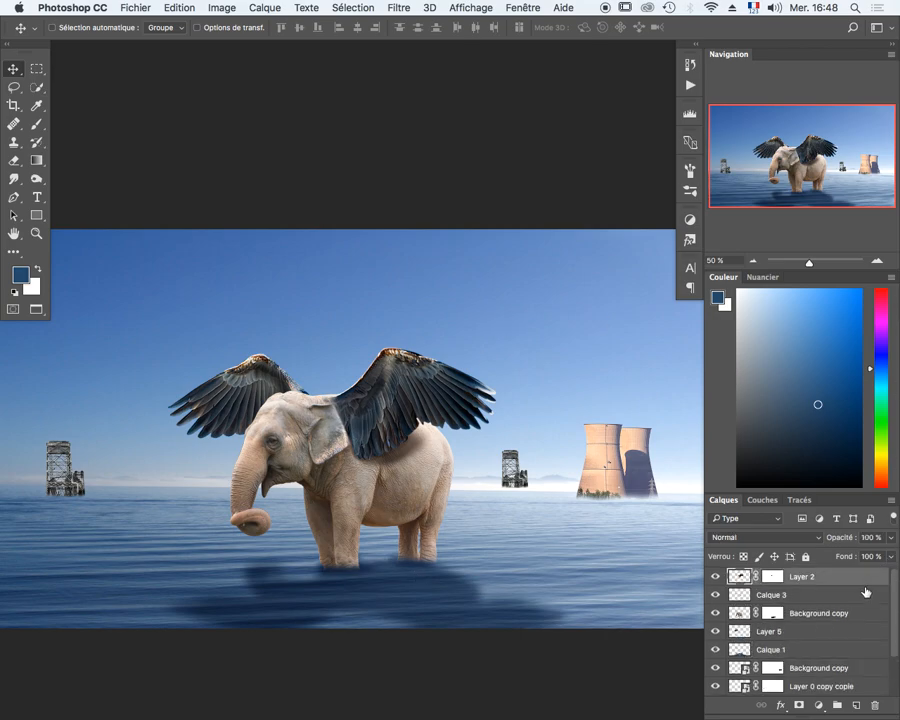
click(857, 706)
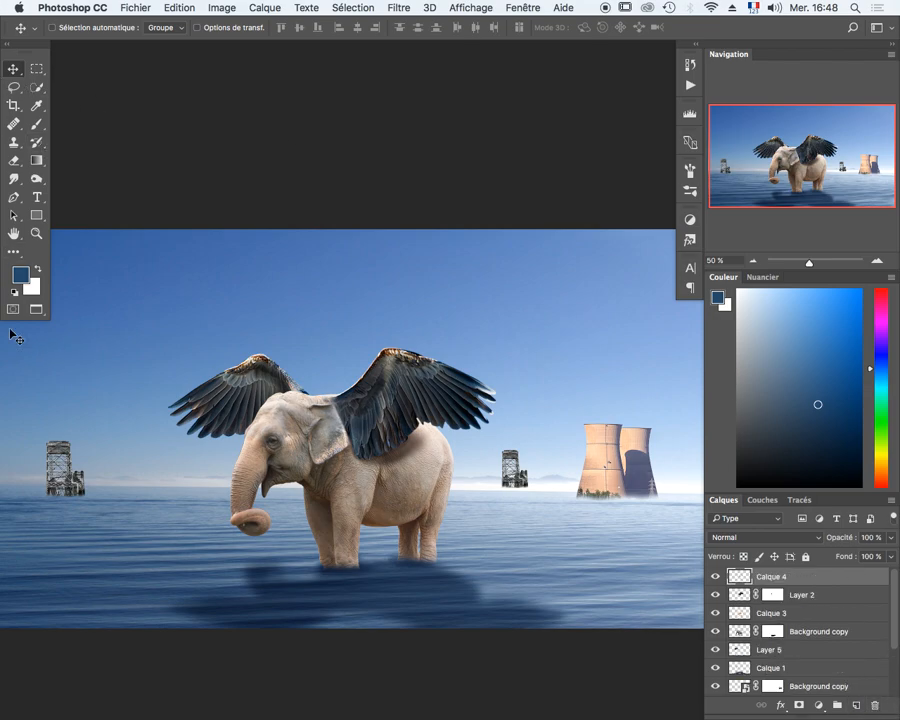
Reset the colours to default black and white, and render the Nuages filter on Calque 4.
click(13, 293)
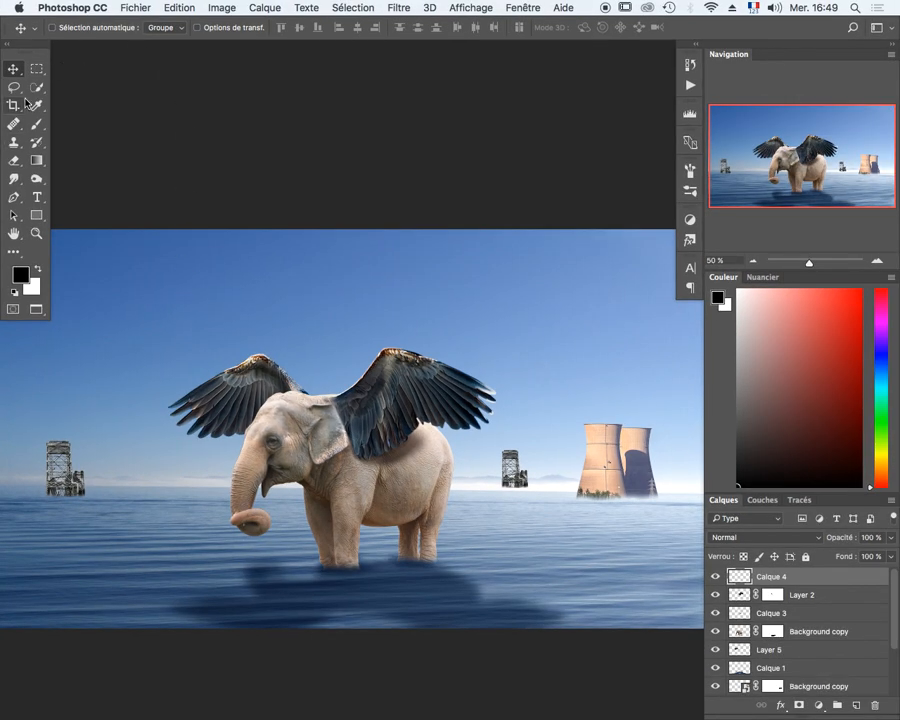
click(396, 8)
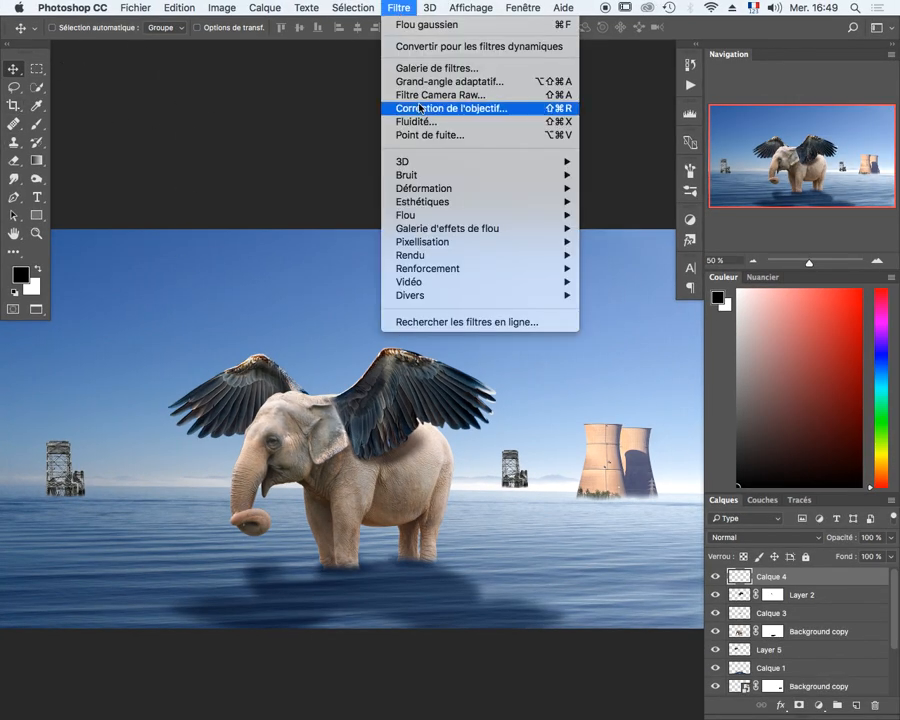
mouse_move(438, 255)
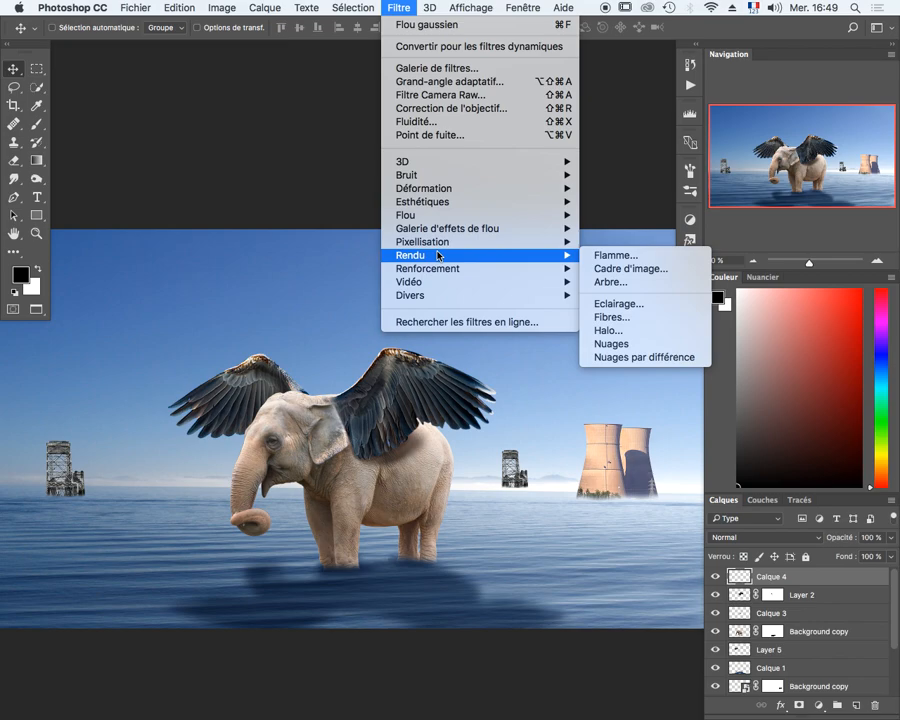
click(627, 344)
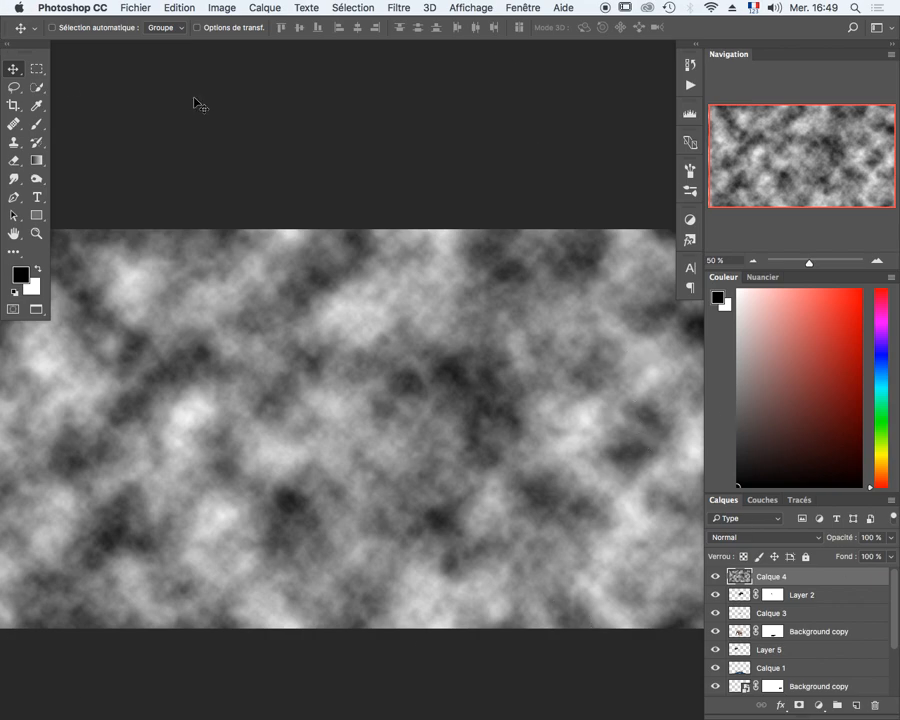
Soften the clouds on Calque 4 with Flou gaussien at a radius of 12 pixels.
click(400, 12)
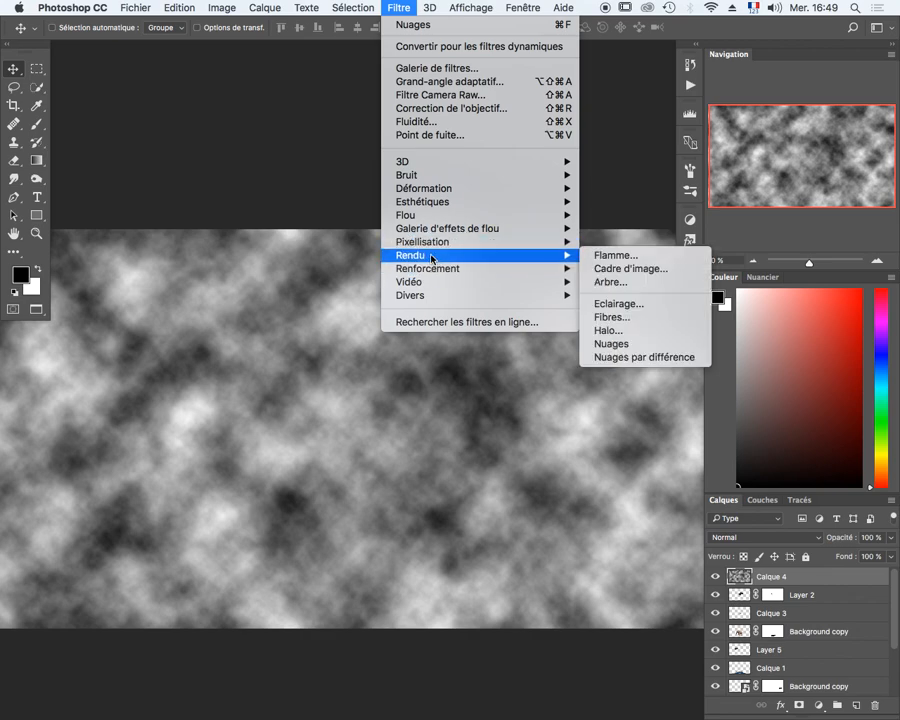
mouse_move(431, 263)
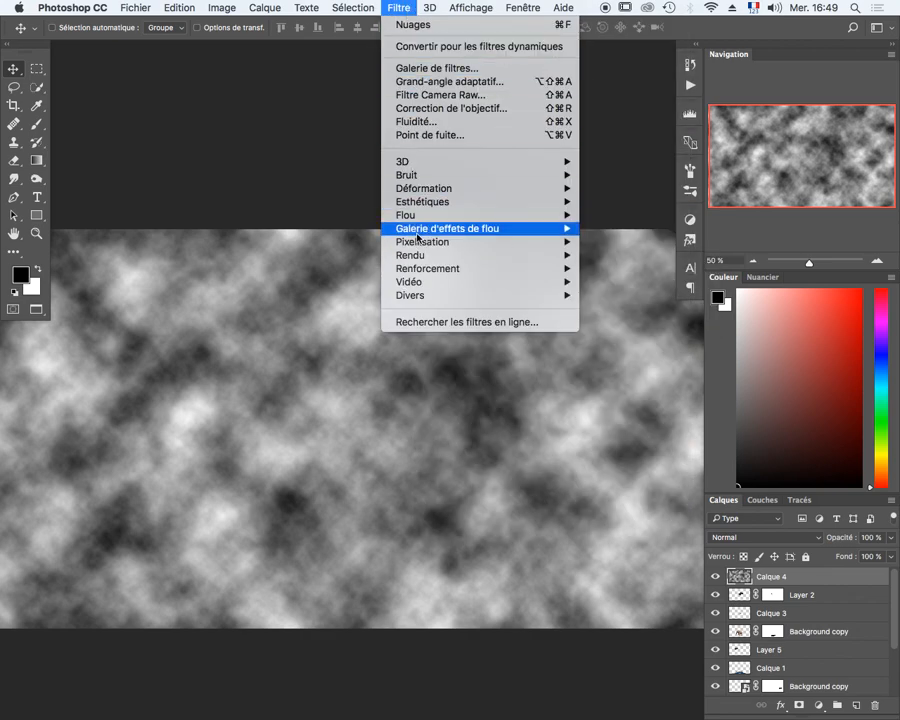
mouse_move(480, 215)
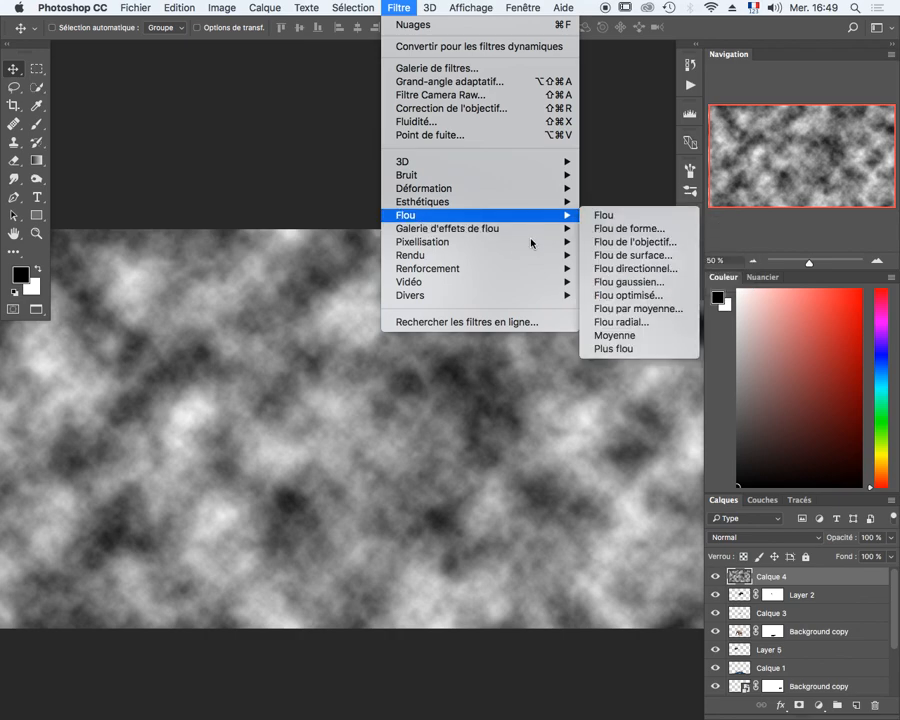
click(632, 283)
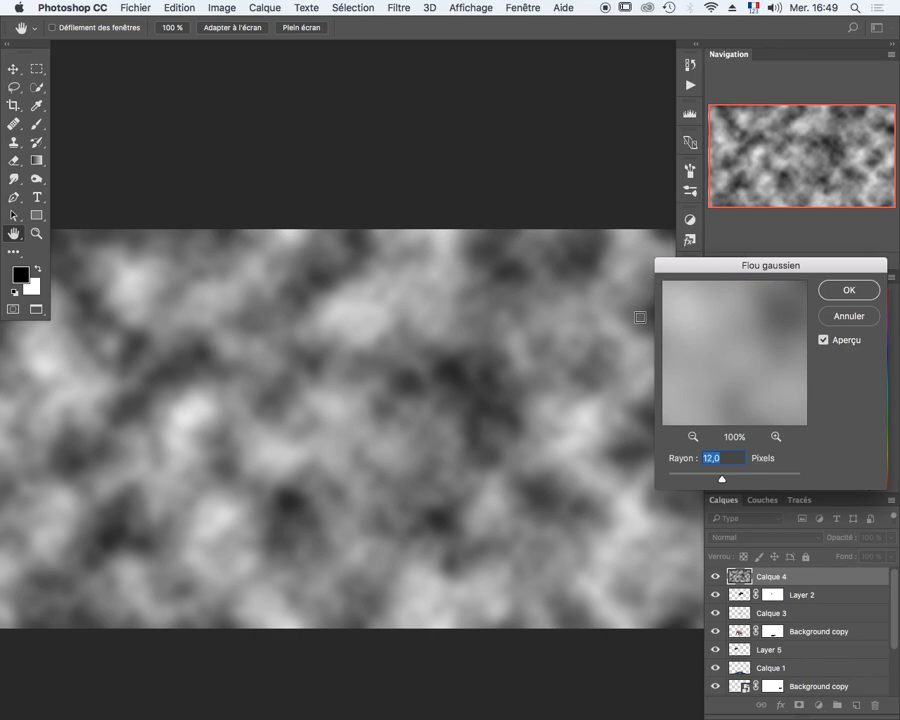
key(Return)
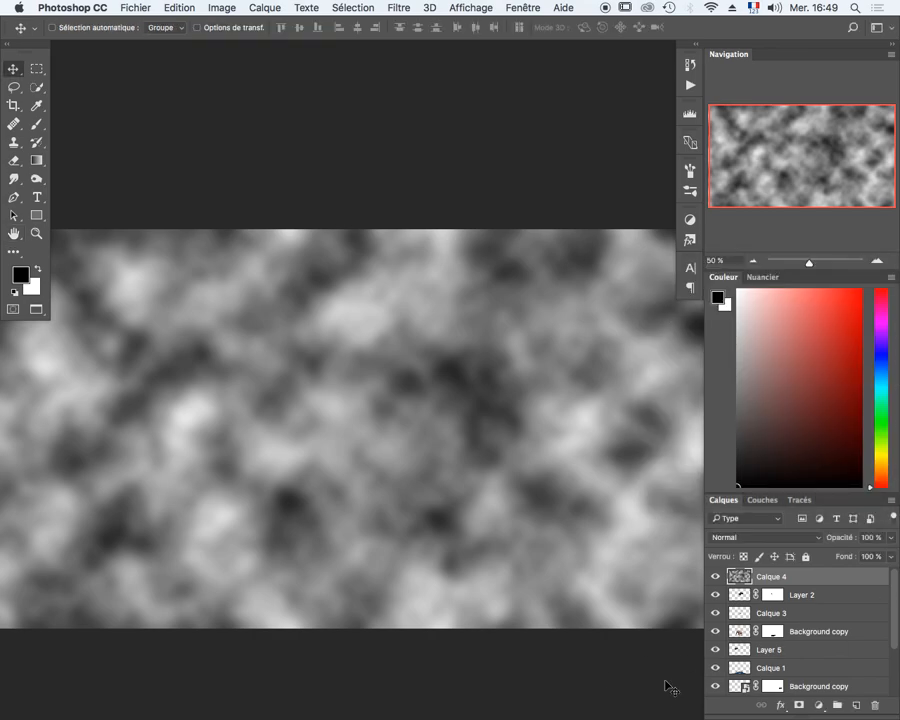
Set Calque 4's blend mode to Superposition and add a layer mask to it.
click(760, 543)
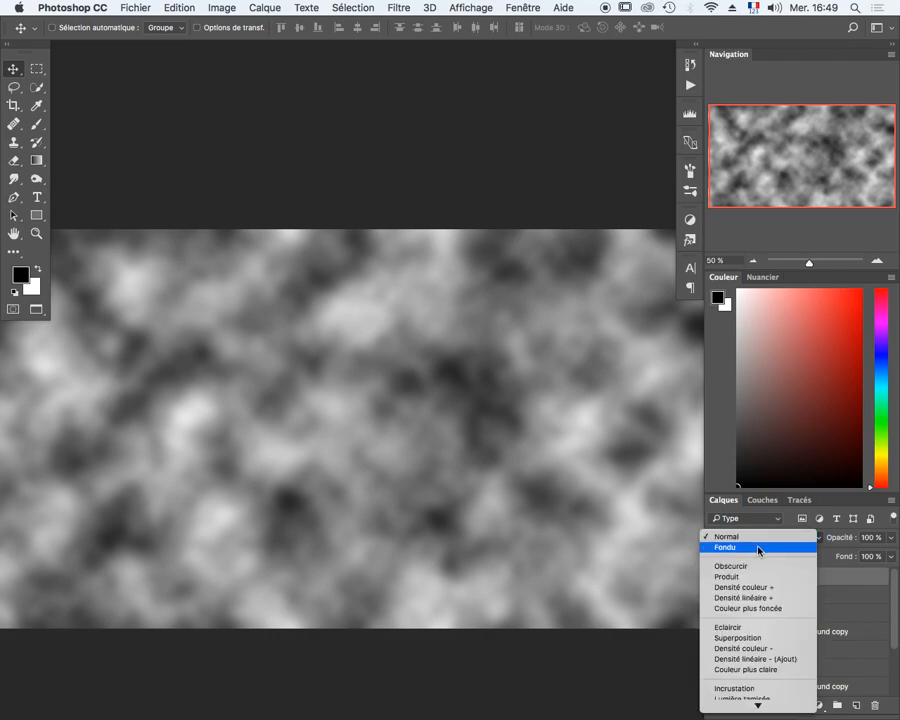
click(740, 636)
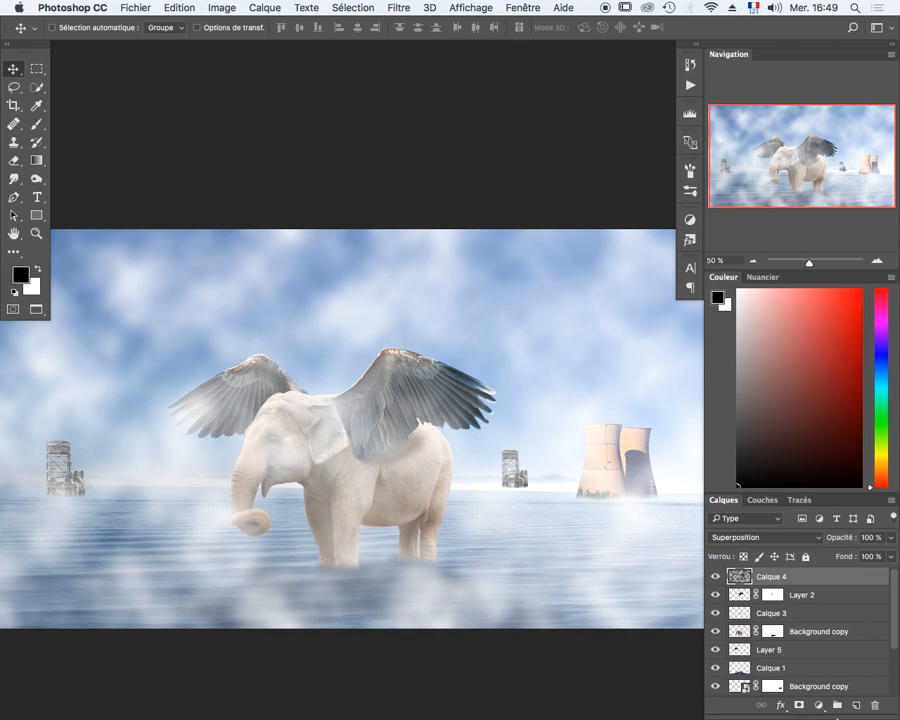
click(799, 706)
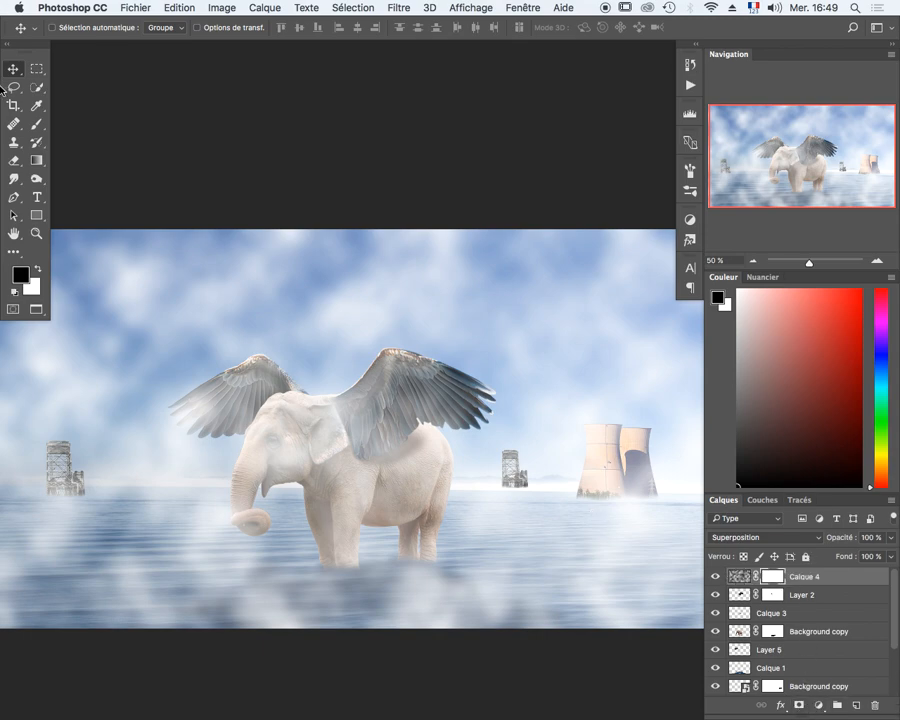
Paint black on Calque 4's mask with a 332 px brush at 100% opacity, hiding the clouds over the upper sky and foreground water.
key(b)
mouse_move(304, 337)
mouse_down()
mouse_move(350, 337)
mouse_move(328, 335)
mouse_up()
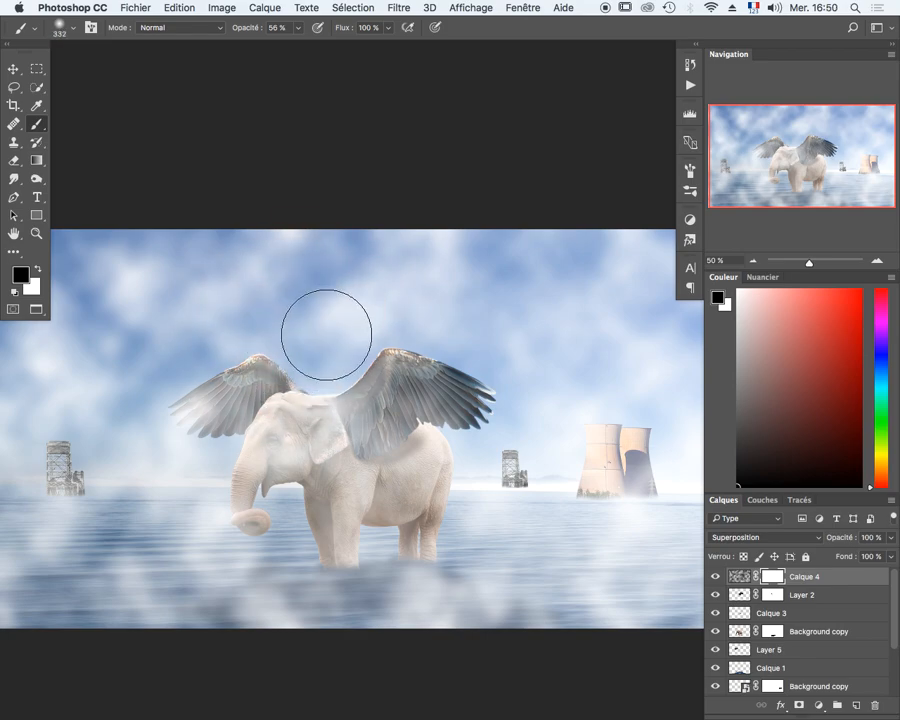
key(super+minus)
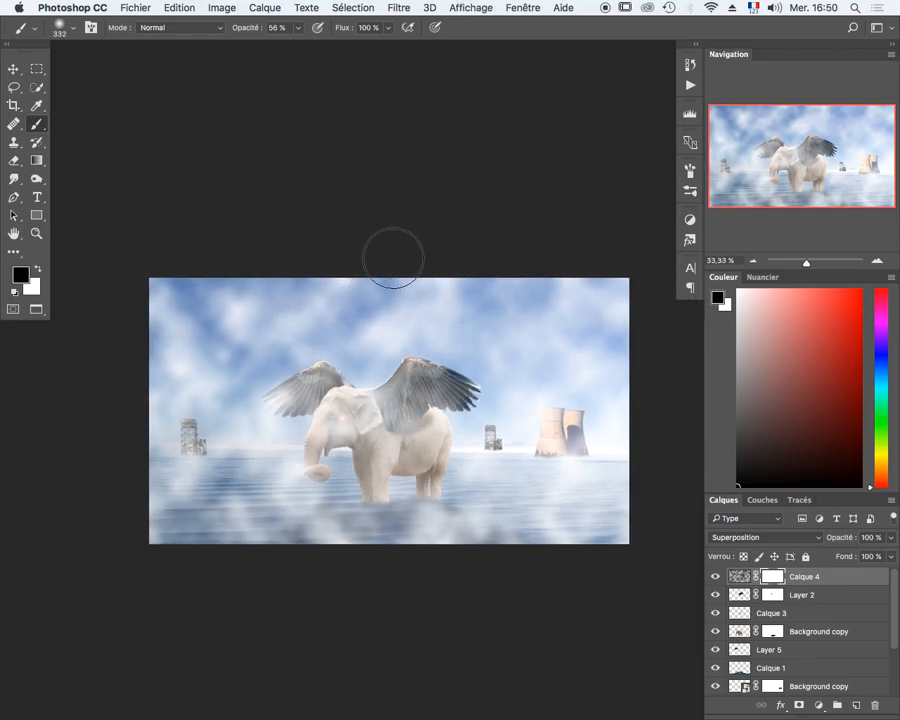
drag(250, 30, 474, 34)
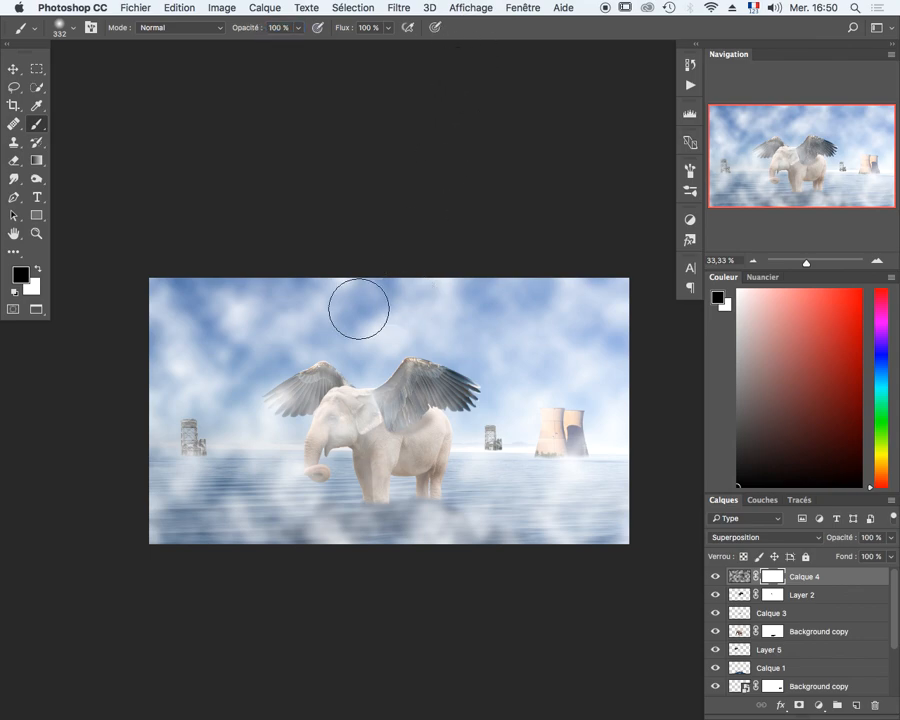
mouse_move(313, 284)
mouse_down()
mouse_move(393, 288)
mouse_move(123, 276)
mouse_move(231, 310)
mouse_move(152, 330)
mouse_move(344, 310)
mouse_move(315, 280)
mouse_move(464, 288)
mouse_move(396, 273)
mouse_move(626, 318)
mouse_move(542, 305)
mouse_move(567, 303)
mouse_move(443, 323)
mouse_move(372, 321)
mouse_up()
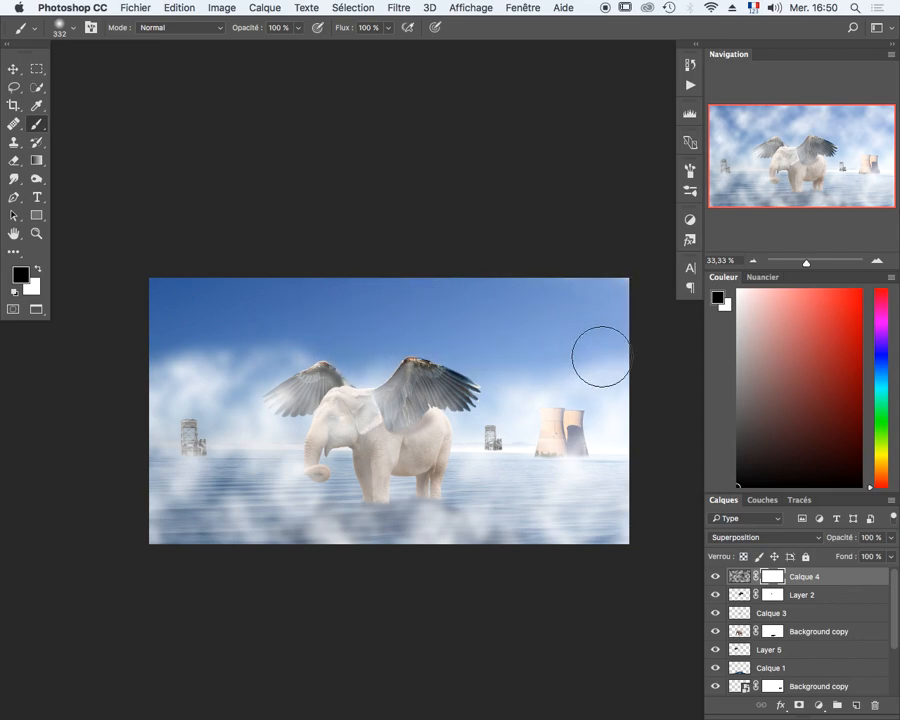
mouse_move(590, 540)
mouse_down()
mouse_move(343, 557)
mouse_move(560, 547)
mouse_move(281, 553)
mouse_move(158, 521)
mouse_move(249, 535)
mouse_move(123, 518)
mouse_move(331, 561)
mouse_move(530, 532)
mouse_move(415, 511)
mouse_move(355, 541)
mouse_move(496, 550)
mouse_up()
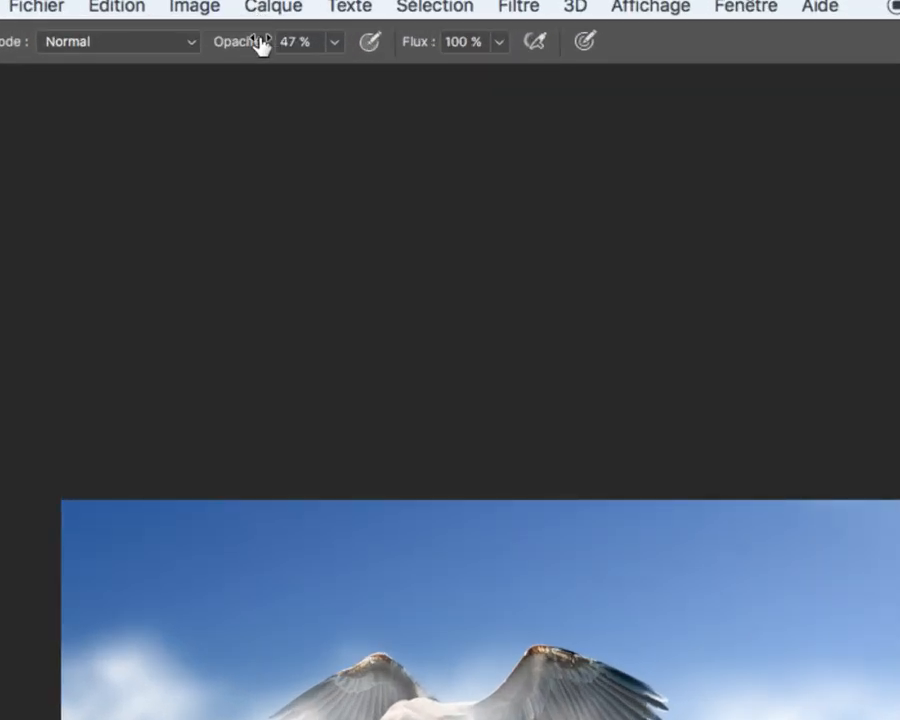
Set the brush opacity to 41% and size to 115 px, and partly mask the clouds over the cooling towers.
drag(255, 28, 246, 32)
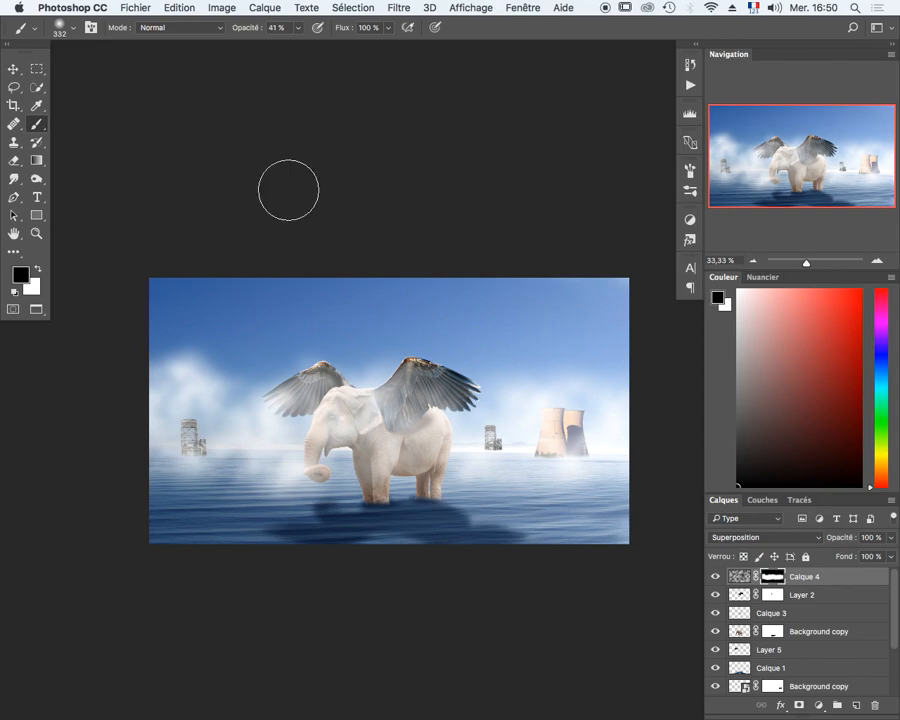
drag(384, 519, 448, 492)
drag(434, 449, 346, 542)
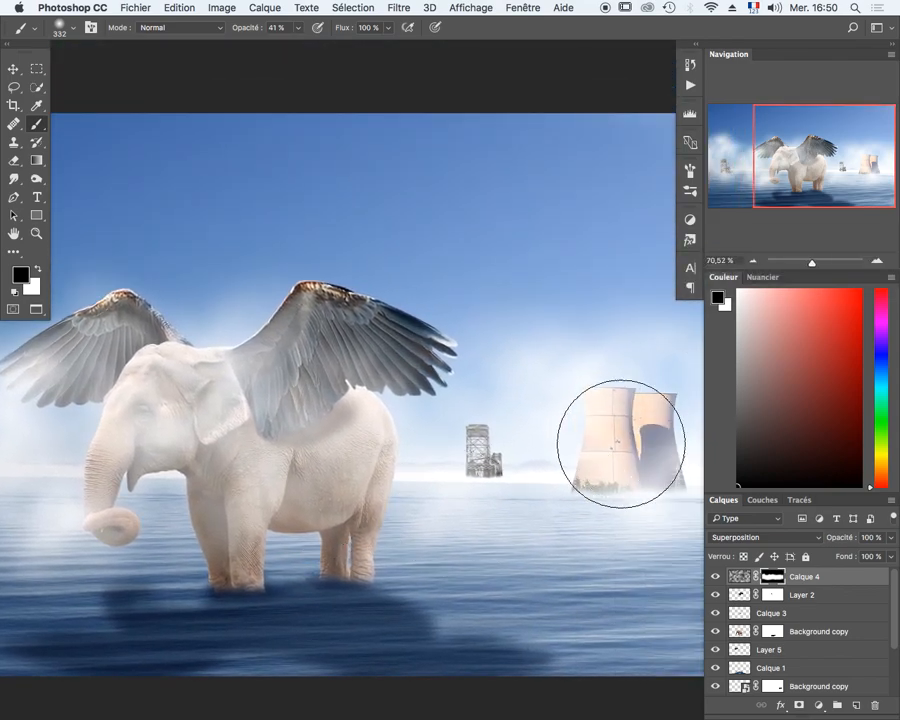
drag(579, 460, 530, 466)
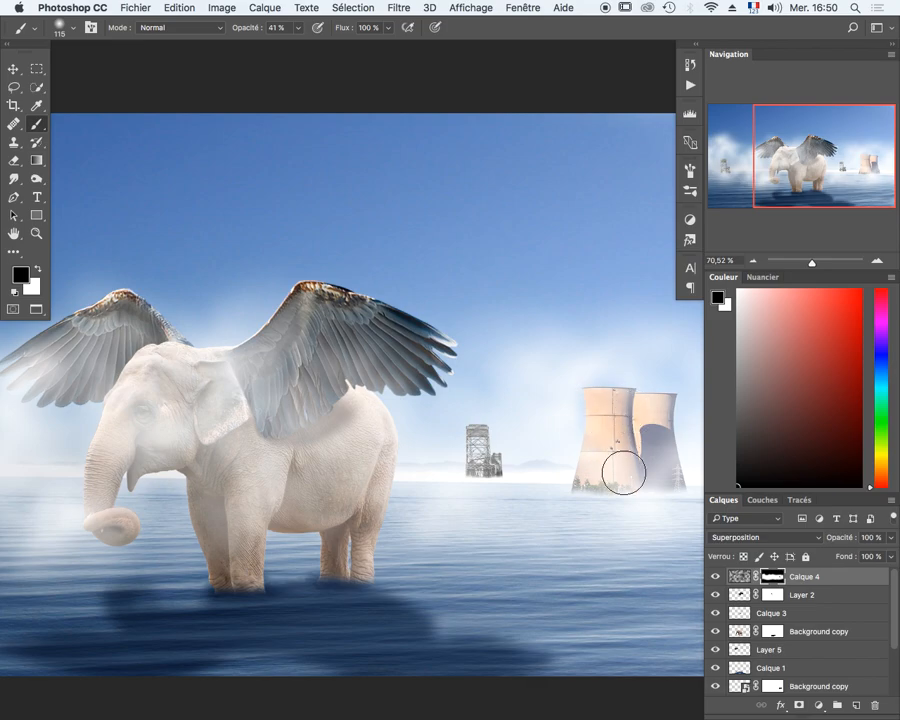
drag(622, 470, 590, 471)
scroll(333, 436, left, 5)
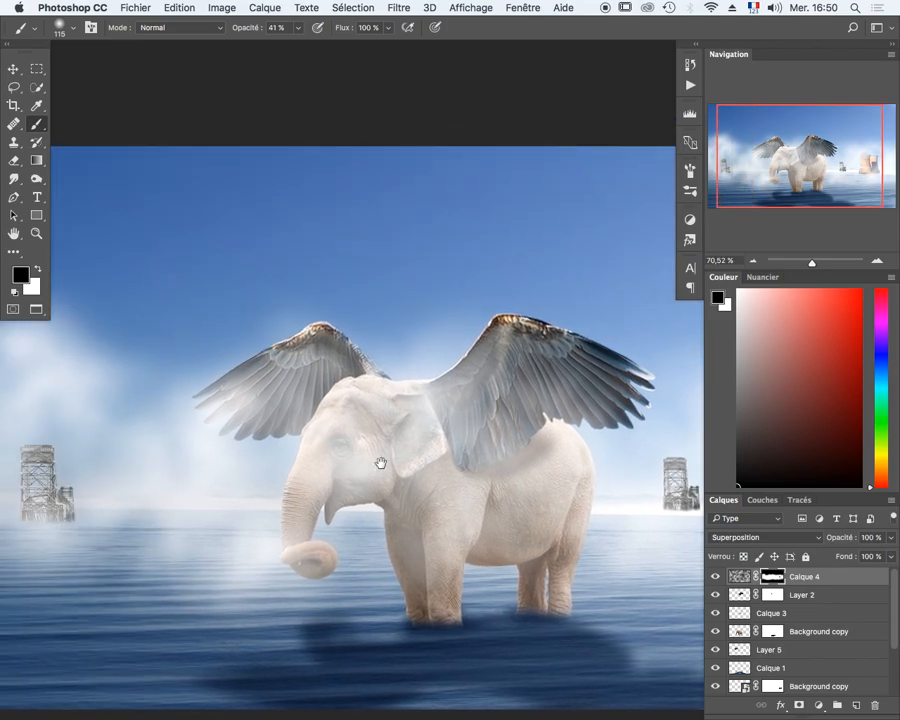
Paint black at 41% opacity on Calque 4's mask with the 115 px brush, clearing the mist from the elephant's head, wings and body.
mouse_move(440, 398)
mouse_down()
mouse_move(407, 417)
mouse_move(438, 415)
mouse_move(383, 443)
mouse_move(327, 446)
mouse_move(344, 455)
mouse_move(356, 440)
mouse_move(328, 451)
mouse_move(385, 416)
mouse_move(335, 410)
mouse_move(346, 424)
mouse_move(386, 415)
mouse_move(327, 364)
mouse_move(294, 360)
mouse_move(235, 393)
mouse_move(277, 379)
mouse_move(311, 403)
mouse_up()
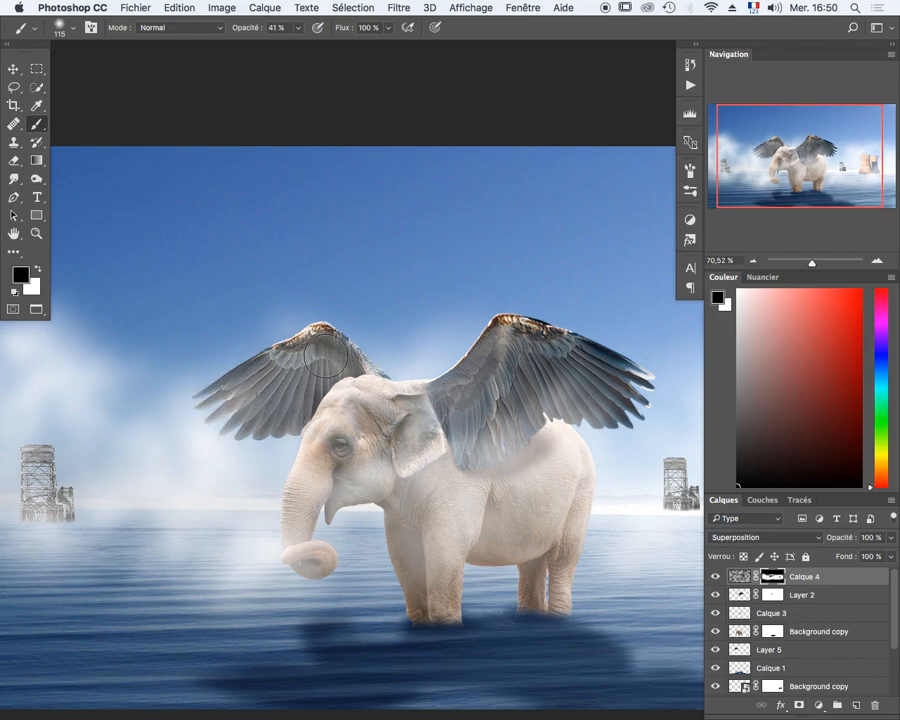
drag(318, 357, 364, 361)
mouse_move(503, 371)
mouse_down()
mouse_move(584, 369)
mouse_move(488, 392)
mouse_move(497, 376)
mouse_move(387, 346)
mouse_move(536, 413)
mouse_move(503, 402)
mouse_move(454, 438)
mouse_move(460, 430)
mouse_move(498, 466)
mouse_up()
mouse_move(450, 549)
mouse_down()
mouse_move(404, 550)
mouse_move(414, 533)
mouse_up()
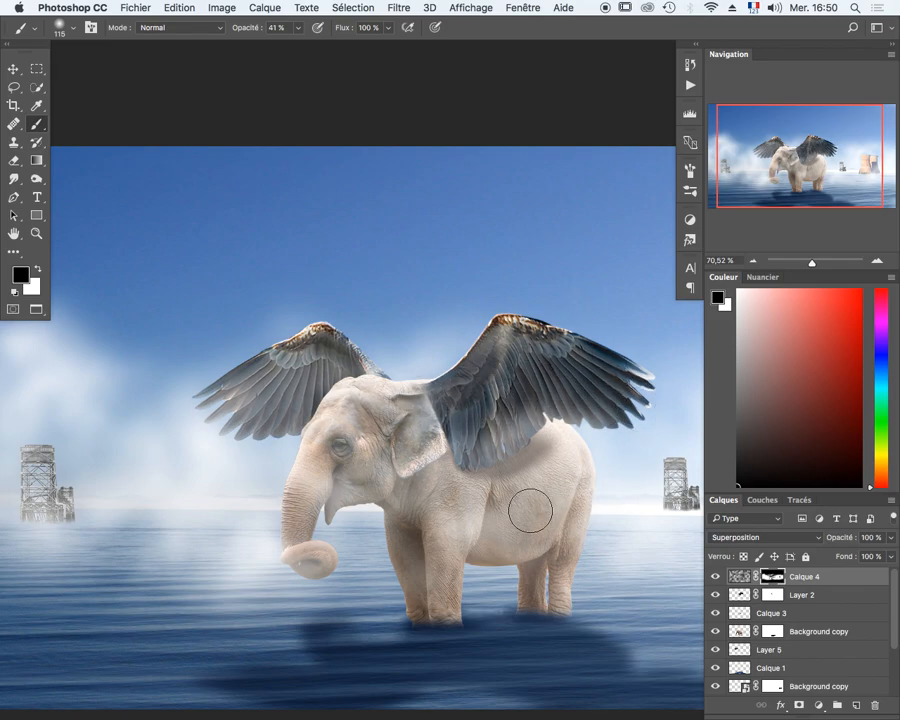
Reset the colours to black and white and fade the clouds around the ruined tower facing the elephant on Calque 4's mask with a 188 px brush.
drag(178, 524, 542, 620)
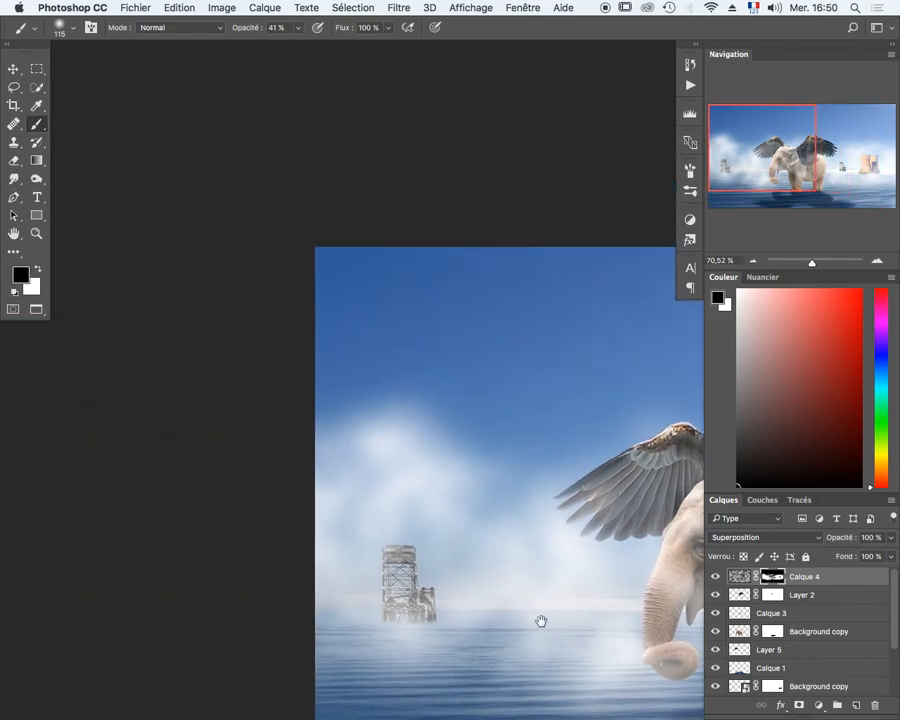
drag(440, 413, 462, 416)
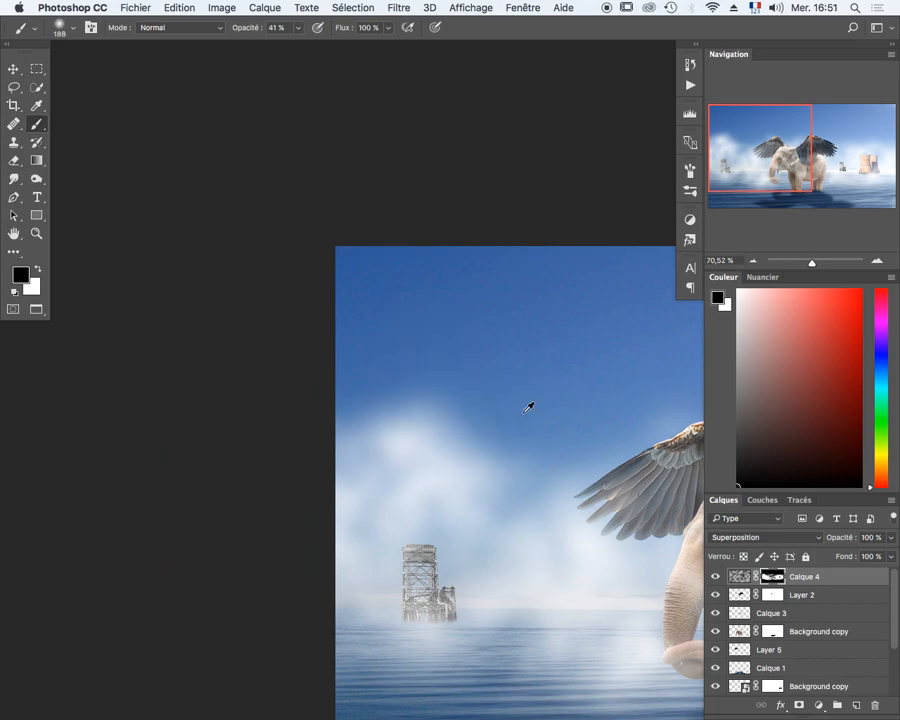
alt+click(388, 432)
drag(394, 421, 492, 425)
alt+click(338, 459)
drag(338, 459, 406, 458)
key(super+space)
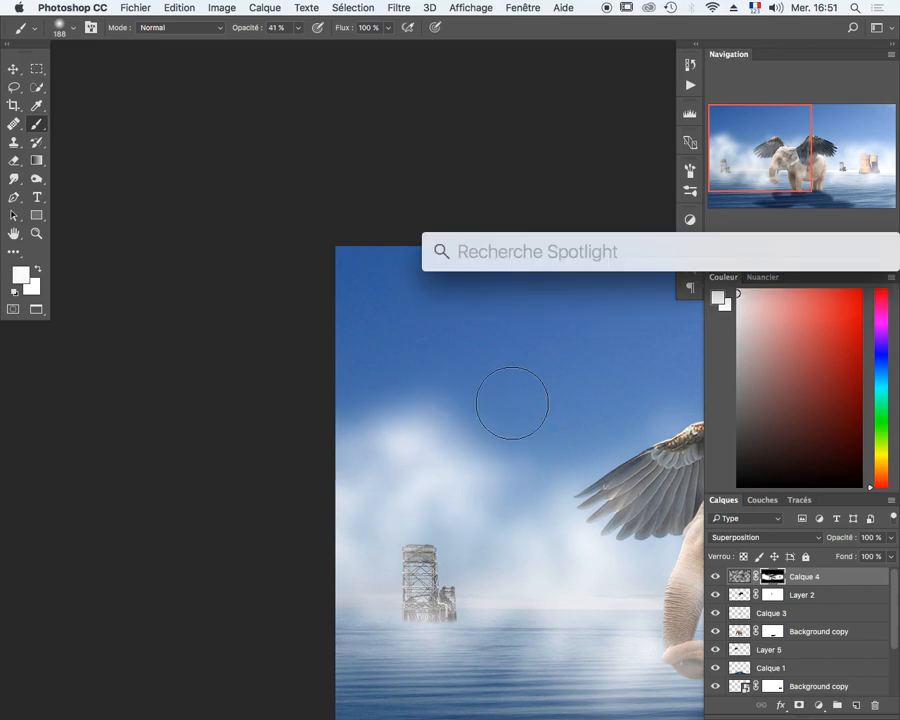
key(Escape)
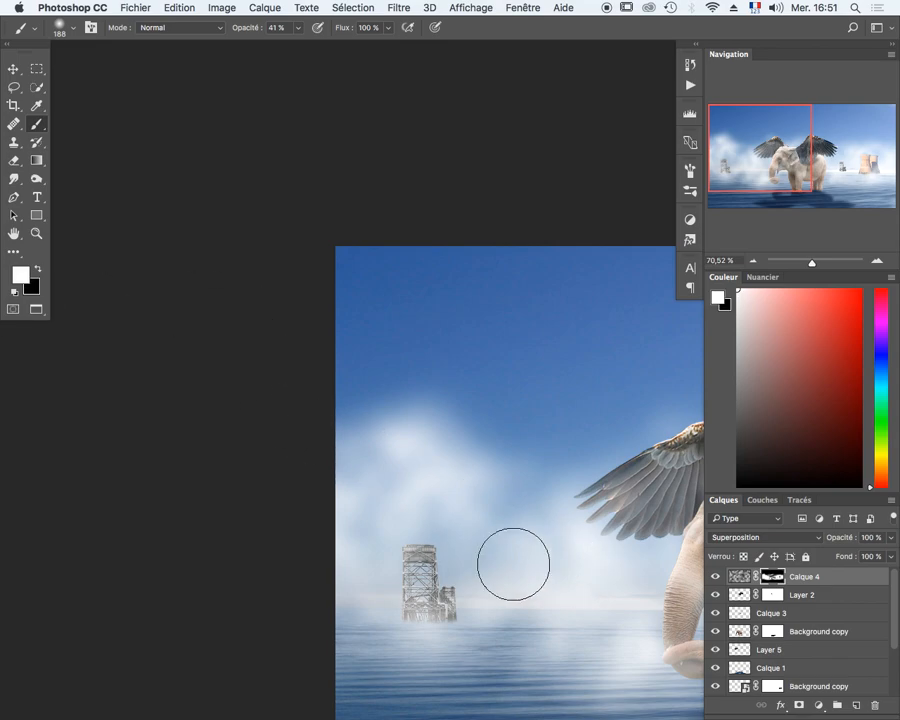
key(d)
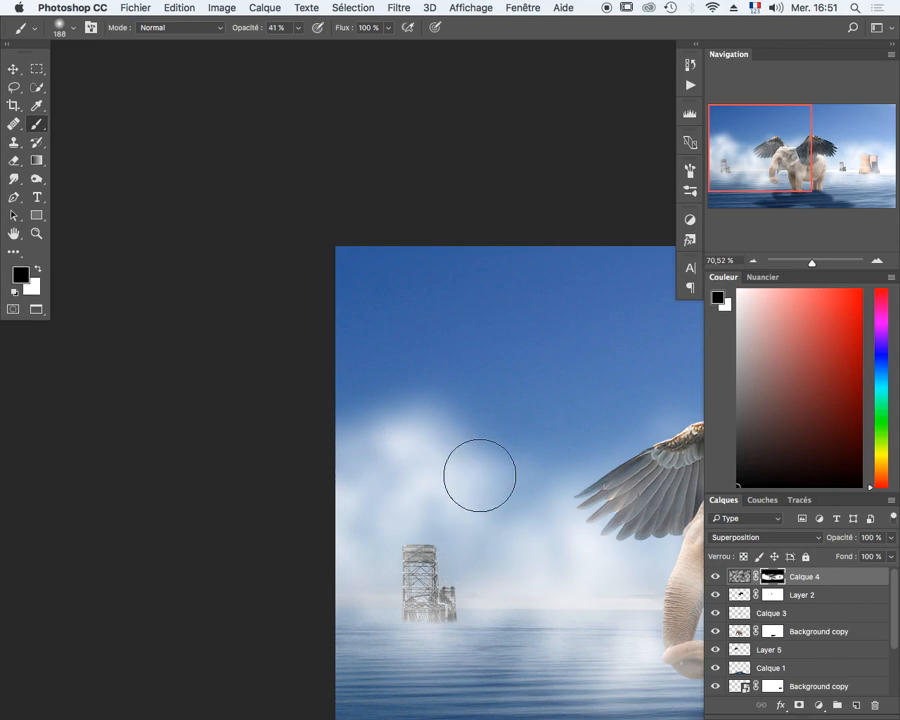
mouse_move(464, 477)
mouse_down()
mouse_move(380, 478)
mouse_move(512, 480)
mouse_move(286, 490)
mouse_move(504, 516)
mouse_move(575, 571)
mouse_move(468, 543)
mouse_move(355, 548)
mouse_up()
Fade the mist around the distant tower behind the elephant and beside its trunk by painting black on Calque 4's mask.
key(space)
drag(580, 610, 55, 514)
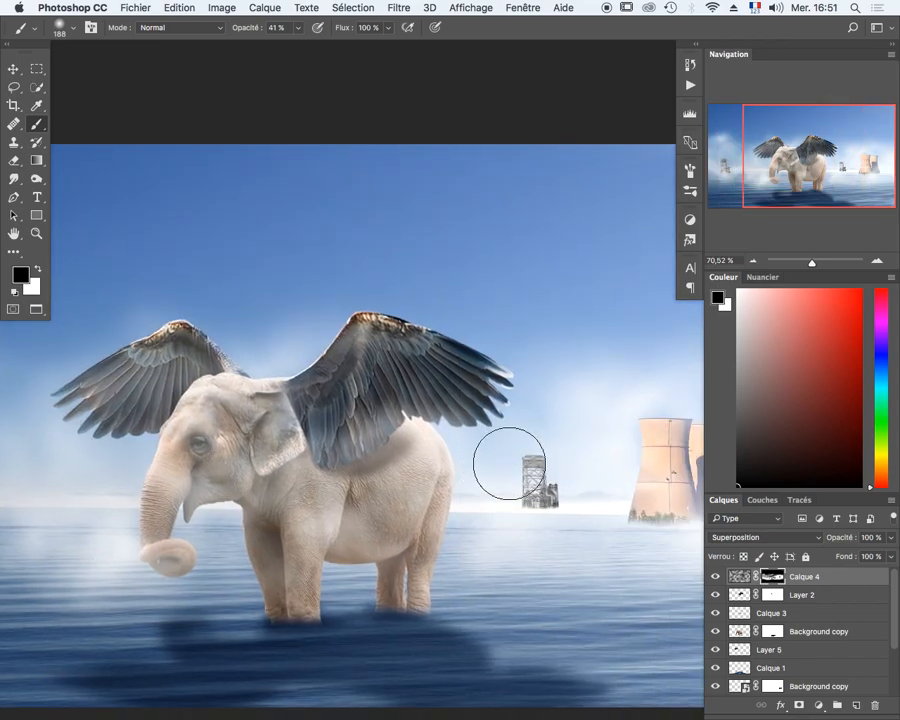
mouse_move(482, 450)
mouse_down()
mouse_move(170, 450)
mouse_move(599, 452)
mouse_up()
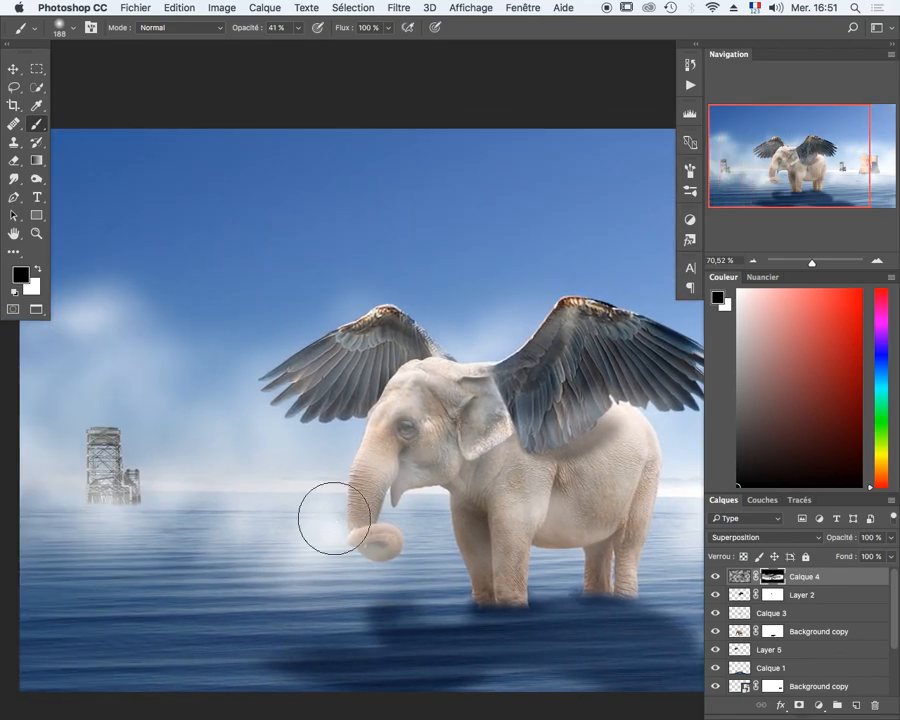
drag(335, 521, 323, 532)
key(super+minus)
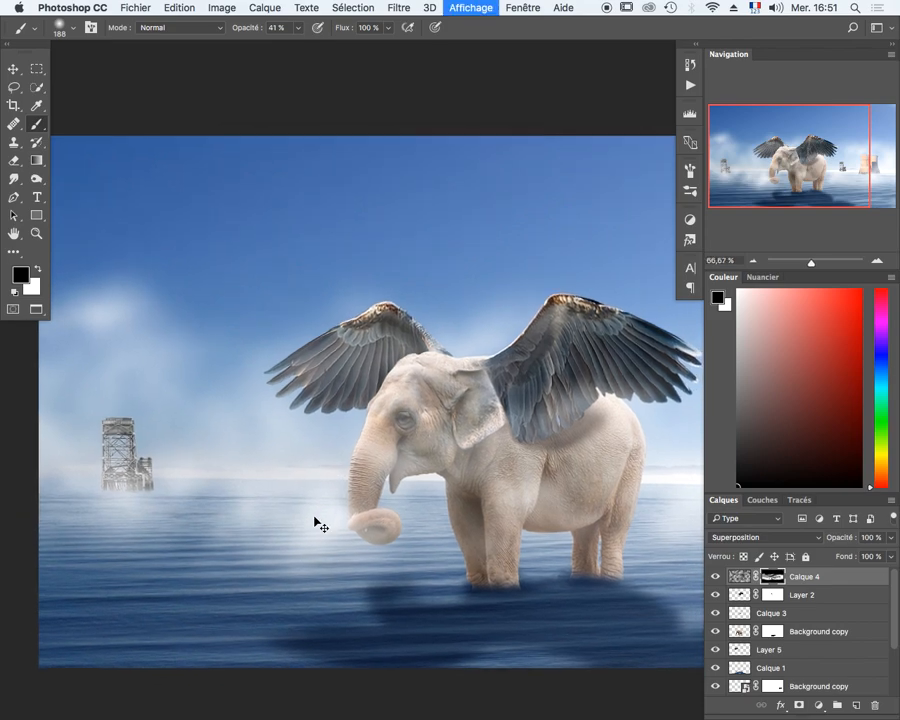
drag(460, 480, 362, 498)
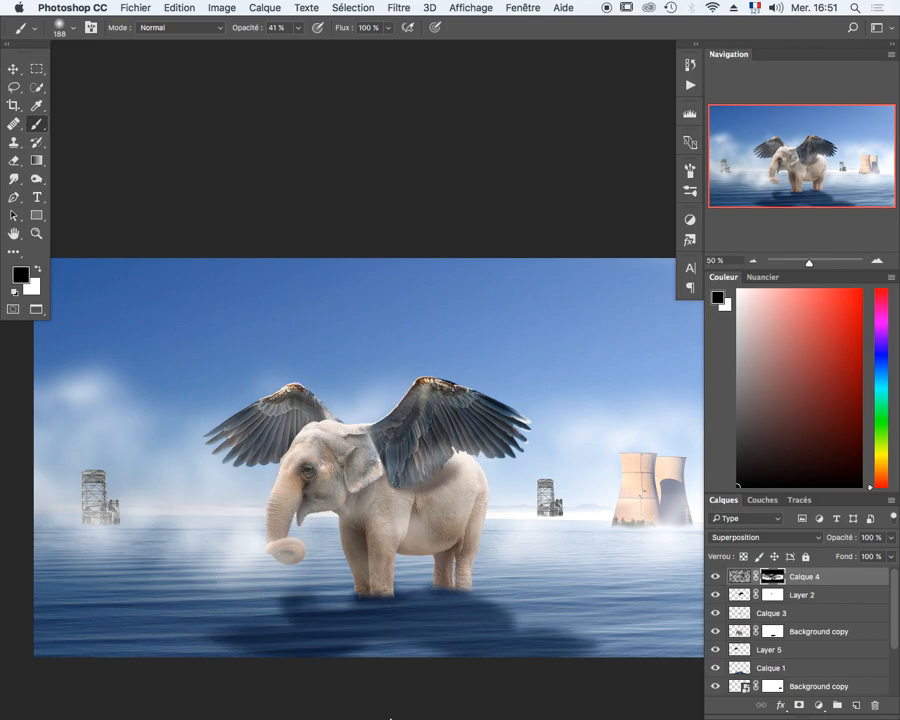
Select two smoke-plume shapes rising from the cooling towers with the Lasso in add mode, using a 6 px feather.
mouse_move(560, 442)
mouse_down()
mouse_move(502, 377)
mouse_move(558, 518)
mouse_move(466, 486)
mouse_up()
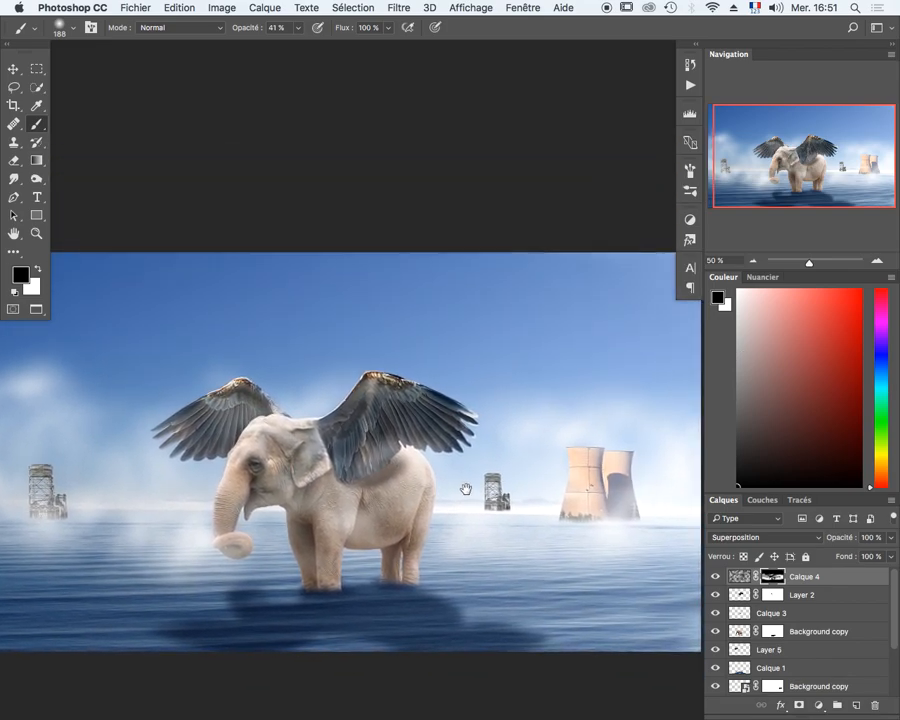
click(14, 87)
mouse_move(546, 453)
mouse_down()
mouse_move(398, 486)
mouse_move(504, 504)
mouse_move(476, 492)
mouse_move(487, 526)
mouse_up()
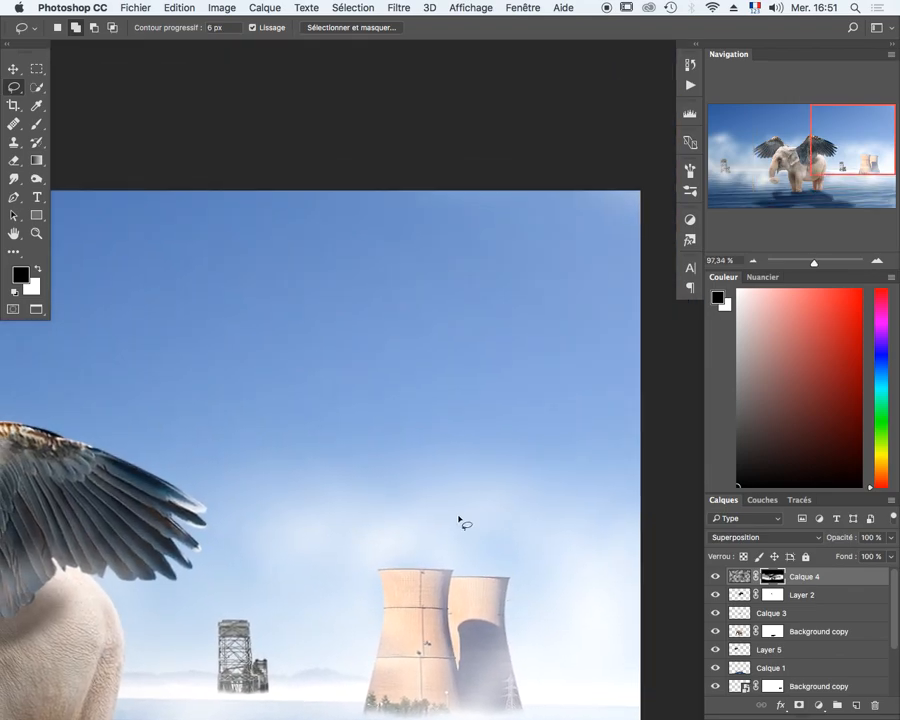
mouse_move(407, 580)
mouse_down()
mouse_move(323, 298)
mouse_move(365, 270)
mouse_move(430, 291)
mouse_move(466, 362)
mouse_move(455, 459)
mouse_move(431, 519)
mouse_move(414, 618)
mouse_up()
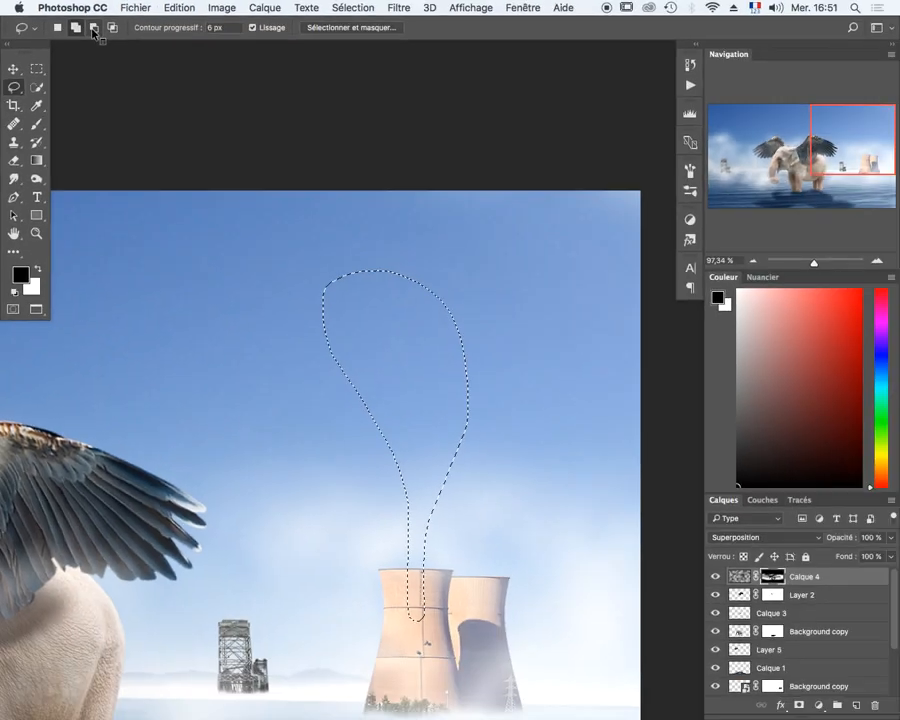
click(75, 27)
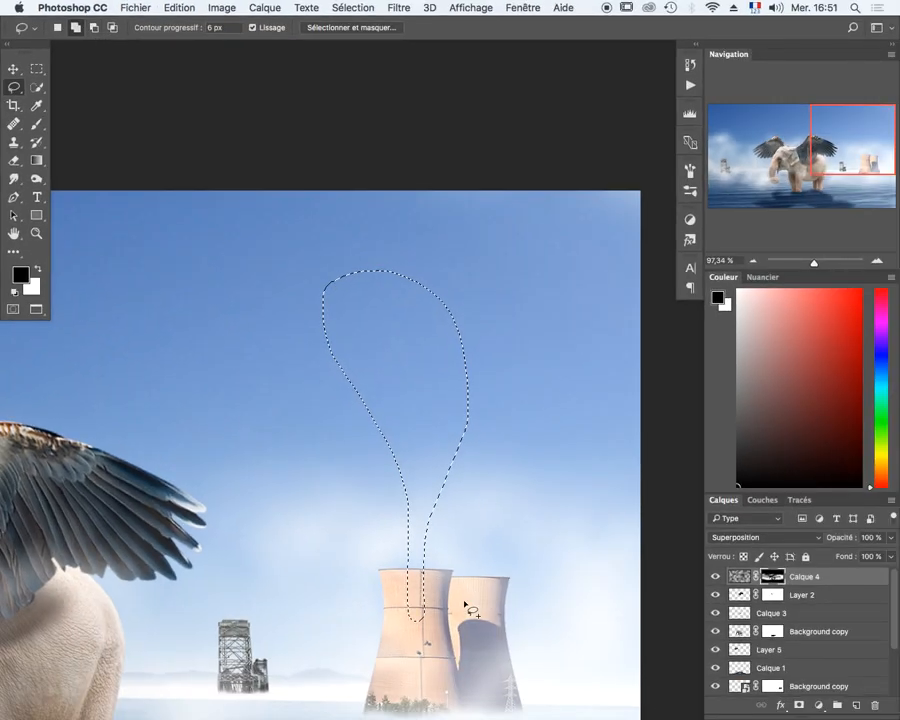
drag(467, 600, 463, 483)
drag(492, 440, 494, 530)
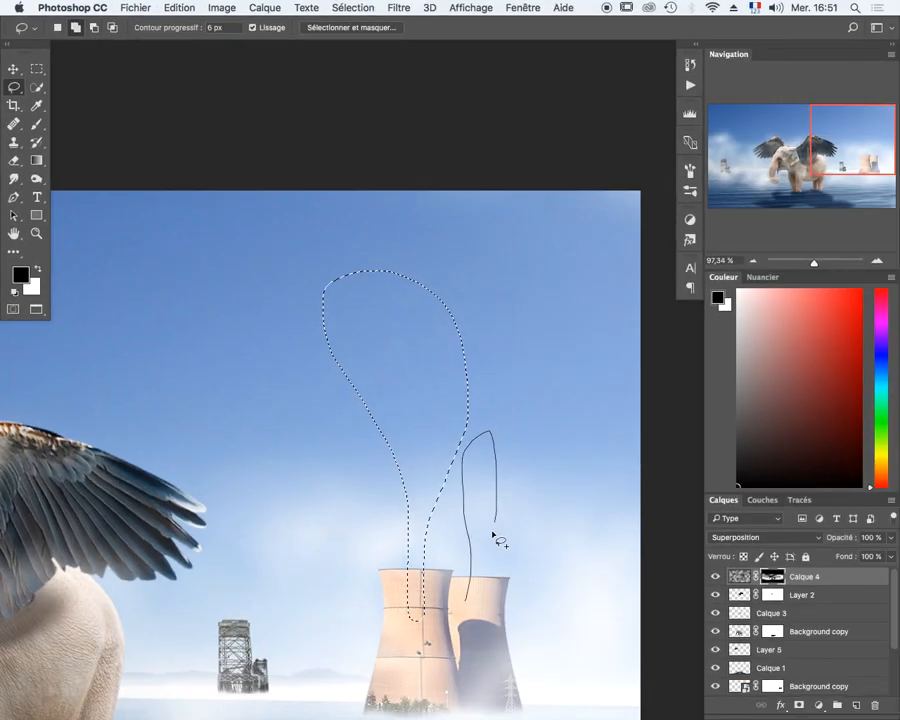
drag(472, 612, 469, 606)
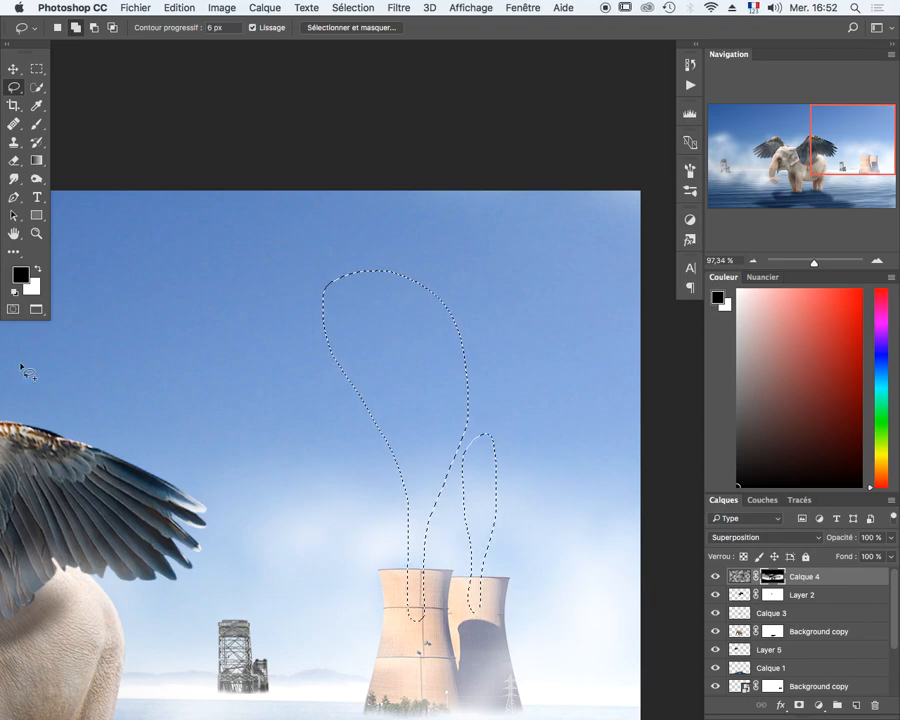
Try the Nuages filter inside the plume selection on Calque 4's mask, and undo it.
click(402, 8)
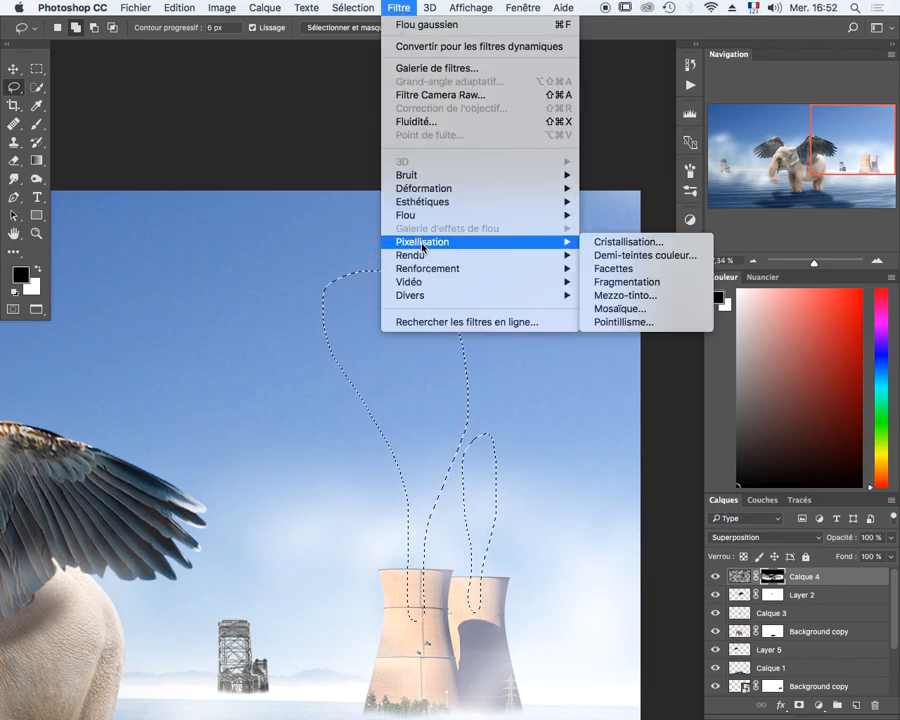
mouse_move(424, 256)
click(607, 344)
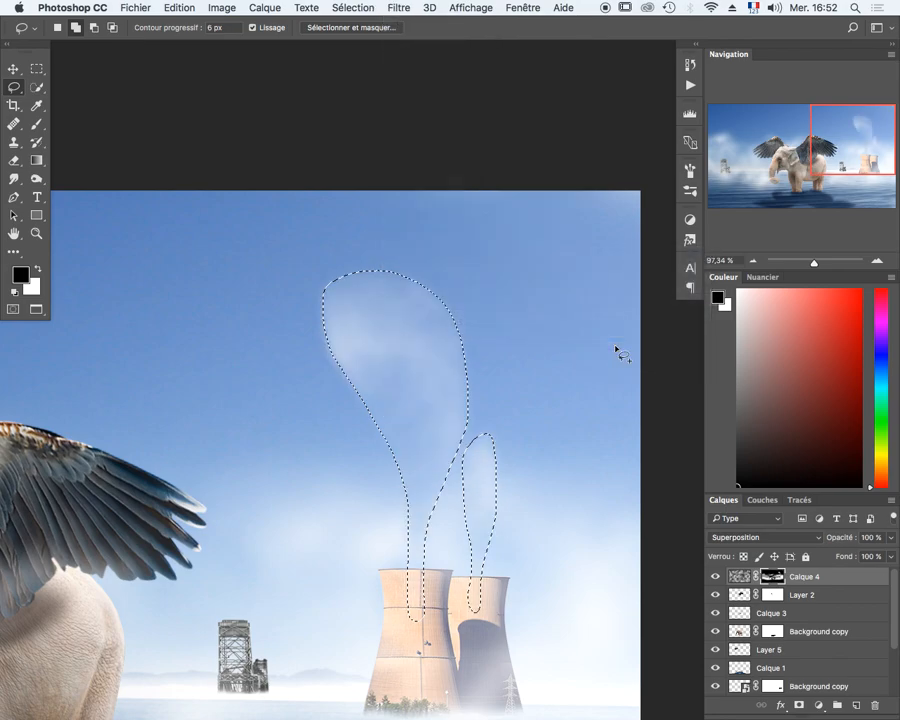
key(super+z)
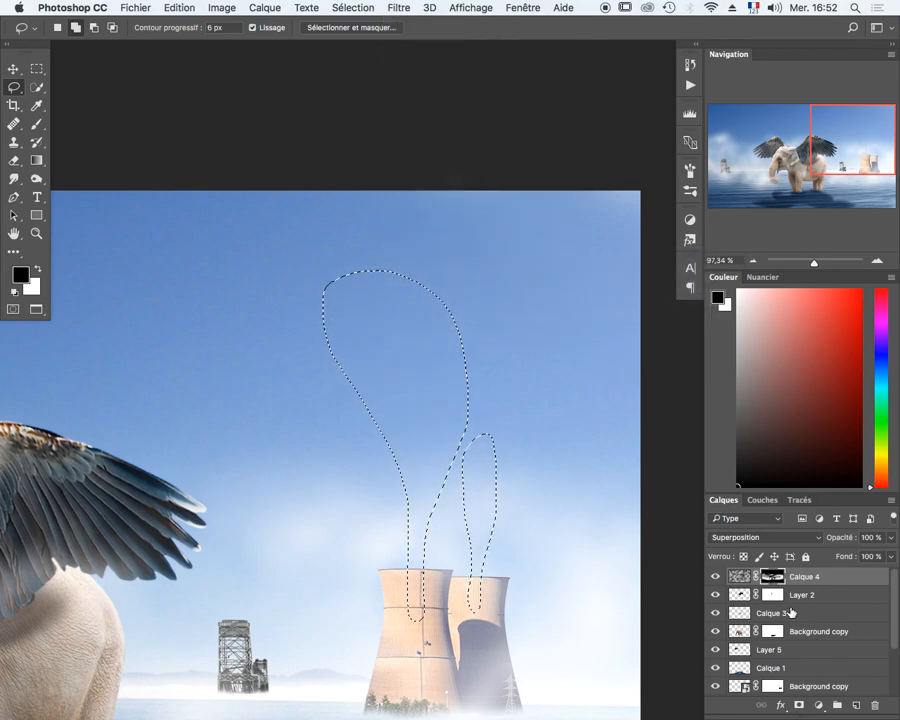
Create a new layer above Calque 4, render Nuages inside the plume selection, and deselect.
click(848, 706)
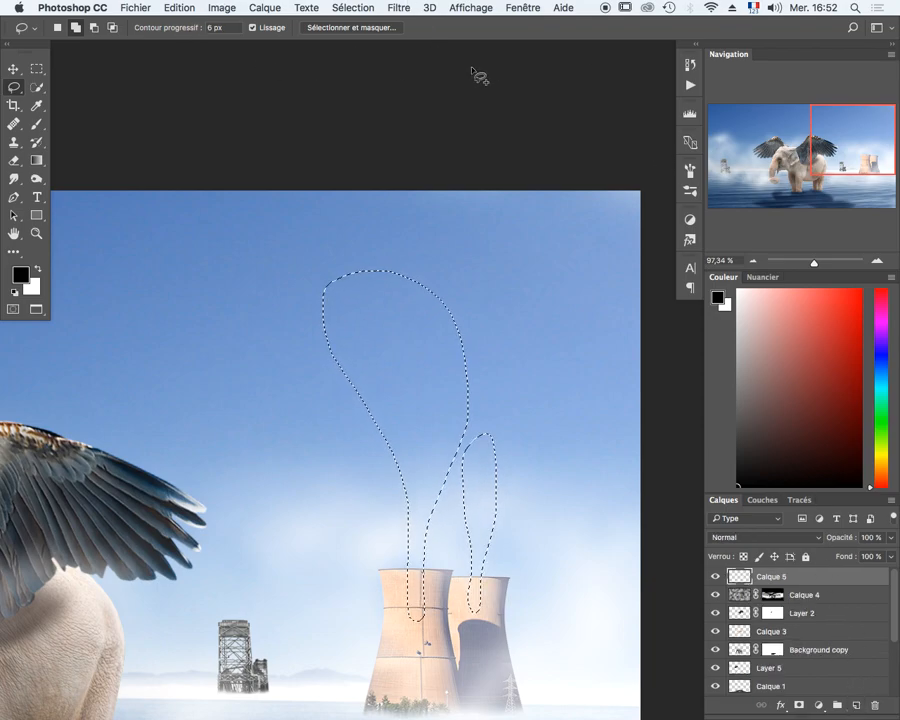
click(400, 8)
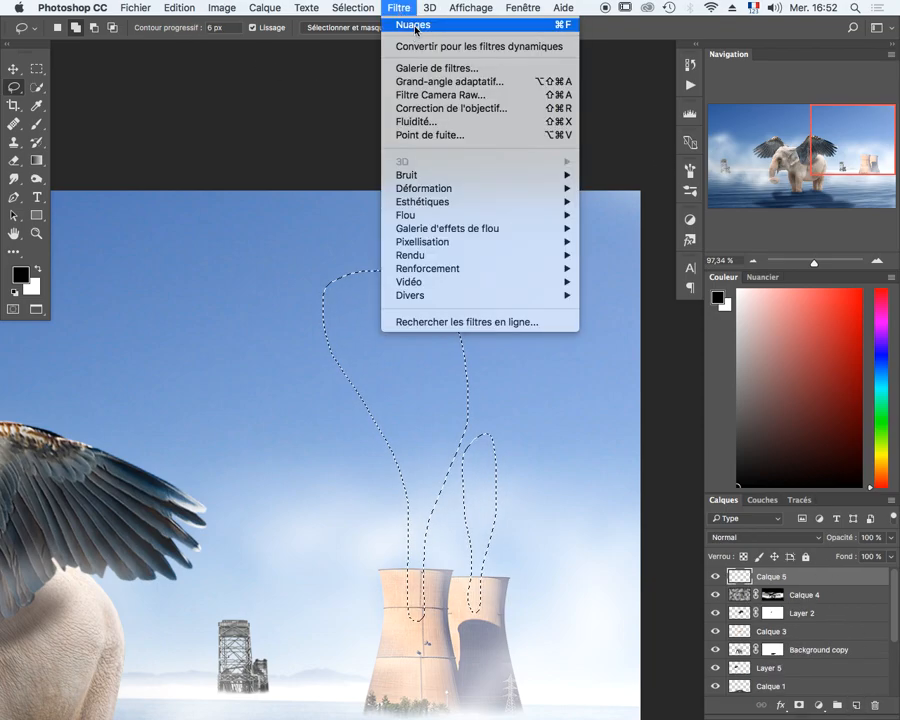
click(414, 25)
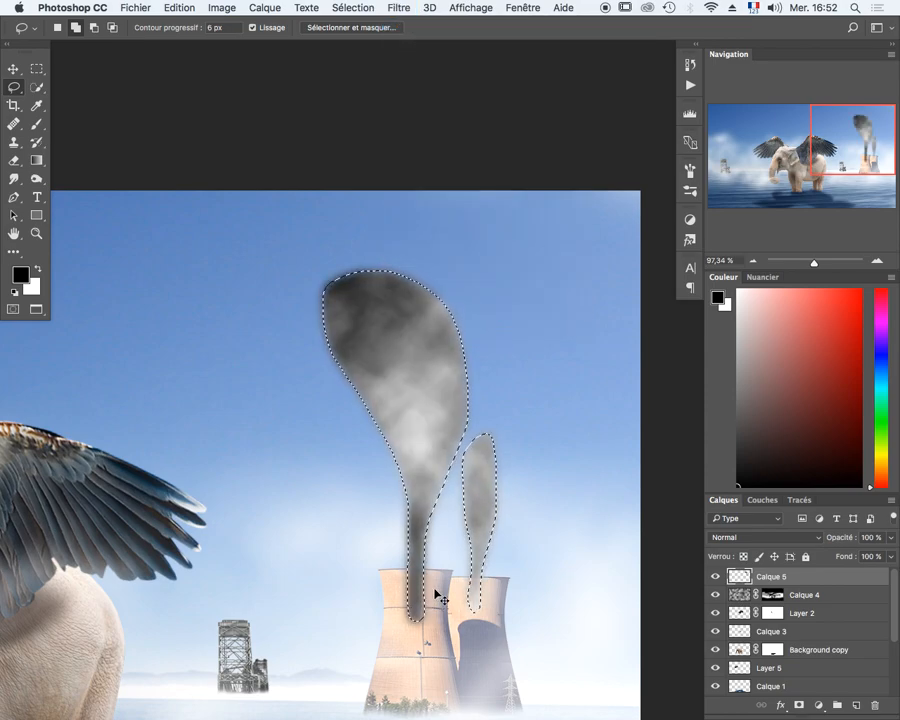
key(super+d)
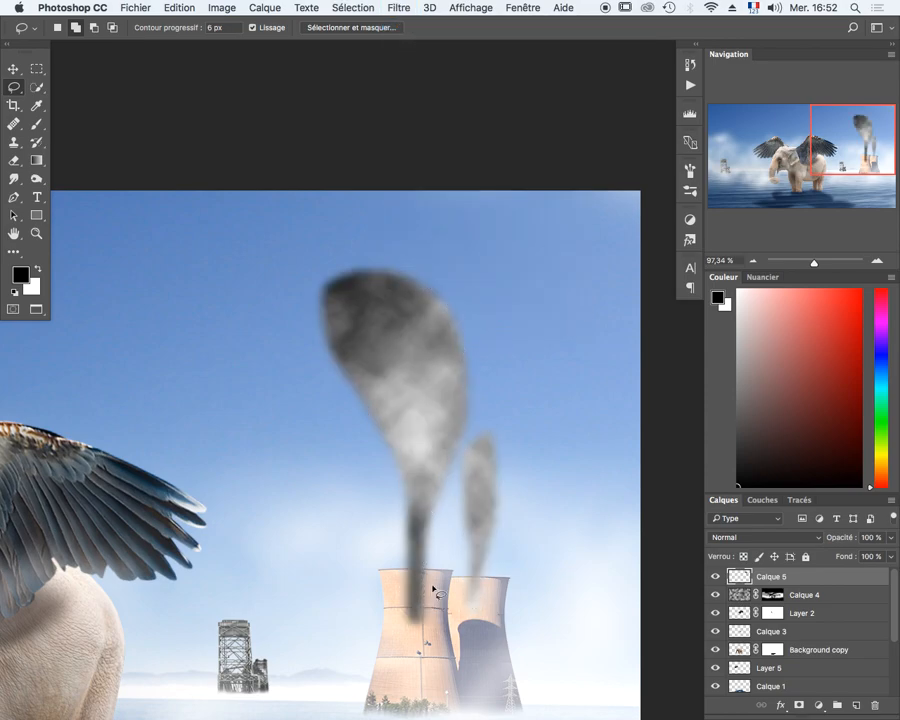
Soften the smoke on Calque 5 with Flou gaussien at a radius of 12 pixels and set the layer's opacity to 50%.
click(413, 8)
mouse_move(458, 213)
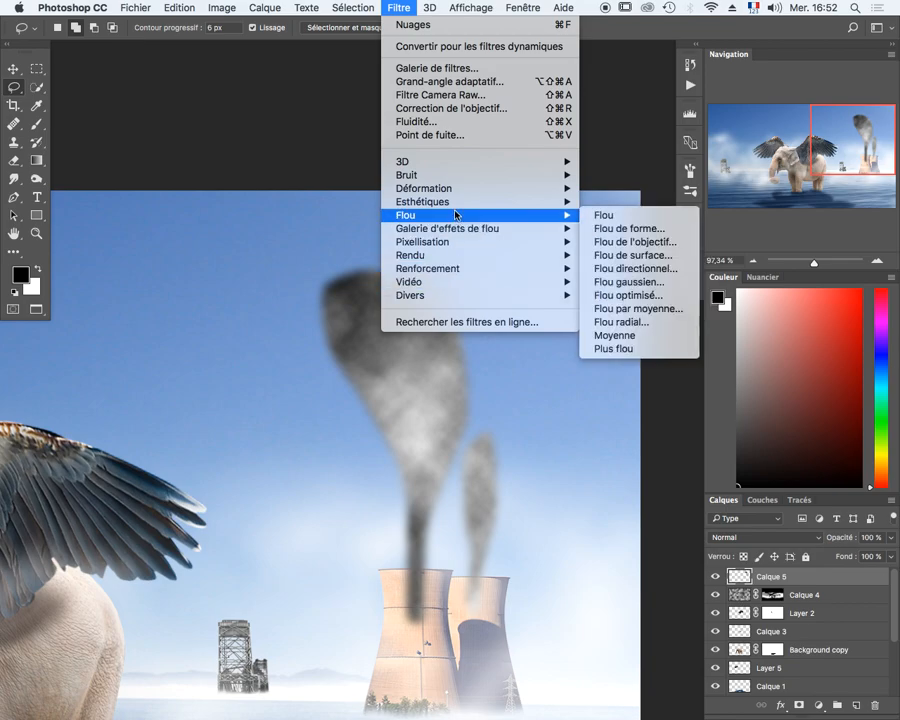
click(636, 284)
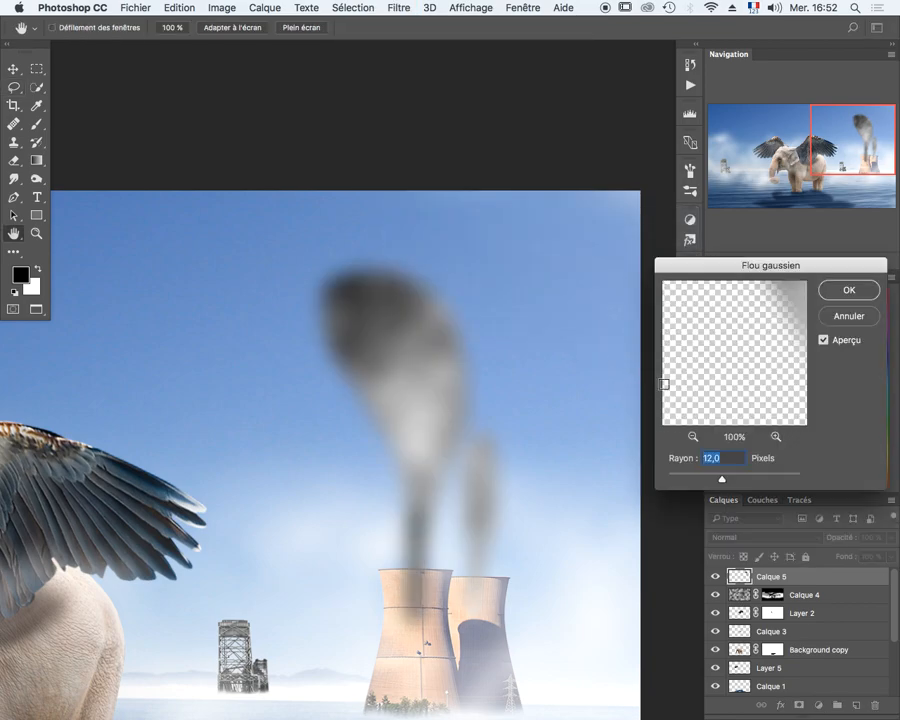
click(842, 292)
key(l)
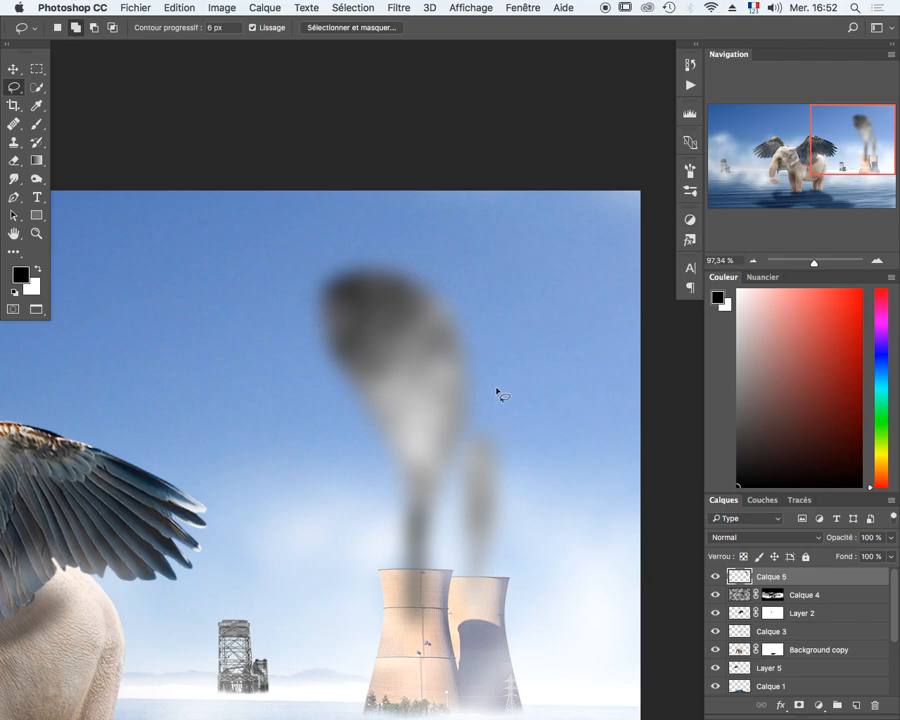
mouse_move(465, 576)
mouse_down()
mouse_move(405, 440)
mouse_move(409, 452)
mouse_up()
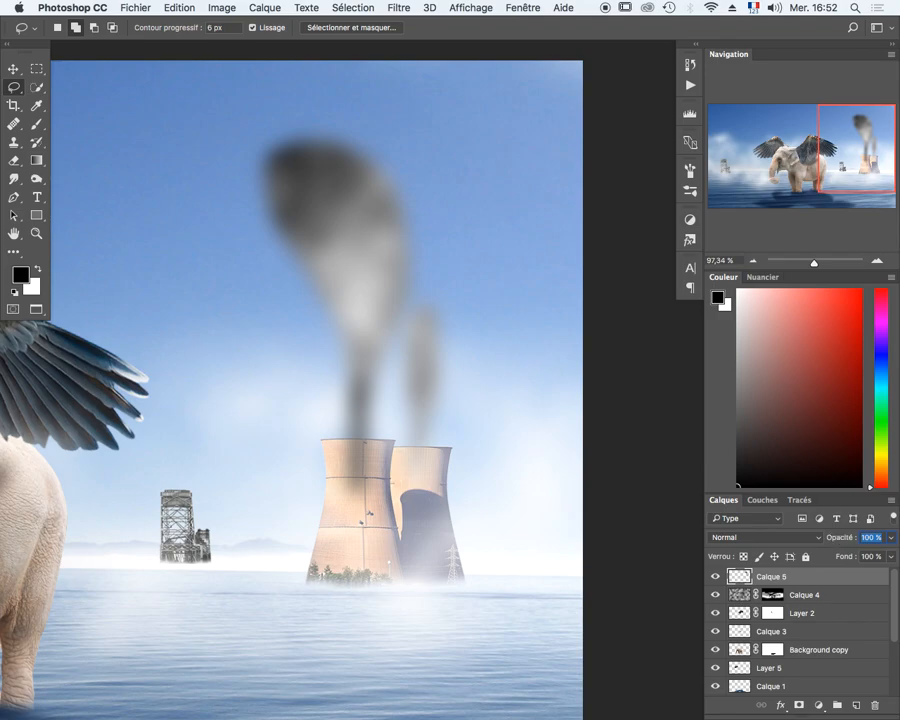
text(50)
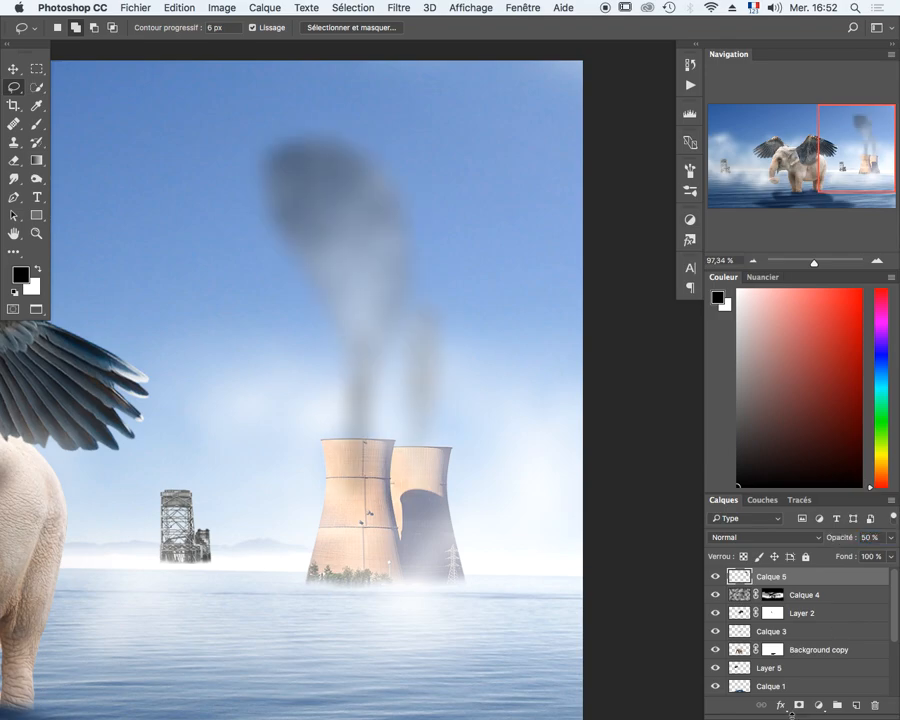
Add a layer mask to Calque 5 and paint black with a 56 px brush to hide the smoke overlapping the cooling towers.
click(799, 707)
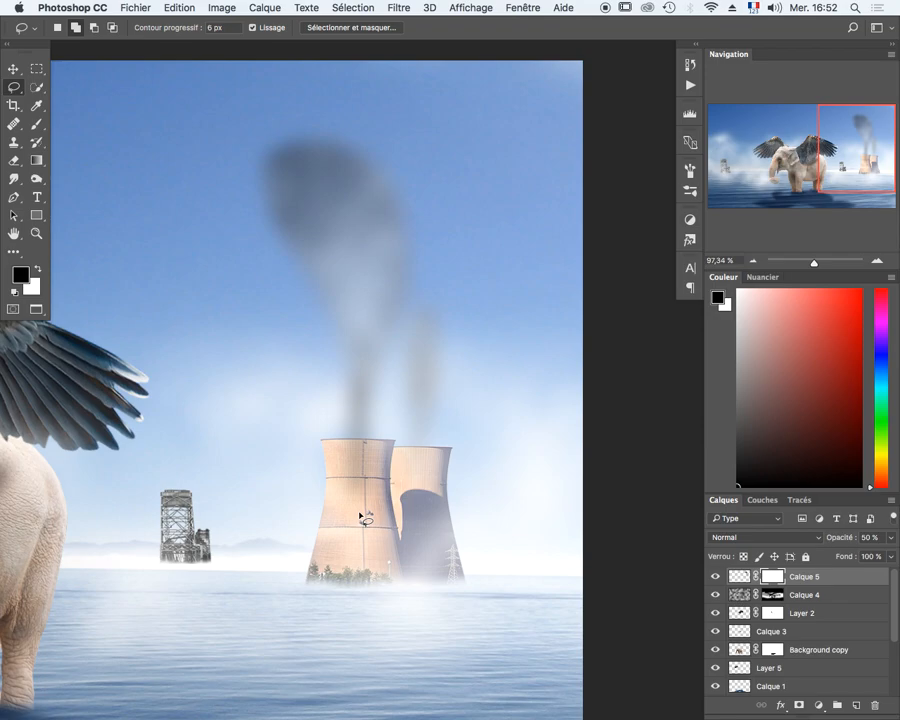
key(b)
mouse_move(362, 505)
mouse_down()
mouse_move(312, 508)
mouse_move(318, 500)
mouse_up()
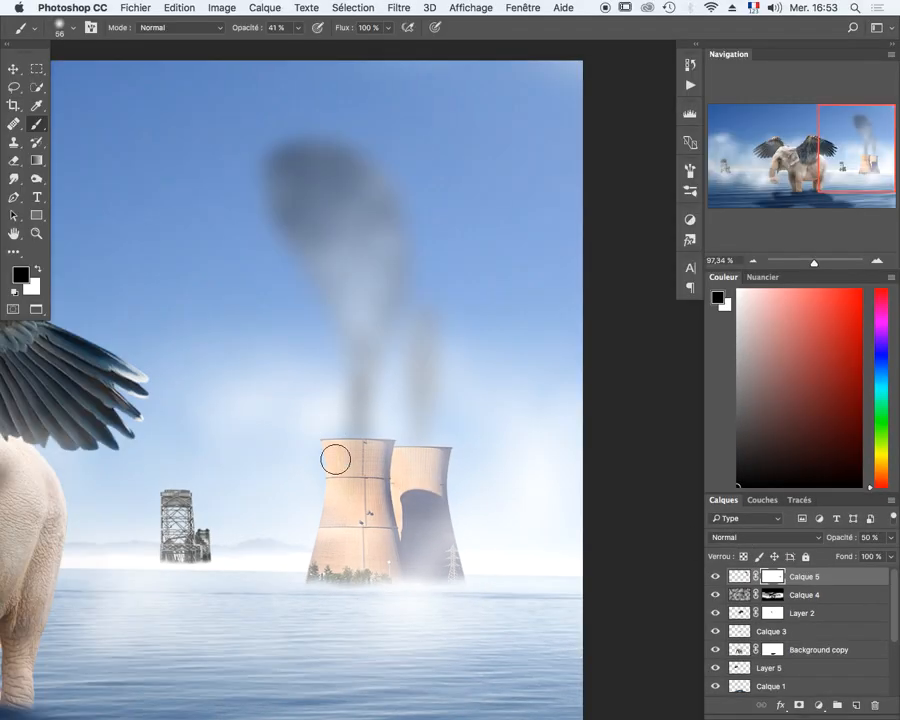
Set Calque 5's blend mode to Superposition and adjust its smoke with Niveaux, using input levels of 70, 1,00 and 210.
click(753, 541)
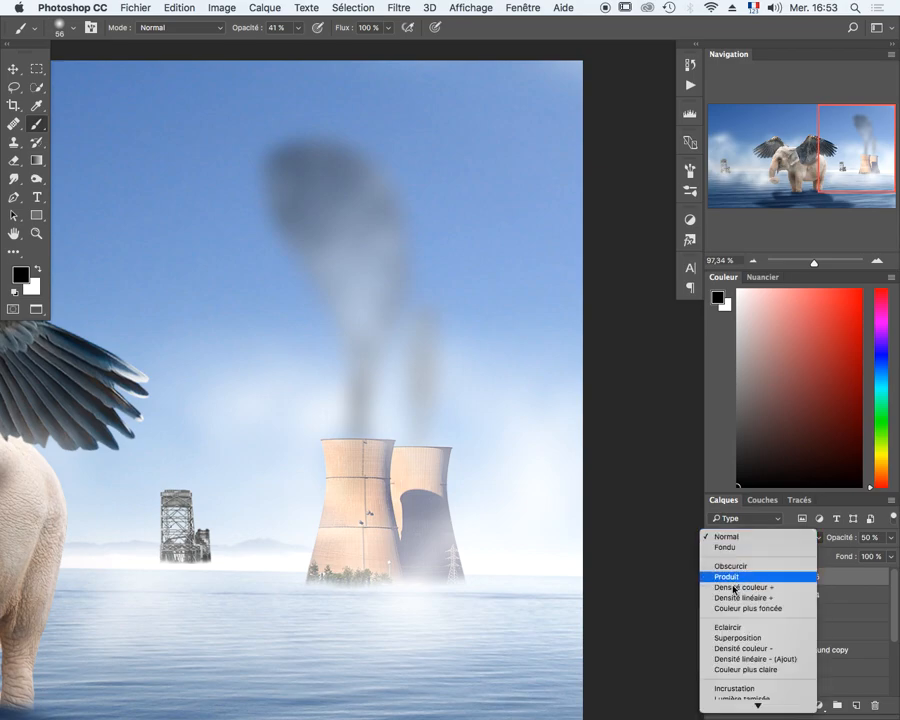
click(757, 637)
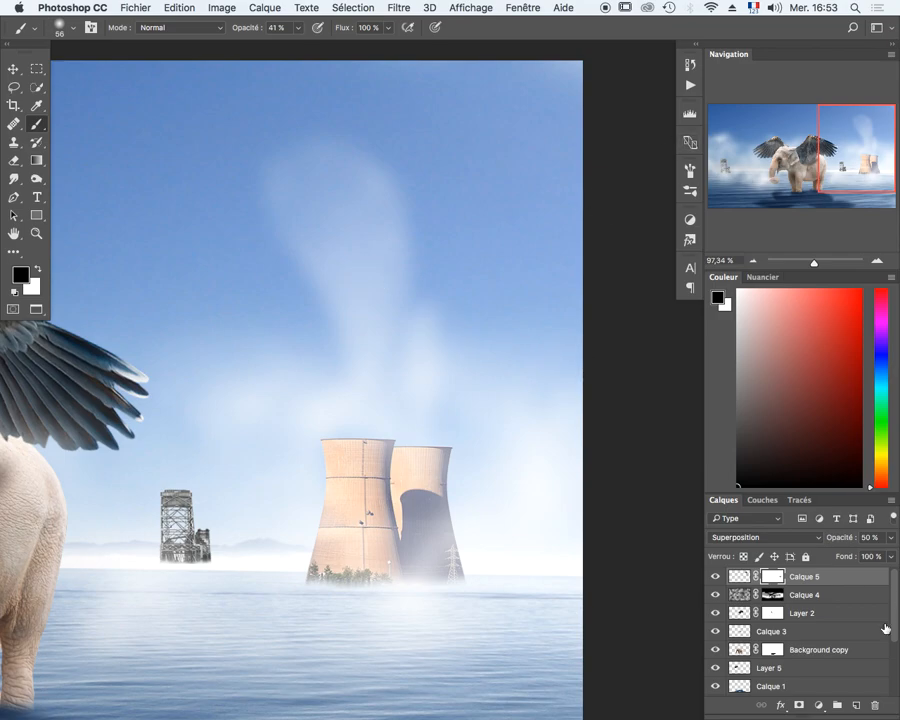
click(740, 578)
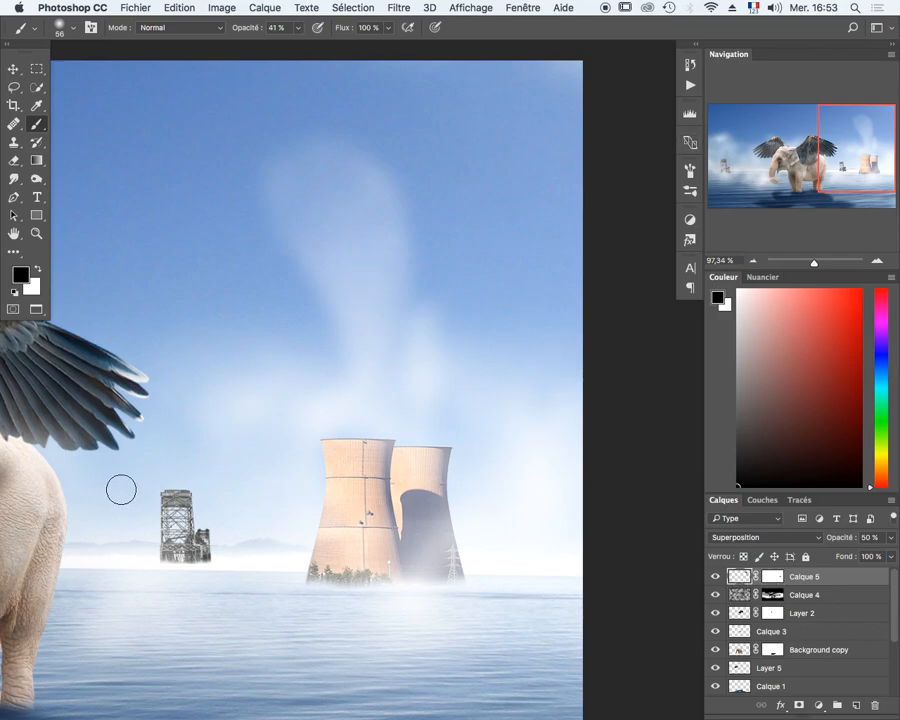
key(super+l)
drag(572, 195, 572, 299)
drag(581, 461, 614, 461)
drag(755, 461, 726, 461)
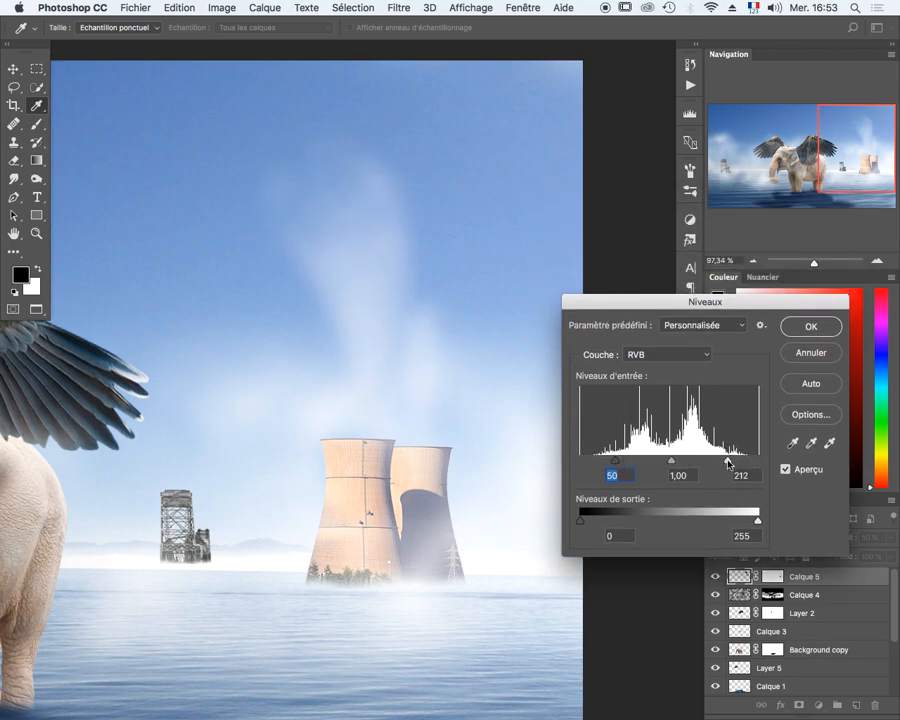
click(616, 474)
click(809, 325)
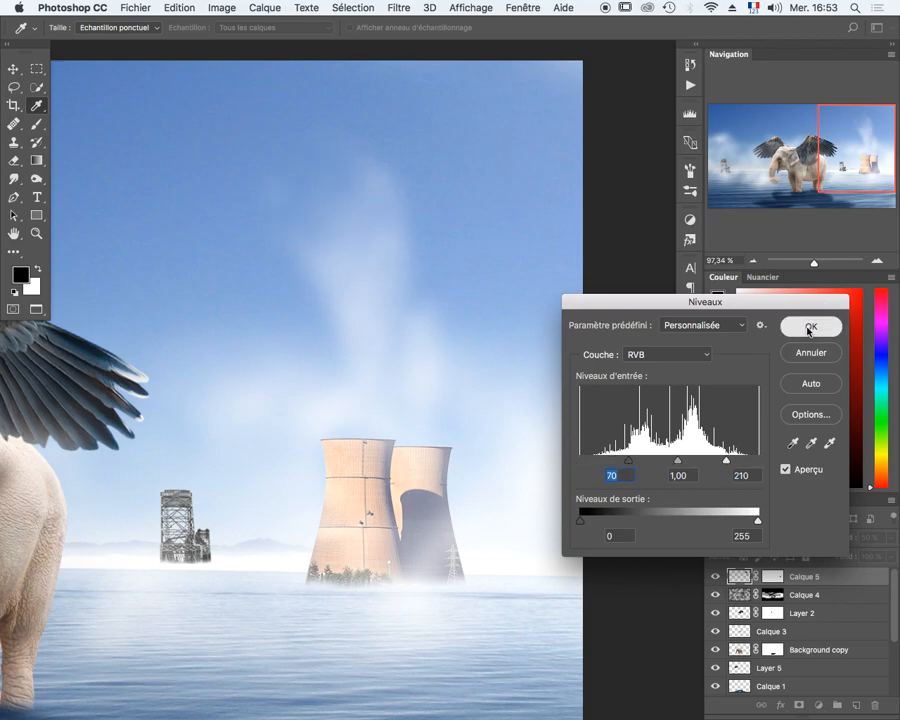
Raise the opacity of the smoke on Calque 5 to 100%.
key(b)
drag(841, 541, 890, 543)
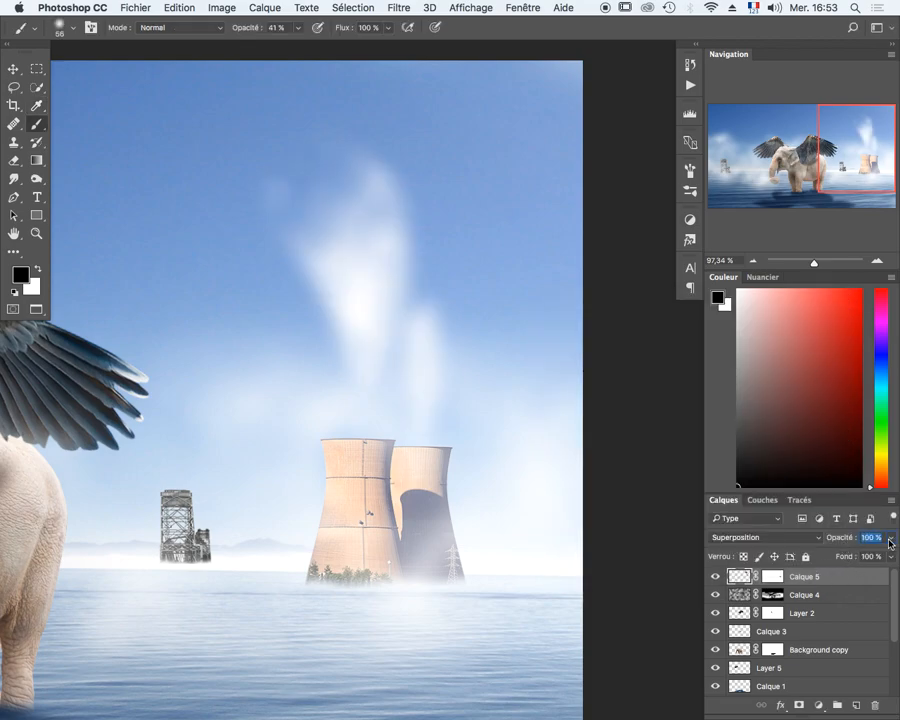
key(super+minus)
key(super+minus)
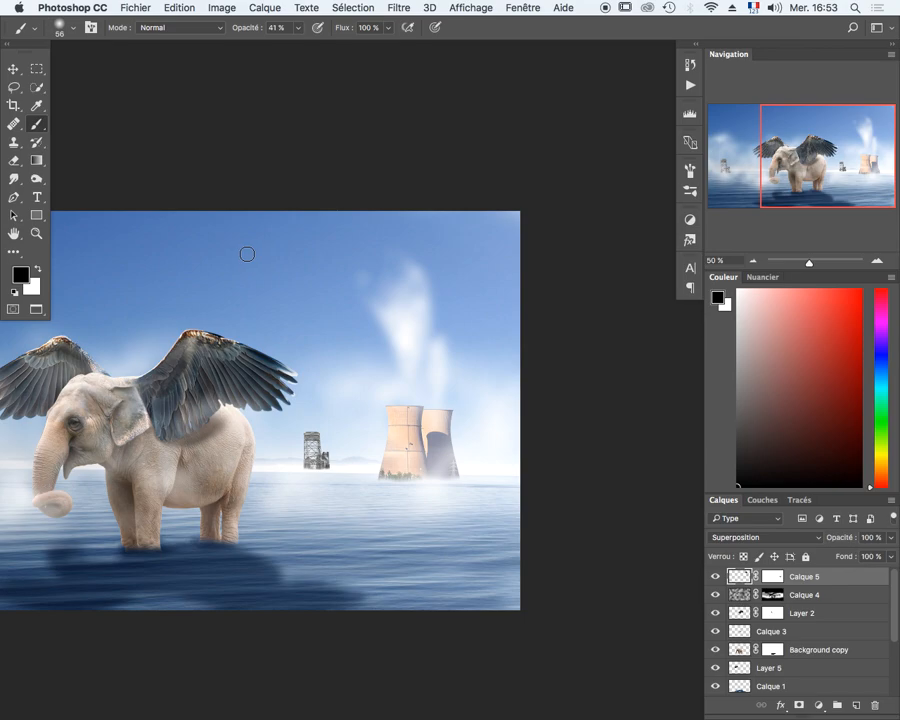
drag(328, 513, 622, 469)
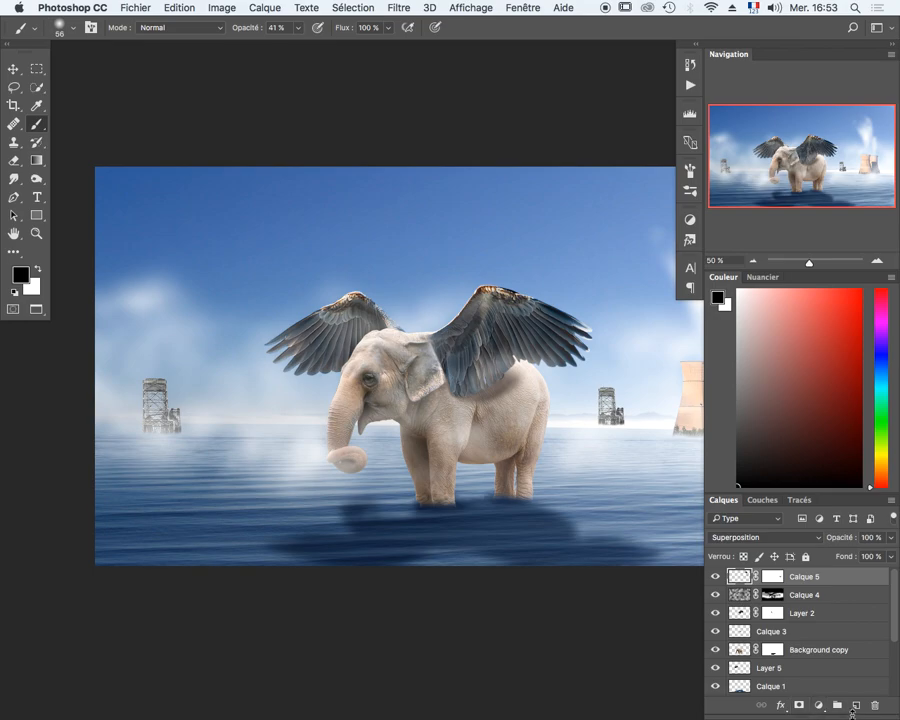
Discard a new empty layer and try a brown #765c45 Couleur unie fill layer above Calque 5 instead.
click(856, 705)
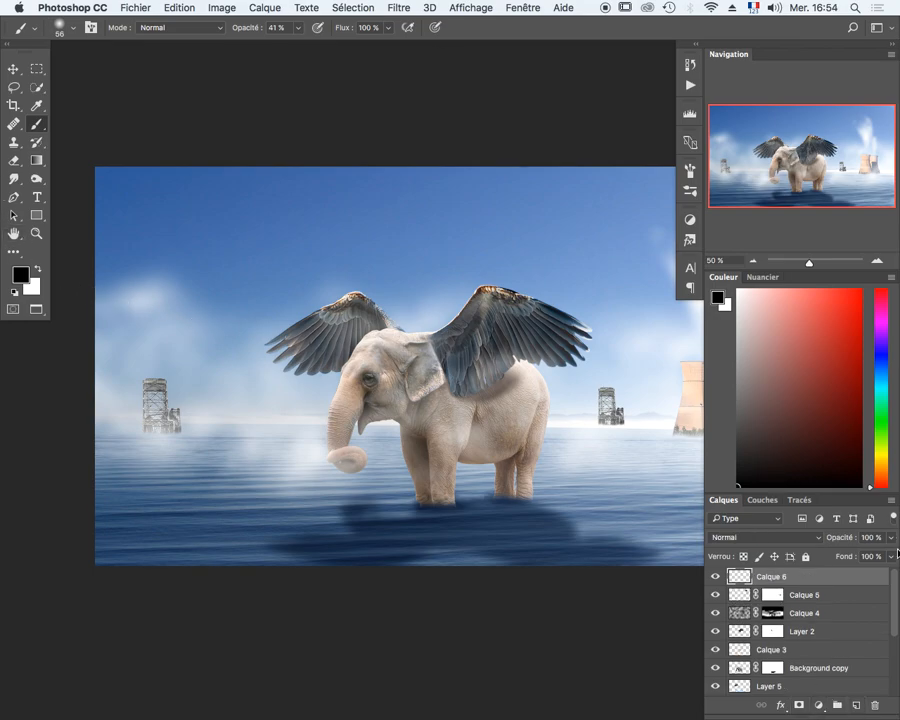
drag(861, 583, 875, 705)
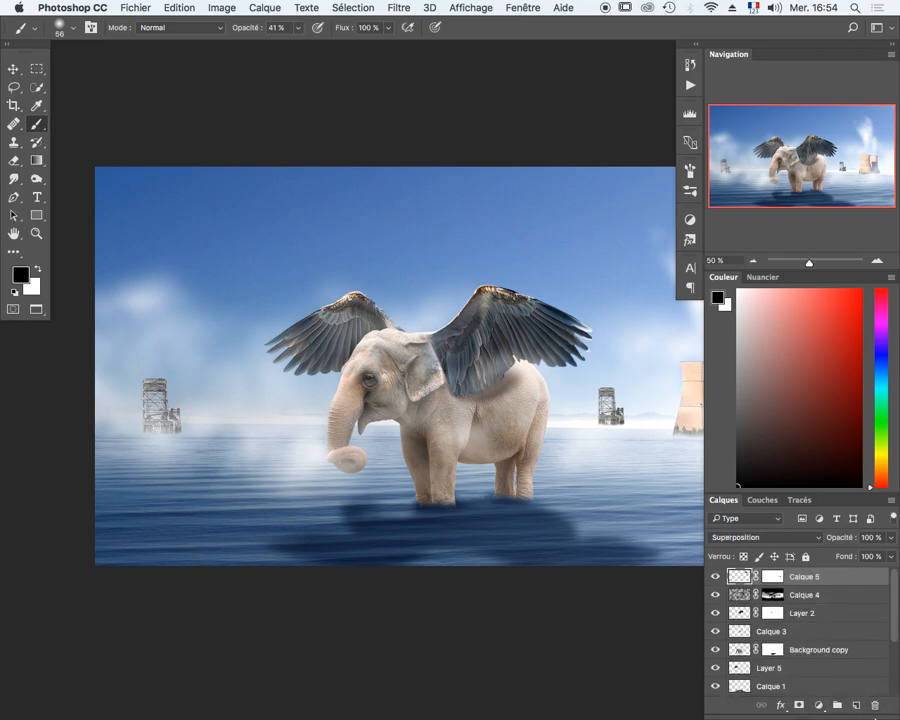
click(820, 705)
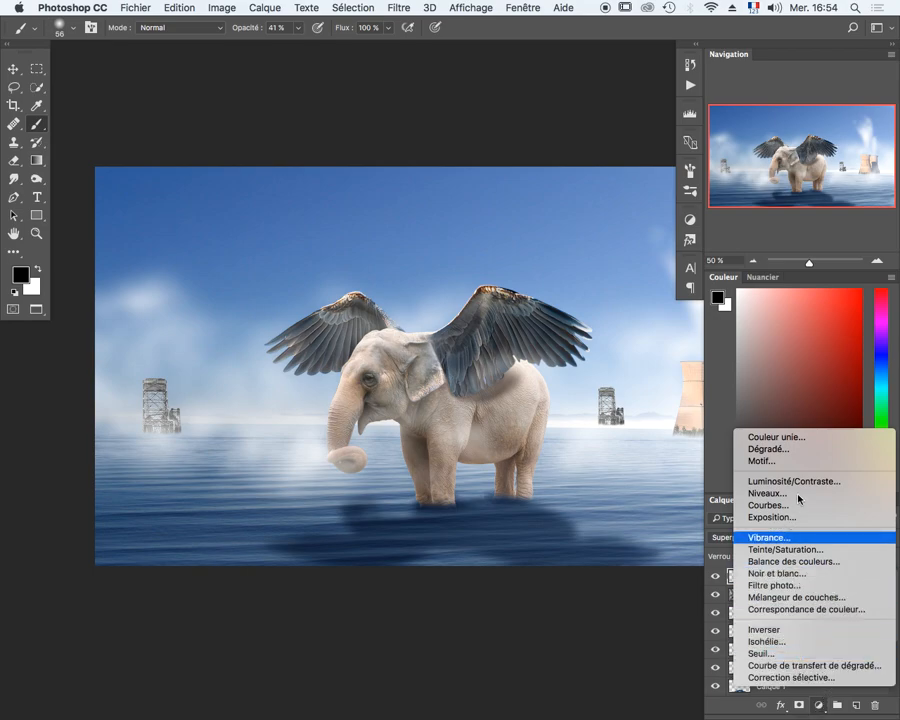
click(800, 438)
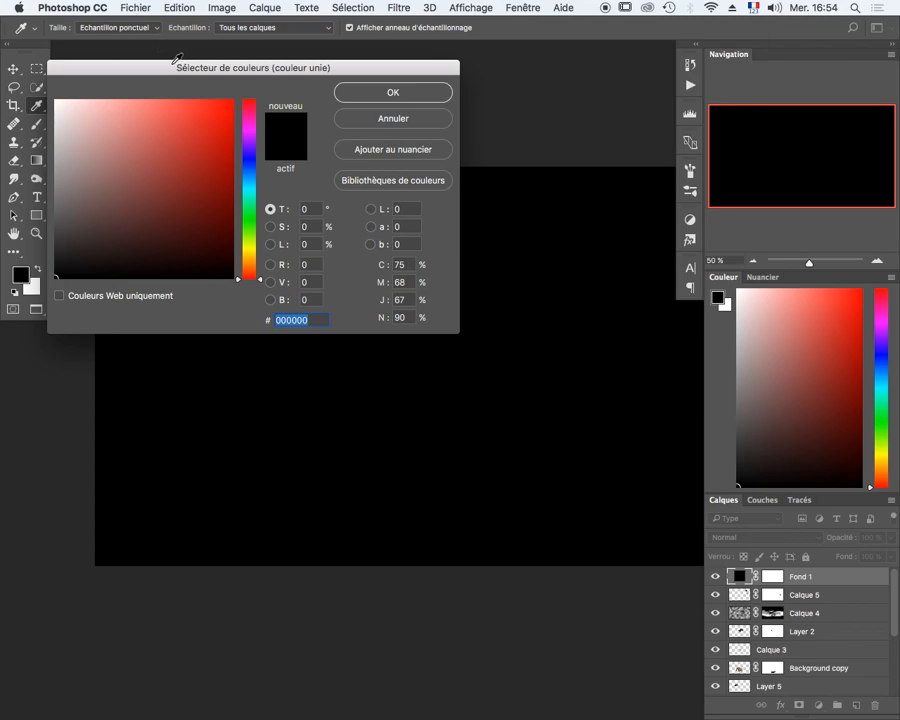
drag(176, 58, 420, 238)
drag(492, 430, 492, 445)
mouse_move(380, 400)
mouse_down()
mouse_move(394, 374)
mouse_move(371, 375)
mouse_up()
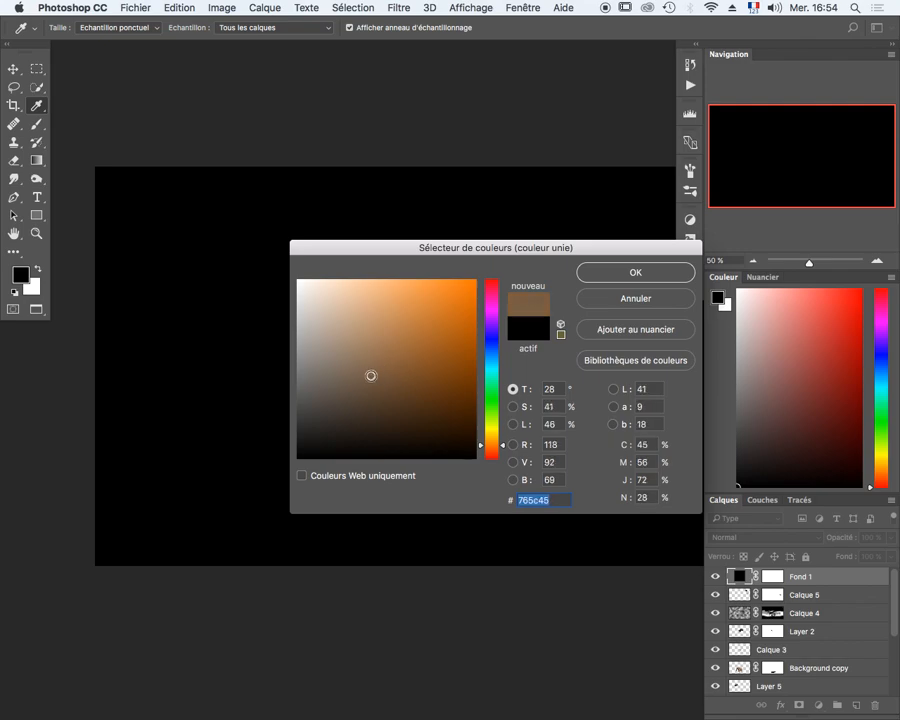
click(615, 276)
key(b)
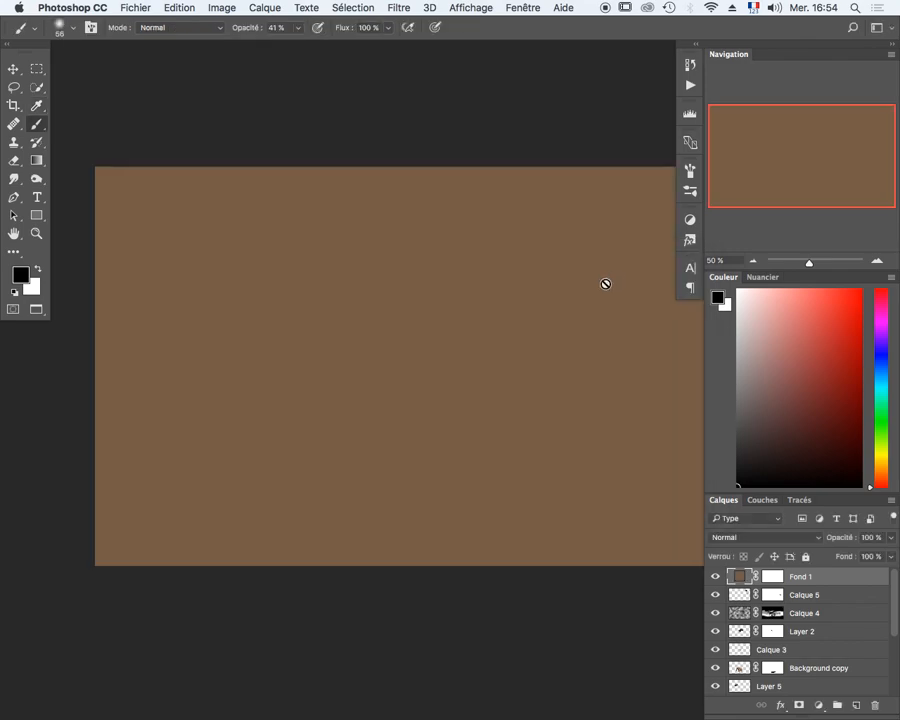
Try the Couleur blend mode on the brown fill layer, and delete that layer.
click(741, 540)
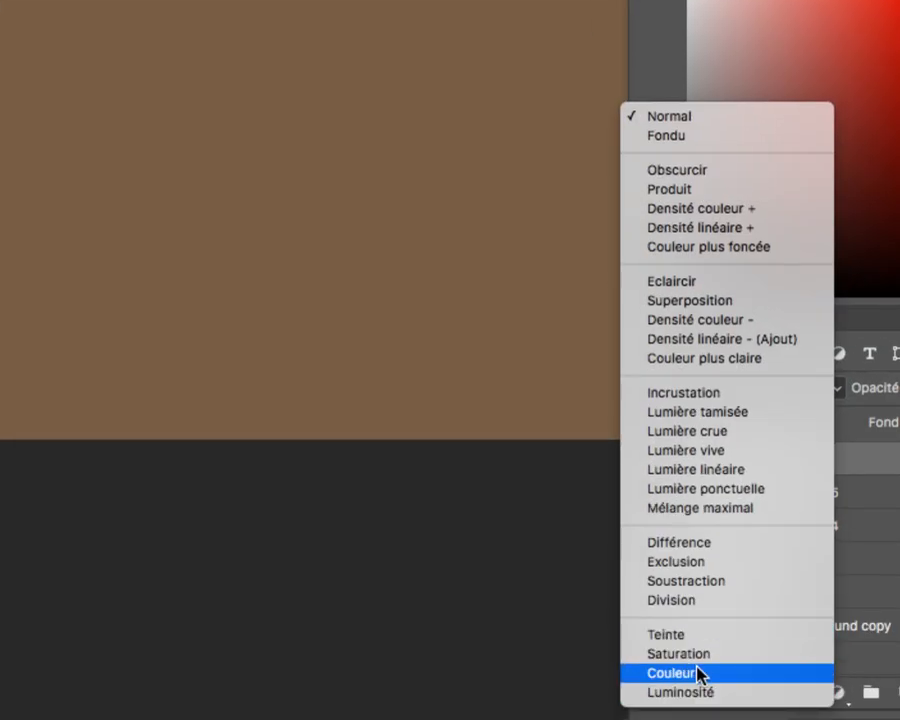
click(697, 673)
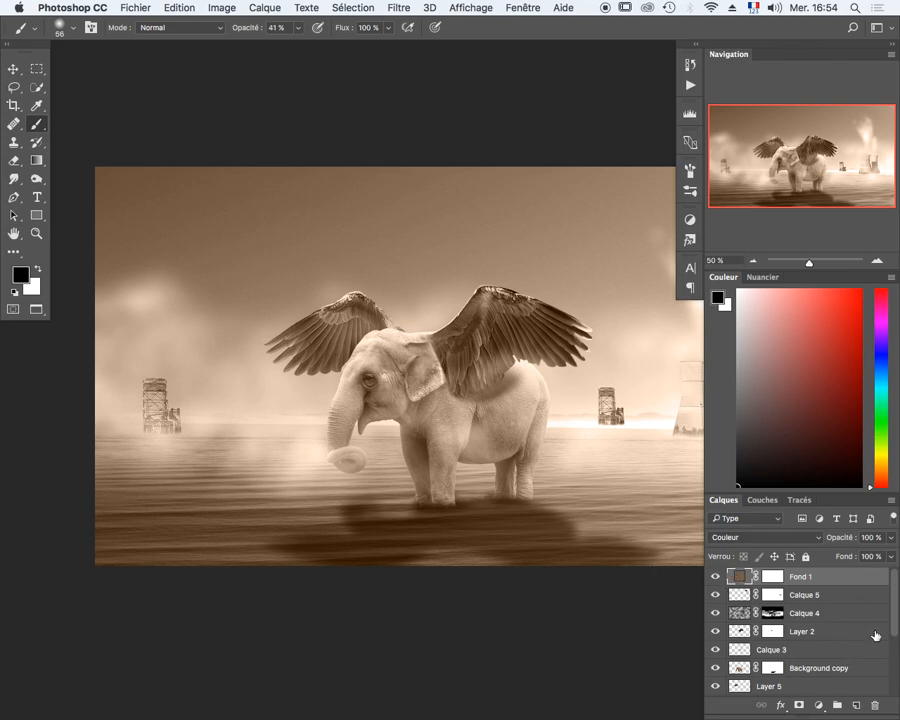
click(768, 539)
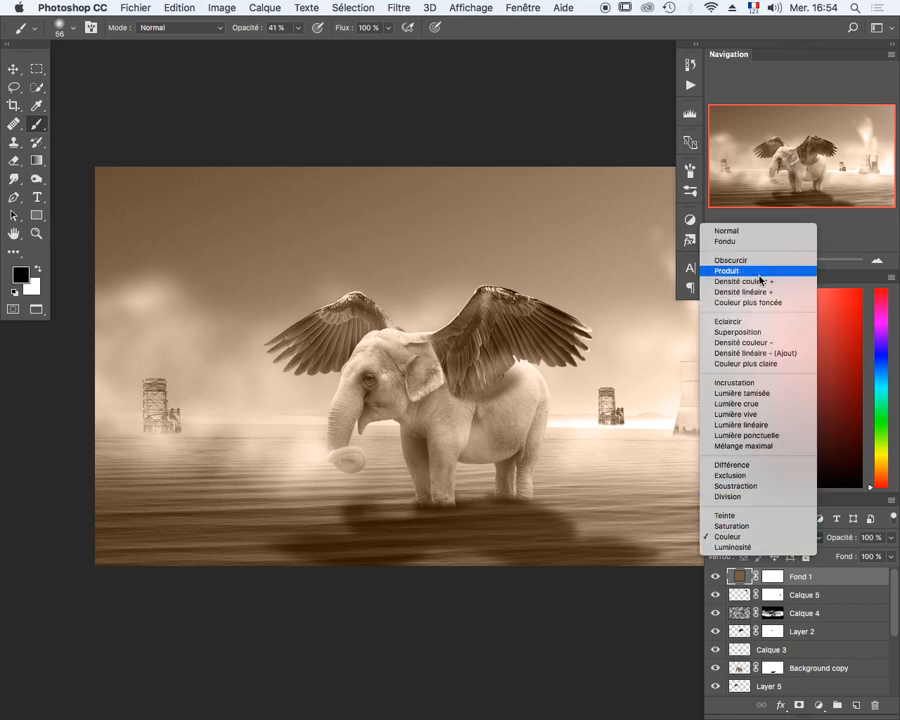
click(751, 275)
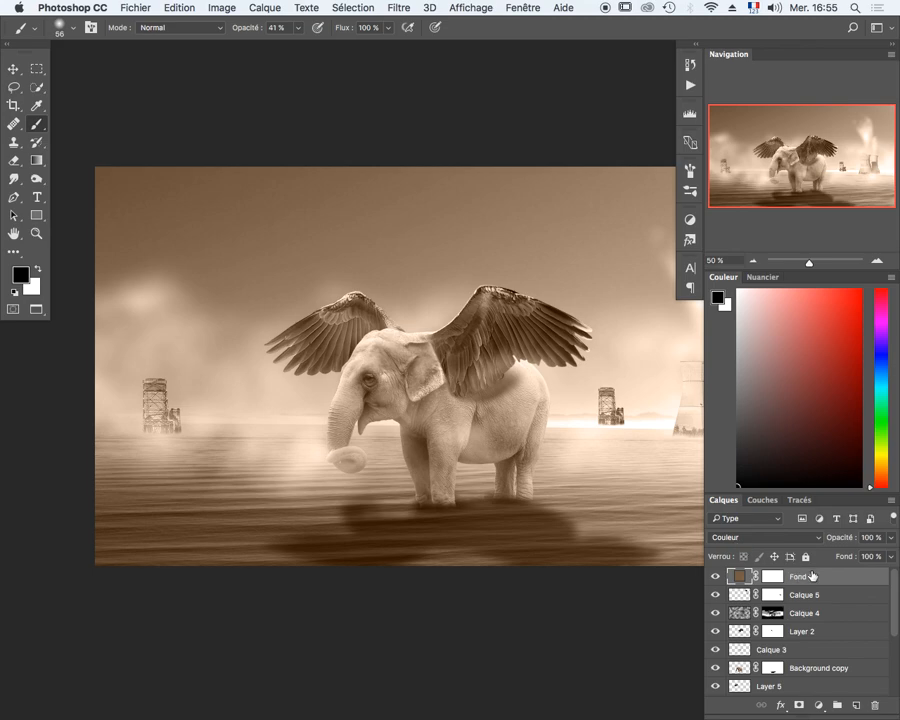
drag(765, 577, 874, 706)
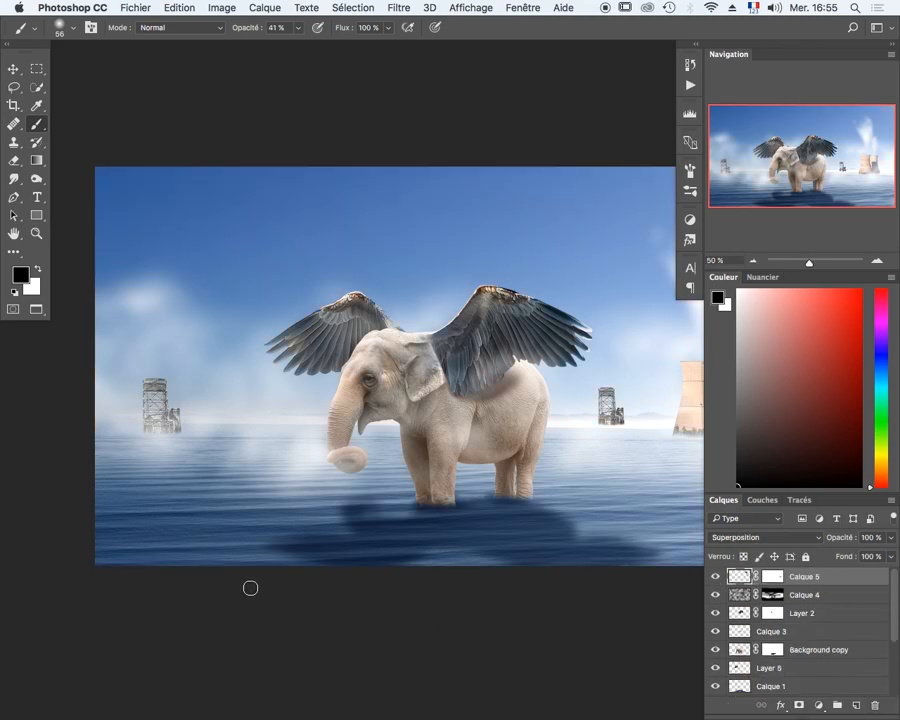
Stamp all visible layers into a new top layer and tint it with a Teinte/Saturation adjustment using Coloriser, hue 23 and saturation 20.
key(super+alt+shift+e)
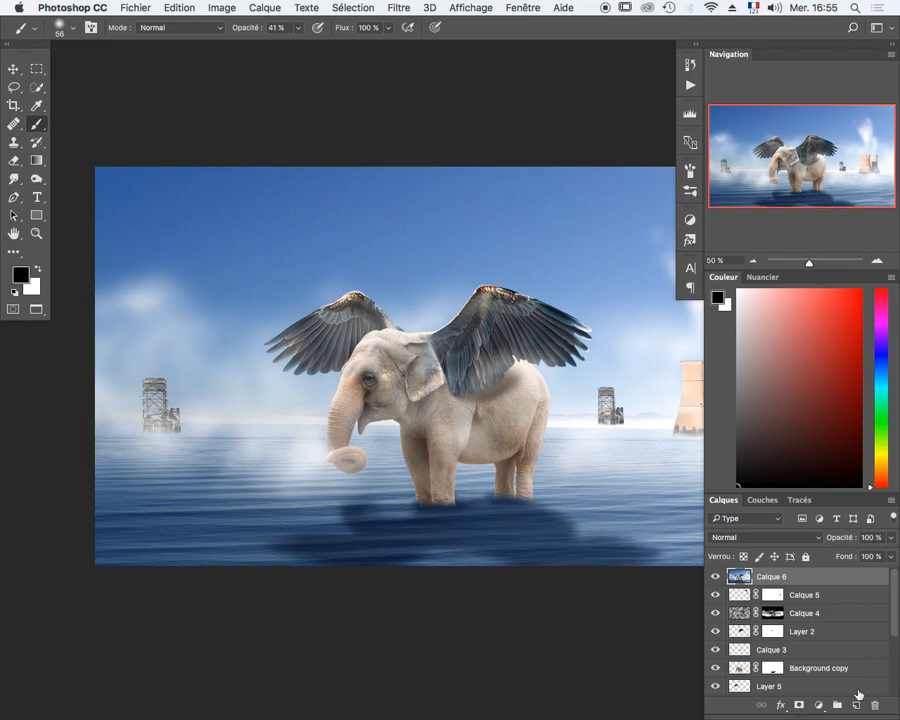
click(818, 705)
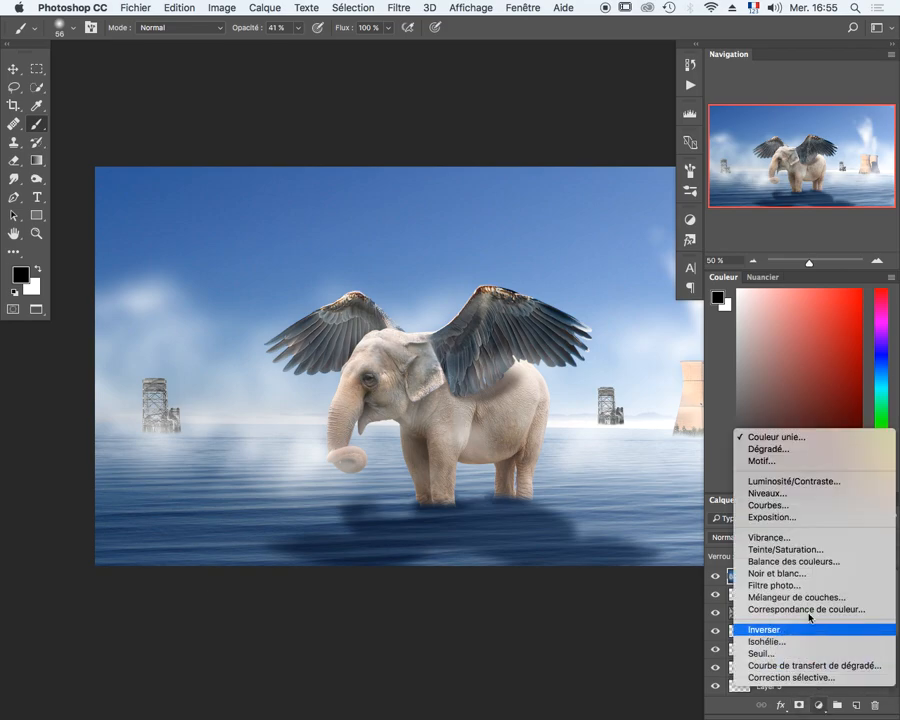
click(789, 549)
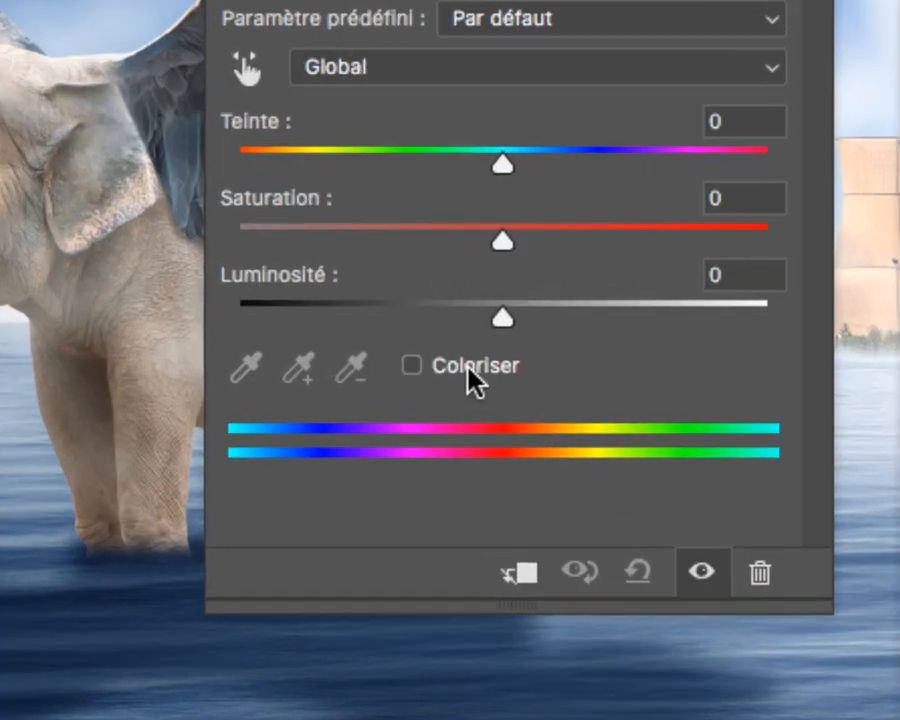
click(552, 441)
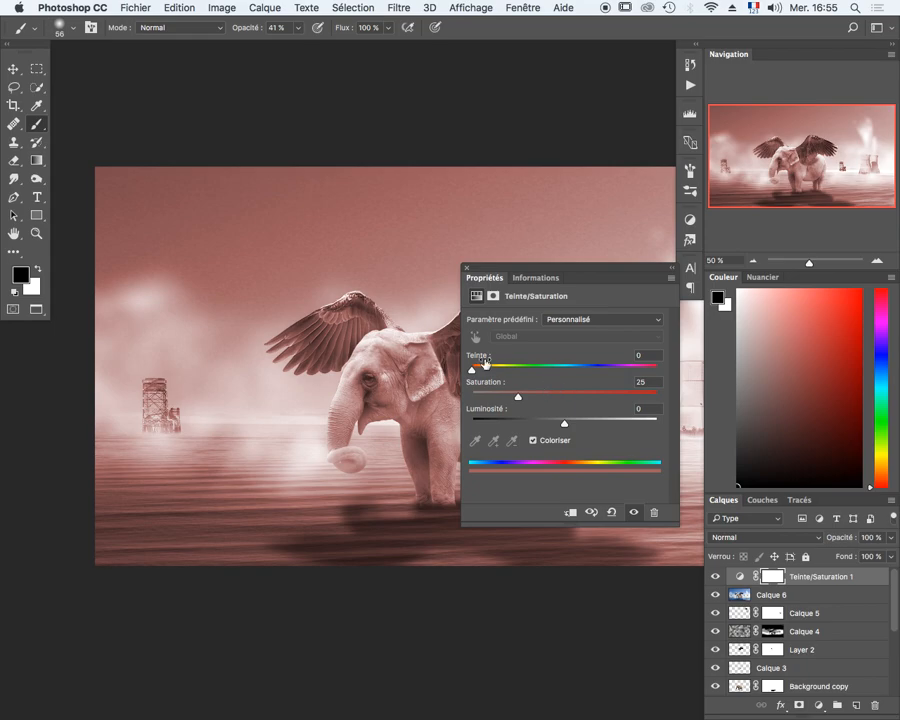
mouse_move(472, 370)
mouse_down()
mouse_move(488, 370)
mouse_move(479, 375)
mouse_up()
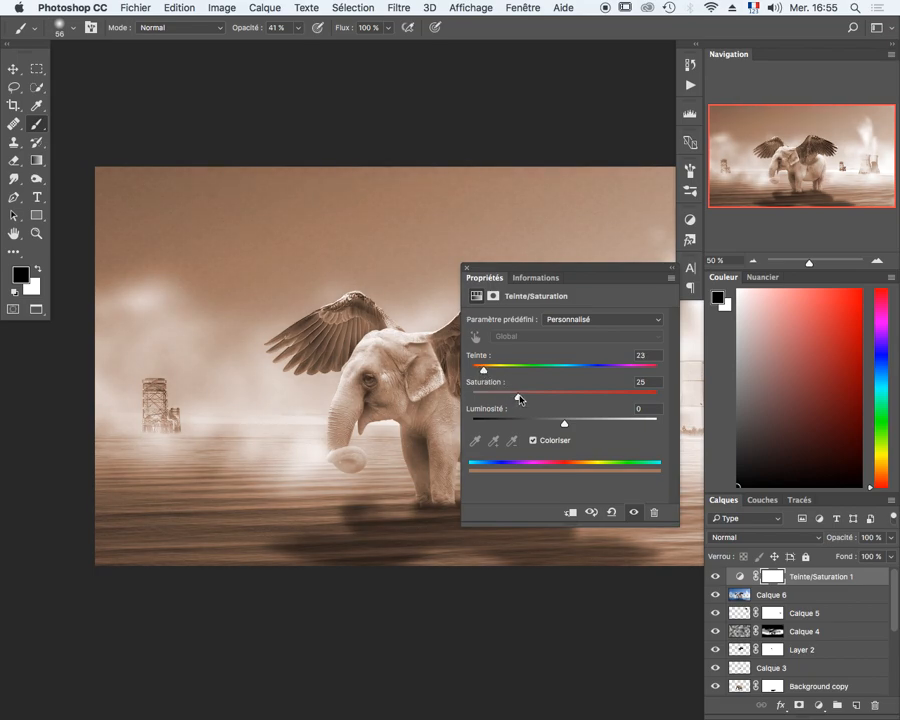
drag(517, 400, 511, 401)
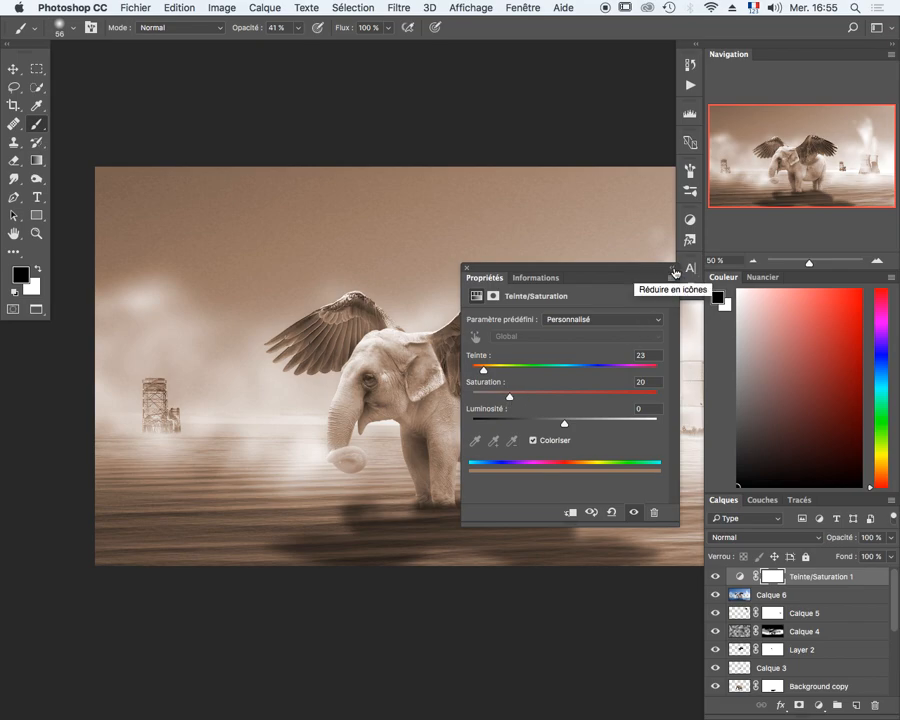
Collapse the floating Propriétés and Informations panels to icons and dock them with the other collapsed panels.
click(675, 272)
mouse_move(878, 706)
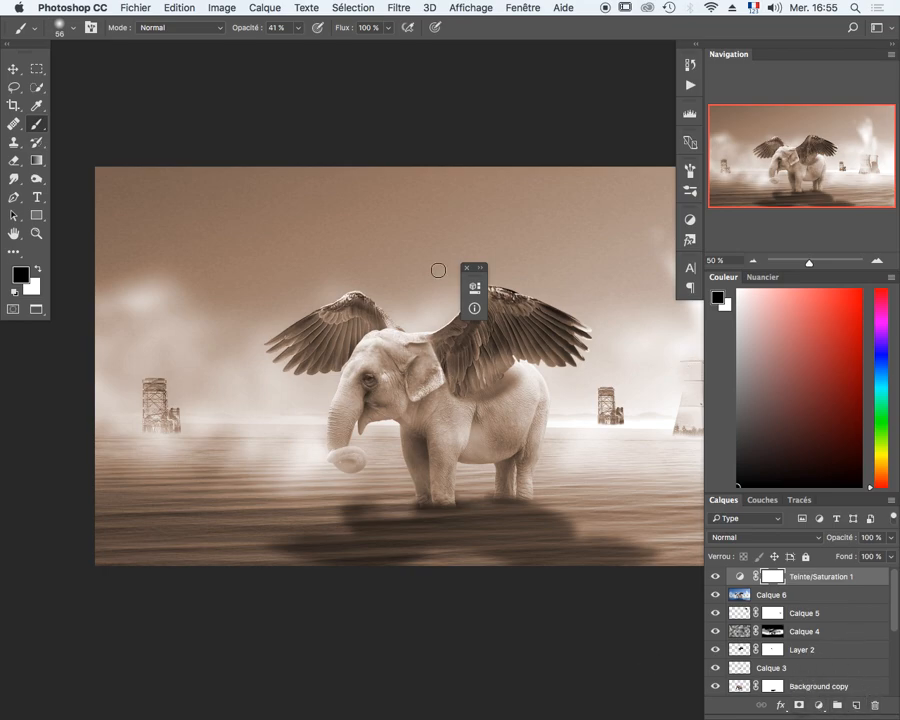
click(483, 270)
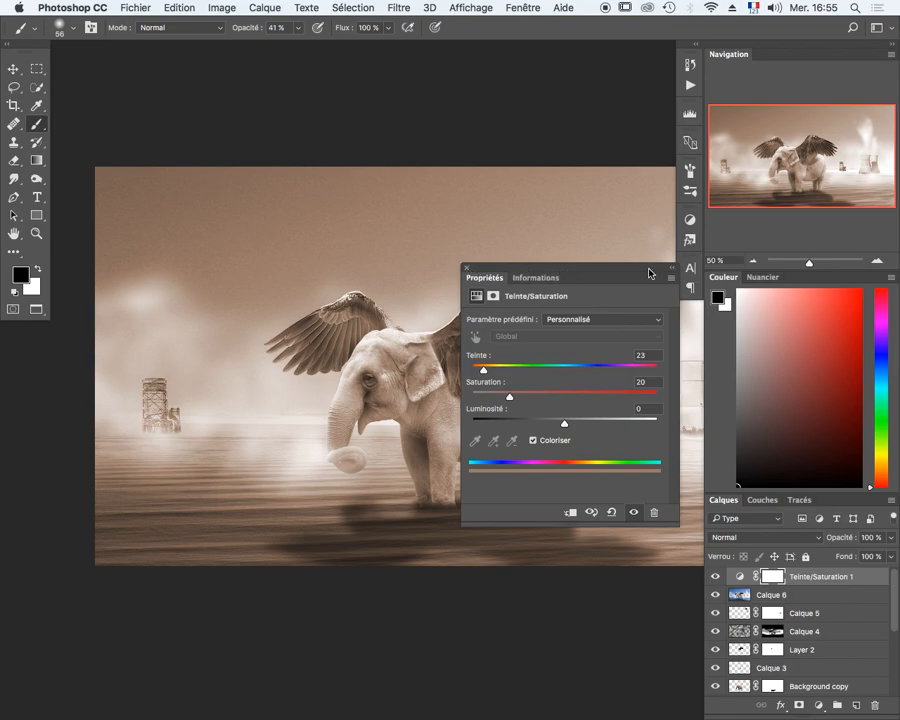
drag(648, 272, 690, 312)
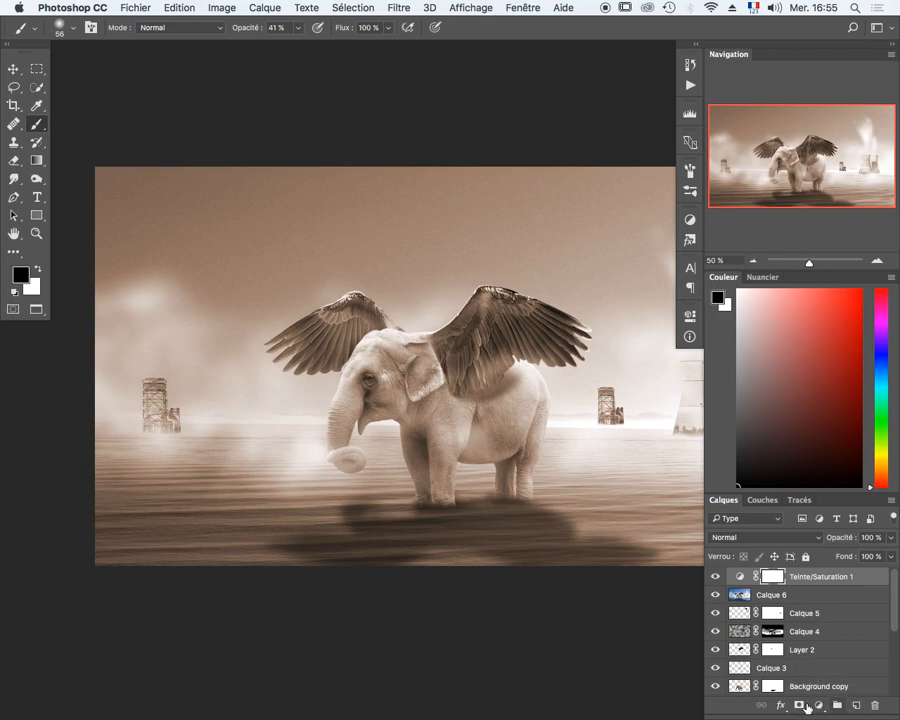
click(818, 706)
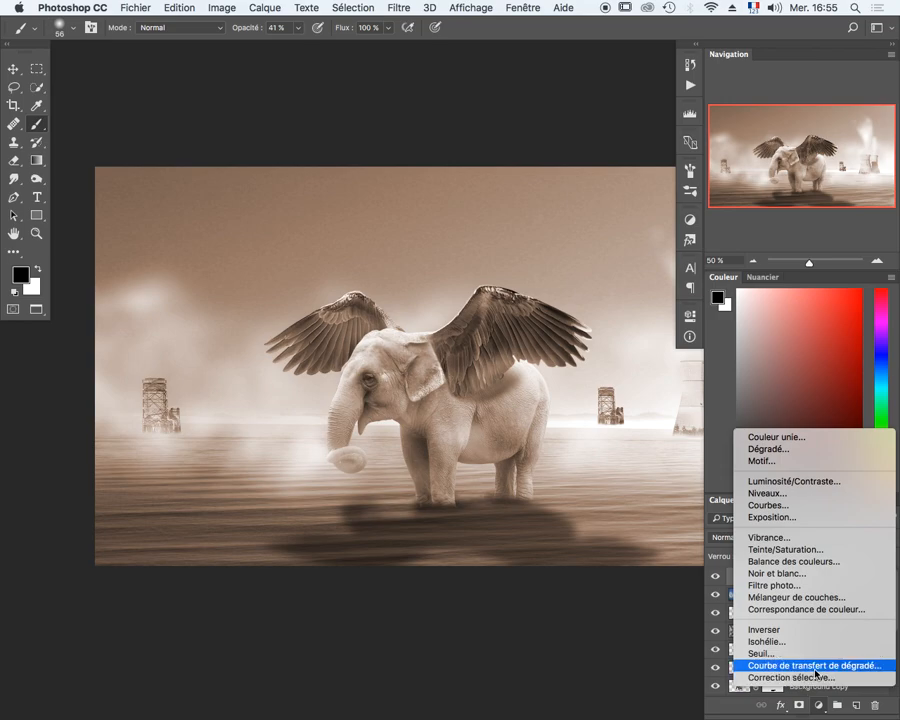
click(756, 447)
drag(427, 258, 585, 215)
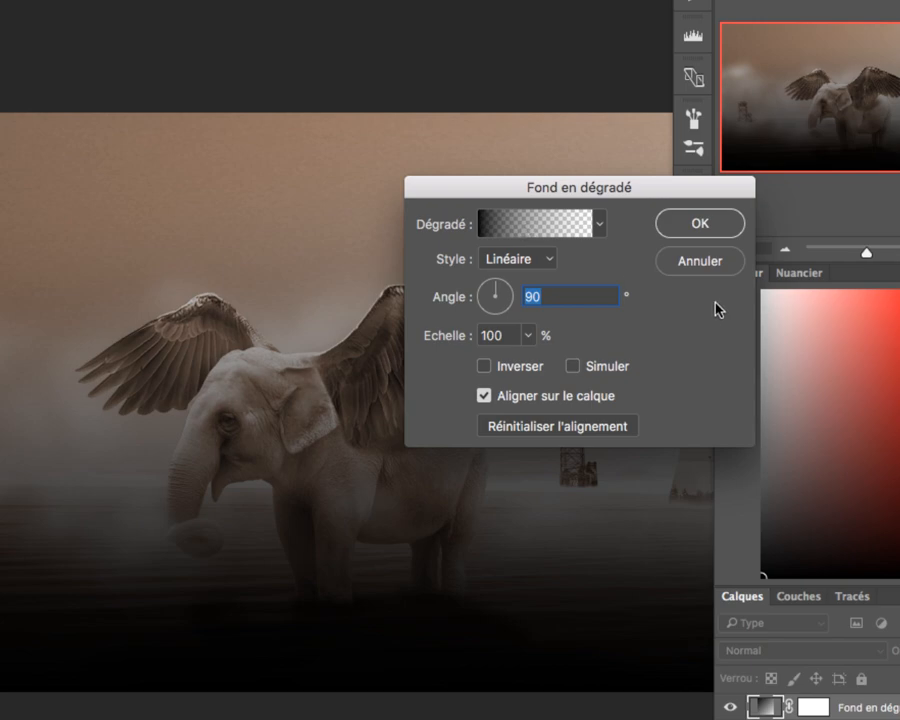
click(684, 272)
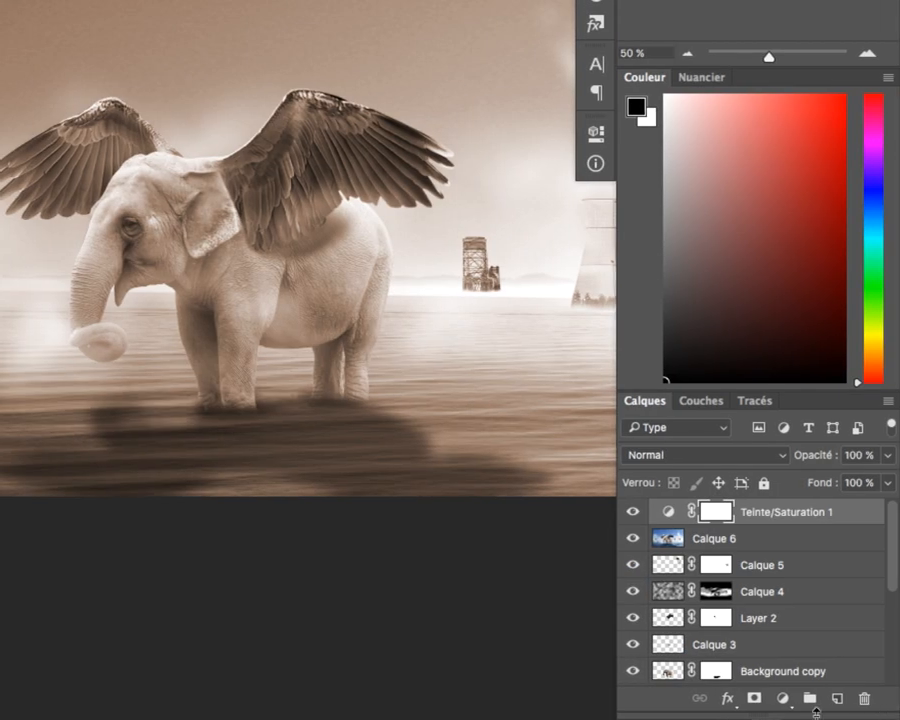
Try a Courbe de transfert de dégradé adjustment with the Orange, jaune, orange preset, and delete that adjustment layer.
click(784, 698)
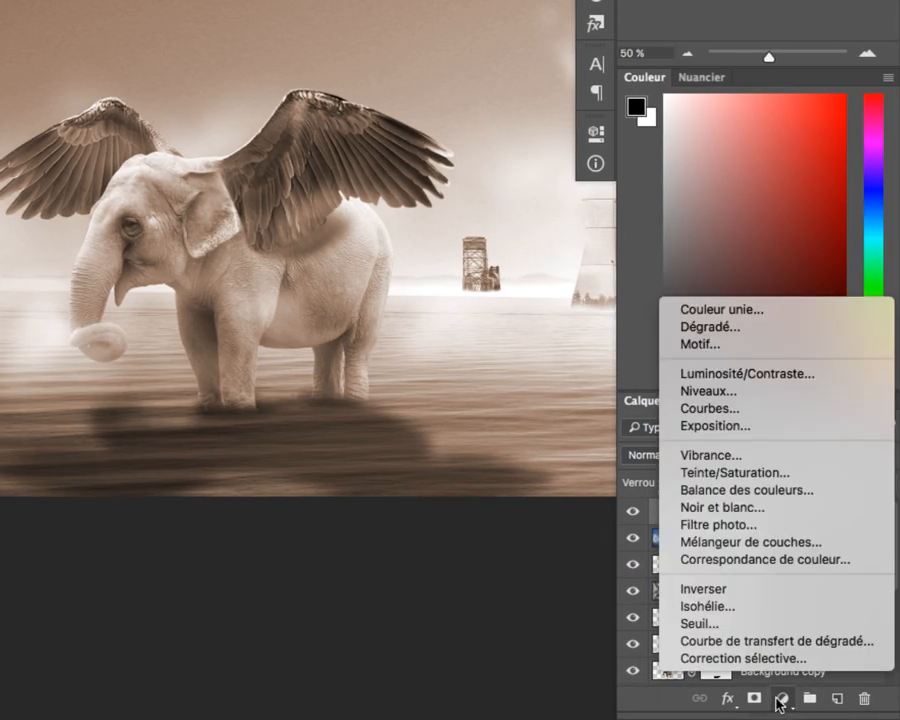
click(743, 648)
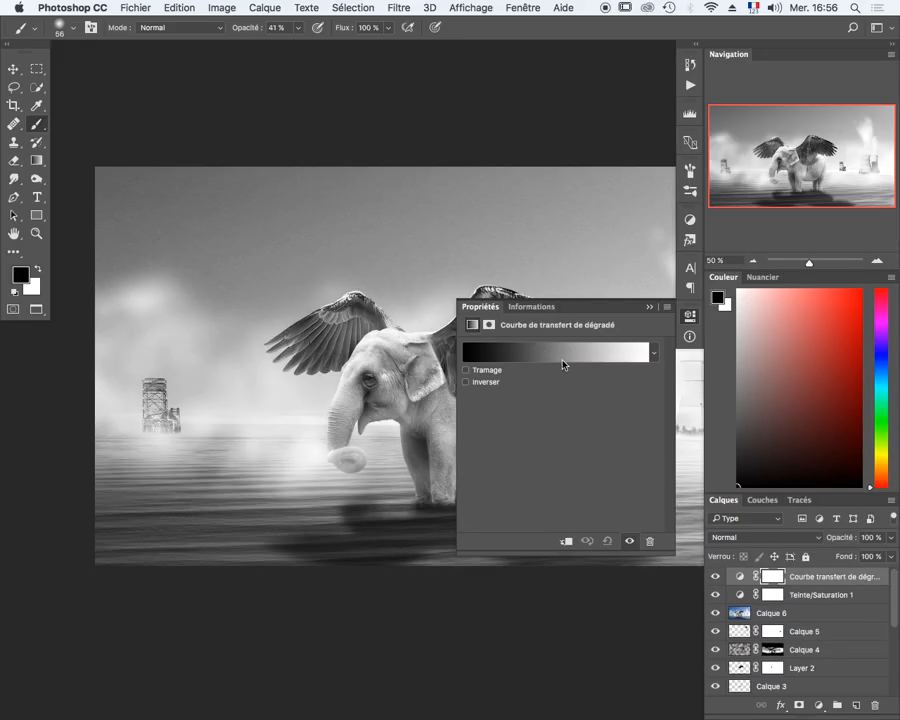
click(562, 365)
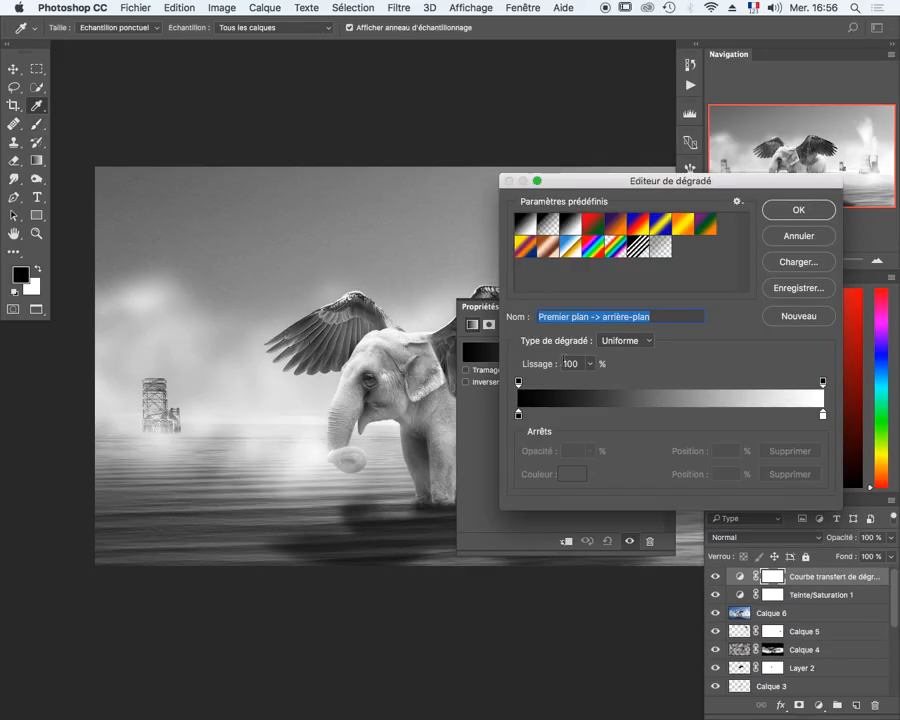
click(685, 224)
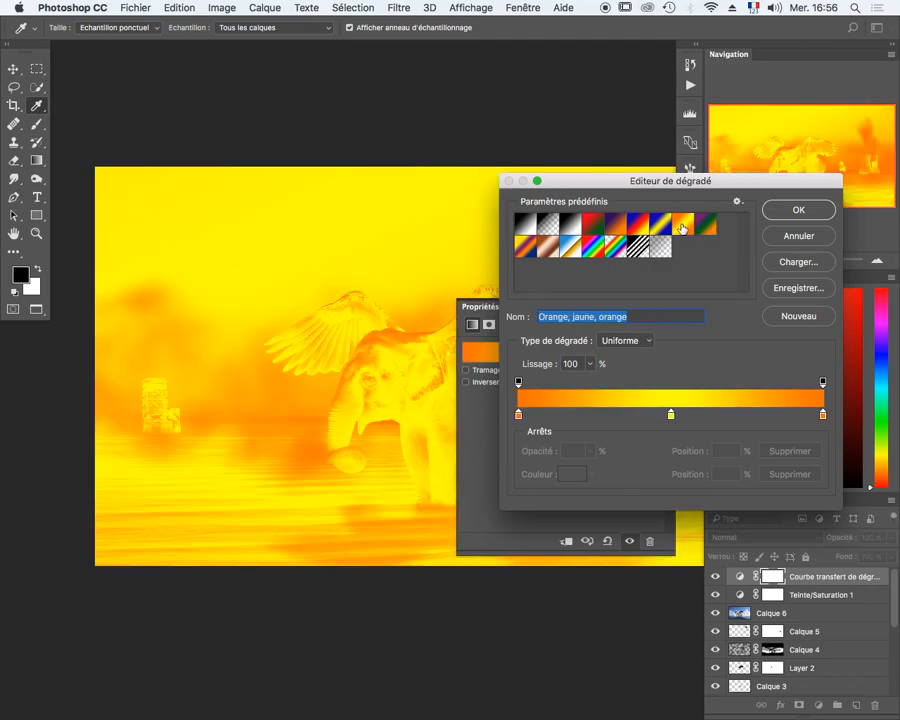
click(781, 233)
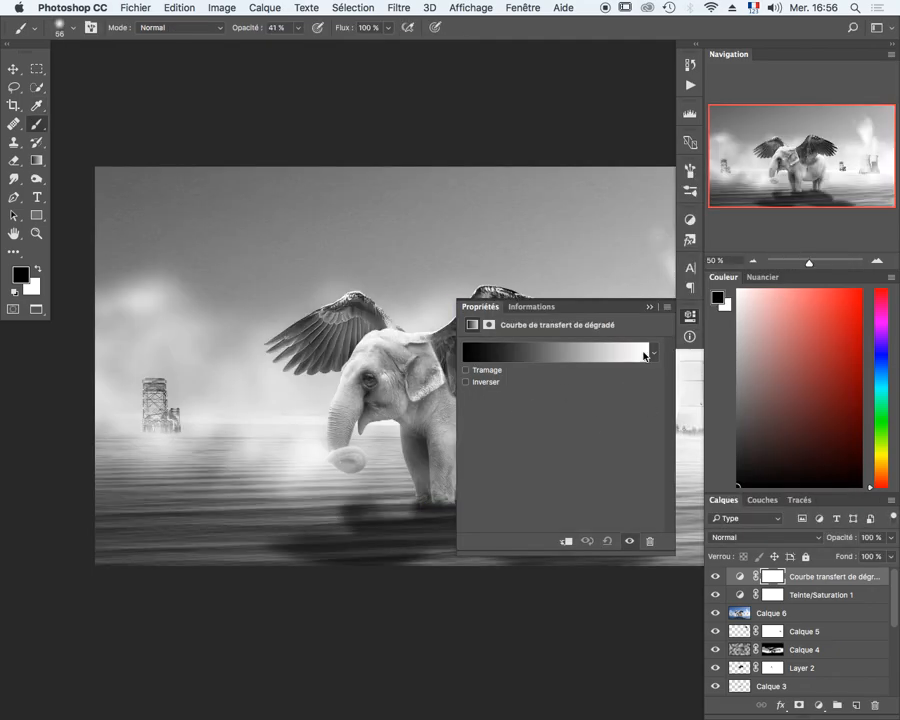
click(649, 307)
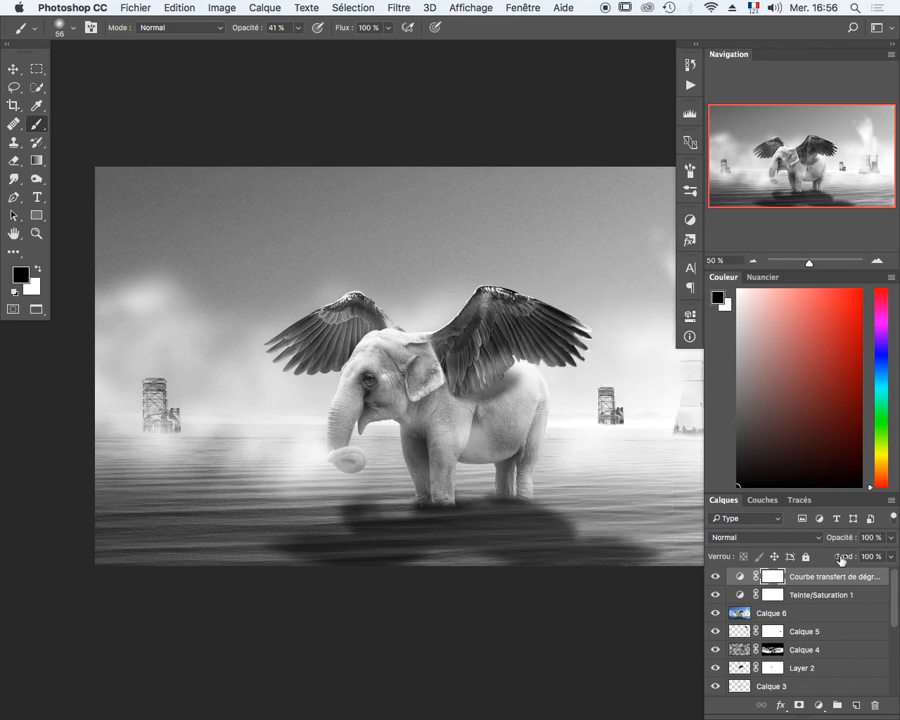
drag(846, 578, 874, 706)
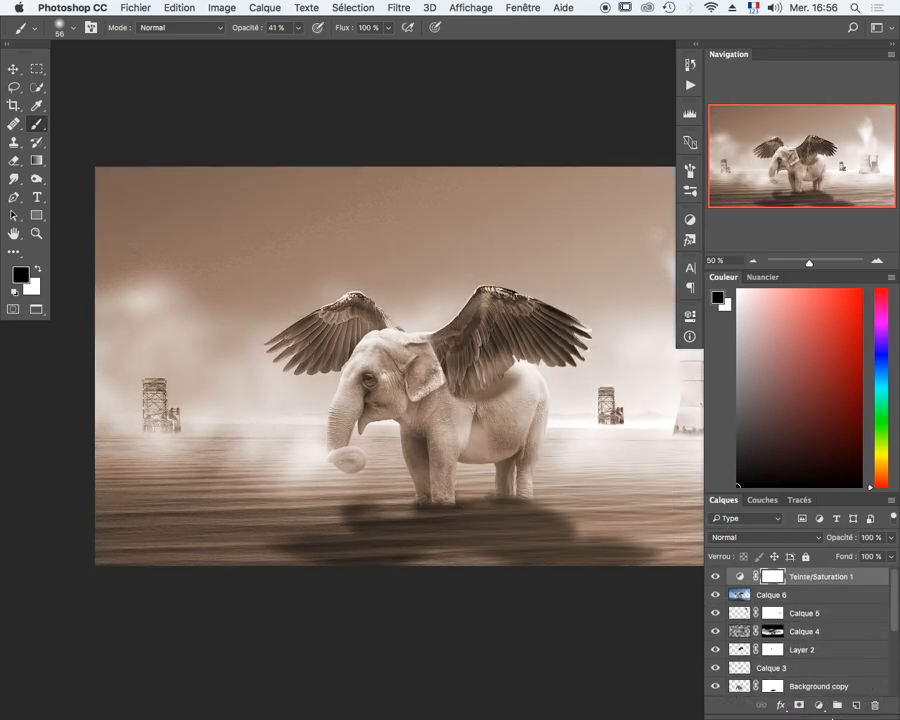
Add a Dégradé fill layer above Teinte/Saturation 1, based on the Premier plan -> arrière-plan preset.
click(819, 705)
click(770, 449)
click(582, 244)
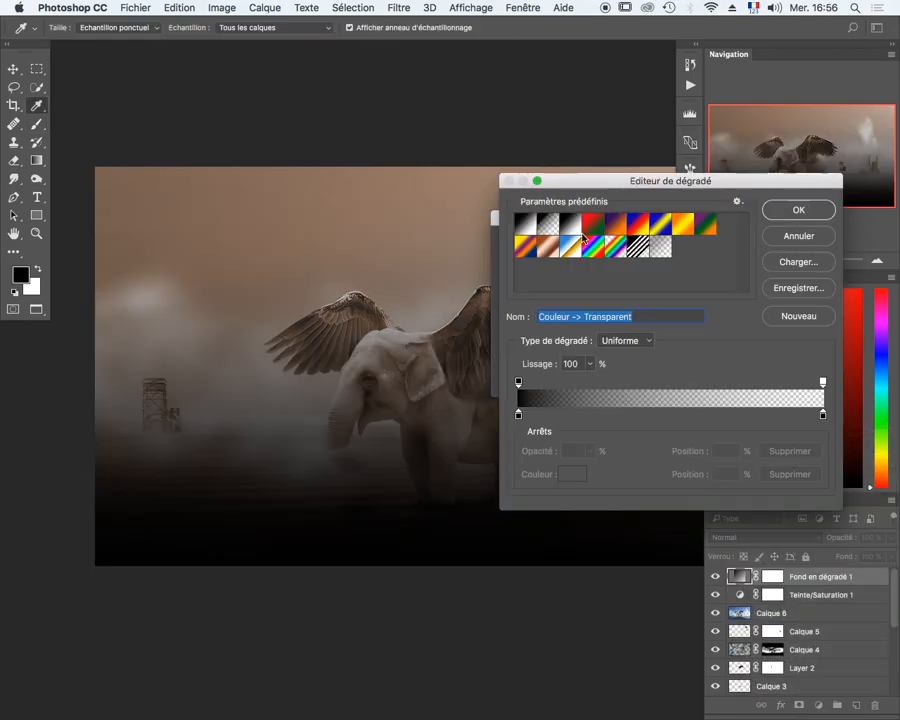
click(681, 226)
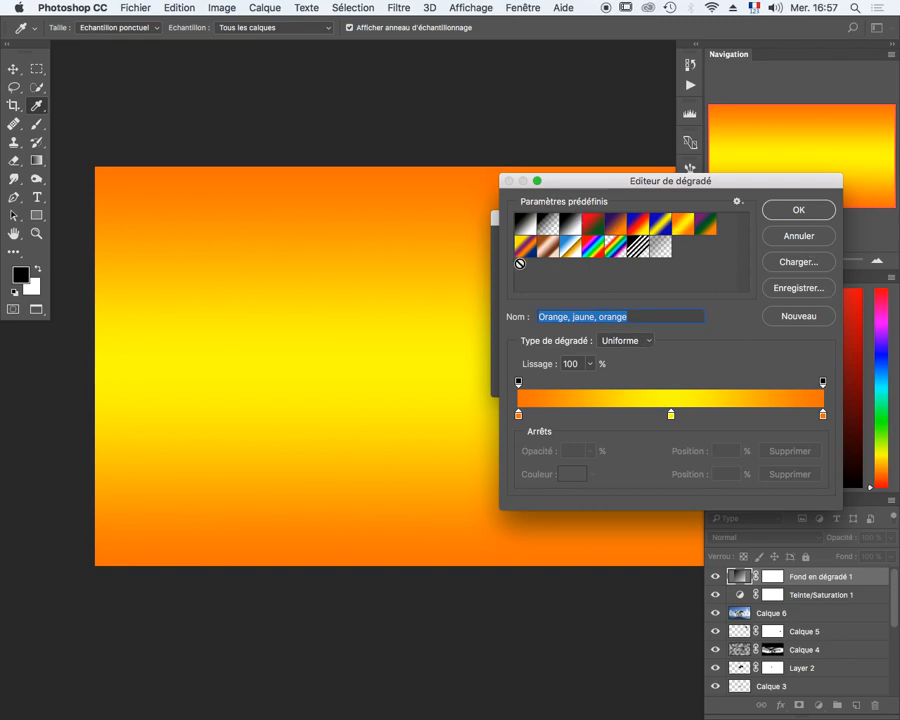
click(525, 224)
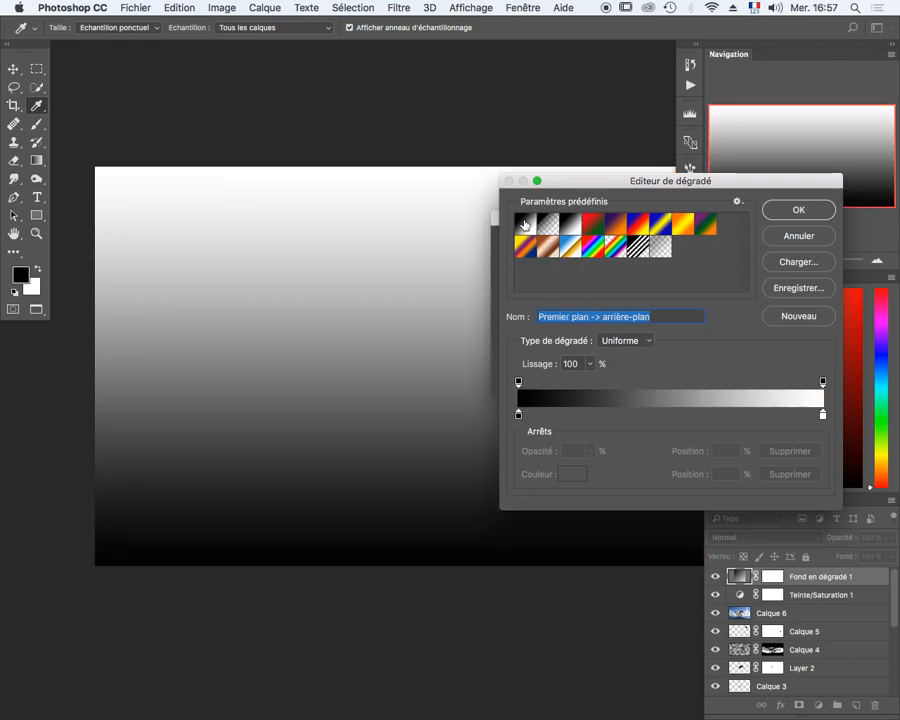
Set the gradient's starting colour stop, at position 0 %, to the muted violet #8976b8.
click(518, 416)
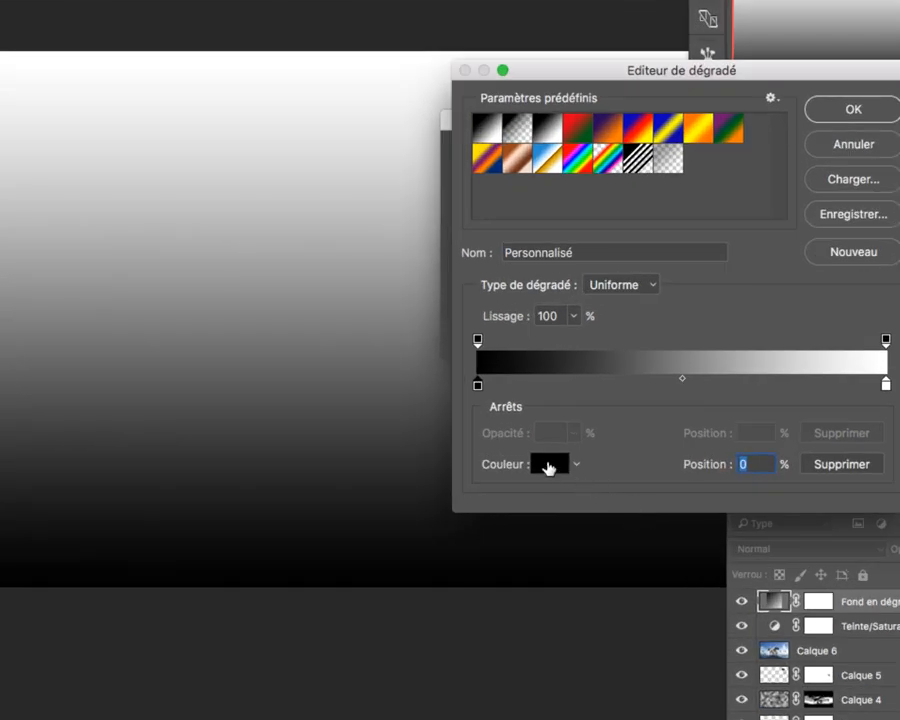
click(570, 476)
drag(443, 273, 445, 273)
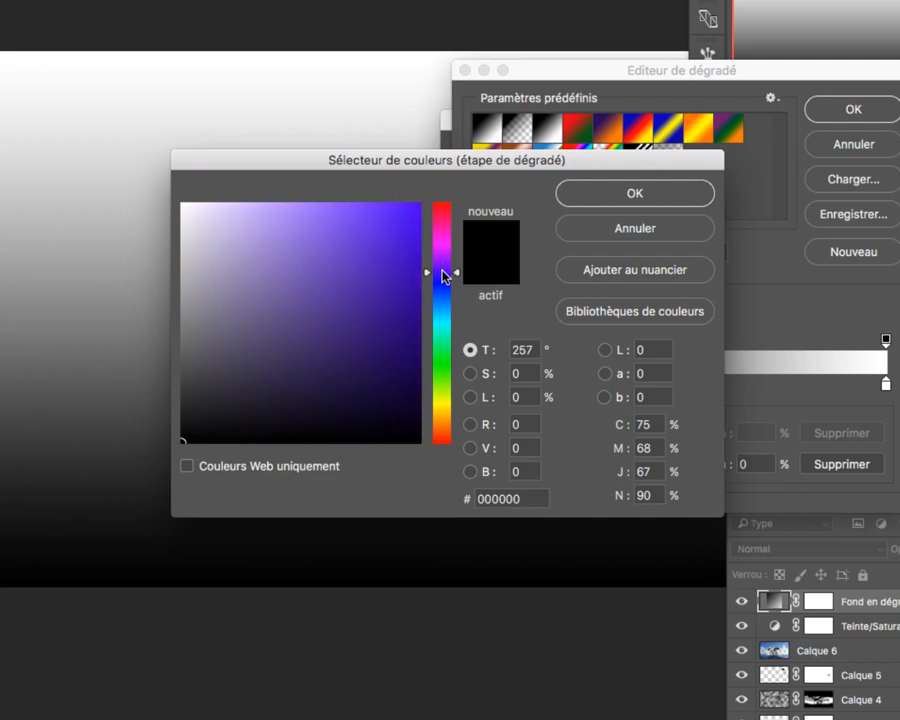
drag(274, 260, 266, 268)
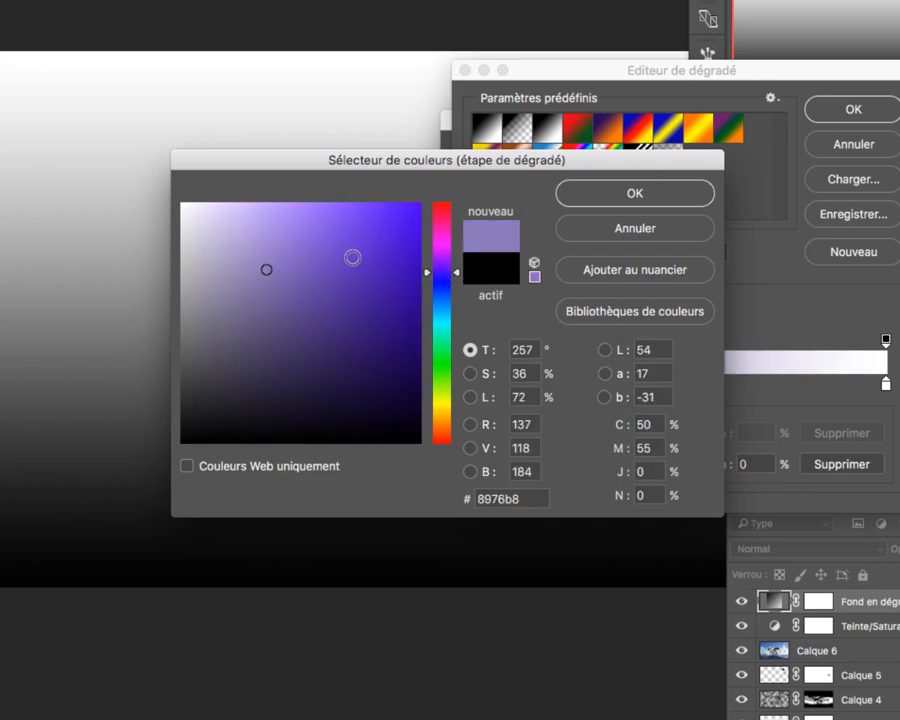
click(592, 204)
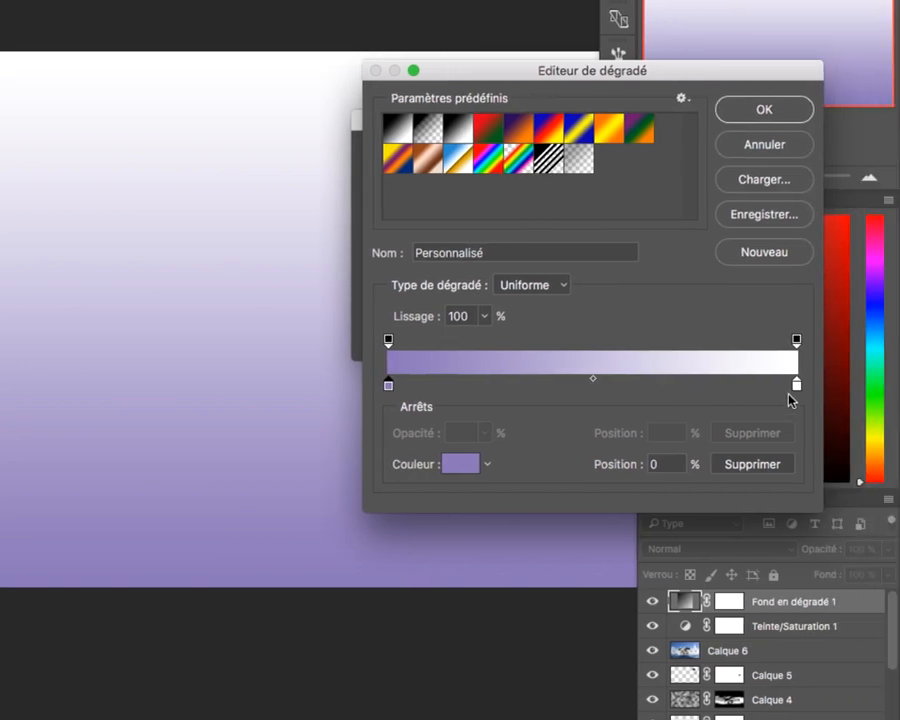
Set the gradient's end colour stop, at position 100 %, to a light sandy beige of hue 41, and accept the linear gradient fill at 90°.
click(797, 386)
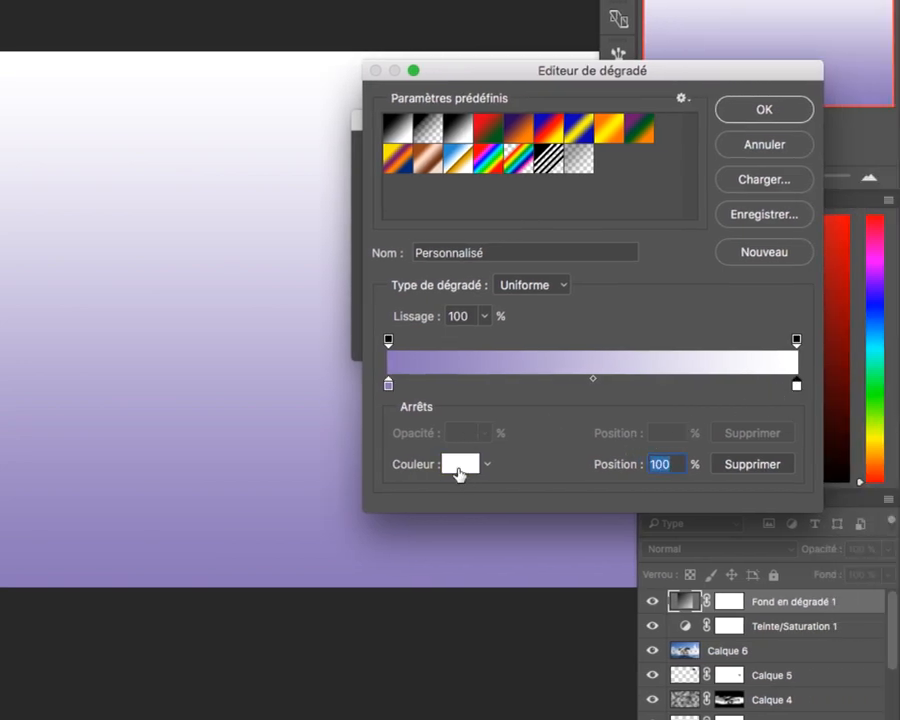
click(460, 467)
drag(350, 400, 355, 426)
mouse_move(187, 311)
mouse_down()
mouse_move(164, 285)
mouse_move(165, 266)
mouse_up()
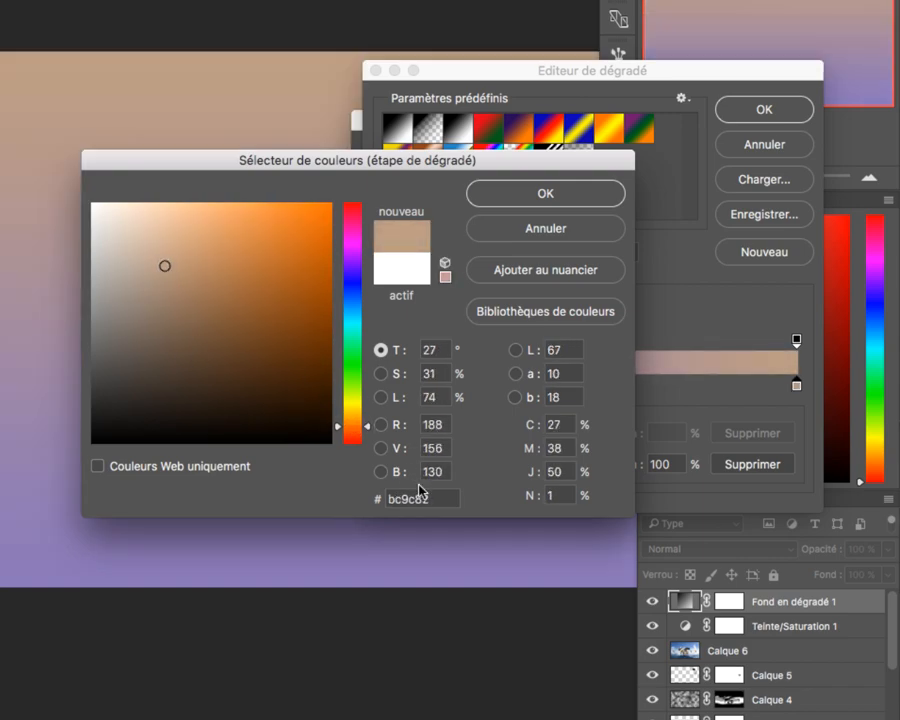
drag(373, 431, 366, 416)
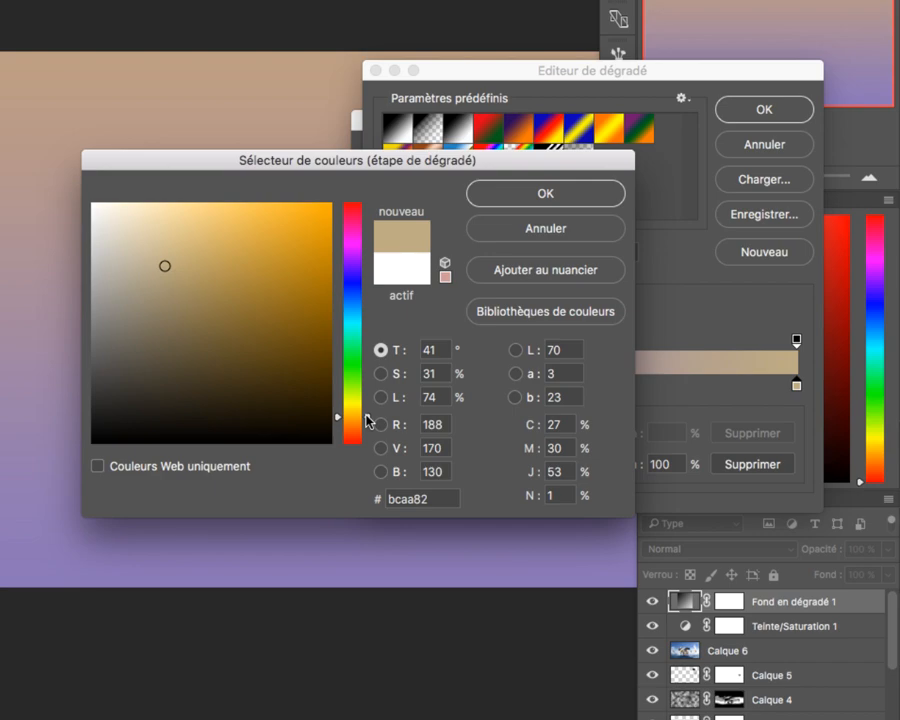
drag(159, 255, 163, 245)
click(544, 196)
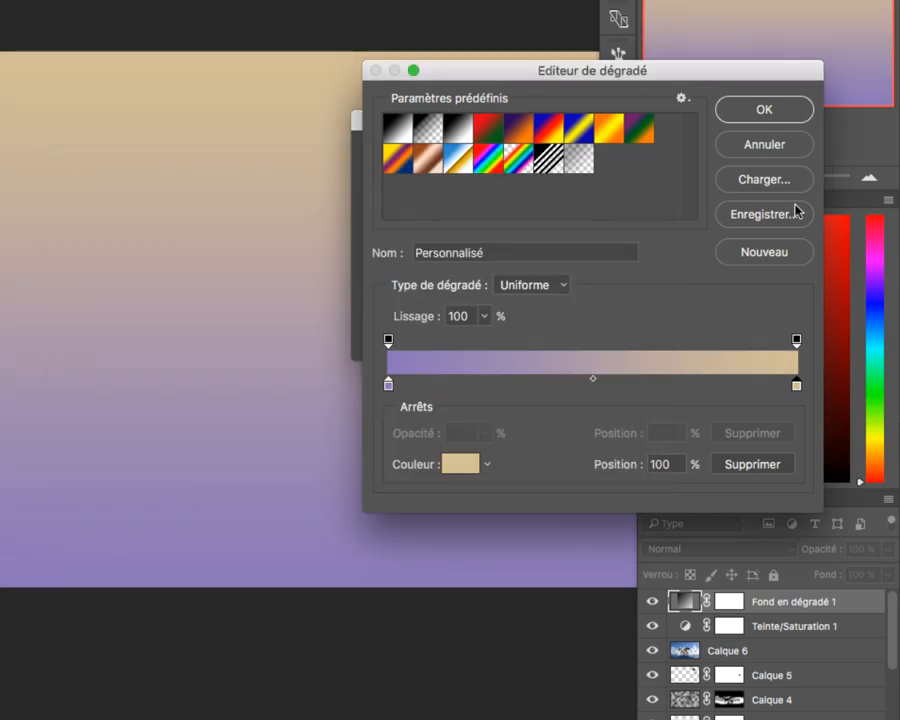
click(746, 110)
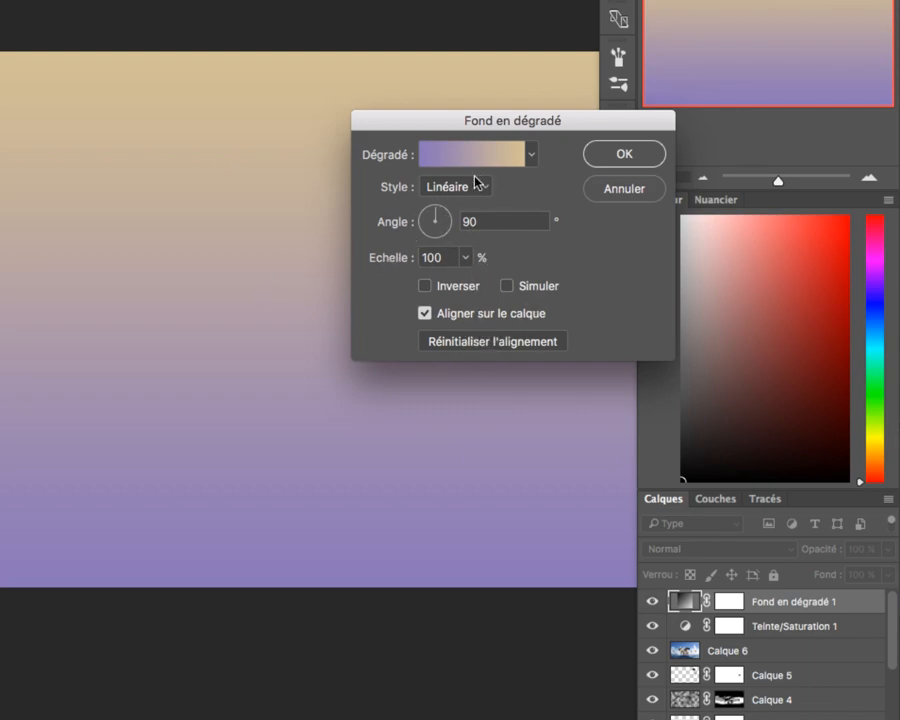
click(624, 156)
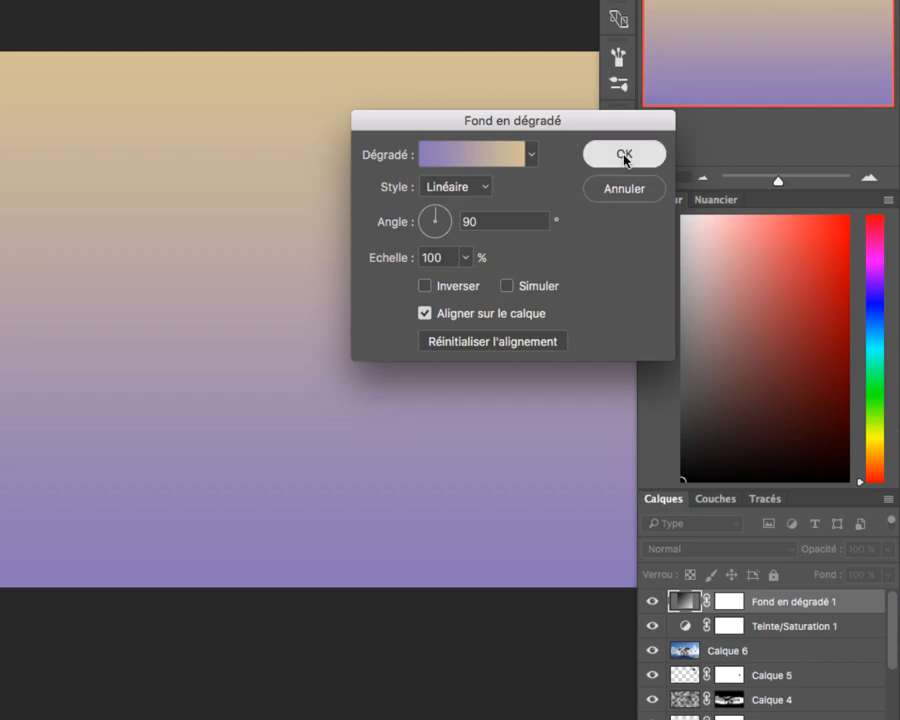
Set the gradient fill layer's blend mode to Lumière tamisée and compare the image with and without that layer.
click(705, 477)
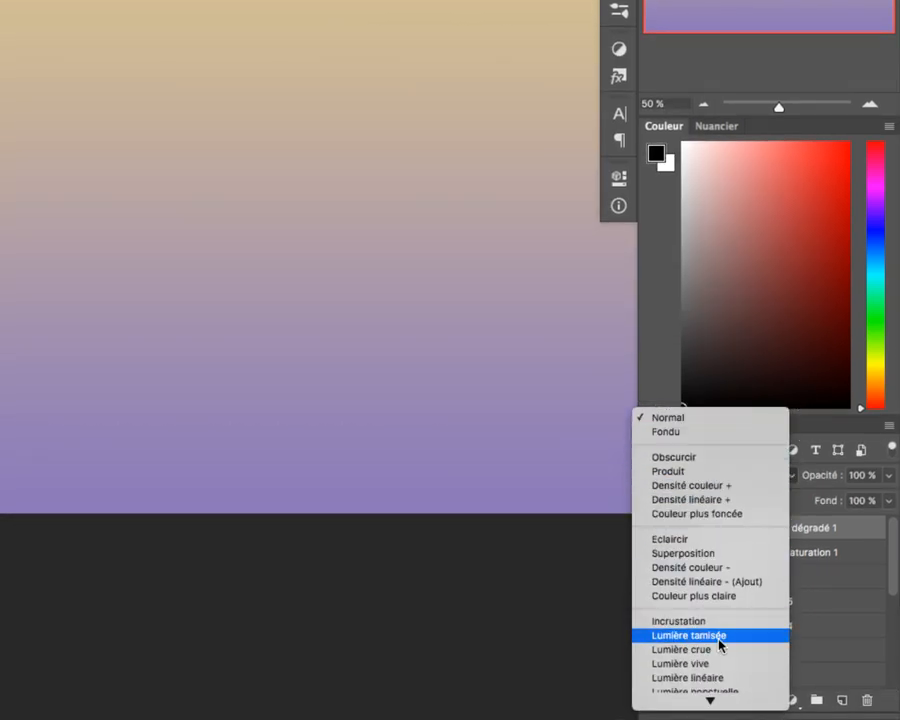
click(720, 636)
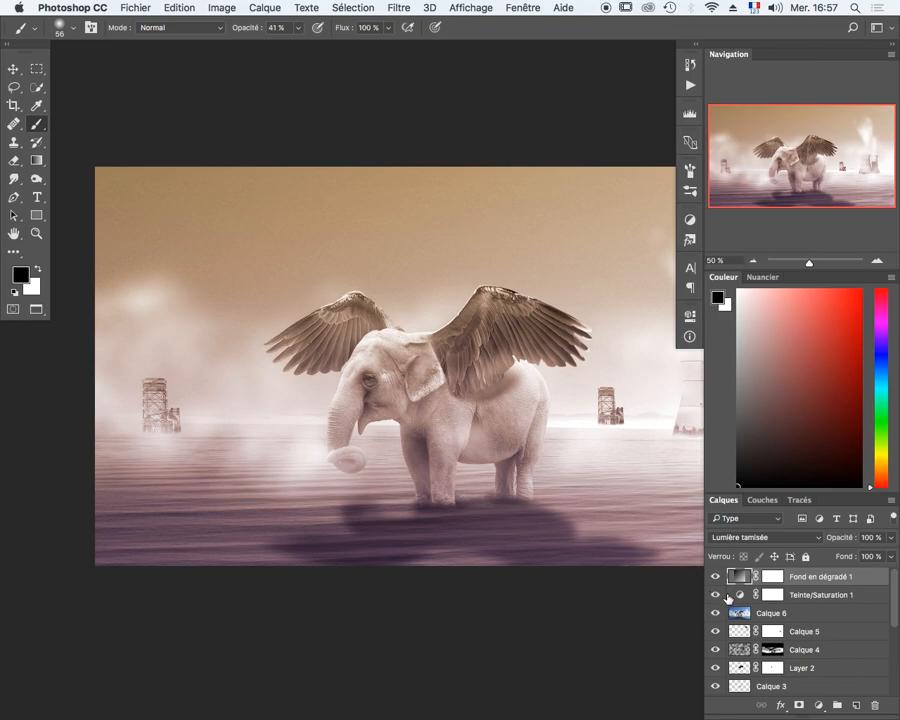
click(715, 577)
click(715, 577)
click(715, 577)
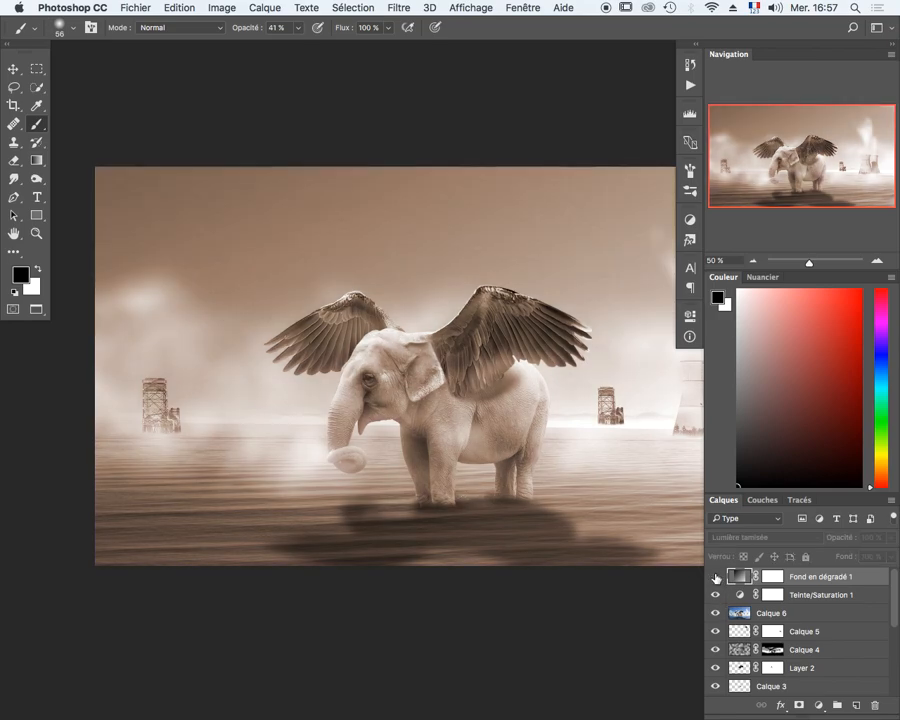
click(715, 577)
click(715, 577)
click(715, 577)
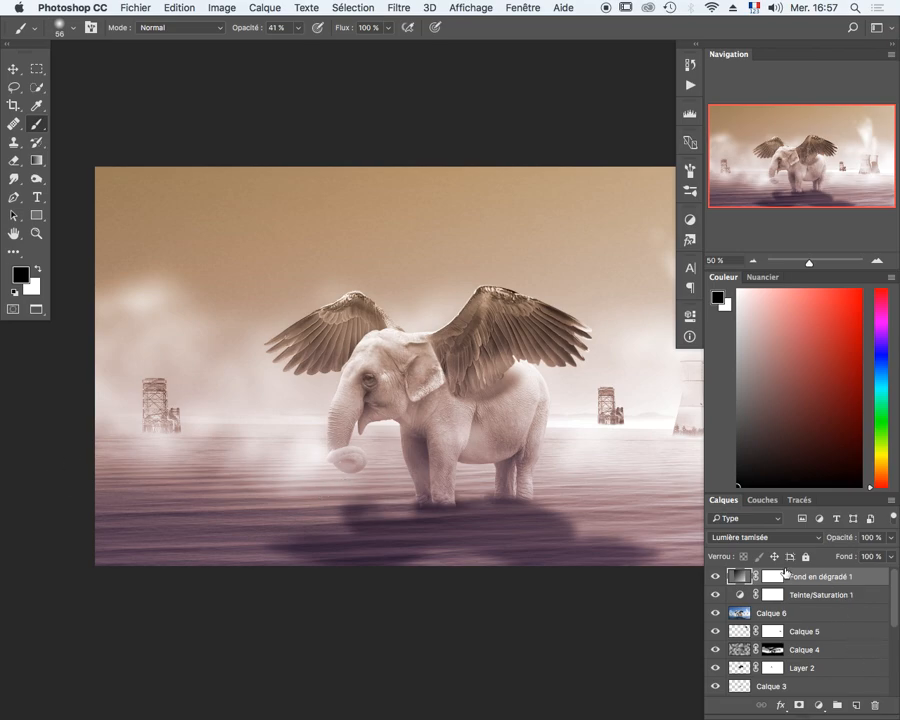
Stamp all visible layers into a new top layer and apply Ajout de bruit at 4 %, Gaussienne and Monochromatique.
key(super+alt+shift+e)
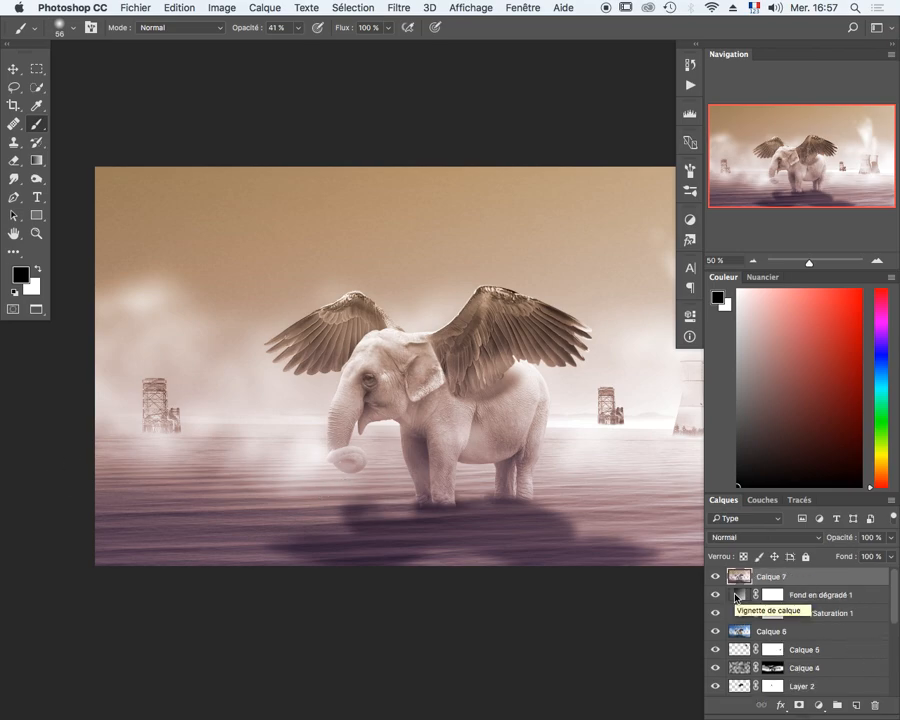
drag(454, 420, 392, 435)
click(387, 9)
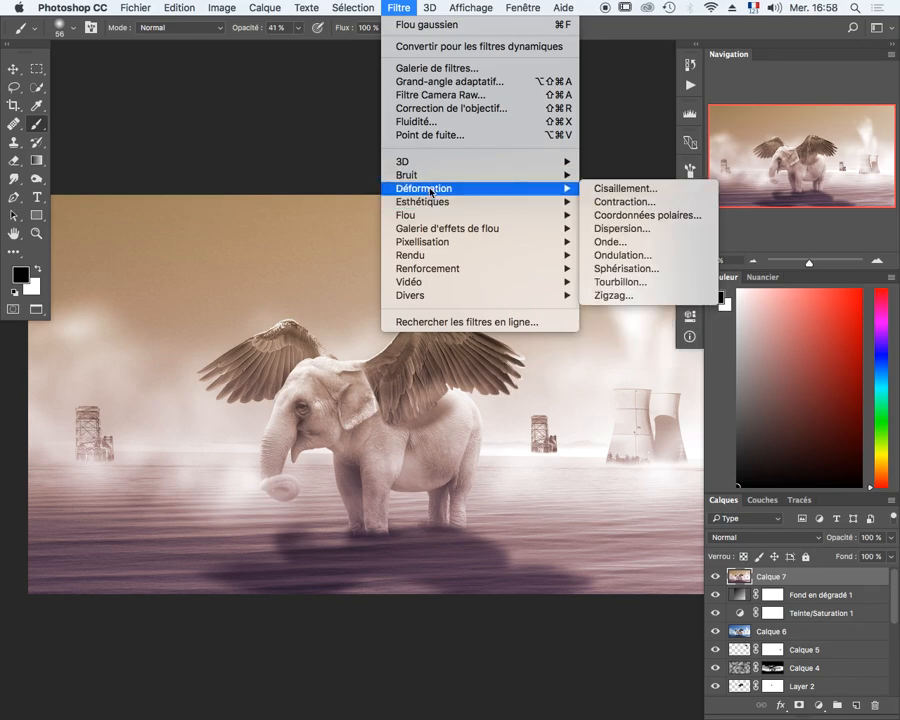
mouse_move(432, 177)
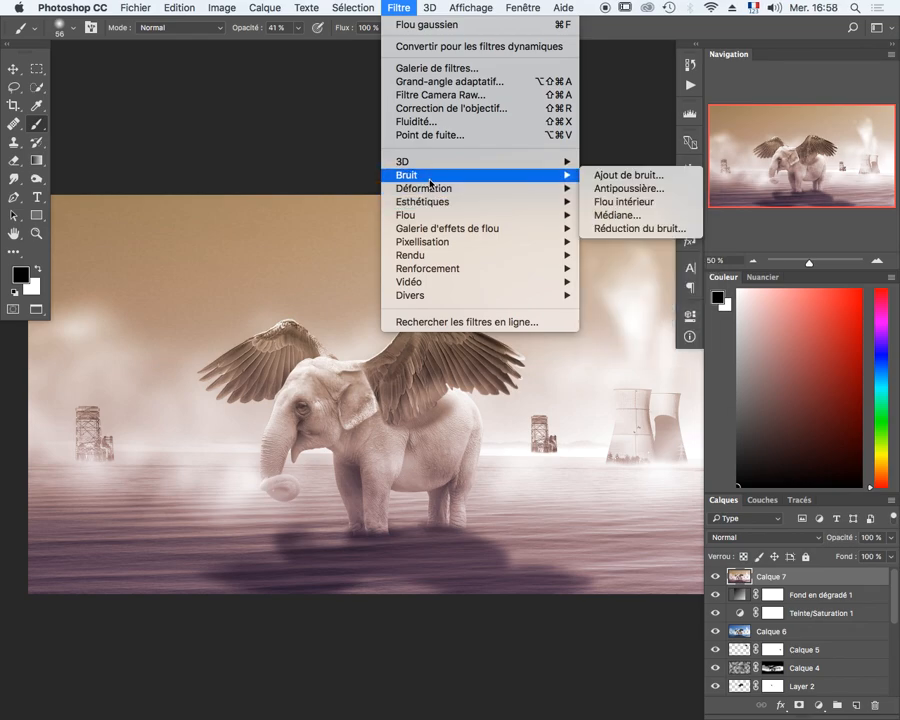
click(620, 176)
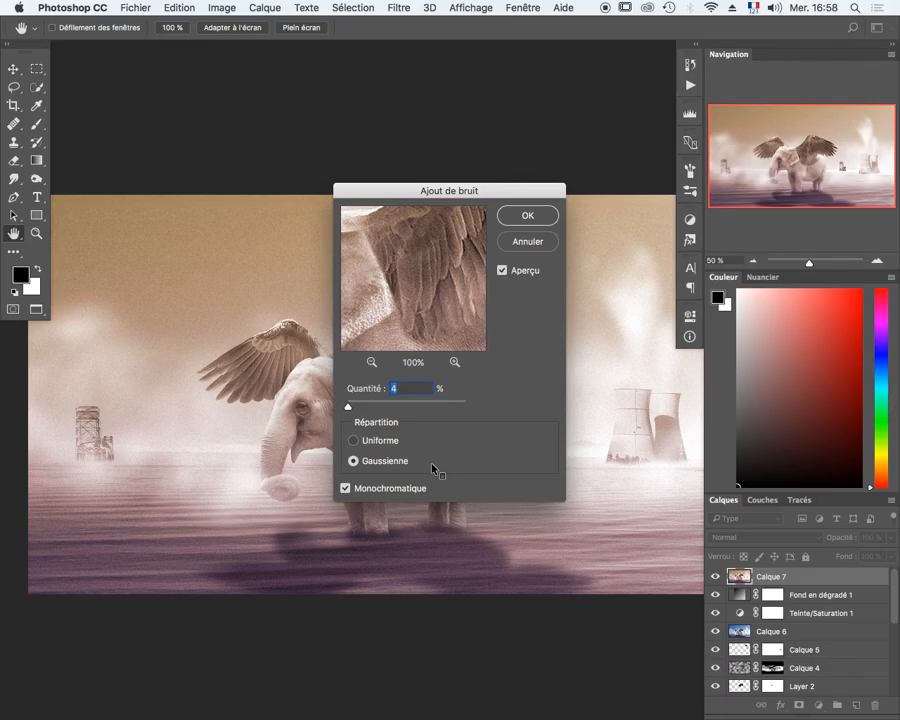
click(523, 218)
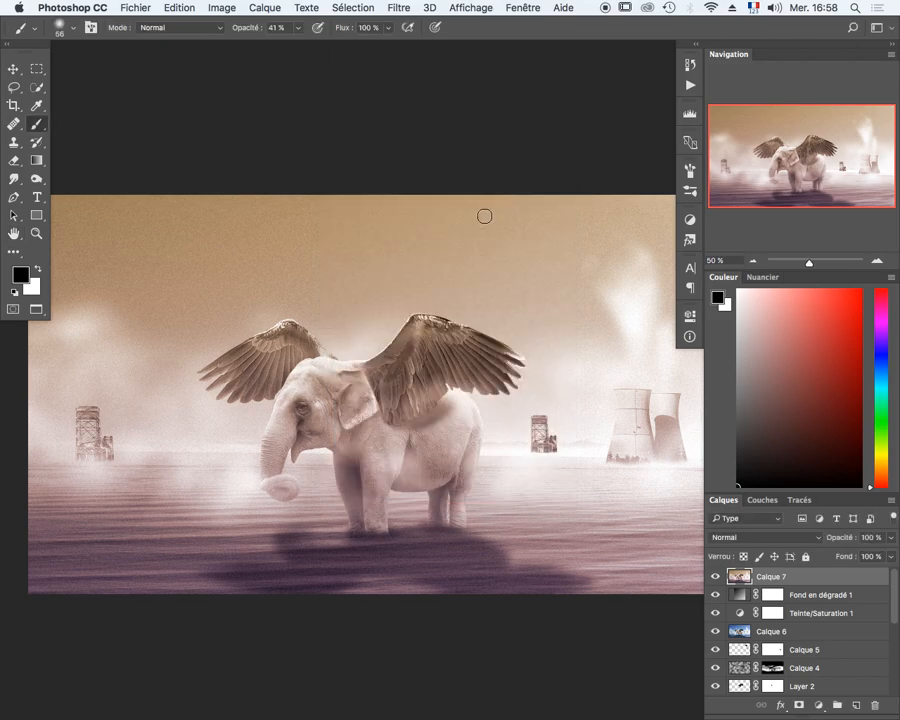
Fade the noise filter on Calque 7 with the Lumière tamisée mode at 100 % opacity.
click(178, 9)
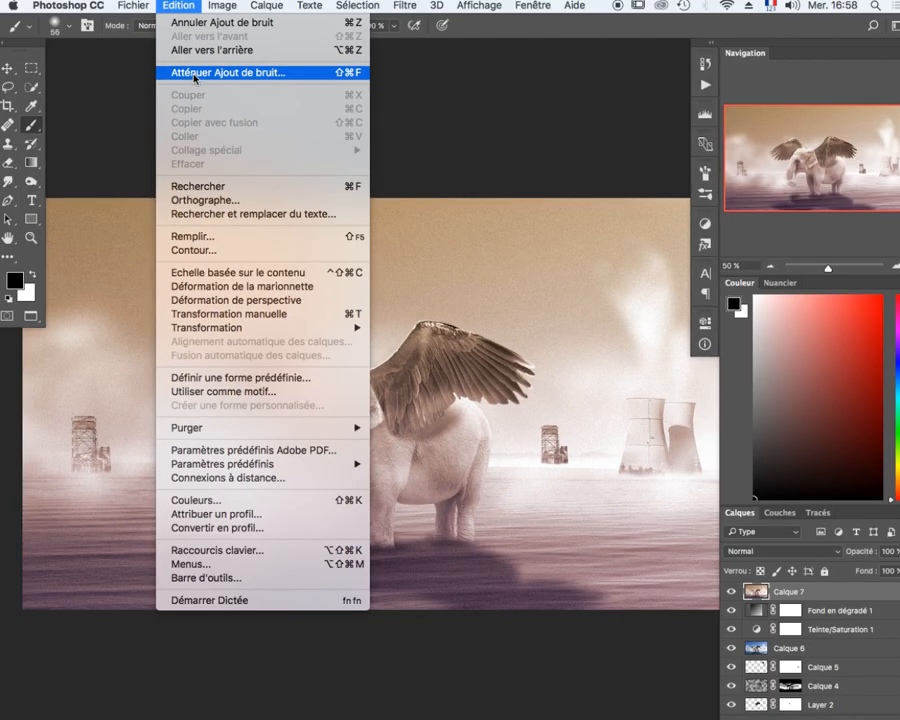
click(195, 73)
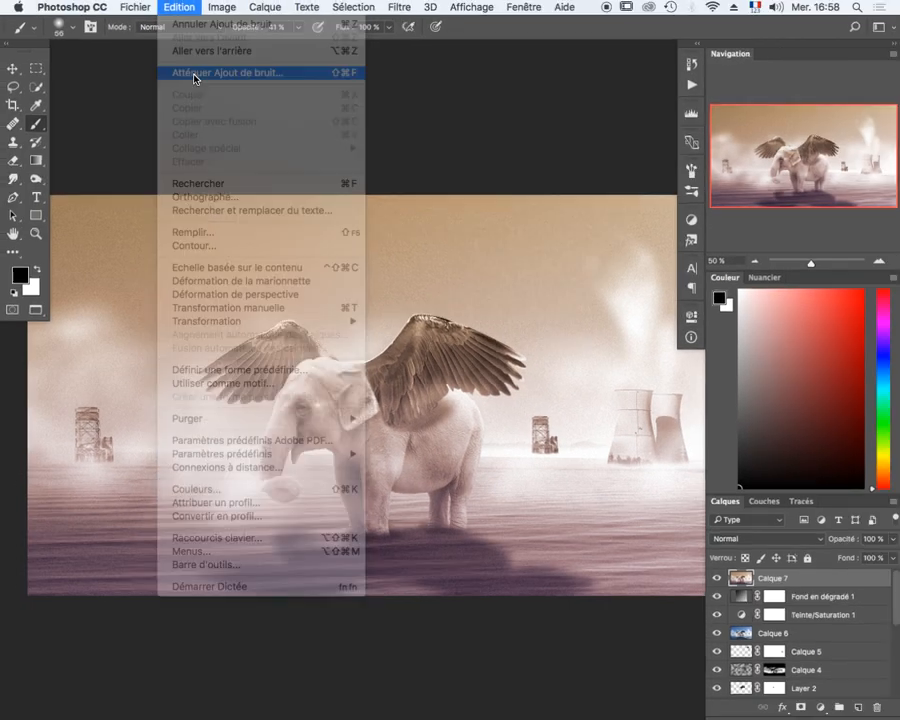
click(448, 214)
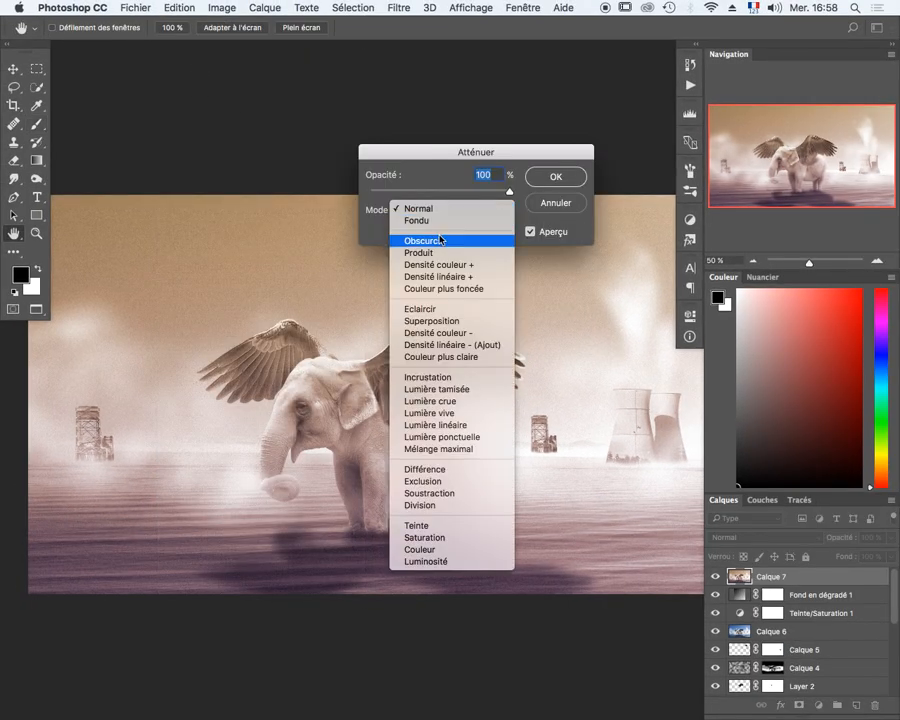
click(452, 390)
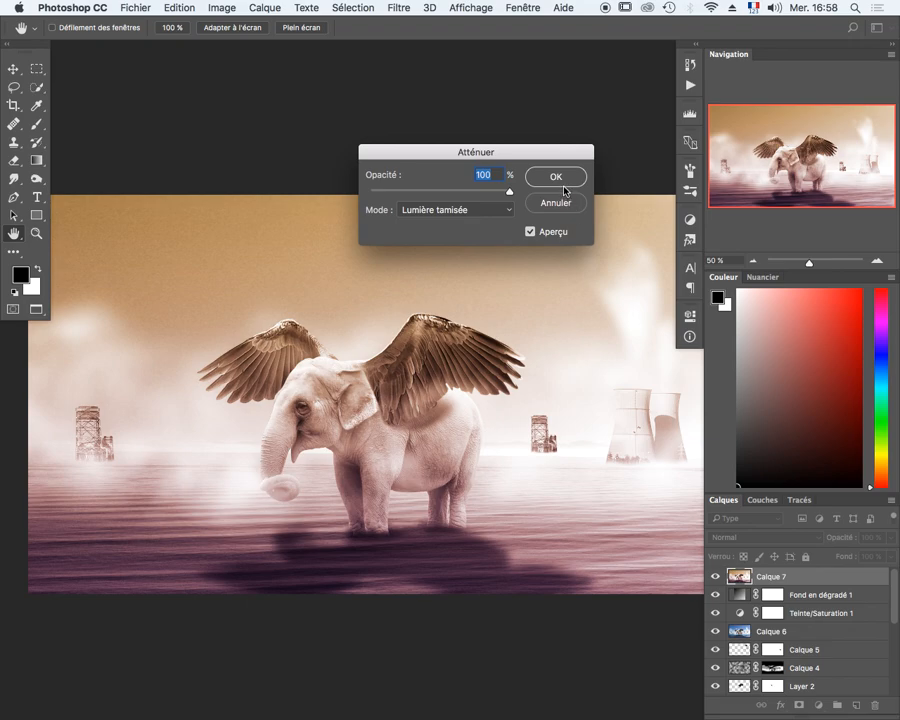
click(557, 181)
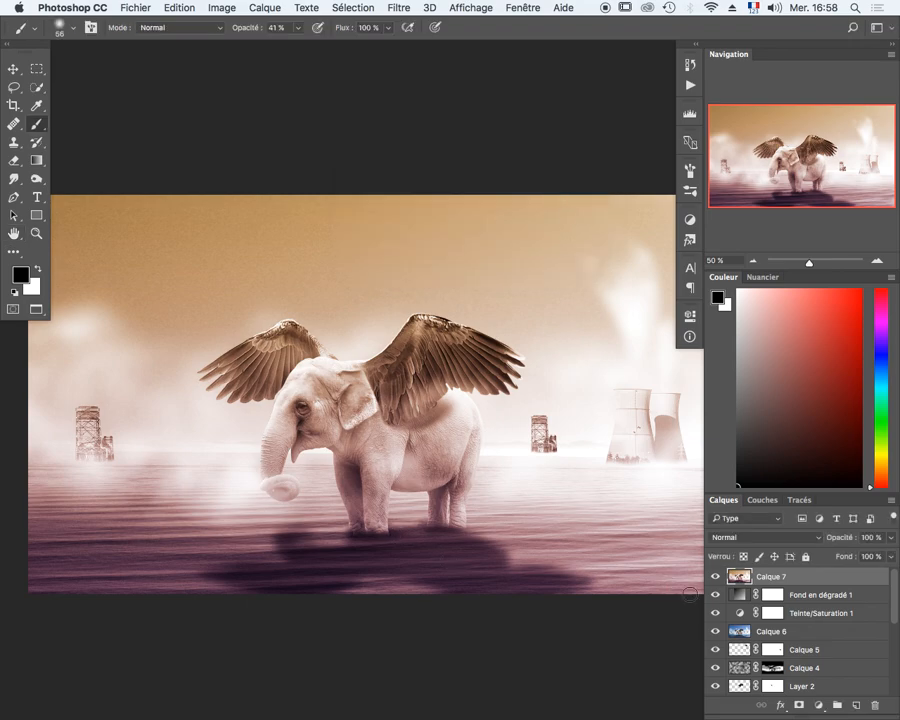
Add a Teinte/Saturation adjustment layer above Calque 7 and set its saturation to -42.
click(816, 707)
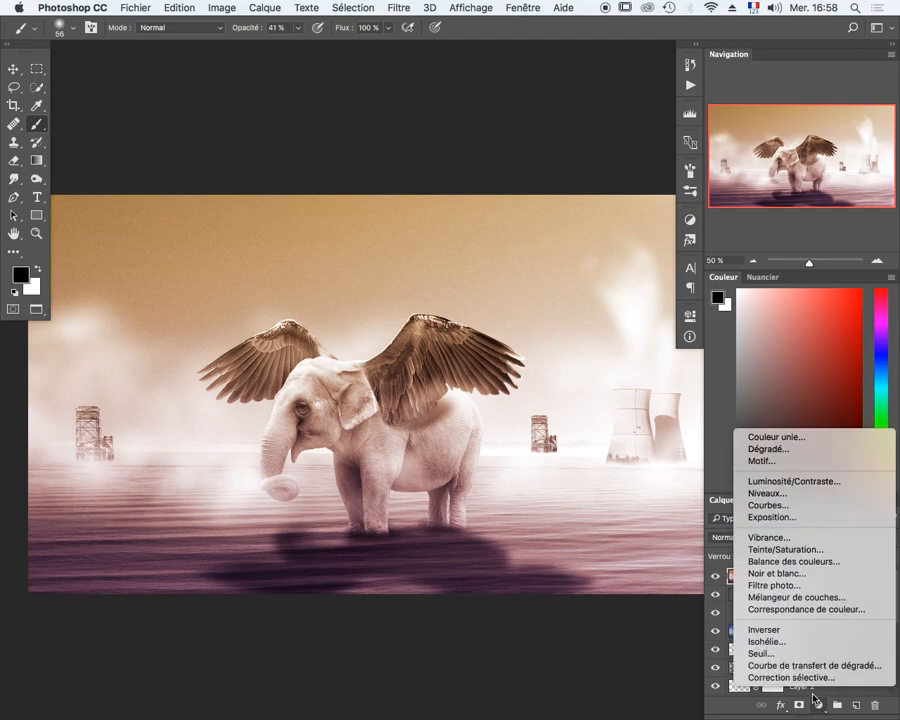
click(783, 550)
drag(560, 427, 522, 428)
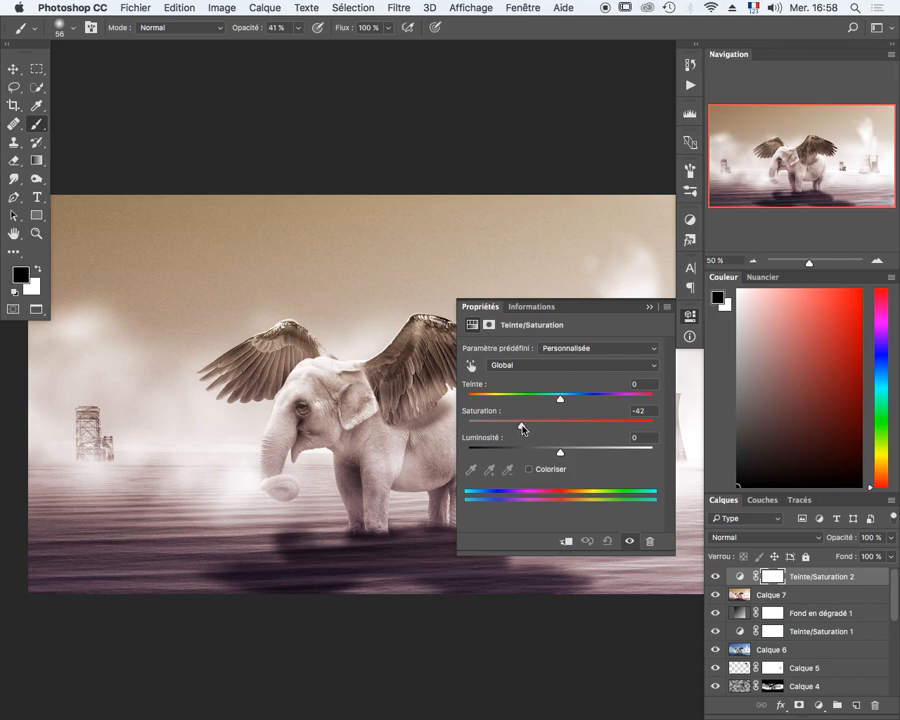
click(649, 306)
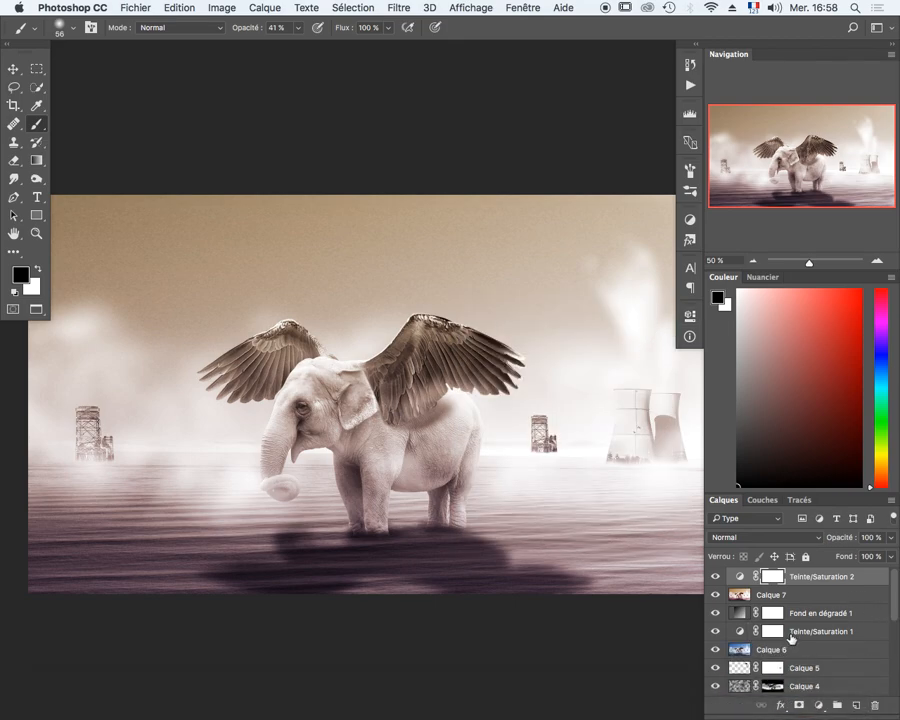
Stamp all visible layers into a new top layer and reapply the last Ajout de bruit filter to it.
key(super+alt+shift+e)
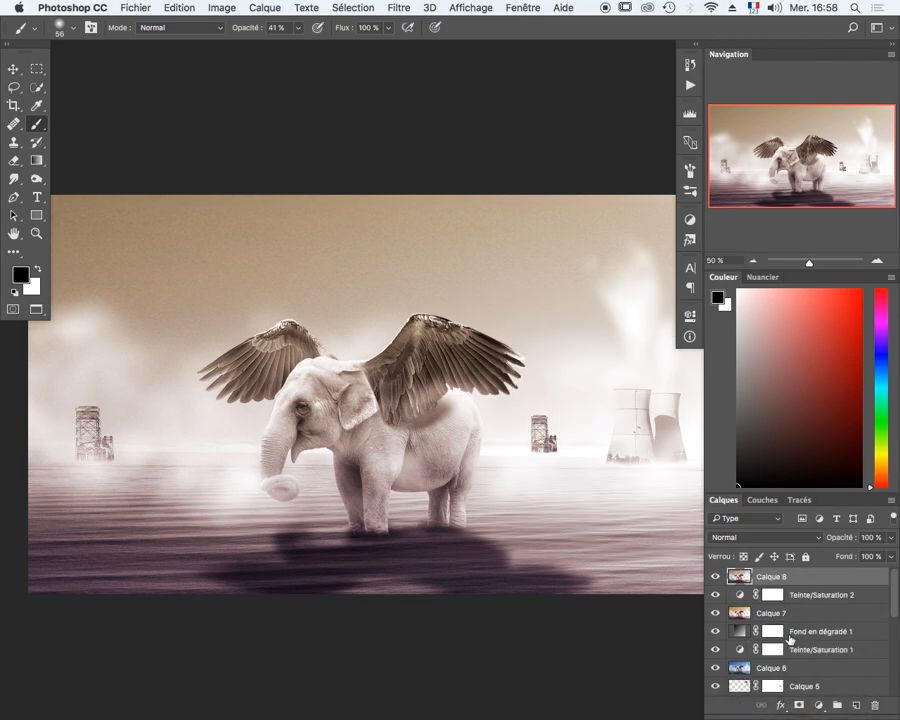
click(397, 8)
click(404, 25)
Try the Incrustation blend mode on Calque 8 and settle on Produit.
click(753, 537)
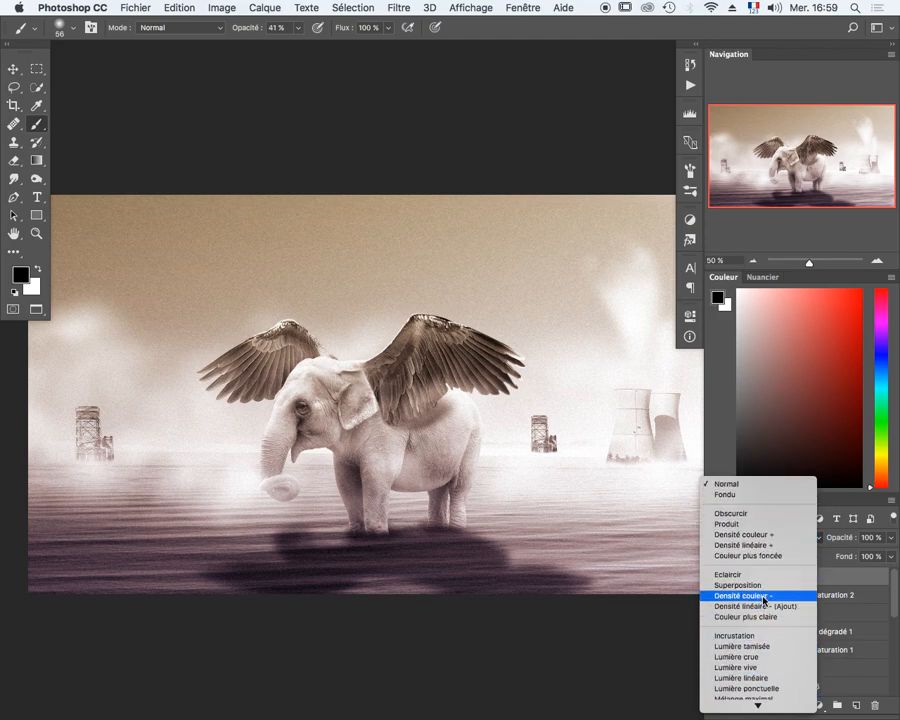
click(757, 636)
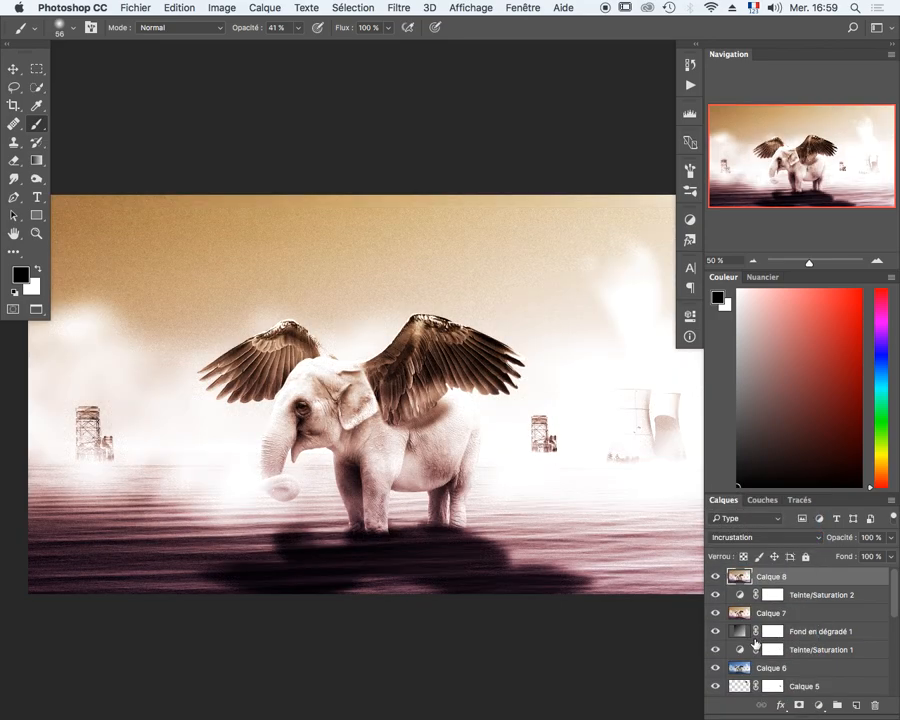
click(760, 537)
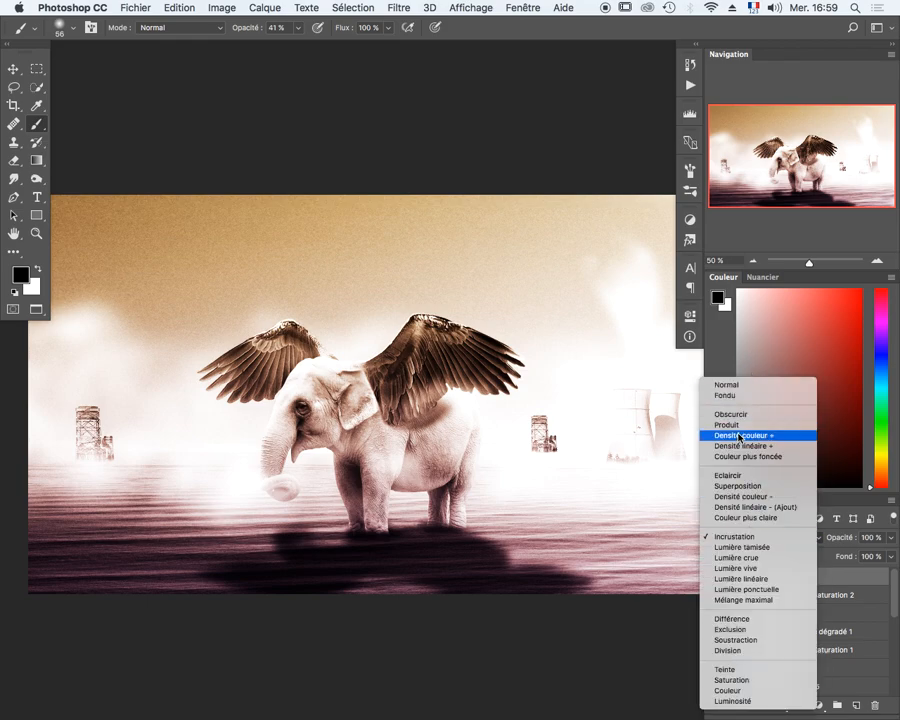
click(728, 425)
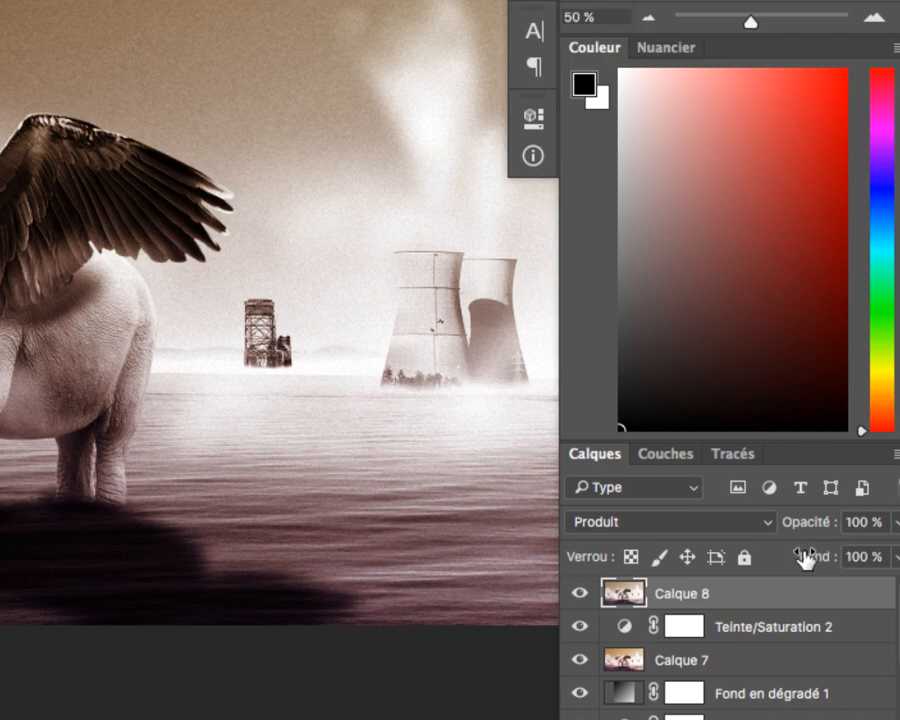
Try a fill (Fond) of 30 % on Calque 8 and raise it to 60 %.
click(842, 557)
text(30)
key(Return)
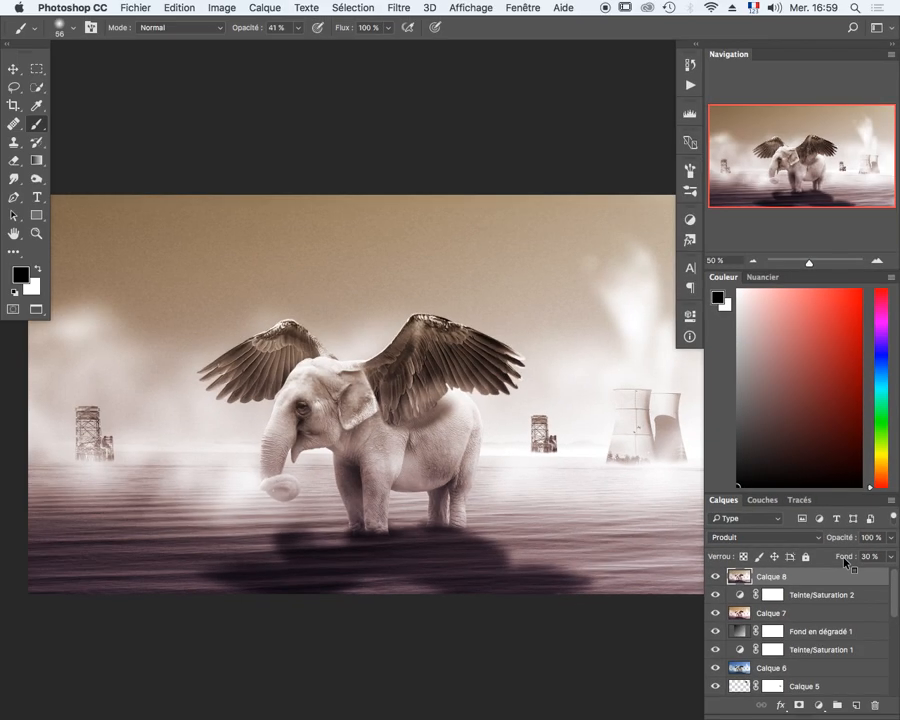
click(845, 562)
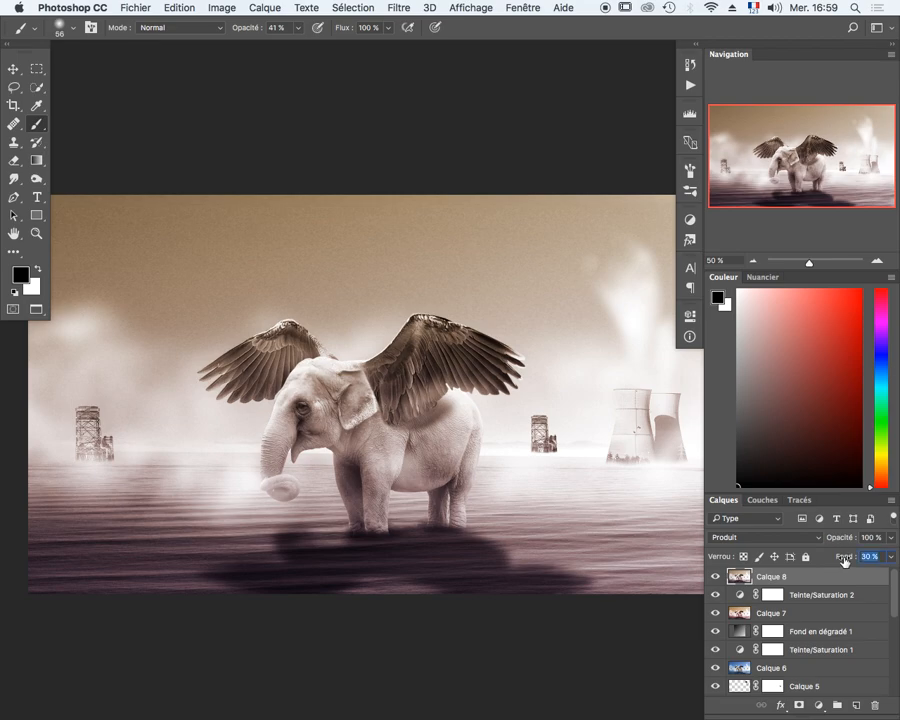
key(shift+Up)
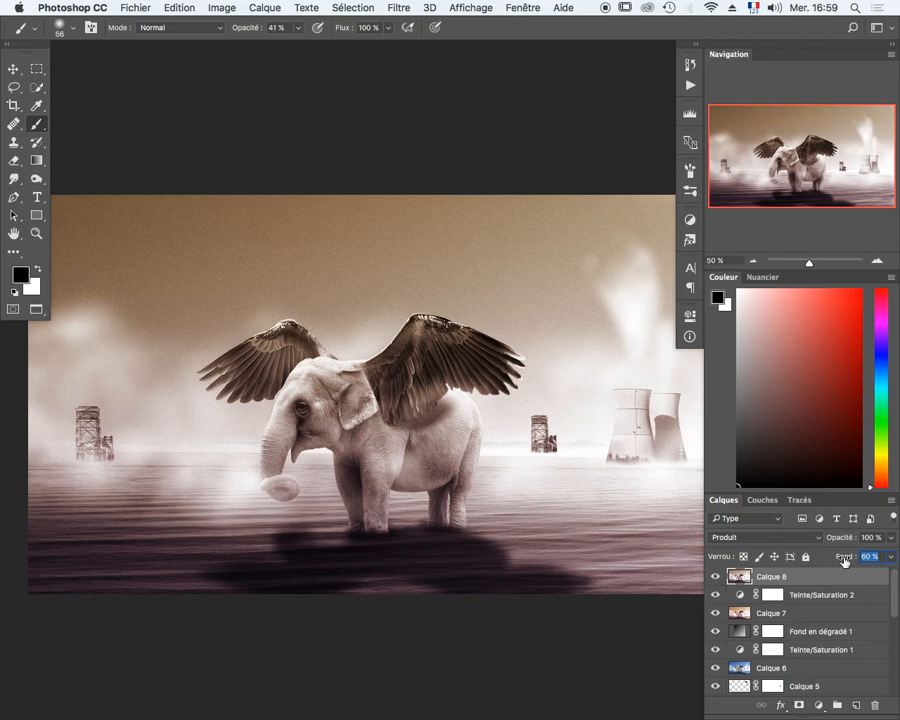